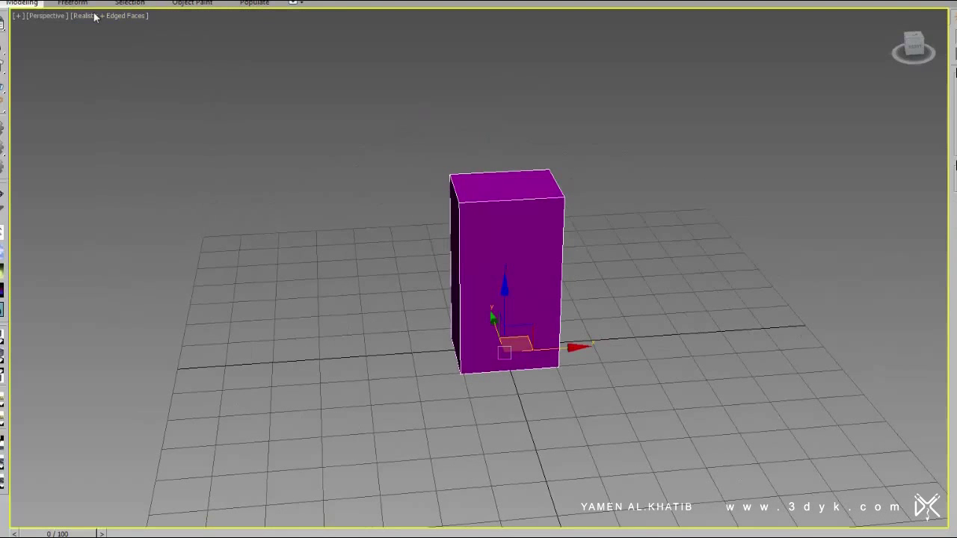
# - Convert the box to an editable poly and drag its vertices in Left view into a tapered, bent profile
pyautogui.rightClick(513, 235)
pyautogui.click(699, 373)
pyautogui.press('l')
pyautogui.scroll(3, 557, 180)
pyautogui.moveTo(598, 150); pyautogui.dragTo(568, 171)
pyautogui.moveTo(485, 228); pyautogui.dragTo(497, 222)
pyautogui.moveTo(450, 332); pyautogui.dragTo(482, 331)
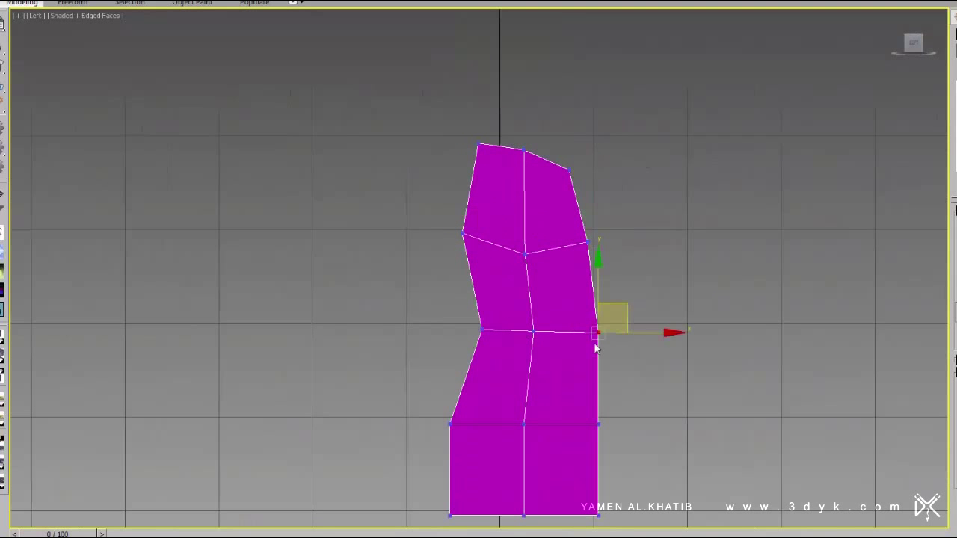
pyautogui.click(586, 242)
pyautogui.click(478, 144)
pyautogui.moveTo(559, 385); pyautogui.dragTo(553, 271, button='middle')
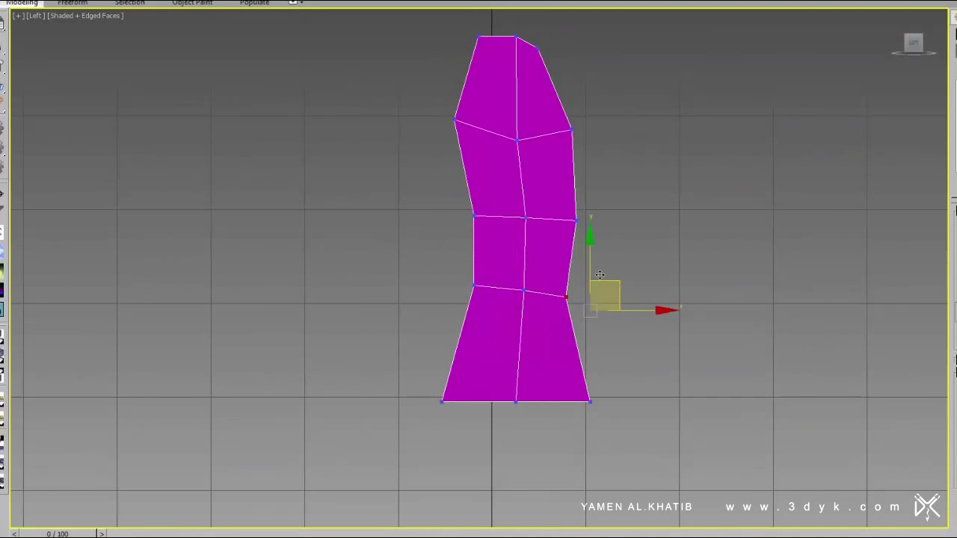
# - Remove the right half of the mesh in Front view and review the remaining half in Perspective
pyautogui.press('f')
pyautogui.scroll(3, 493, 224)
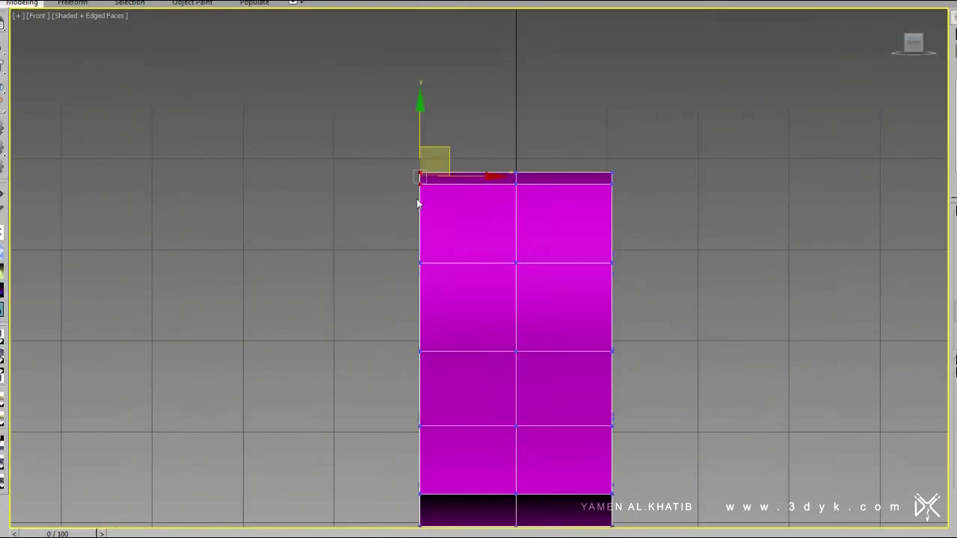
pyautogui.hotkey('ctrl', 'z')
pyautogui.hotkey('ctrl', 'z')
pyautogui.hotkey('ctrl', 'z')
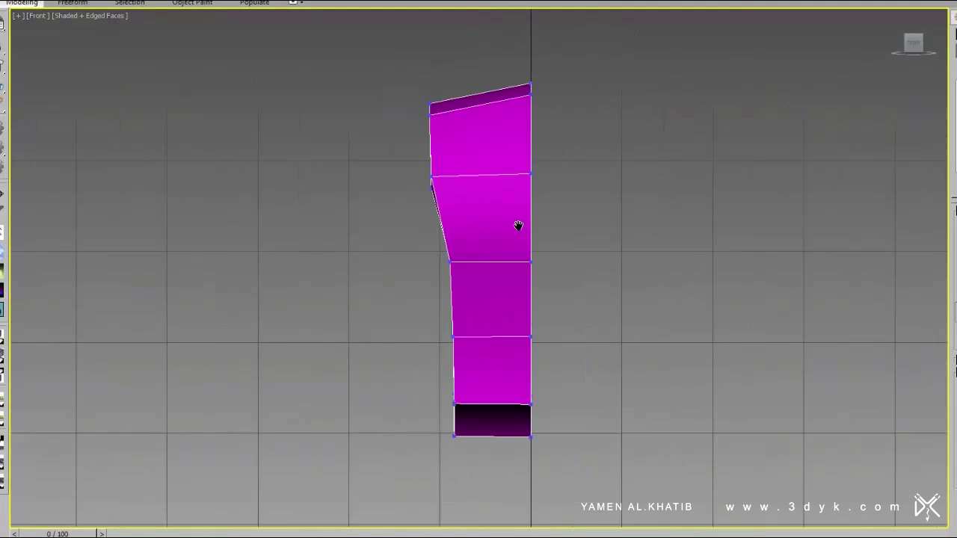
pyautogui.hotkey('ctrl', 'z')
pyautogui.hotkey('ctrl', 'z')
pyautogui.press('F3')
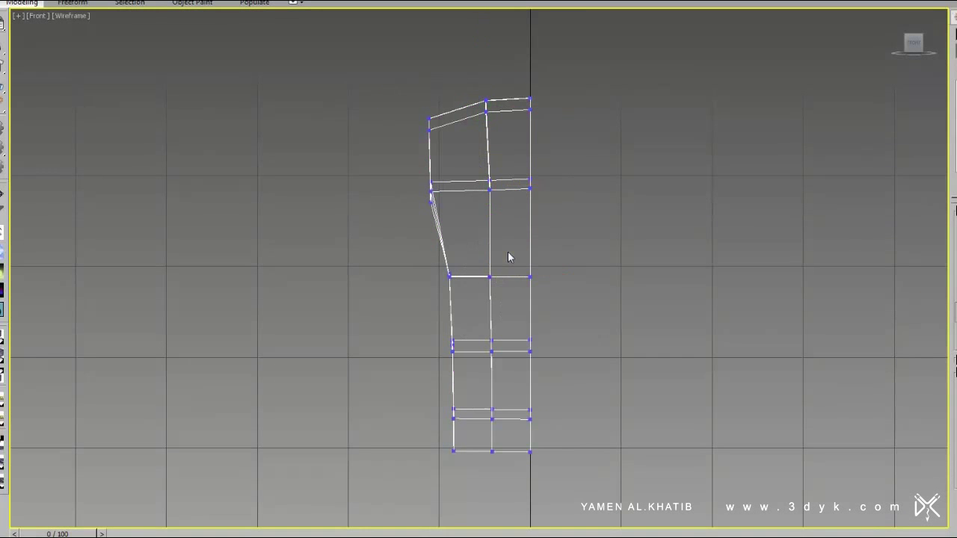
pyautogui.press('p')
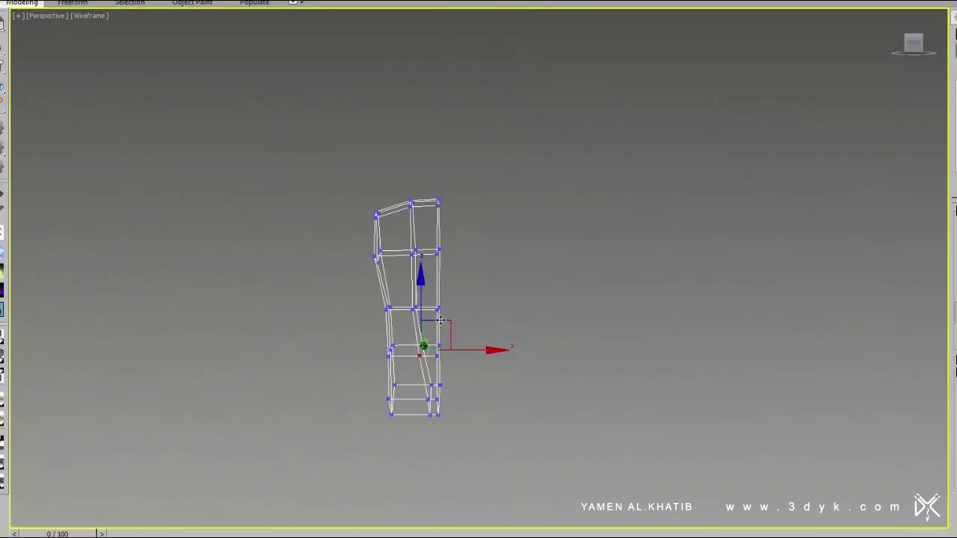
pyautogui.press('F3')
pyautogui.moveTo(490, 299)
pyautogui.keyDown('alt'); pyautogui.mouseDown(button='middle')
pyautogui.moveTo(398, 206)
pyautogui.moveTo(403, 478)
pyautogui.mouseUp(button='middle'); pyautogui.keyUp('alt')
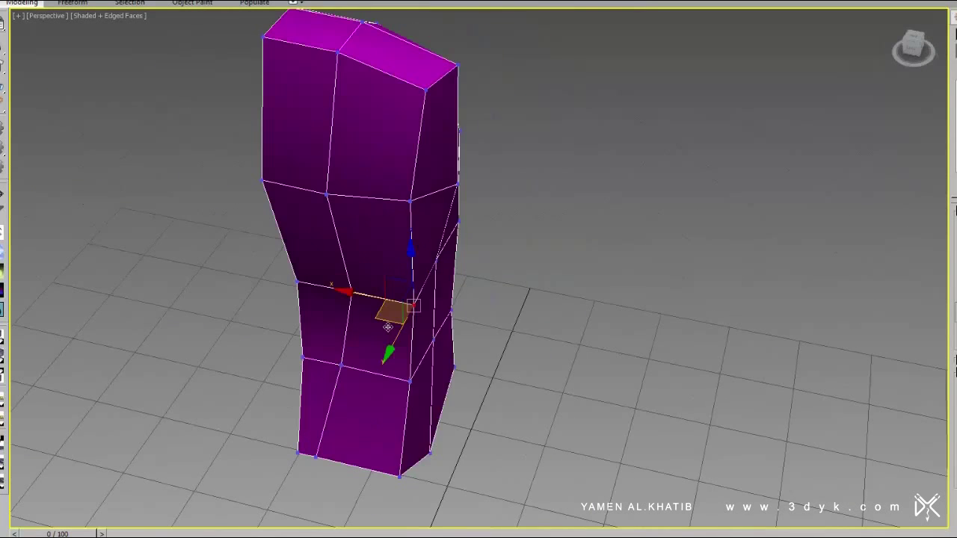
# - Orbit around the column to inspect its upper part and the side opening
pyautogui.scroll(3, 449, 441)
pyautogui.keyDown('alt'); pyautogui.moveTo(427, 200); pyautogui.dragTo(426, 291, button='middle'); pyautogui.keyUp('alt')
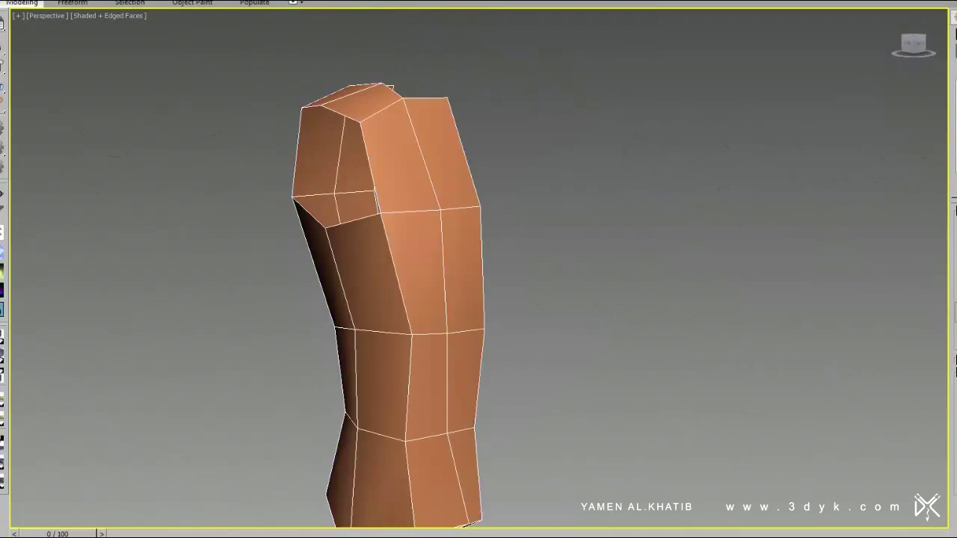
pyautogui.scroll(2, 466, 223)
pyautogui.moveTo(411, 251)
pyautogui.keyDown('alt'); pyautogui.mouseDown(button='middle')
pyautogui.moveTo(294, 267)
pyautogui.moveTo(887, 247)
pyautogui.mouseUp(button='middle'); pyautogui.keyUp('alt')
pyautogui.rightClick(341, 267)
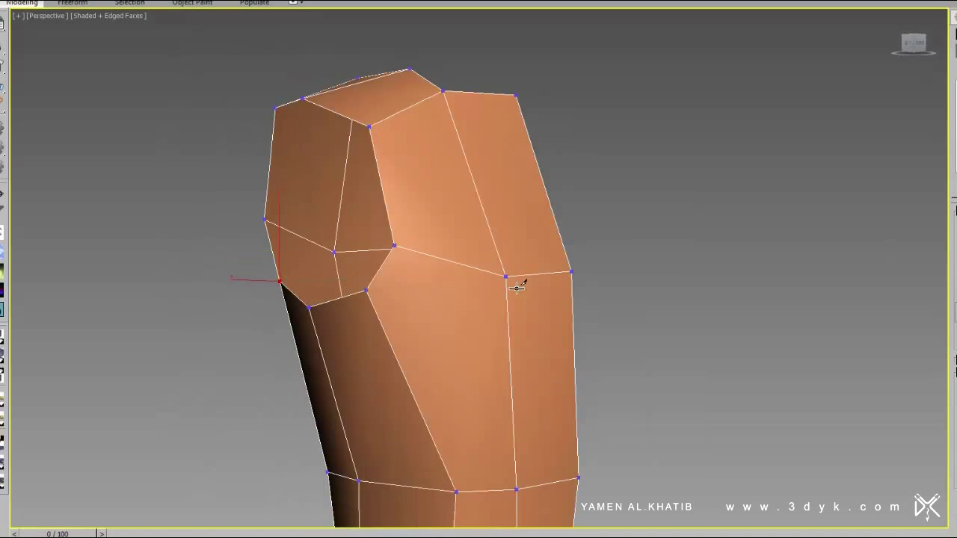
pyautogui.moveTo(363, 375)
pyautogui.keyDown('alt'); pyautogui.mouseDown(button='middle')
pyautogui.moveTo(229, 241)
pyautogui.moveTo(321, 157)
pyautogui.moveTo(417, 205)
pyautogui.mouseUp(button='middle'); pyautogui.keyUp('alt')
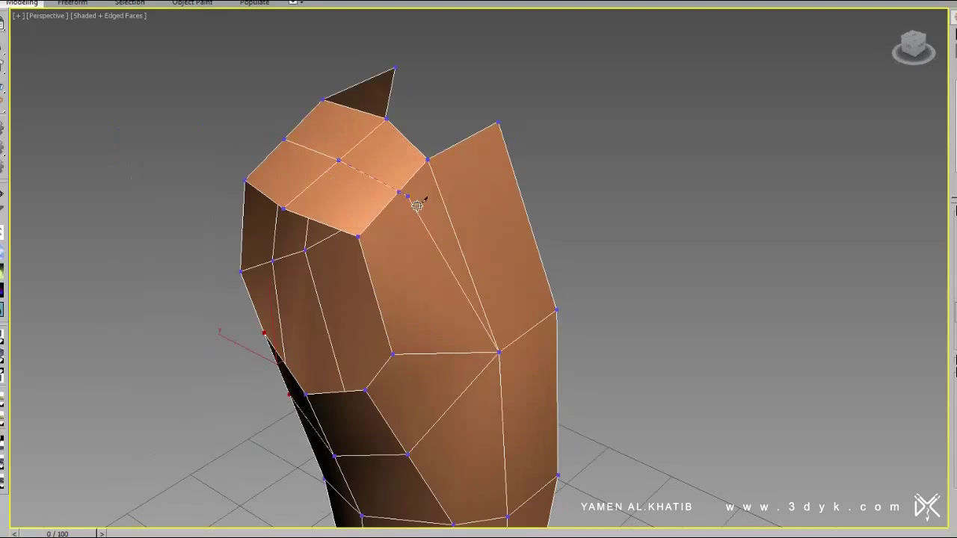
pyautogui.moveTo(417, 463)
pyautogui.keyDown('alt'); pyautogui.mouseDown(button='middle')
pyautogui.moveTo(536, 374)
pyautogui.moveTo(342, 316)
pyautogui.moveTo(448, 352)
pyautogui.mouseUp(button='middle'); pyautogui.keyUp('alt')
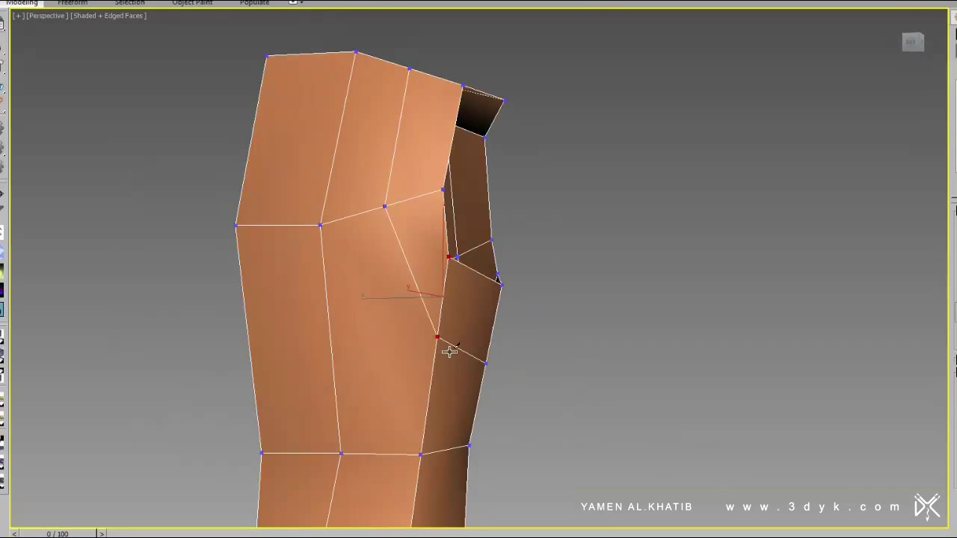
pyautogui.moveTo(314, 320)
pyautogui.keyDown('alt'); pyautogui.mouseDown(button='middle')
pyautogui.moveTo(380, 214)
pyautogui.moveTo(482, 282)
pyautogui.mouseUp(button='middle'); pyautogui.keyUp('alt')
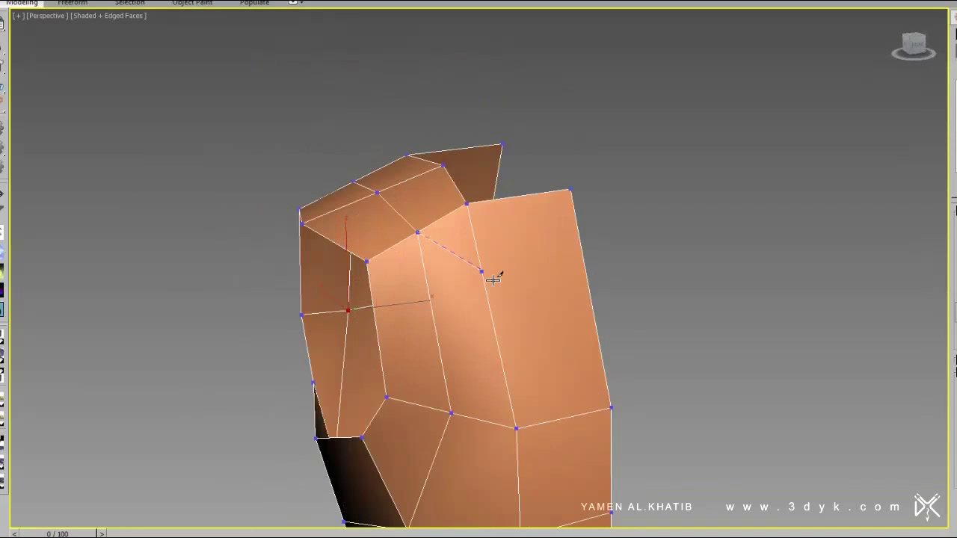
# - Pick a vertex near the top opening and switch to vertex editing
pyautogui.click(497, 215)
pyautogui.moveTo(497, 215)
pyautogui.keyDown('alt'); pyautogui.mouseDown(button='middle')
pyautogui.moveTo(449, 184)
pyautogui.moveTo(440, 165)
pyautogui.mouseUp(button='middle'); pyautogui.keyUp('alt')
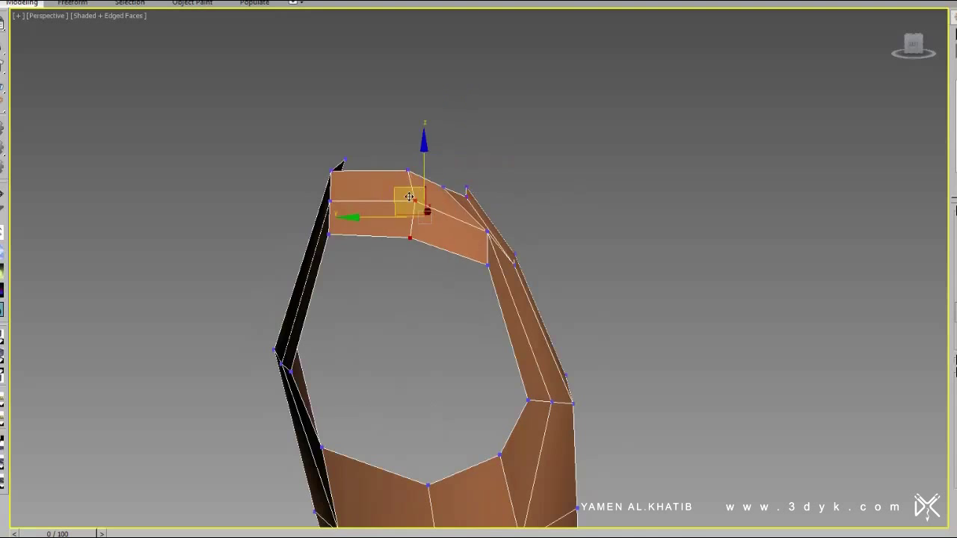
pyautogui.keyDown('alt'); pyautogui.moveTo(409, 196); pyautogui.dragTo(520, 280, button='middle'); pyautogui.keyUp('alt')
pyautogui.keyDown('alt'); pyautogui.moveTo(526, 246); pyautogui.dragTo(457, 250, button='middle'); pyautogui.keyUp('alt')
pyautogui.rightClick(458, 250)
pyautogui.click(427, 132)
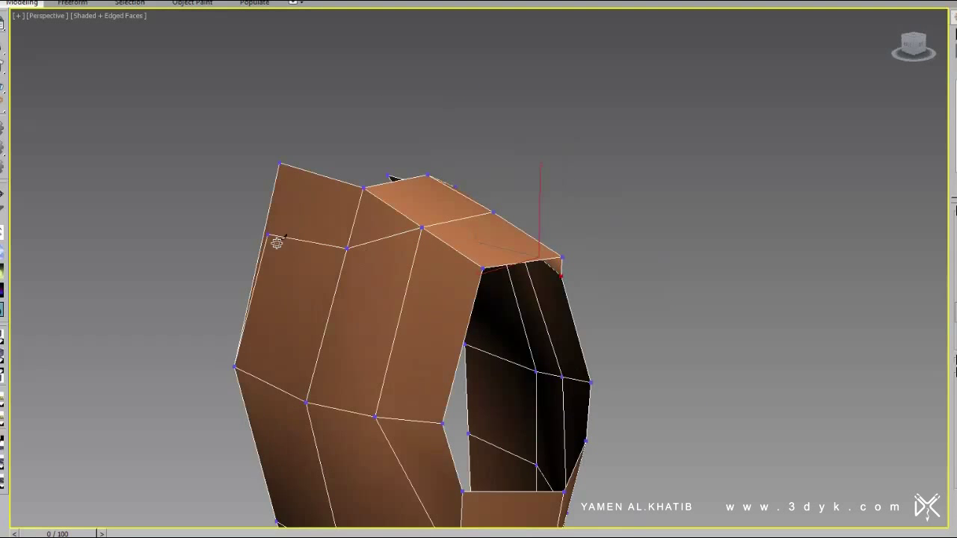
pyautogui.moveTo(378, 260)
pyautogui.keyDown('alt'); pyautogui.mouseDown(button='middle')
pyautogui.moveTo(466, 240)
pyautogui.moveTo(530, 288)
pyautogui.mouseUp(button='middle'); pyautogui.keyUp('alt')
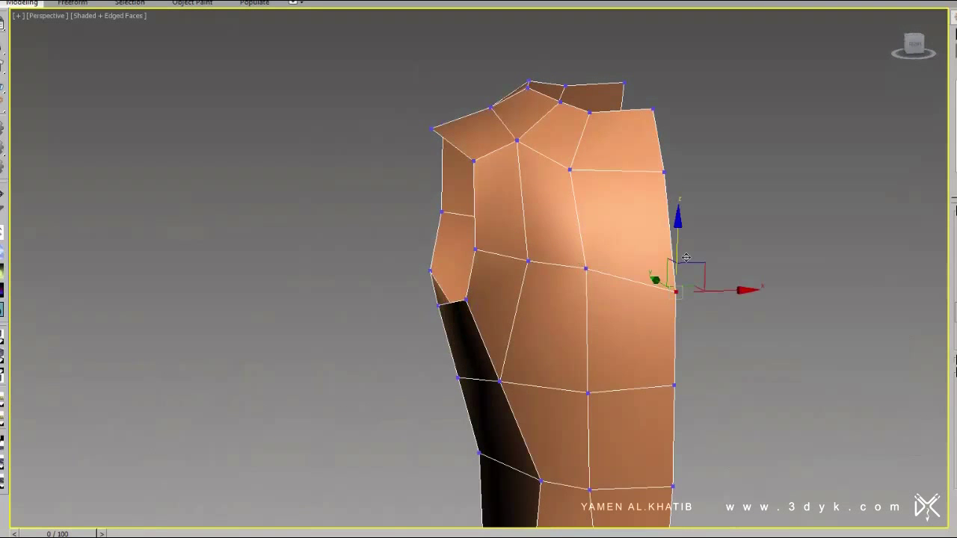
# - Orbit the smoothed torso from the front, side and above to review its rounded form
pyautogui.moveTo(686, 258)
pyautogui.keyDown('alt'); pyautogui.mouseDown(button='middle')
pyautogui.moveTo(564, 345)
pyautogui.moveTo(658, 273)
pyautogui.moveTo(526, 321)
pyautogui.moveTo(457, 312)
pyautogui.moveTo(495, 297)
pyautogui.moveTo(442, 291)
pyautogui.moveTo(474, 280)
pyautogui.moveTo(486, 370)
pyautogui.moveTo(447, 362)
pyautogui.moveTo(636, 420)
pyautogui.moveTo(539, 336)
pyautogui.moveTo(449, 239)
pyautogui.mouseUp(button='middle'); pyautogui.keyUp('alt')
pyautogui.rightClick(569, 311)
pyautogui.keyDown('alt'); pyautogui.moveTo(452, 162); pyautogui.dragTo(444, 235, button='middle'); pyautogui.keyUp('alt')
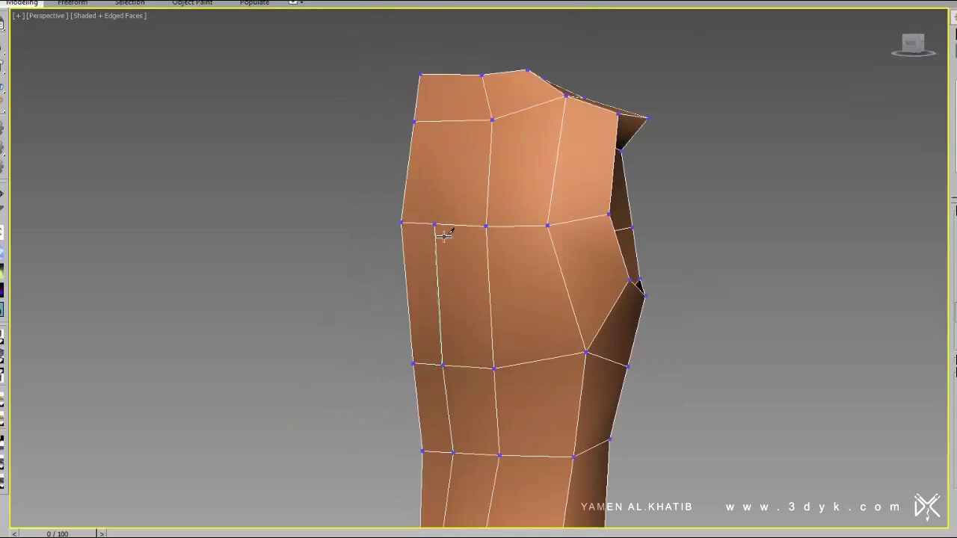
pyautogui.keyDown('alt'); pyautogui.moveTo(441, 376); pyautogui.dragTo(466, 464, button='middle'); pyautogui.keyUp('alt')
pyautogui.keyDown('alt'); pyautogui.moveTo(457, 89); pyautogui.dragTo(494, 265, button='middle'); pyautogui.keyUp('alt')
# - Zoom and orbit to check the neck, arm and bottom openings from tilted and high angles
pyautogui.scroll(3, 431, 176)
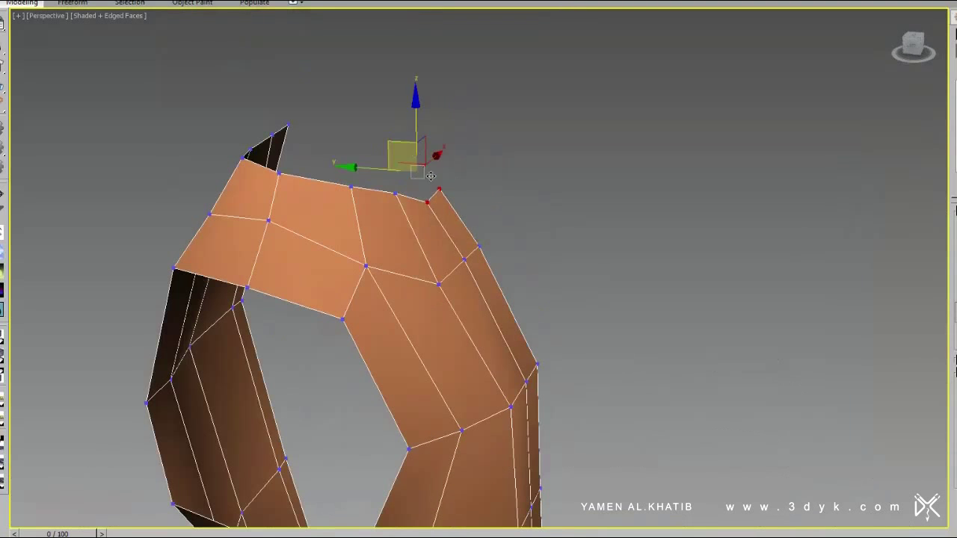
pyautogui.moveTo(359, 203)
pyautogui.keyDown('alt'); pyautogui.mouseDown(button='middle')
pyautogui.moveTo(423, 301)
pyautogui.moveTo(500, 252)
pyautogui.mouseUp(button='middle'); pyautogui.keyUp('alt')
pyautogui.scroll(3, 394, 384)
pyautogui.scroll(-3, 435, 342)
pyautogui.moveTo(434, 343)
pyautogui.keyDown('alt'); pyautogui.mouseDown(button='middle')
pyautogui.moveTo(565, 253)
pyautogui.moveTo(419, 300)
pyautogui.mouseUp(button='middle'); pyautogui.keyUp('alt')
pyautogui.scroll(2, 418, 300)
pyautogui.keyDown('alt'); pyautogui.moveTo(321, 225); pyautogui.dragTo(351, 190, button='middle'); pyautogui.keyUp('alt')
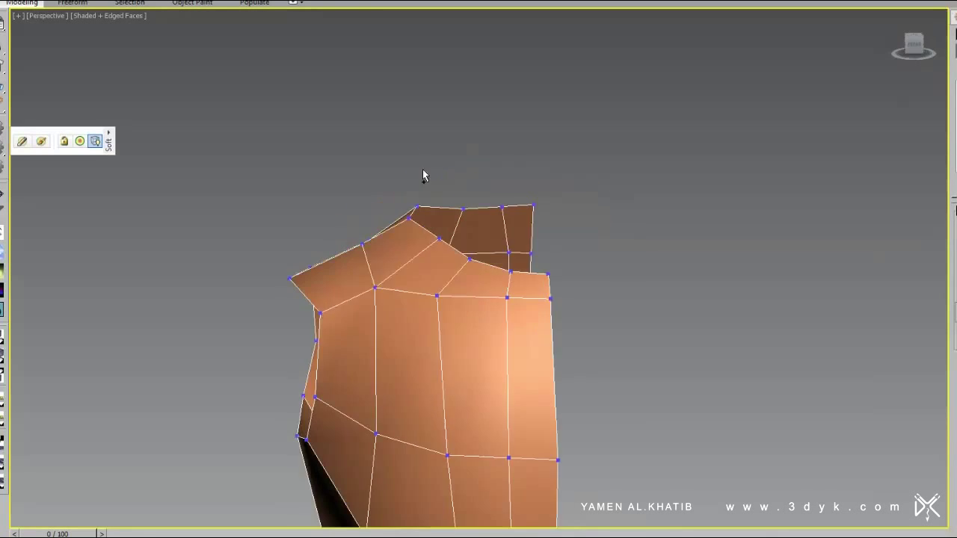
pyautogui.keyDown('alt'); pyautogui.moveTo(439, 224); pyautogui.dragTo(560, 321, button='middle'); pyautogui.keyUp('alt')
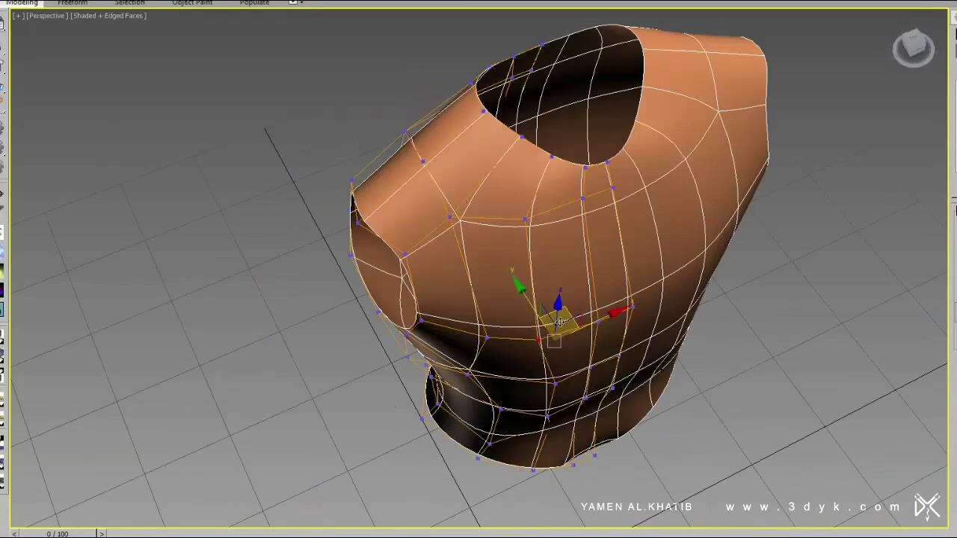
# - Orbit the torso from the front, back and side to inspect the arm extruded from the armhole
pyautogui.moveTo(464, 338)
pyautogui.keyDown('alt'); pyautogui.mouseDown(button='middle')
pyautogui.moveTo(498, 225)
pyautogui.moveTo(481, 256)
pyautogui.moveTo(468, 457)
pyautogui.mouseUp(button='middle'); pyautogui.keyUp('alt')
pyautogui.keyDown('alt'); pyautogui.moveTo(532, 347); pyautogui.dragTo(498, 221, button='middle'); pyautogui.keyUp('alt')
pyautogui.moveTo(510, 130)
pyautogui.keyDown('alt'); pyautogui.mouseDown(button='middle')
pyautogui.moveTo(491, 245)
pyautogui.moveTo(524, 217)
pyautogui.moveTo(436, 195)
pyautogui.moveTo(448, 217)
pyautogui.moveTo(468, 209)
pyautogui.moveTo(456, 221)
pyautogui.moveTo(532, 187)
pyautogui.moveTo(547, 249)
pyautogui.moveTo(422, 206)
pyautogui.mouseUp(button='middle'); pyautogui.keyUp('alt')
pyautogui.moveTo(434, 270)
pyautogui.keyDown('alt'); pyautogui.mouseDown(button='middle')
pyautogui.moveTo(408, 154)
pyautogui.moveTo(487, 258)
pyautogui.moveTo(409, 219)
pyautogui.moveTo(357, 259)
pyautogui.mouseUp(button='middle'); pyautogui.keyUp('alt')
pyautogui.moveTo(303, 202)
pyautogui.keyDown('alt'); pyautogui.mouseDown(button='middle')
pyautogui.moveTo(359, 224)
pyautogui.moveTo(321, 216)
pyautogui.moveTo(374, 225)
pyautogui.mouseUp(button='middle'); pyautogui.keyUp('alt')
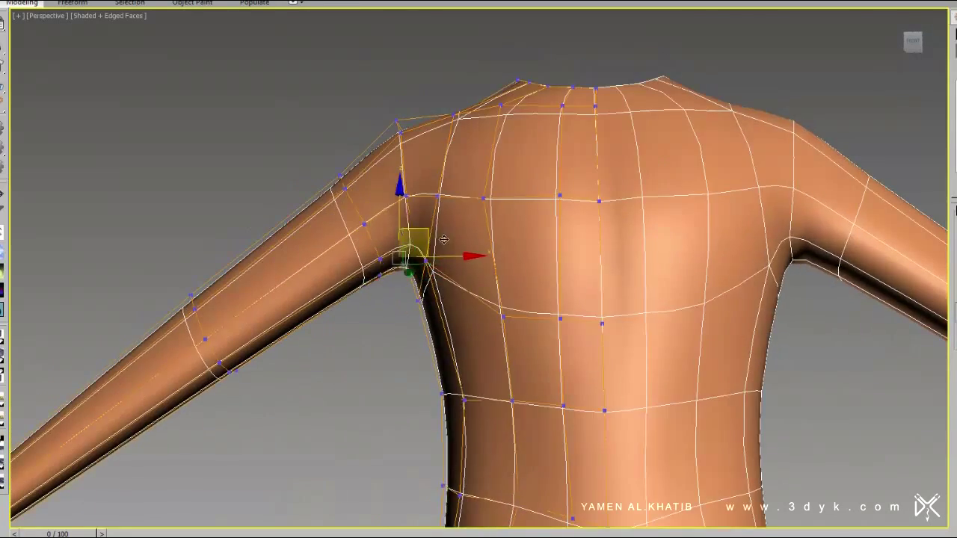
# - Lower the armpit vertices and check the sleeve's taper in wireframe and close-up views
pyautogui.moveTo(444, 239); pyautogui.dragTo(445, 277)
pyautogui.press('F3')
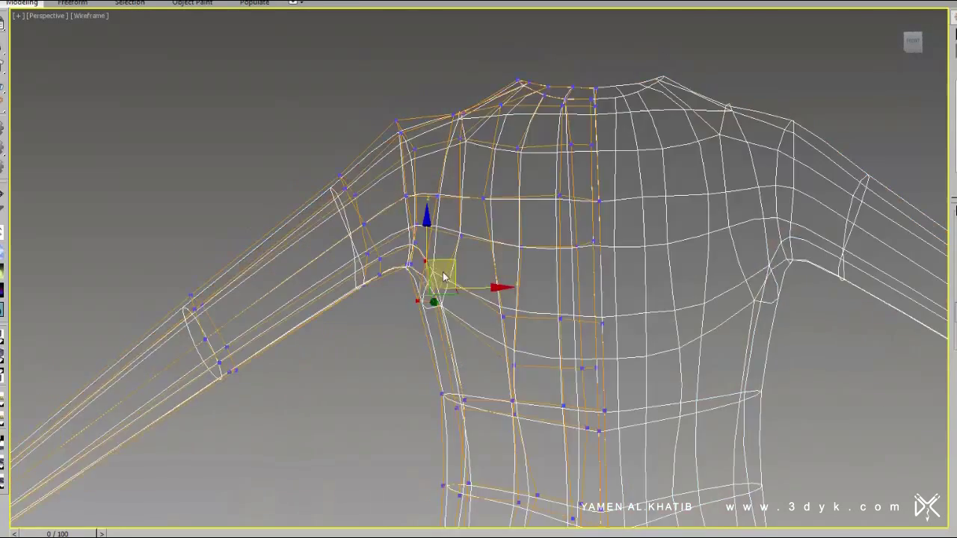
pyautogui.press('F3')
pyautogui.moveTo(401, 289)
pyautogui.keyDown('alt'); pyautogui.mouseDown(button='middle')
pyautogui.moveTo(512, 223)
pyautogui.moveTo(388, 281)
pyautogui.mouseUp(button='middle'); pyautogui.keyUp('alt')
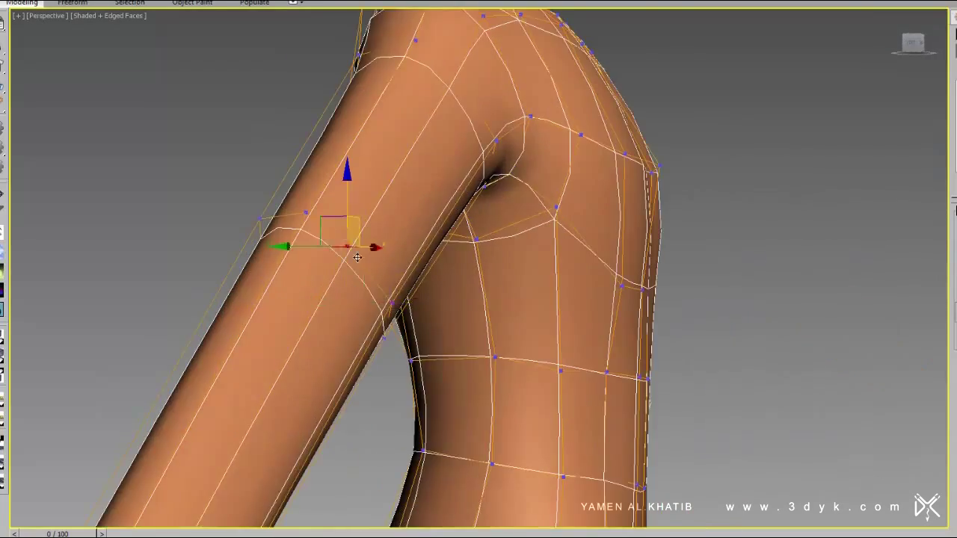
pyautogui.moveTo(378, 337)
pyautogui.keyDown('alt'); pyautogui.mouseDown(button='middle')
pyautogui.moveTo(448, 258)
pyautogui.moveTo(262, 367)
pyautogui.moveTo(293, 359)
pyautogui.moveTo(310, 293)
pyautogui.moveTo(514, 290)
pyautogui.mouseUp(button='middle'); pyautogui.keyUp('alt')
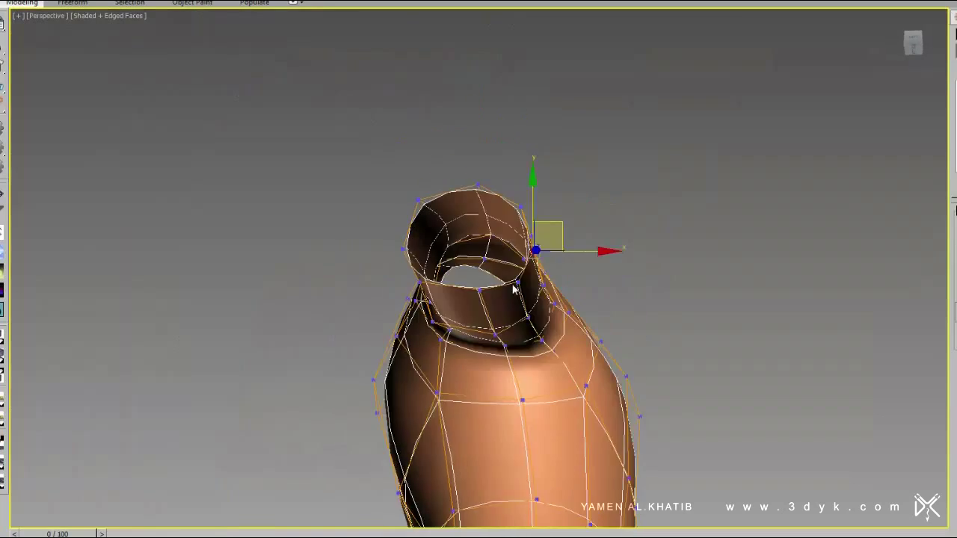
pyautogui.keyDown('alt'); pyautogui.moveTo(413, 258); pyautogui.dragTo(487, 337, button='middle'); pyautogui.keyUp('alt')
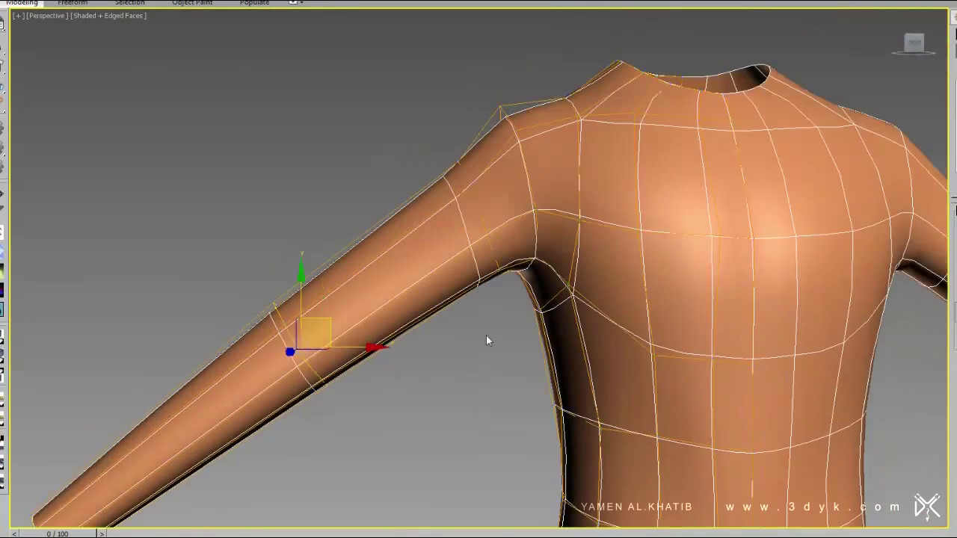
pyautogui.scroll(2, 487, 337)
# - Chamfer the selected sleeve edges and frame the elbow loop's vertices
pyautogui.hotkey('ctrl', 'shift', 'c')
pyautogui.moveTo(364, 100)
pyautogui.keyDown('alt'); pyautogui.mouseDown(button='middle')
pyautogui.moveTo(513, 261)
pyautogui.moveTo(321, 239)
pyautogui.mouseUp(button='middle'); pyautogui.keyUp('alt')
pyautogui.press('1')
pyautogui.press('z')
pyautogui.moveTo(577, 245)
pyautogui.keyDown('alt'); pyautogui.mouseDown(button='middle')
pyautogui.moveTo(621, 269)
pyautogui.moveTo(453, 261)
pyautogui.moveTo(558, 288)
pyautogui.moveTo(324, 155)
pyautogui.mouseUp(button='middle'); pyautogui.keyUp('alt')
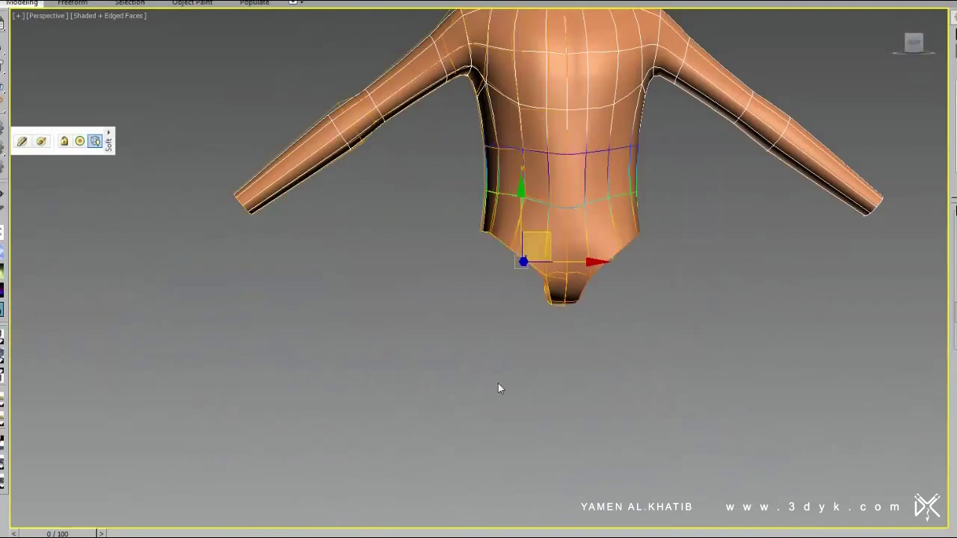
# - Extrude the torso's bottom border down into legs and raise the leg-end loop in Front view
pyautogui.keyDown('alt'); pyautogui.moveTo(497, 382); pyautogui.dragTo(479, 334, button='middle'); pyautogui.keyUp('alt')
pyautogui.press('f')
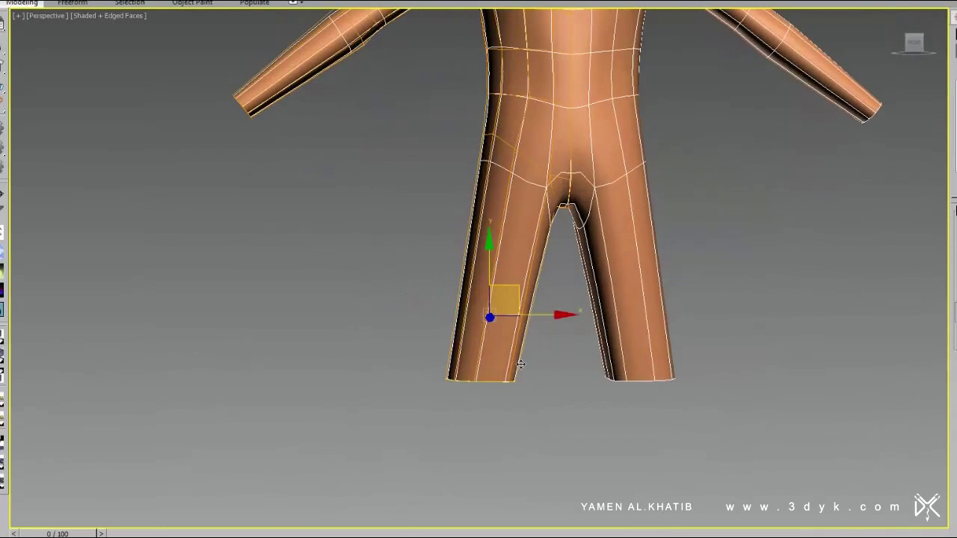
pyautogui.moveTo(489, 240); pyautogui.dragTo(489, 196)
pyautogui.moveTo(489, 269)
pyautogui.keyDown('alt'); pyautogui.mouseDown(button='middle')
pyautogui.moveTo(540, 246)
pyautogui.moveTo(550, 329)
pyautogui.mouseUp(button='middle'); pyautogui.keyUp('alt')
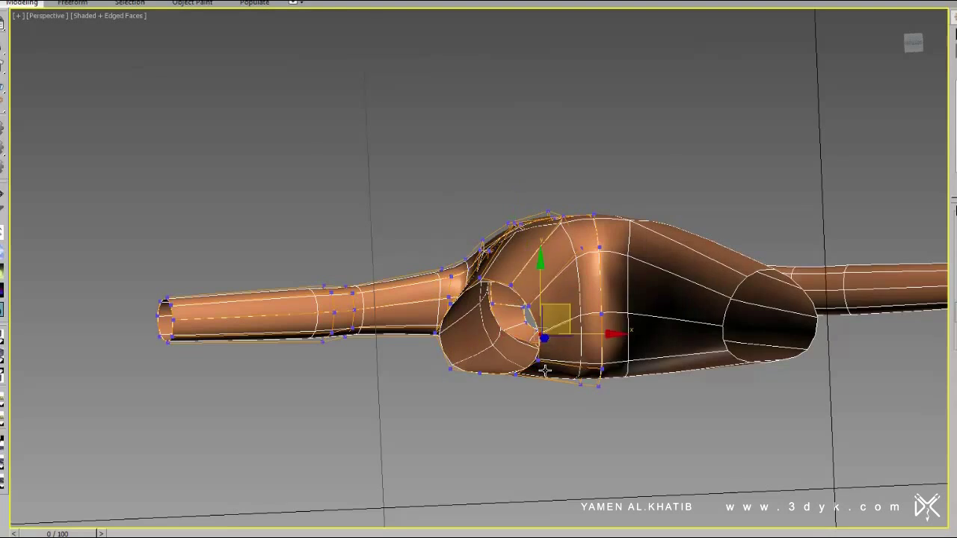
pyautogui.keyDown('alt'); pyautogui.moveTo(454, 375); pyautogui.dragTo(934, 154, button='middle'); pyautogui.keyUp('alt')
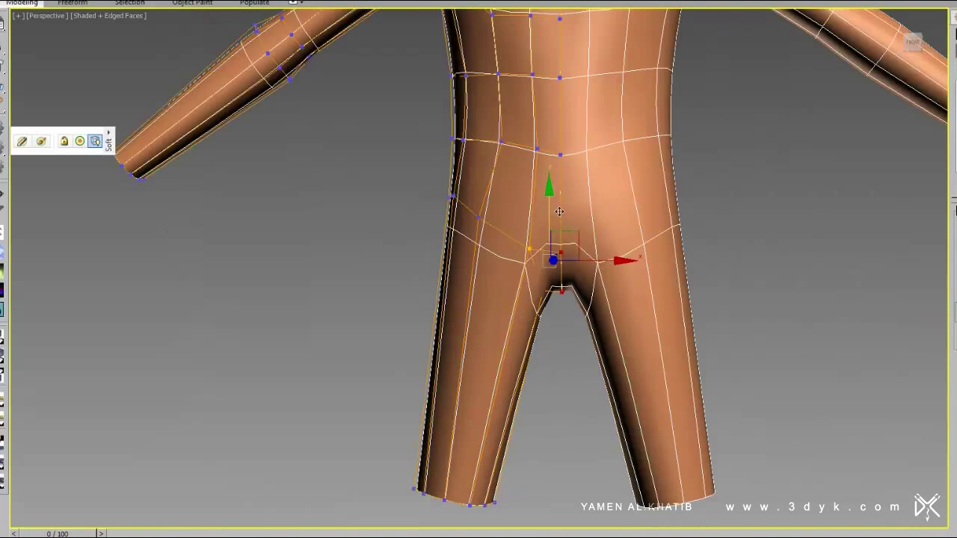
# - Frame the hip vertices and orbit around the crotch to shape the waist and seat
pyautogui.moveTo(504, 164)
pyautogui.mouseDown(button='middle')
pyautogui.moveTo(518, 406)
pyautogui.moveTo(489, 399)
pyautogui.moveTo(505, 405)
pyautogui.moveTo(631, 327)
pyautogui.moveTo(553, 222)
pyautogui.moveTo(591, 237)
pyautogui.mouseUp(button='middle')
pyautogui.scroll(-5, 536, 220)
pyautogui.scroll(6, 498, 388)
pyautogui.scroll(-4, 489, 399)
pyautogui.press('z')
pyautogui.moveTo(595, 296)
pyautogui.keyDown('alt'); pyautogui.mouseDown(button='middle')
pyautogui.moveTo(509, 224)
pyautogui.moveTo(471, 279)
pyautogui.mouseUp(button='middle'); pyautogui.keyUp('alt')
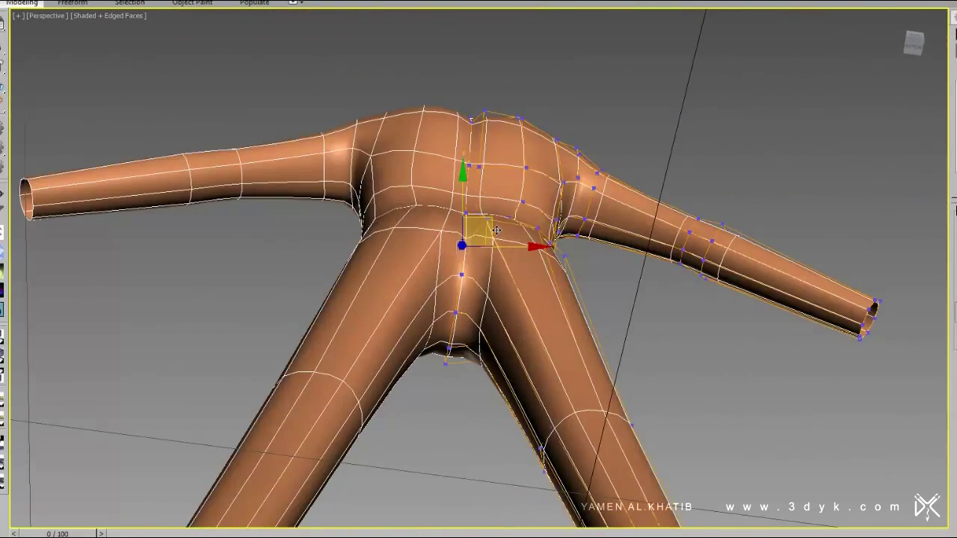
pyautogui.moveTo(497, 230)
pyautogui.keyDown('alt'); pyautogui.mouseDown(button='middle')
pyautogui.moveTo(515, 254)
pyautogui.moveTo(523, 224)
pyautogui.moveTo(523, 329)
pyautogui.moveTo(551, 320)
pyautogui.moveTo(597, 350)
pyautogui.mouseUp(button='middle'); pyautogui.keyUp('alt')
pyautogui.keyDown('alt'); pyautogui.moveTo(541, 283); pyautogui.dragTo(684, 315, button='middle'); pyautogui.keyUp('alt')
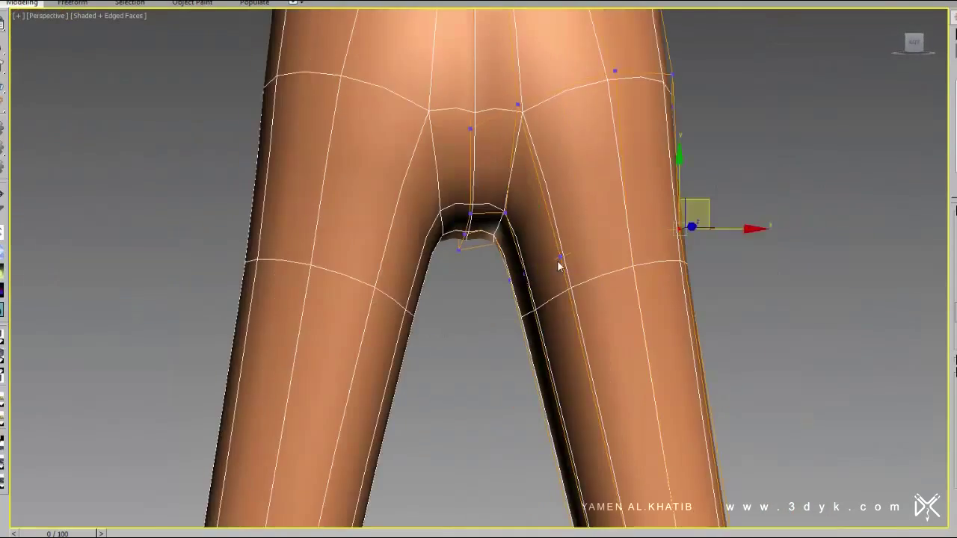
pyautogui.scroll(-3, 684, 316)
pyautogui.scroll(-3, 590, 249)
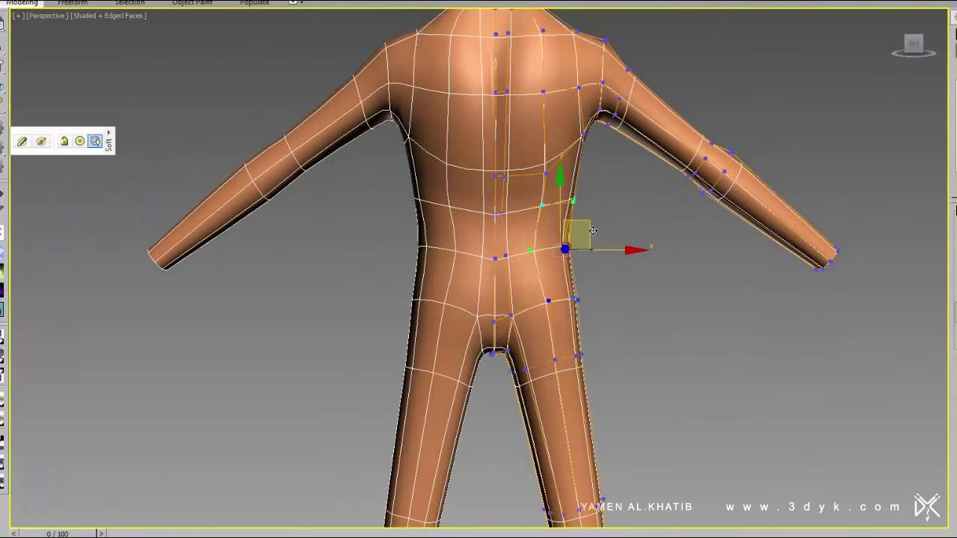
# - Chamfer the leg's knee edge loop into two loops, 0.025m with 1 segment
pyautogui.scroll(-3, 592, 231)
pyautogui.moveTo(593, 230)
pyautogui.keyDown('alt'); pyautogui.mouseDown(button='middle')
pyautogui.moveTo(598, 239)
pyautogui.moveTo(523, 307)
pyautogui.moveTo(686, 322)
pyautogui.moveTo(710, 340)
pyautogui.mouseUp(button='middle'); pyautogui.keyUp('alt')
pyautogui.scroll(2, 501, 293)
pyautogui.hotkey('ctrl', 'shift', 'c')
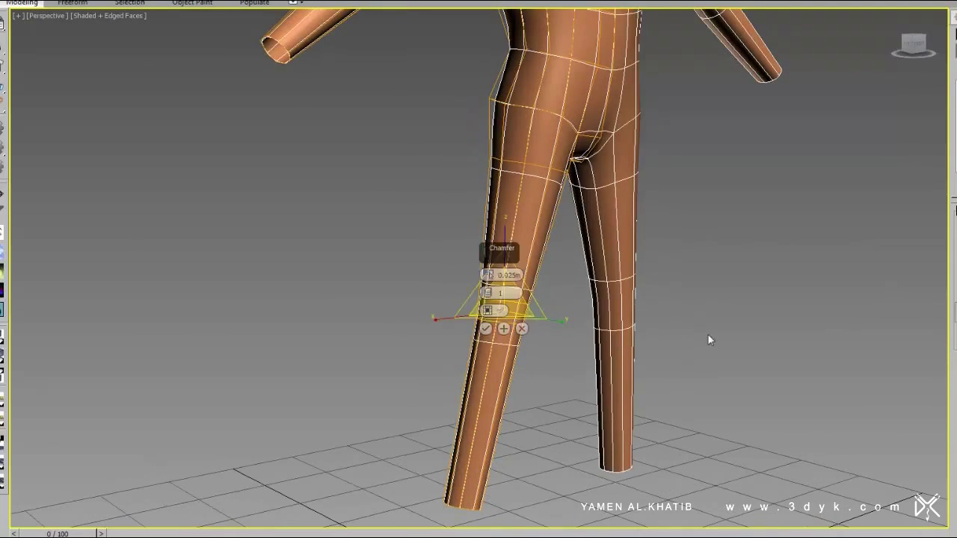
pyautogui.scroll(-3, 526, 309)
pyautogui.scroll(3, 645, 445)
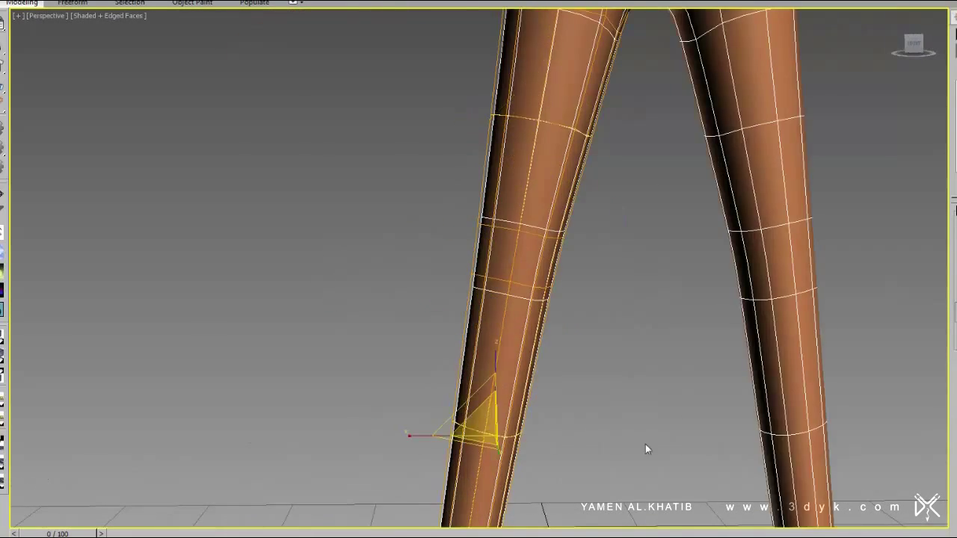
# - Switch to Move and orbit around the legs to review the new knee loops
pyautogui.press('w')
pyautogui.scroll(2, 495, 297)
pyautogui.moveTo(495, 298)
pyautogui.keyDown('alt'); pyautogui.mouseDown(button='middle')
pyautogui.moveTo(502, 316)
pyautogui.moveTo(483, 299)
pyautogui.moveTo(572, 303)
pyautogui.moveTo(412, 388)
pyautogui.mouseUp(button='middle'); pyautogui.keyUp('alt')
pyautogui.scroll(2, 561, 302)
pyautogui.scroll(-3, 574, 305)
pyautogui.moveTo(413, 388); pyautogui.dragTo(498, 458)
pyautogui.keyDown('alt'); pyautogui.moveTo(523, 384); pyautogui.dragTo(479, 374, button='middle'); pyautogui.keyUp('alt')
pyautogui.scroll(3, 479, 299)
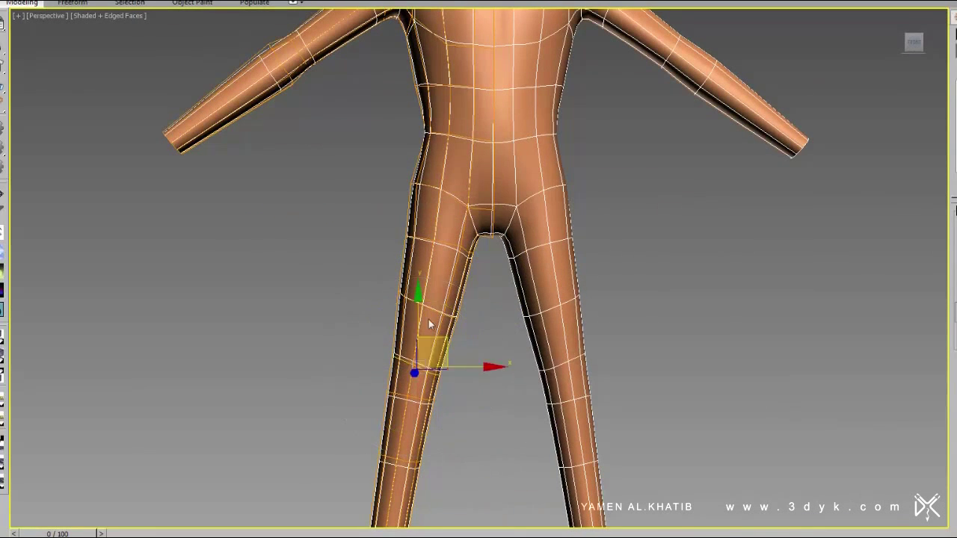
# - Zoom around the body in Front view to adjust the hip and chest vertices
pyautogui.press('f')
pyautogui.scroll(4, 515, 314)
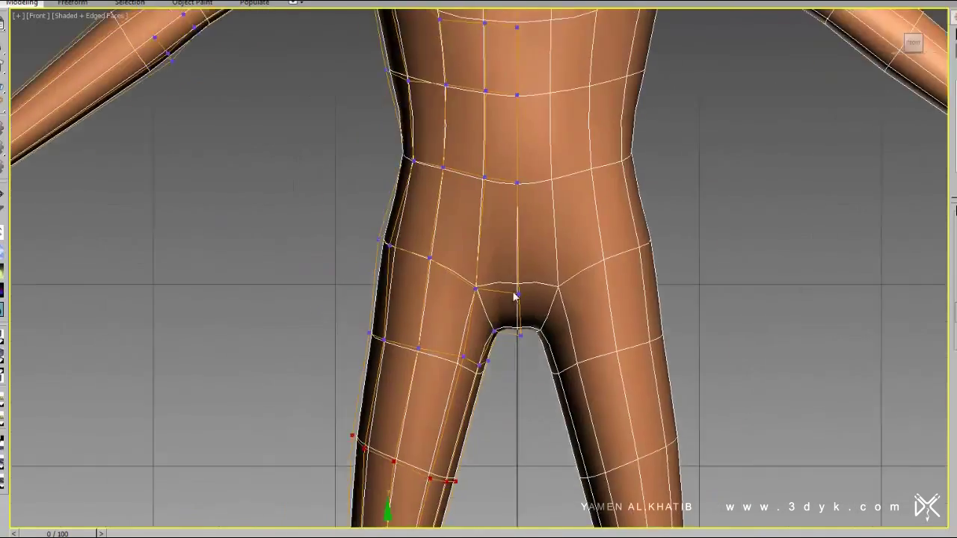
pyautogui.scroll(2, 513, 342)
pyautogui.scroll(-2, 449, 252)
pyautogui.scroll(-3, 491, 231)
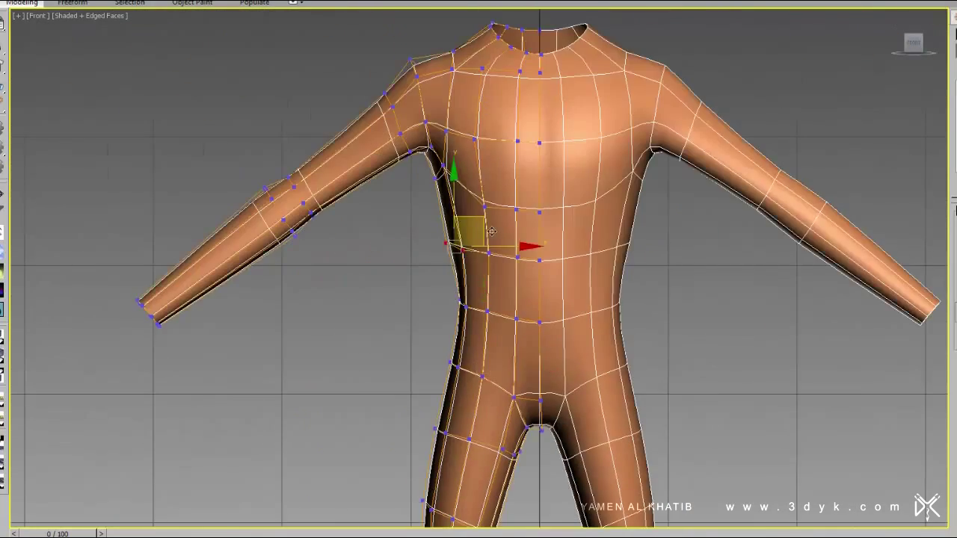
pyautogui.scroll(2, 482, 317)
pyautogui.scroll(2, 449, 224)
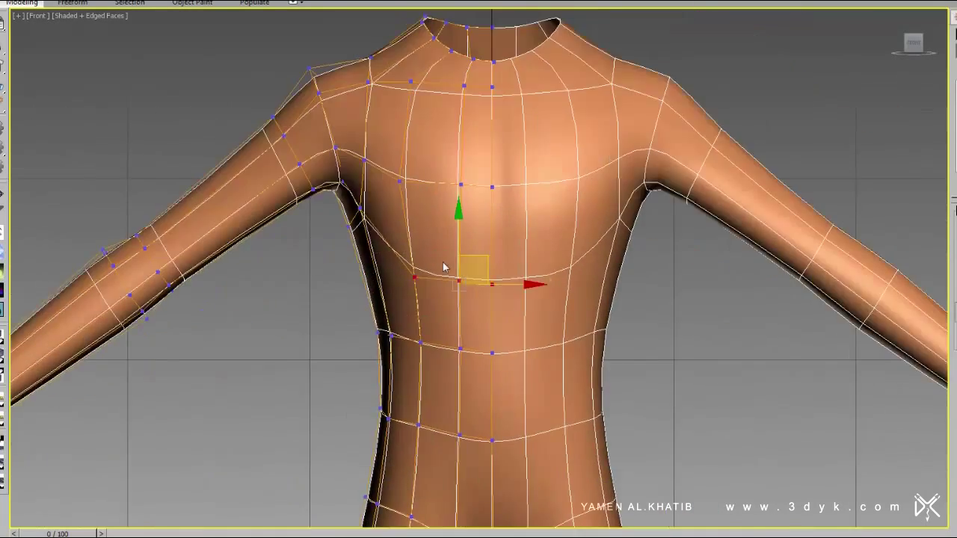
# - Compare Left and Front views in wireframe and adjust the neckline vertices
pyautogui.press('l')
pyautogui.press('F3')
pyautogui.press('f')
pyautogui.moveTo(469, 210); pyautogui.dragTo(481, 219, button='middle')
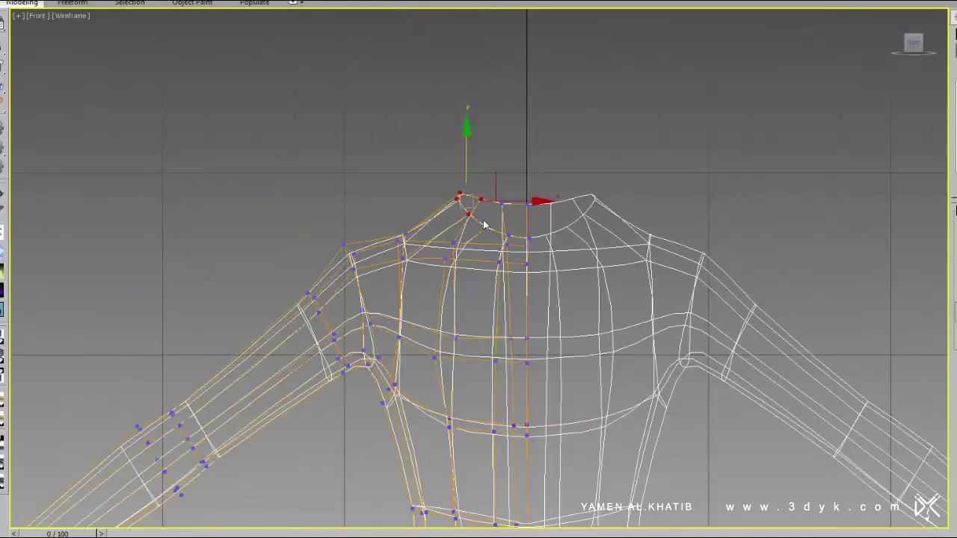
pyautogui.press('F3')
pyautogui.scroll(-2, 494, 254)
pyautogui.scroll(1, 421, 336)
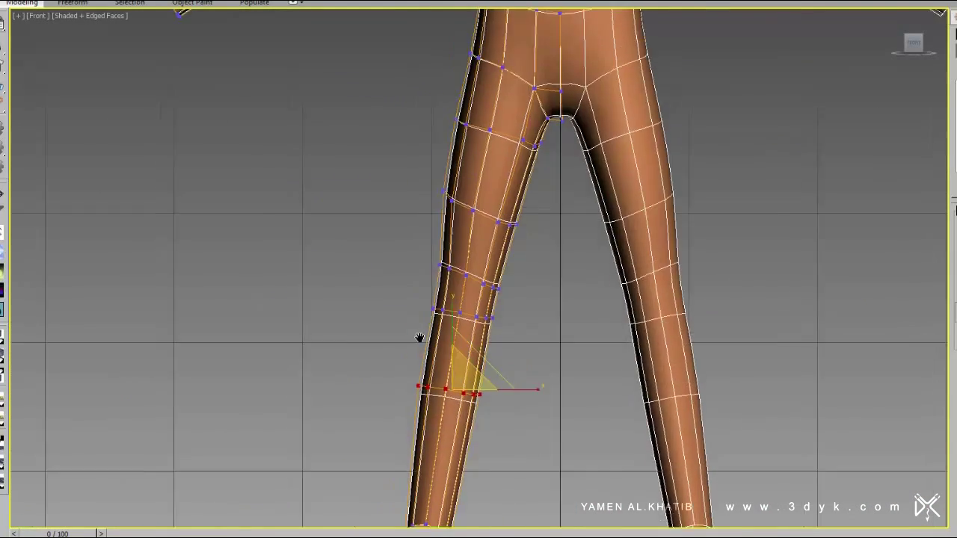
pyautogui.scroll(2, 491, 331)
# - In Left view, refine the side outline from the hip and knee up to the shoulder and elbow
pyautogui.press('l')
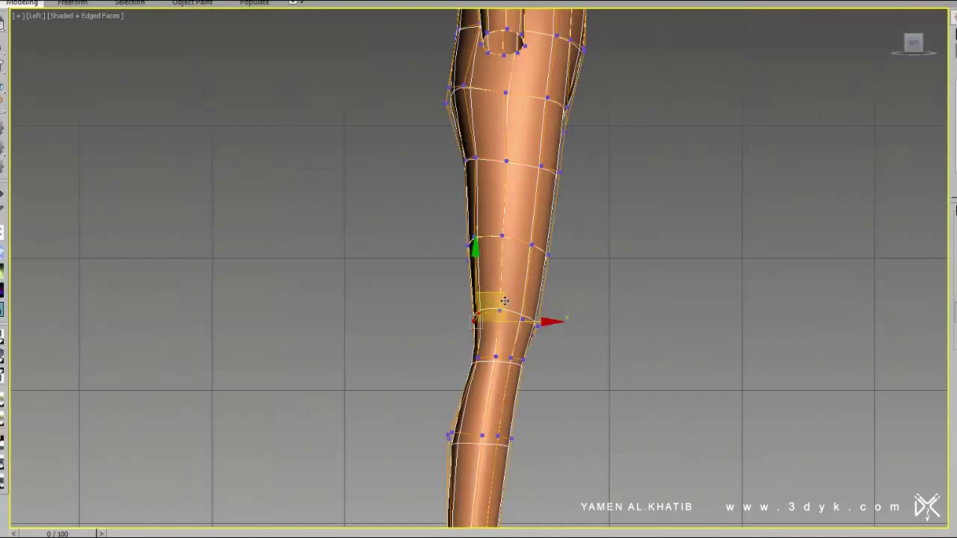
pyautogui.moveTo(505, 300); pyautogui.dragTo(548, 380, button='middle')
pyautogui.moveTo(579, 285); pyautogui.dragTo(580, 387, button='middle')
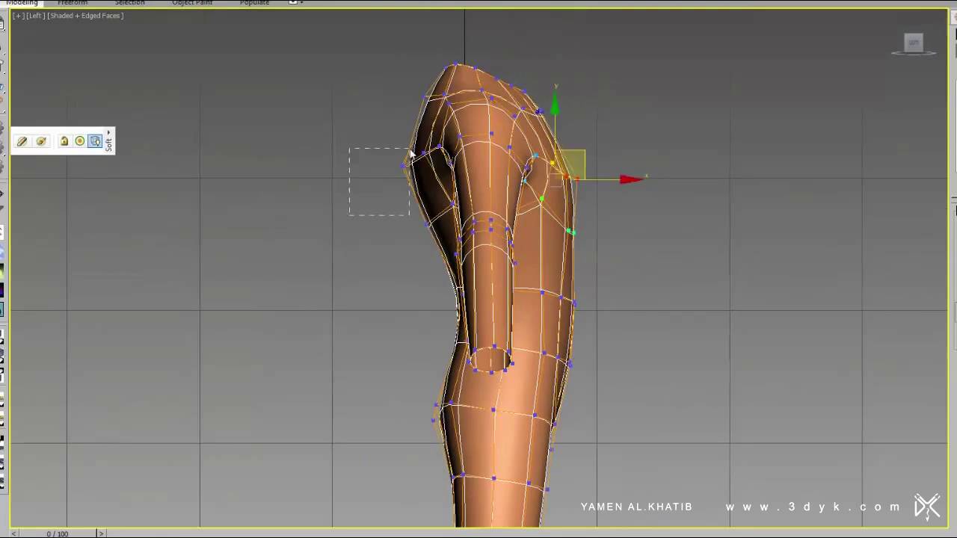
pyautogui.scroll(3, 473, 207)
pyautogui.moveTo(496, 289)
pyautogui.mouseDown(button='middle')
pyautogui.moveTo(560, 250)
pyautogui.moveTo(502, 360)
pyautogui.moveTo(638, 405)
pyautogui.moveTo(946, 7)
pyautogui.mouseUp(button='middle')
# - Orbit around the leg in wireframe to nudge the crotch and buttock vertices
pyautogui.scroll(4, 502, 360)
pyautogui.scroll(-3, 638, 405)
pyautogui.scroll(-2, 476, 404)
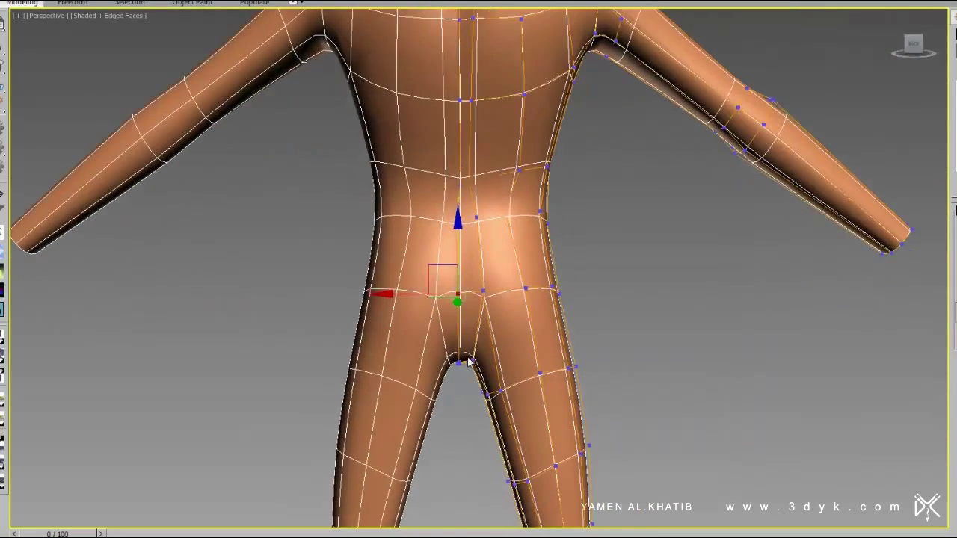
pyautogui.press('F3')
pyautogui.scroll(5, 343, 286)
pyautogui.moveTo(343, 287)
pyautogui.keyDown('alt'); pyautogui.mouseDown(button='middle')
pyautogui.moveTo(460, 269)
pyautogui.moveTo(491, 231)
pyautogui.moveTo(481, 324)
pyautogui.moveTo(542, 276)
pyautogui.mouseUp(button='middle'); pyautogui.keyUp('alt')
pyautogui.press('F3')
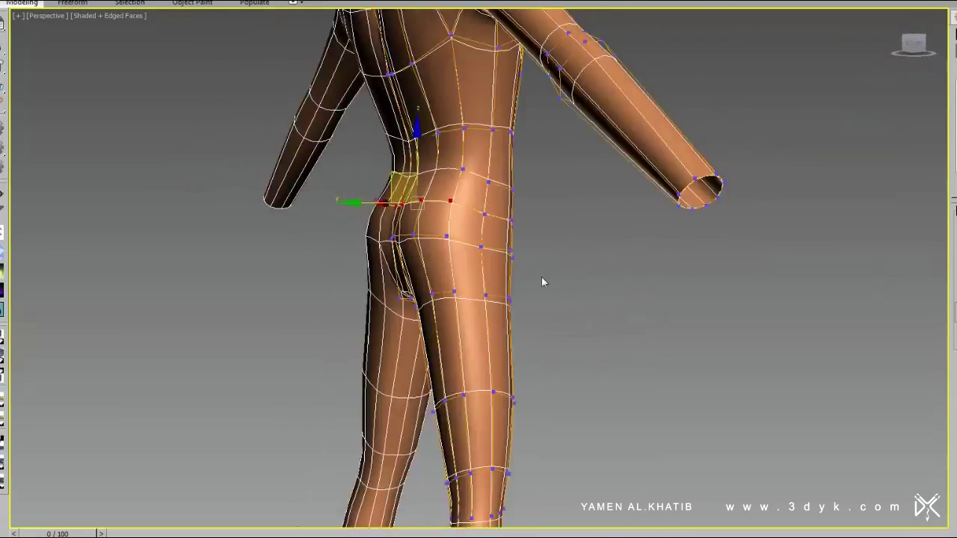
pyautogui.scroll(-4, 541, 277)
pyautogui.scroll(3, 390, 313)
pyautogui.scroll(2, 390, 313)
pyautogui.scroll(-3, 389, 313)
# - Select a neck vertex and round the shoulder tops and upper arm from above
pyautogui.moveTo(390, 313)
pyautogui.keyDown('alt'); pyautogui.mouseDown(button='middle')
pyautogui.moveTo(479, 247)
pyautogui.moveTo(536, 186)
pyautogui.mouseUp(button='middle'); pyautogui.keyUp('alt')
pyautogui.click(537, 186)
pyautogui.scroll(3, 537, 186)
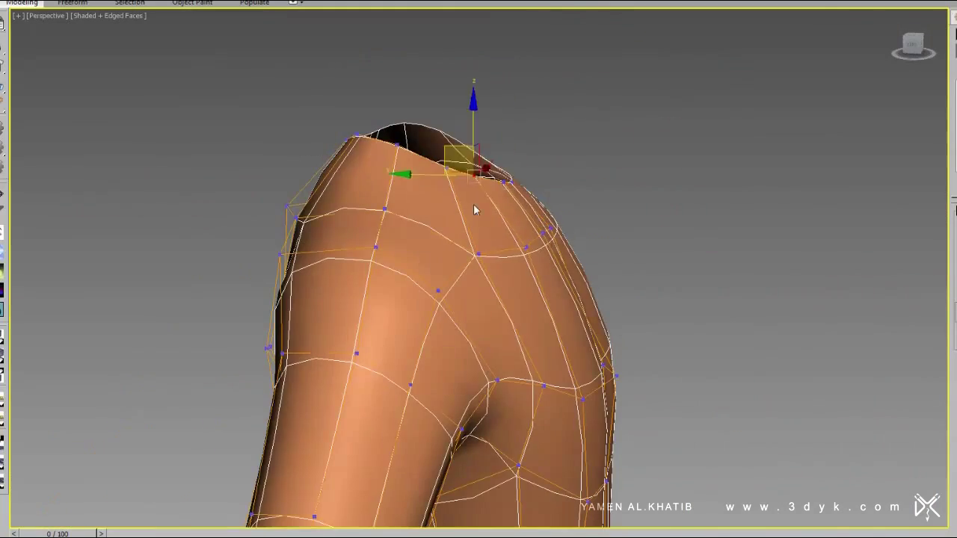
pyautogui.scroll(-3, 474, 210)
pyautogui.moveTo(474, 211)
pyautogui.keyDown('alt'); pyautogui.mouseDown(button='middle')
pyautogui.moveTo(395, 334)
pyautogui.moveTo(352, 267)
pyautogui.mouseUp(button='middle'); pyautogui.keyUp('alt')
pyautogui.scroll(2, 433, 270)
pyautogui.scroll(-3, 352, 267)
pyautogui.scroll(-2, 352, 267)
pyautogui.scroll(5, 487, 278)
# - Cut new edges into the shoulder mesh starting from a shoulder vertex
pyautogui.rightClick(499, 295)
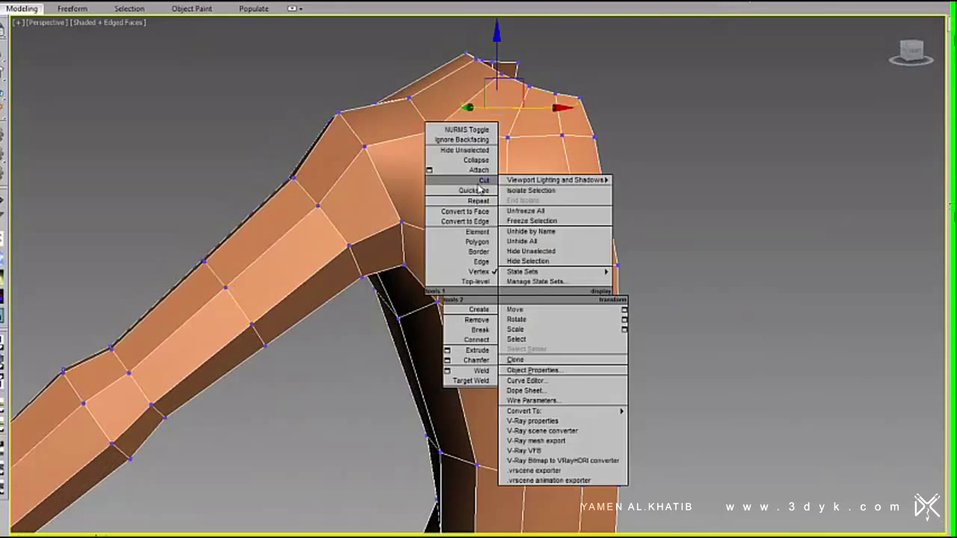
pyautogui.click(480, 189)
pyautogui.click(619, 307)
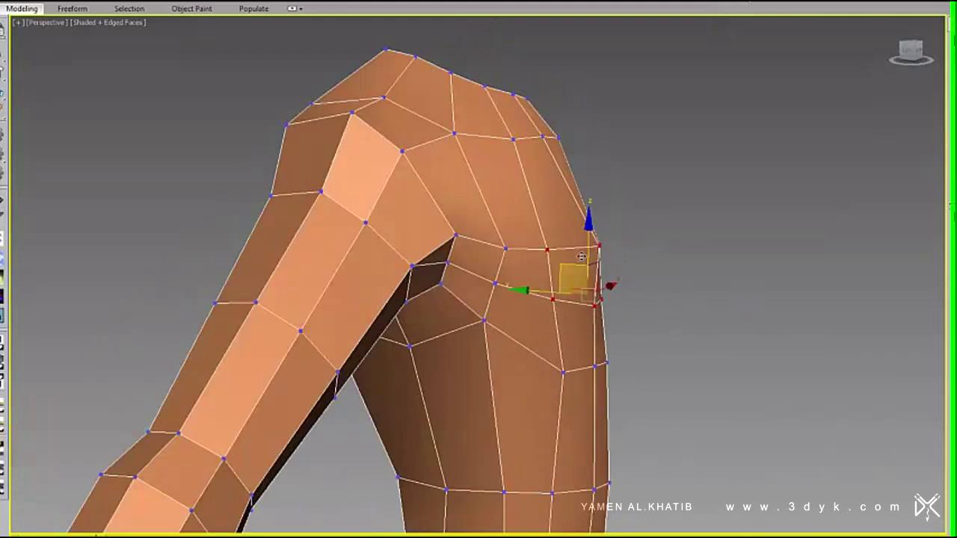
pyautogui.keyDown('alt'); pyautogui.moveTo(619, 307); pyautogui.dragTo(550, 314, button='middle'); pyautogui.keyUp('alt')
pyautogui.keyDown('alt'); pyautogui.moveTo(551, 258); pyautogui.dragTo(716, 312, button='middle'); pyautogui.keyUp('alt')
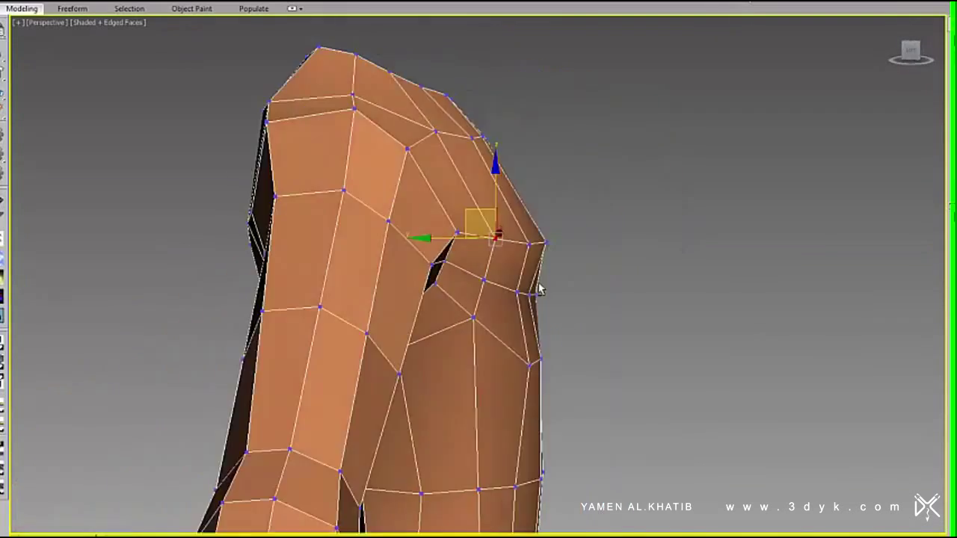
pyautogui.keyDown('alt'); pyautogui.moveTo(663, 327); pyautogui.dragTo(501, 257, button='middle'); pyautogui.keyUp('alt')
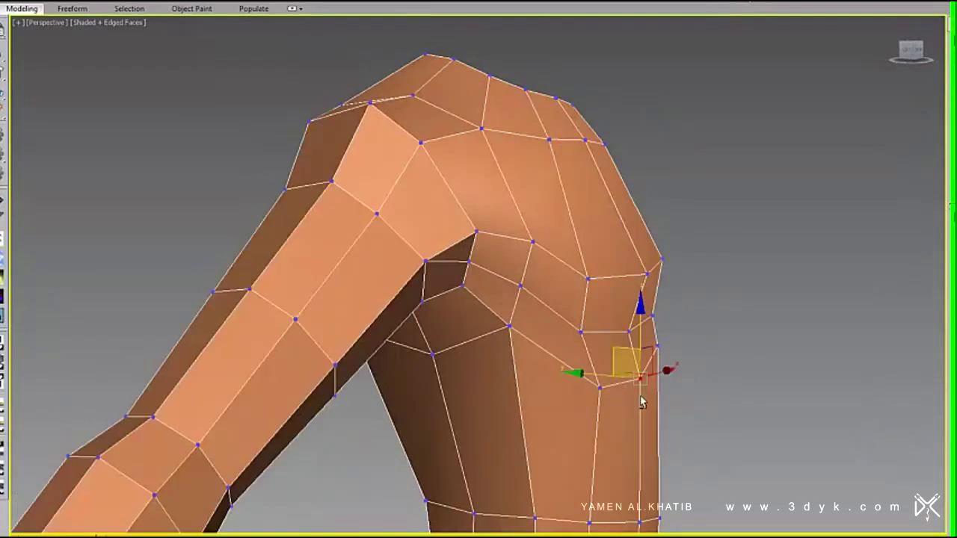
pyautogui.moveTo(390, 262)
pyautogui.keyDown('alt'); pyautogui.mouseDown(button='middle')
pyautogui.moveTo(799, 355)
pyautogui.moveTo(700, 367)
pyautogui.moveTo(732, 317)
pyautogui.mouseUp(button='middle'); pyautogui.keyUp('alt')
pyautogui.moveTo(645, 362)
pyautogui.keyDown('alt'); pyautogui.mouseDown(button='middle')
pyautogui.moveTo(587, 391)
pyautogui.moveTo(705, 374)
pyautogui.moveTo(626, 337)
pyautogui.mouseUp(button='middle'); pyautogui.keyUp('alt')
# - Target Weld a shoulder vertex onto a neighbouring vertex
pyautogui.rightClick(491, 306)
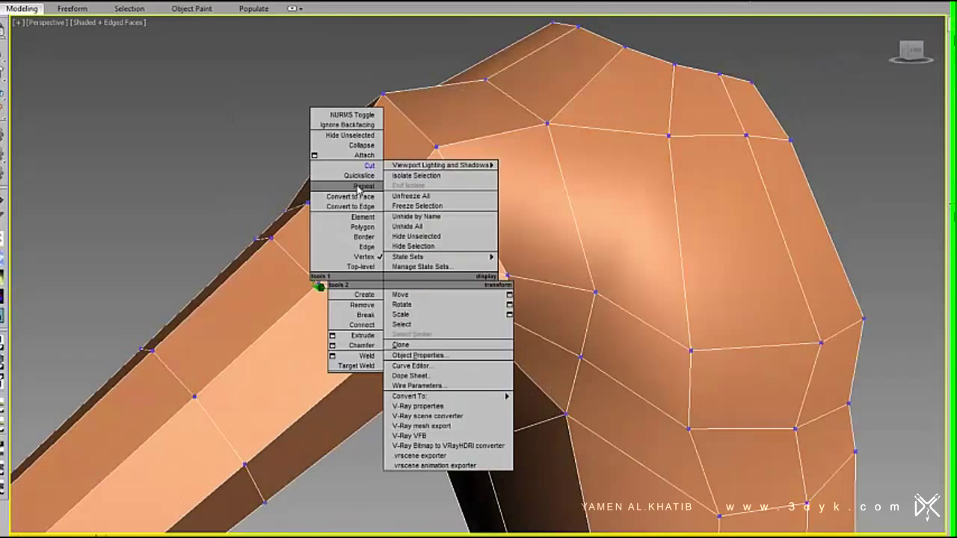
pyautogui.click(419, 429)
pyautogui.click(434, 262)
pyautogui.keyDown('alt'); pyautogui.moveTo(611, 227); pyautogui.dragTo(396, 268, button='middle'); pyautogui.keyUp('alt')
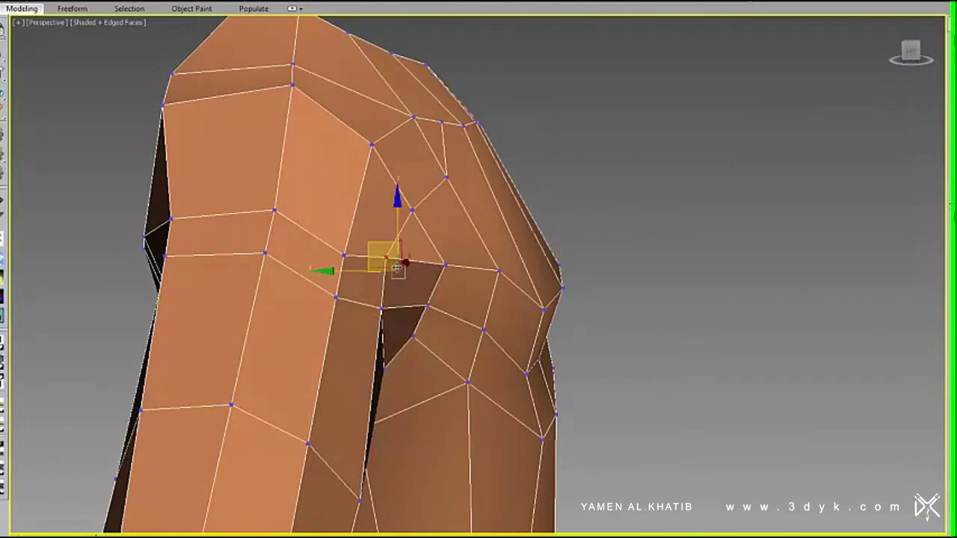
pyautogui.keyDown('alt'); pyautogui.moveTo(367, 346); pyautogui.dragTo(596, 240, button='middle'); pyautogui.keyUp('alt')
pyautogui.scroll(3, 539, 262)
pyautogui.scroll(-3, 596, 240)
# - Cut a new edge from a shoulder-top vertex across the shoulder
pyautogui.rightClick(538, 318)
pyautogui.click(459, 412)
pyautogui.click(399, 314)
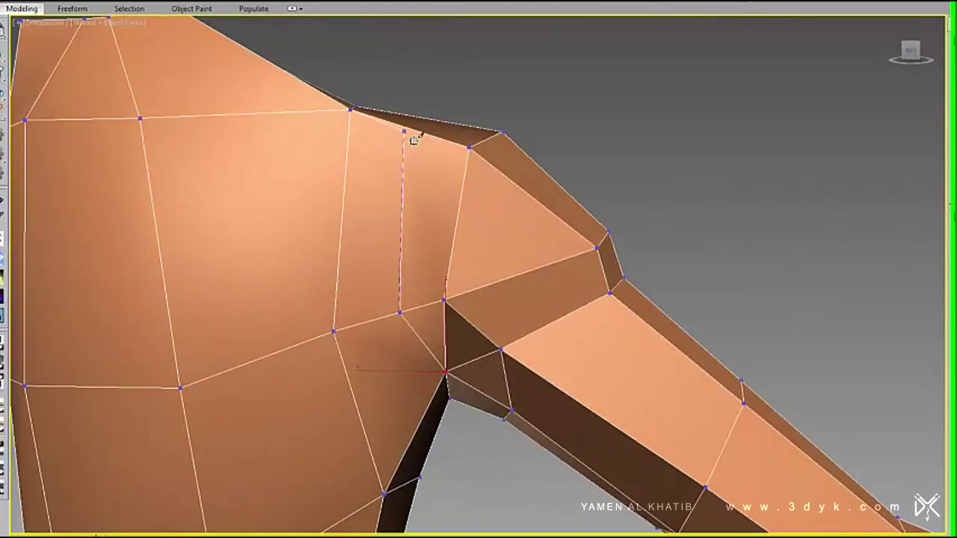
pyautogui.moveTo(459, 299)
pyautogui.keyDown('alt'); pyautogui.mouseDown(button='middle')
pyautogui.moveTo(204, 288)
pyautogui.moveTo(601, 370)
pyautogui.moveTo(423, 314)
pyautogui.mouseUp(button='middle'); pyautogui.keyUp('alt')
pyautogui.scroll(2, 444, 290)
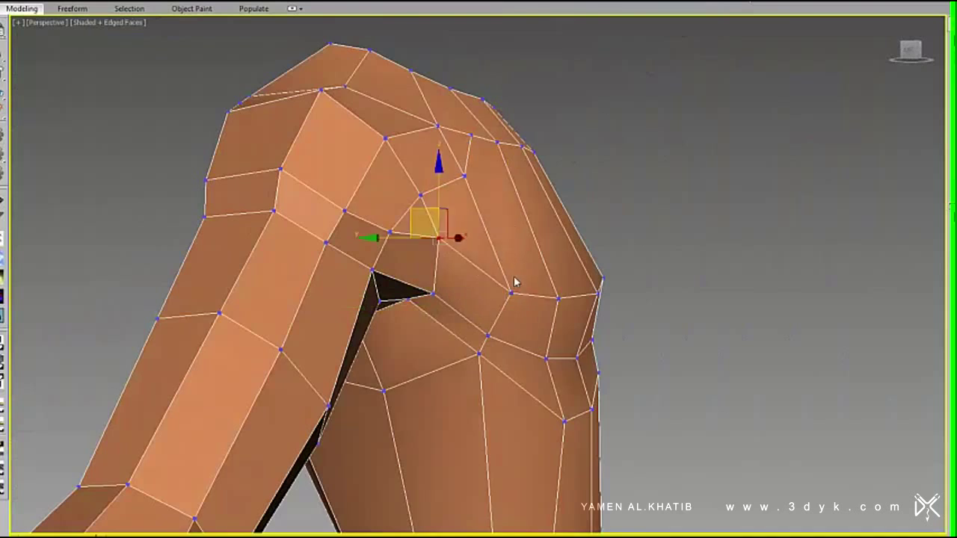
pyautogui.keyDown('alt'); pyautogui.moveTo(515, 282); pyautogui.dragTo(478, 268, button='middle'); pyautogui.keyUp('alt')
pyautogui.click(601, 185)
# - Reposition shoulder-blade vertices near the neck base to reshape the back contour
pyautogui.moveTo(602, 185)
pyautogui.keyDown('alt'); pyautogui.mouseDown(button='middle')
pyautogui.moveTo(581, 261)
pyautogui.moveTo(438, 235)
pyautogui.moveTo(469, 247)
pyautogui.mouseUp(button='middle'); pyautogui.keyUp('alt')
pyautogui.keyDown('alt'); pyautogui.moveTo(656, 268); pyautogui.dragTo(619, 263, button='middle'); pyautogui.keyUp('alt')
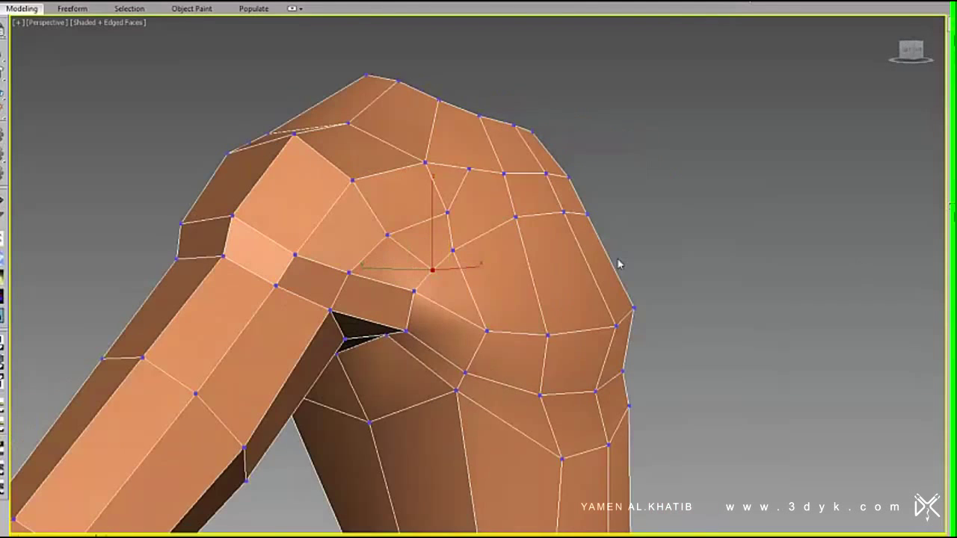
pyautogui.moveTo(479, 294)
pyautogui.keyDown('alt'); pyautogui.mouseDown(button='middle')
pyautogui.moveTo(545, 284)
pyautogui.moveTo(524, 224)
pyautogui.moveTo(442, 246)
pyautogui.mouseUp(button='middle'); pyautogui.keyUp('alt')
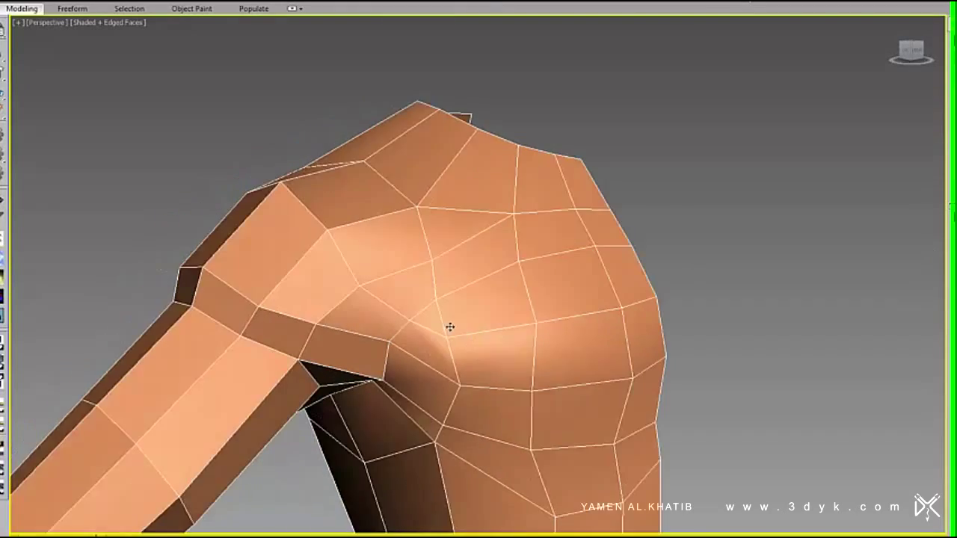
pyautogui.moveTo(448, 324)
pyautogui.keyDown('alt'); pyautogui.mouseDown(button='middle')
pyautogui.moveTo(654, 329)
pyautogui.moveTo(637, 364)
pyautogui.moveTo(569, 284)
pyautogui.moveTo(539, 294)
pyautogui.moveTo(521, 254)
pyautogui.mouseUp(button='middle'); pyautogui.keyUp('alt')
pyautogui.moveTo(548, 224)
pyautogui.keyDown('alt'); pyautogui.mouseDown(button='middle')
pyautogui.moveTo(641, 187)
pyautogui.moveTo(466, 294)
pyautogui.moveTo(501, 257)
pyautogui.moveTo(528, 247)
pyautogui.mouseUp(button='middle'); pyautogui.keyUp('alt')
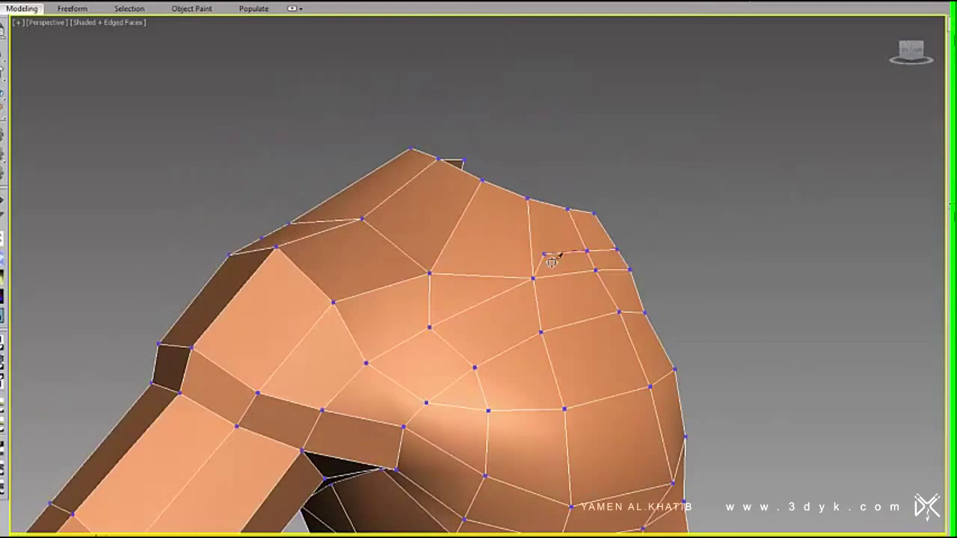
pyautogui.keyDown('alt'); pyautogui.moveTo(456, 253); pyautogui.dragTo(396, 296, button='middle'); pyautogui.keyUp('alt')
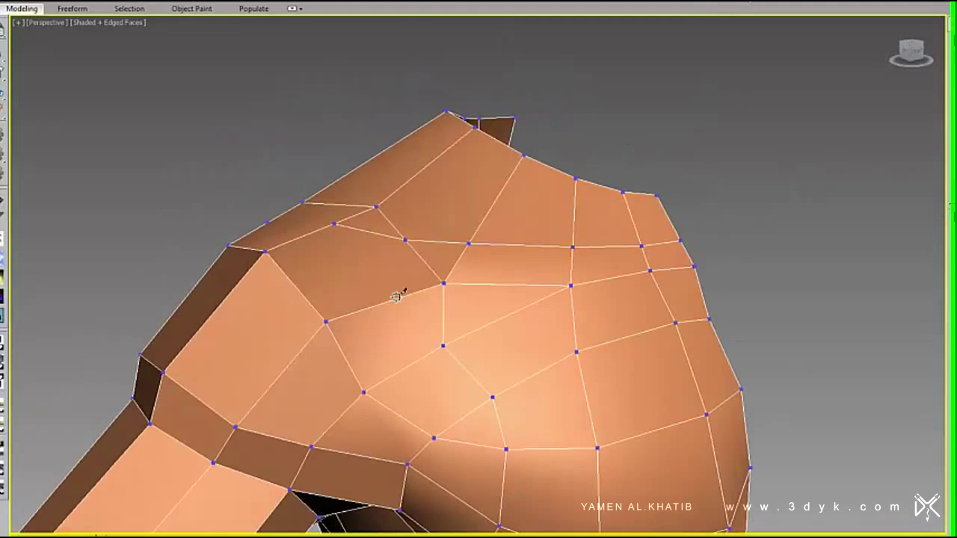
pyautogui.click(500, 424)
pyautogui.moveTo(499, 424)
pyautogui.keyDown('alt'); pyautogui.mouseDown(button='middle')
pyautogui.moveTo(524, 327)
pyautogui.moveTo(483, 282)
pyautogui.moveTo(576, 235)
pyautogui.moveTo(534, 224)
pyautogui.moveTo(488, 301)
pyautogui.moveTo(509, 306)
pyautogui.mouseUp(button='middle'); pyautogui.keyUp('alt')
pyautogui.click(533, 375)
# - Cut a new edge starting on a shoulder edge, then select a shoulder vertex
pyautogui.rightClick(598, 298)
pyautogui.click(576, 247)
pyautogui.click(591, 316)
pyautogui.keyDown('alt'); pyautogui.moveTo(601, 327); pyautogui.dragTo(634, 309, button='middle'); pyautogui.keyUp('alt')
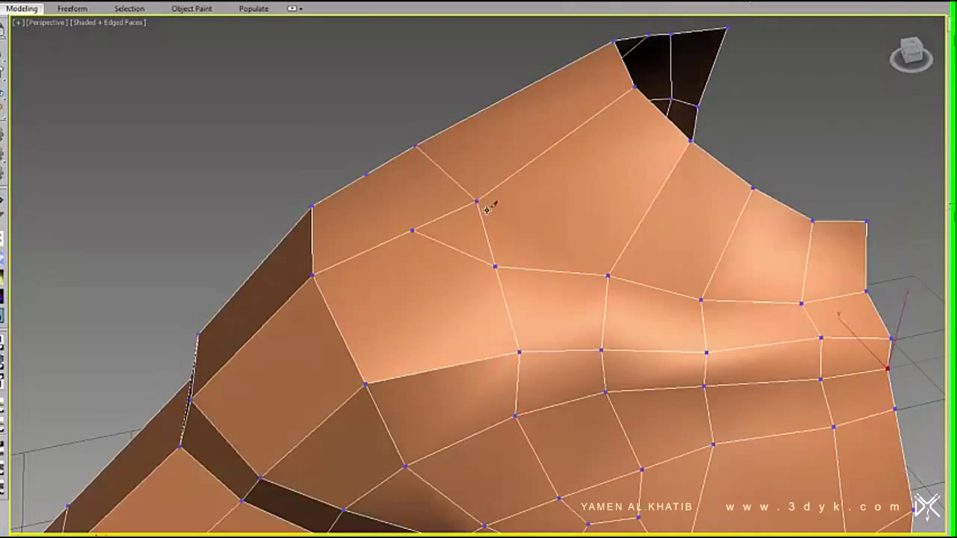
pyautogui.click(477, 203)
pyautogui.moveTo(484, 212)
pyautogui.keyDown('alt'); pyautogui.mouseDown(button='middle')
pyautogui.moveTo(502, 353)
pyautogui.moveTo(545, 361)
pyautogui.moveTo(643, 274)
pyautogui.moveTo(515, 218)
pyautogui.mouseUp(button='middle'); pyautogui.keyUp('alt')
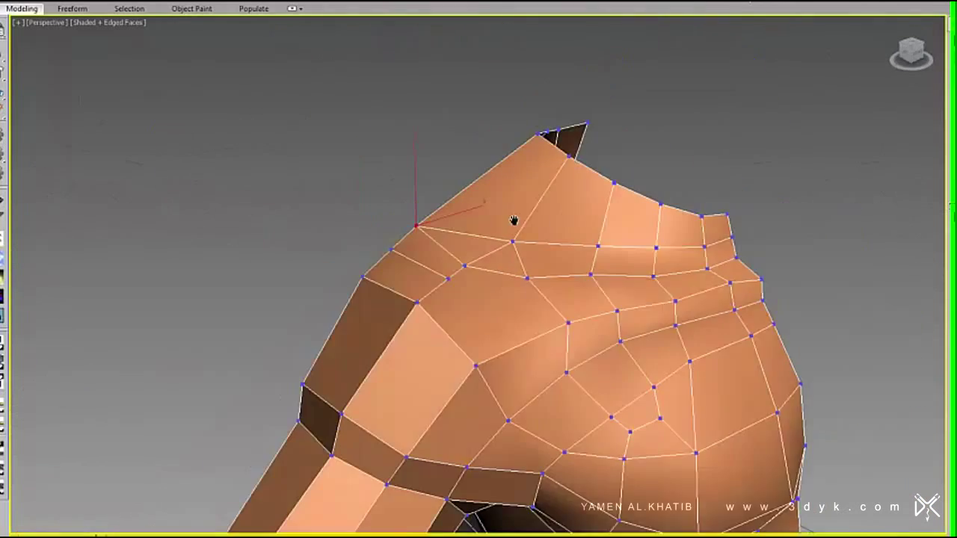
pyautogui.keyDown('alt'); pyautogui.moveTo(515, 346); pyautogui.dragTo(575, 315, button='middle'); pyautogui.keyUp('alt')
pyautogui.keyDown('alt'); pyautogui.moveTo(430, 302); pyautogui.dragTo(643, 379, button='middle'); pyautogui.keyUp('alt')
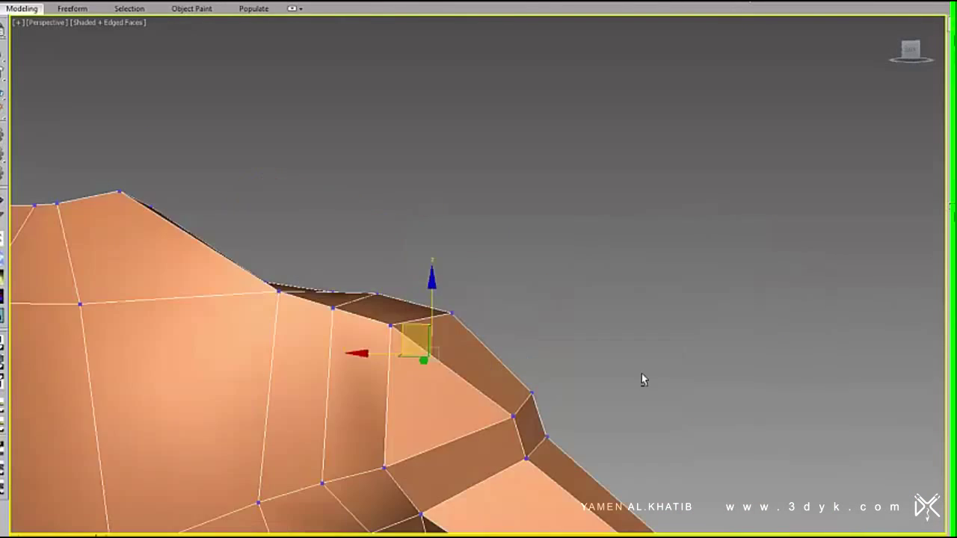
# - Examine the shoulder from above and below toward the armpit
pyautogui.rightClick(496, 286)
pyautogui.moveTo(394, 476)
pyautogui.keyDown('alt'); pyautogui.mouseDown(button='middle')
pyautogui.moveTo(496, 287)
pyautogui.moveTo(291, 299)
pyautogui.mouseUp(button='middle'); pyautogui.keyUp('alt')
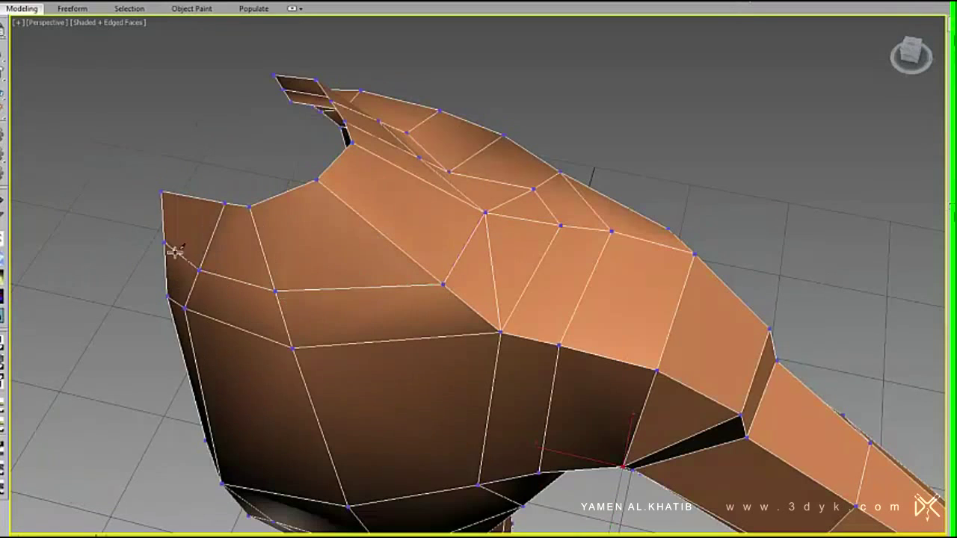
pyautogui.moveTo(504, 298)
pyautogui.keyDown('alt'); pyautogui.mouseDown(button='middle')
pyautogui.moveTo(489, 276)
pyautogui.moveTo(509, 305)
pyautogui.moveTo(406, 273)
pyautogui.moveTo(433, 340)
pyautogui.moveTo(359, 272)
pyautogui.moveTo(479, 352)
pyautogui.moveTo(443, 409)
pyautogui.mouseUp(button='middle'); pyautogui.keyUp('alt')
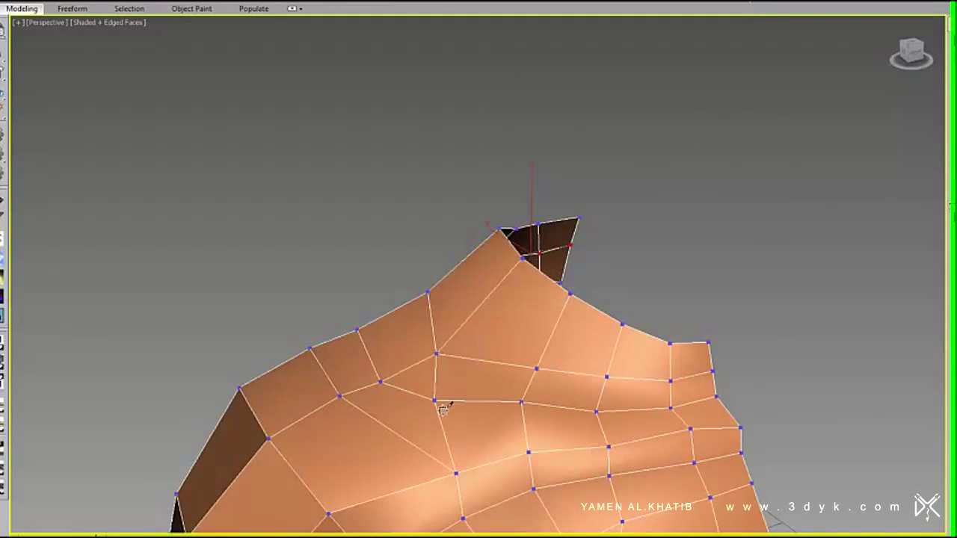
pyautogui.moveTo(530, 270)
pyautogui.keyDown('alt'); pyautogui.mouseDown(button='middle')
pyautogui.moveTo(493, 321)
pyautogui.moveTo(449, 352)
pyautogui.moveTo(573, 373)
pyautogui.moveTo(563, 375)
pyautogui.mouseUp(button='middle'); pyautogui.keyUp('alt')
pyautogui.scroll(-5, 563, 376)
pyautogui.moveTo(541, 324)
pyautogui.keyDown('alt'); pyautogui.mouseDown(button='middle')
pyautogui.moveTo(545, 388)
pyautogui.moveTo(538, 351)
pyautogui.moveTo(553, 327)
pyautogui.mouseUp(button='middle'); pyautogui.keyUp('alt')
pyautogui.scroll(5, 539, 329)
pyautogui.scroll(-3, 538, 329)
pyautogui.scroll(3, 553, 327)
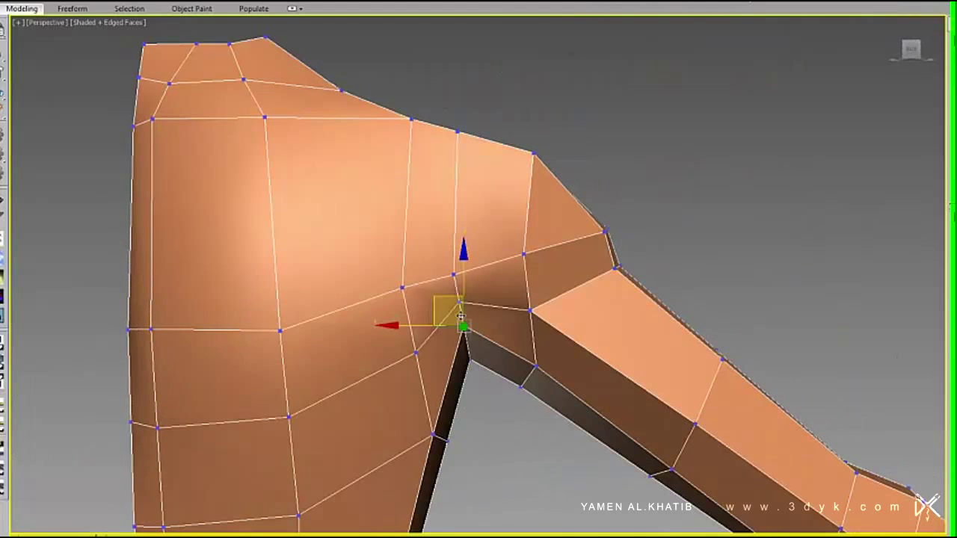
pyautogui.scroll(-3, 385, 300)
# - Check the shoulder front from a front three-quarter angle and along the arm
pyautogui.keyDown('alt'); pyautogui.moveTo(112, 314); pyautogui.dragTo(211, 248, button='middle'); pyautogui.keyUp('alt')
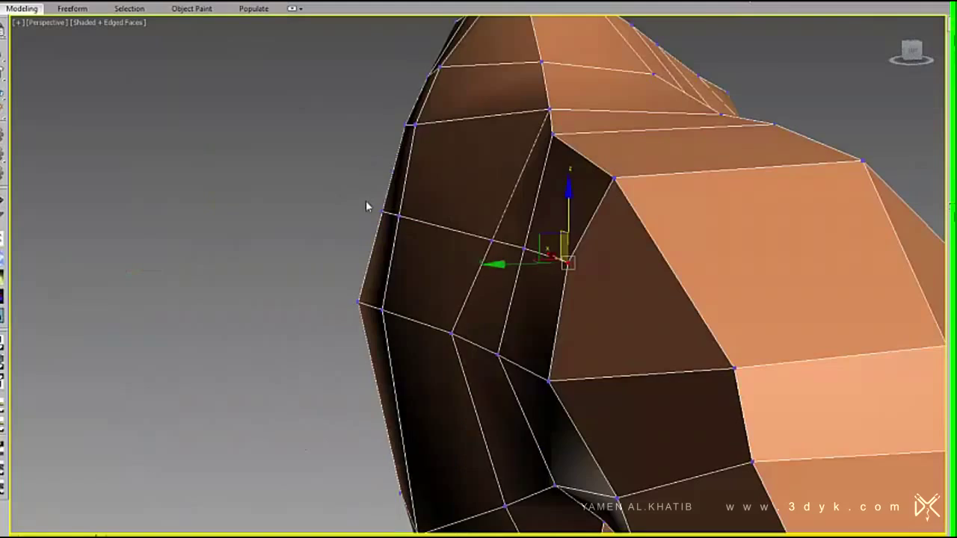
pyautogui.keyDown('alt'); pyautogui.moveTo(433, 210); pyautogui.dragTo(521, 376, button='middle'); pyautogui.keyUp('alt')
pyautogui.moveTo(528, 327)
pyautogui.keyDown('alt'); pyautogui.mouseDown(button='middle')
pyautogui.moveTo(455, 246)
pyautogui.moveTo(588, 299)
pyautogui.moveTo(462, 224)
pyautogui.mouseUp(button='middle'); pyautogui.keyUp('alt')
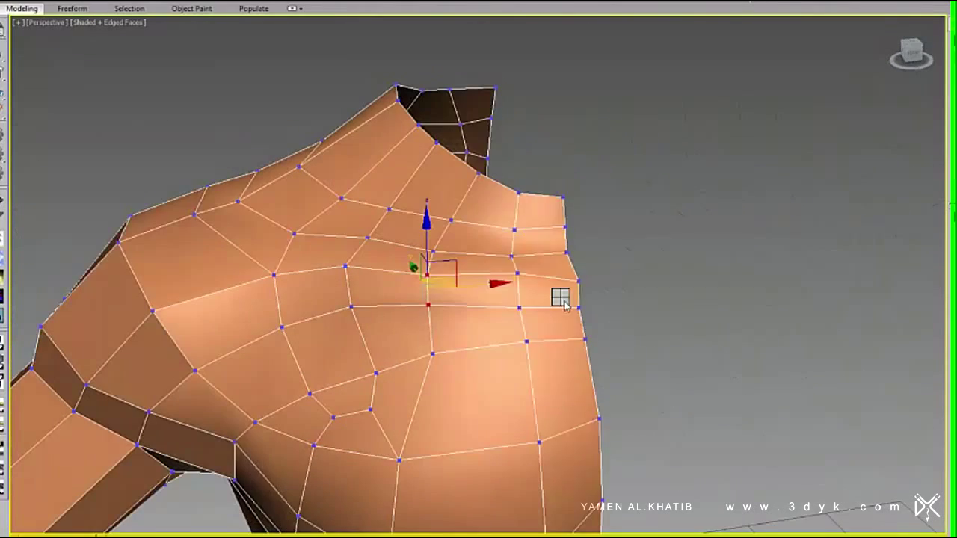
pyautogui.moveTo(559, 282)
pyautogui.keyDown('alt'); pyautogui.mouseDown(button='middle')
pyautogui.moveTo(569, 372)
pyautogui.moveTo(519, 321)
pyautogui.moveTo(502, 264)
pyautogui.moveTo(504, 312)
pyautogui.moveTo(433, 262)
pyautogui.mouseUp(button='middle'); pyautogui.keyUp('alt')
pyautogui.keyDown('alt'); pyautogui.moveTo(502, 379); pyautogui.dragTo(434, 187, button='middle'); pyautogui.keyUp('alt')
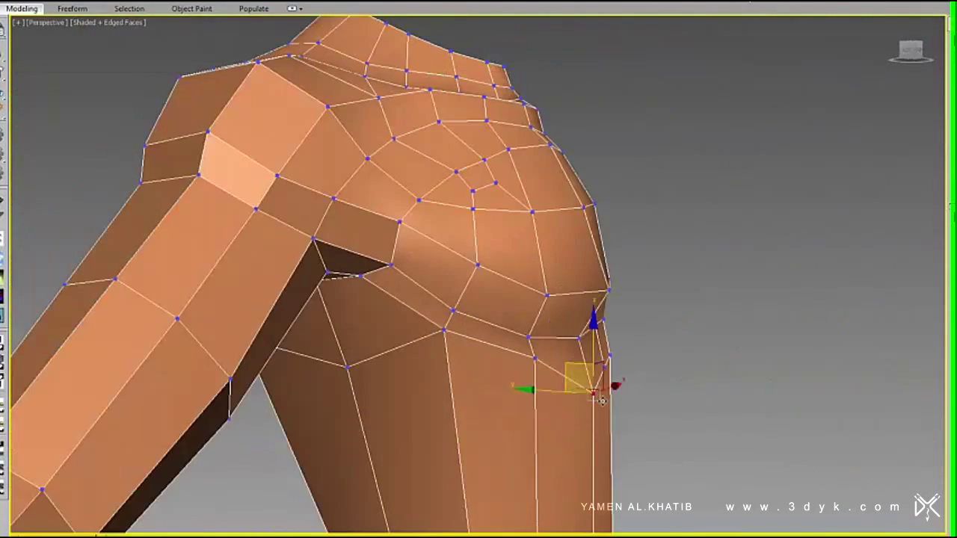
# - Select a vertex on the side of the torso below the armpit
pyautogui.keyDown('alt'); pyautogui.moveTo(602, 400); pyautogui.dragTo(586, 376, button='middle'); pyautogui.keyUp('alt')
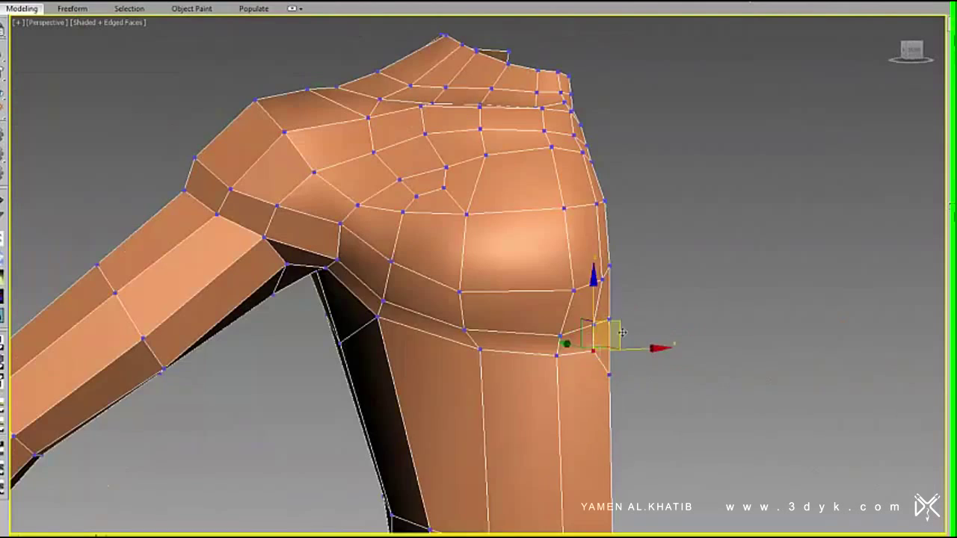
pyautogui.moveTo(622, 332)
pyautogui.keyDown('alt'); pyautogui.mouseDown(button='middle')
pyautogui.moveTo(270, 261)
pyautogui.moveTo(406, 301)
pyautogui.mouseUp(button='middle'); pyautogui.keyUp('alt')
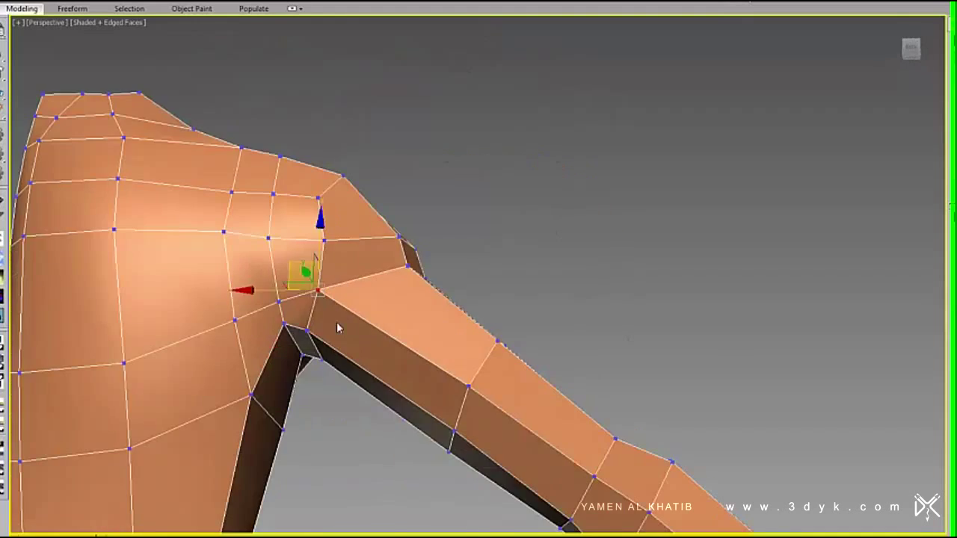
pyautogui.keyDown('alt'); pyautogui.moveTo(337, 329); pyautogui.dragTo(492, 306, button='middle'); pyautogui.keyUp('alt')
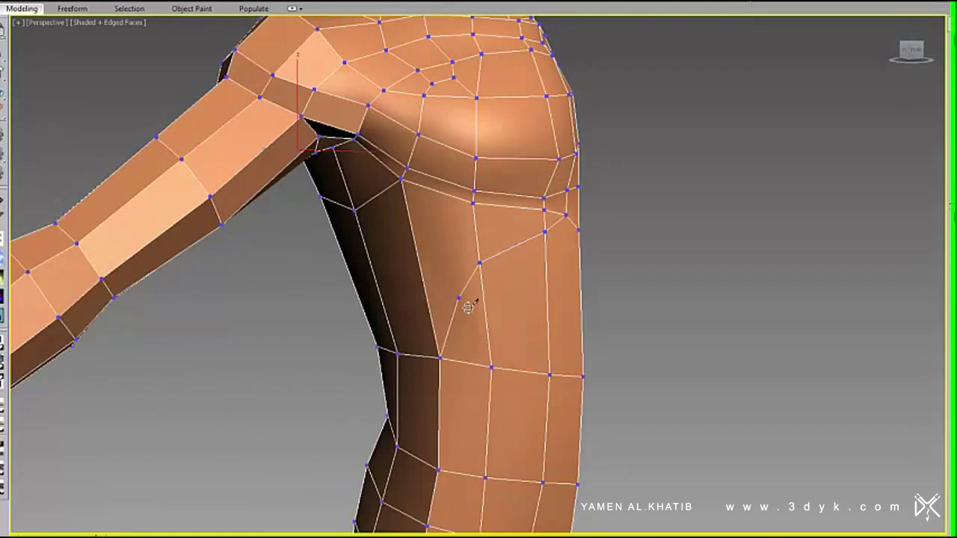
pyautogui.moveTo(473, 430)
pyautogui.mouseDown(button='middle')
pyautogui.moveTo(487, 359)
pyautogui.moveTo(516, 317)
pyautogui.mouseUp(button='middle')
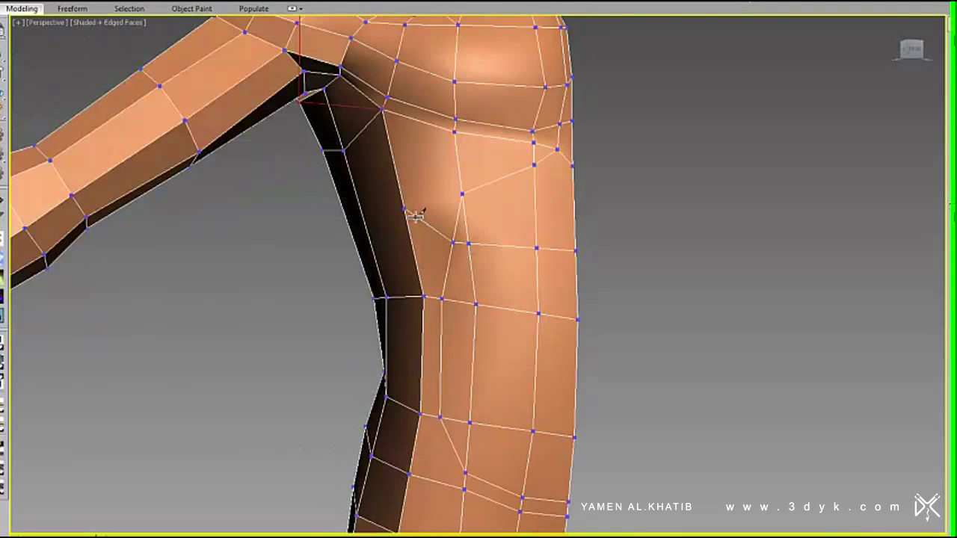
pyautogui.click(415, 215)
pyautogui.moveTo(474, 252)
pyautogui.keyDown('alt'); pyautogui.mouseDown(button='middle')
pyautogui.moveTo(500, 321)
pyautogui.moveTo(480, 459)
pyautogui.moveTo(572, 342)
pyautogui.moveTo(577, 310)
pyautogui.mouseUp(button='middle'); pyautogui.keyUp('alt')
# - Connect the selected side-torso vertices with a new edge
pyautogui.rightClick(546, 343)
pyautogui.click(523, 329)
pyautogui.moveTo(523, 329); pyautogui.dragTo(472, 241, button='middle')
pyautogui.moveTo(490, 433)
pyautogui.keyDown('alt'); pyautogui.mouseDown(button='middle')
pyautogui.moveTo(504, 391)
pyautogui.moveTo(517, 249)
pyautogui.moveTo(562, 241)
pyautogui.mouseUp(button='middle'); pyautogui.keyUp('alt')
pyautogui.scroll(5, 458, 234)
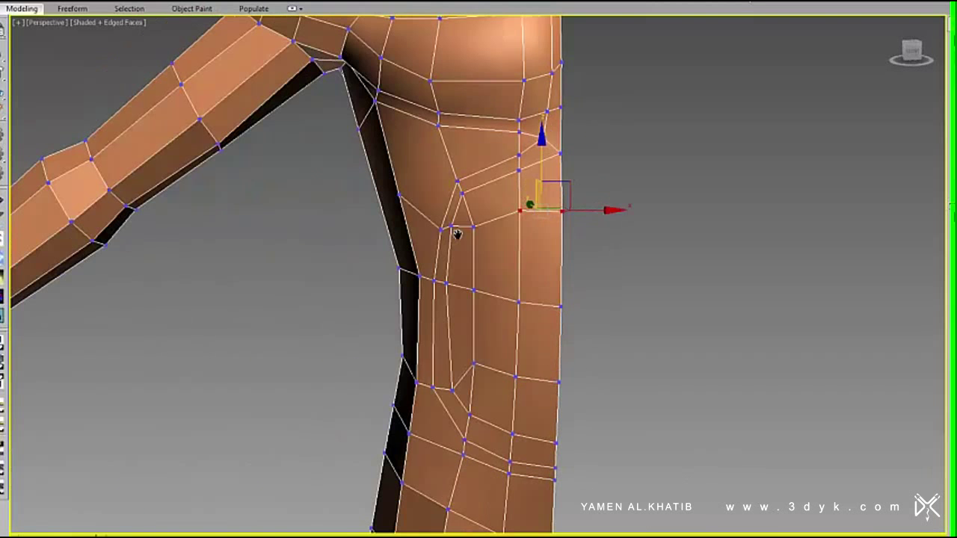
pyautogui.keyDown('alt'); pyautogui.moveTo(449, 193); pyautogui.dragTo(487, 237, button='middle'); pyautogui.keyUp('alt')
pyautogui.moveTo(489, 270)
pyautogui.keyDown('alt'); pyautogui.mouseDown(button='middle')
pyautogui.moveTo(523, 337)
pyautogui.moveTo(444, 273)
pyautogui.mouseUp(button='middle'); pyautogui.keyUp('alt')
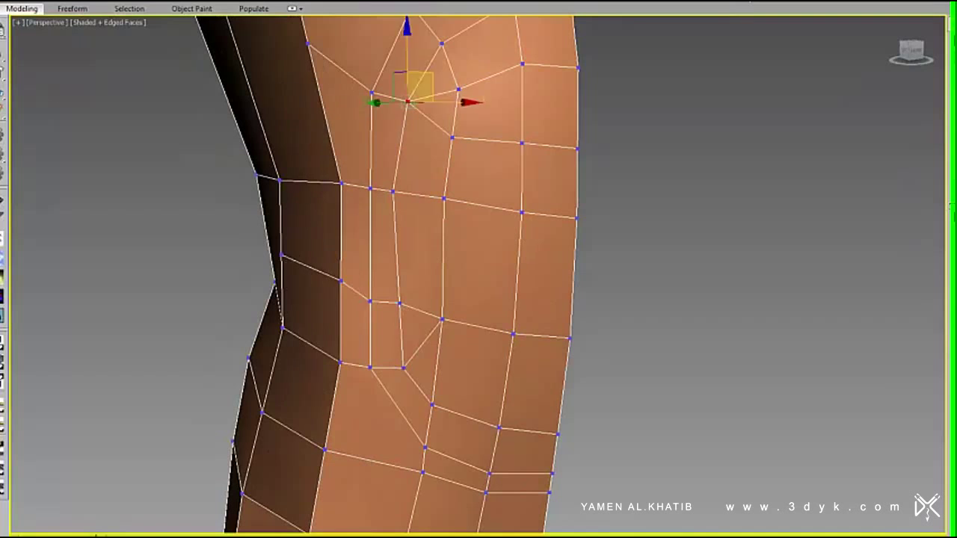
pyautogui.keyDown('alt'); pyautogui.moveTo(471, 305); pyautogui.dragTo(419, 224, button='middle'); pyautogui.keyUp('alt')
pyautogui.scroll(3, 312, 241)
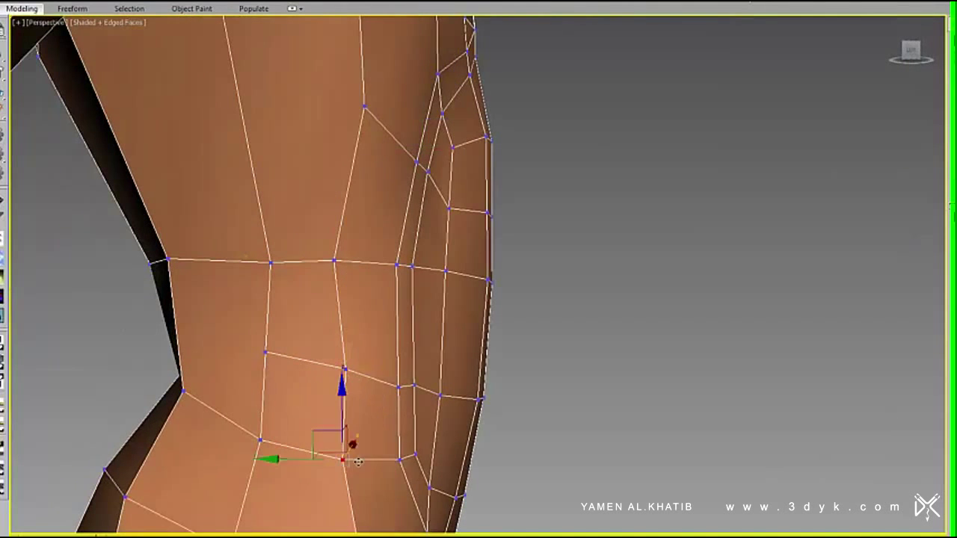
pyautogui.scroll(-4, 382, 226)
# - Select a vertex lower on the torso side to adjust the flank contour
pyautogui.click(447, 354)
pyautogui.scroll(3, 446, 355)
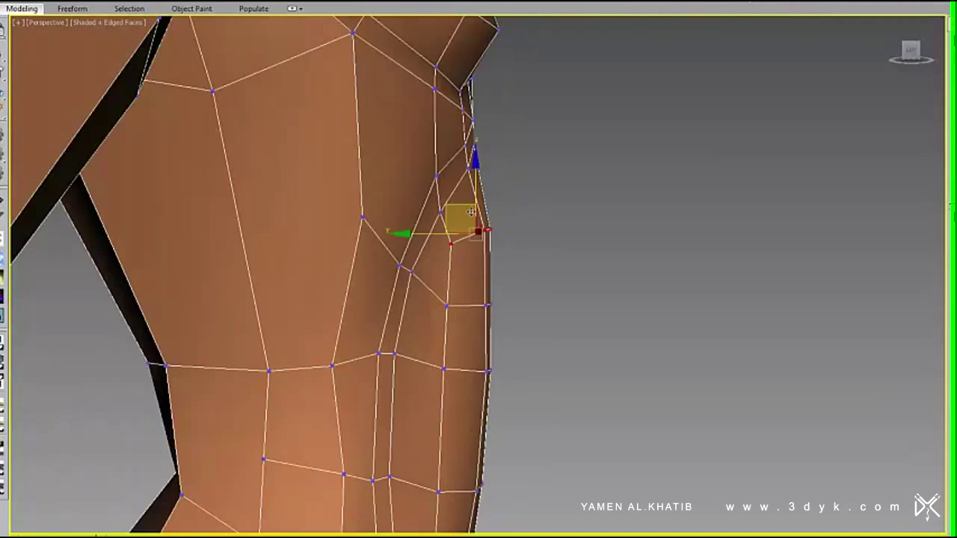
pyautogui.keyDown('alt'); pyautogui.moveTo(449, 224); pyautogui.dragTo(461, 156, button='middle'); pyautogui.keyUp('alt')
pyautogui.scroll(-2, 461, 155)
pyautogui.keyDown('alt'); pyautogui.moveTo(474, 220); pyautogui.dragTo(500, 179, button='middle'); pyautogui.keyUp('alt')
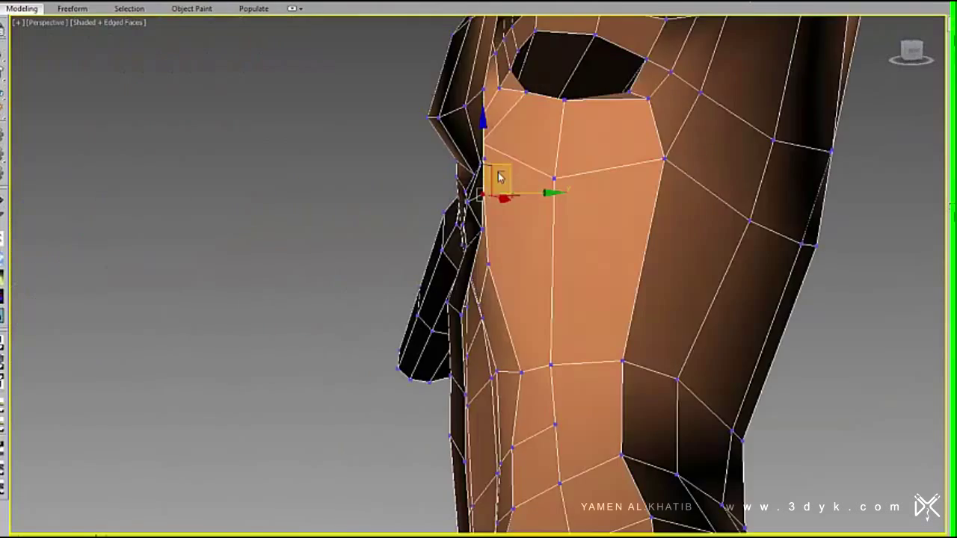
pyautogui.scroll(3, 662, 209)
pyautogui.scroll(-3, 662, 209)
# - Switch to Edge editing and start the Cut tool on the torso side
pyautogui.rightClick(560, 260)
pyautogui.click(466, 197)
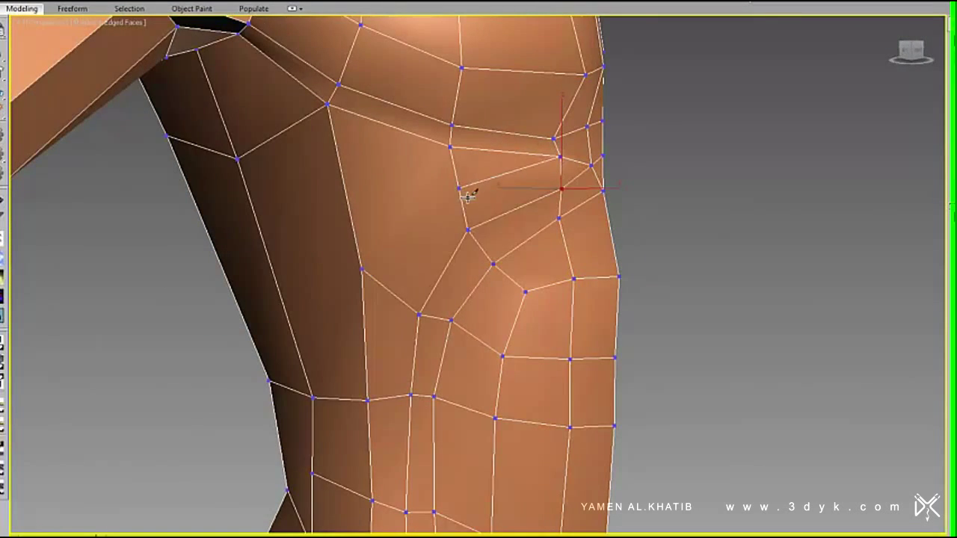
pyautogui.scroll(3, 460, 246)
pyautogui.scroll(-3, 462, 244)
pyautogui.rightClick(470, 207)
pyautogui.click(491, 171)
pyautogui.scroll(3, 542, 299)
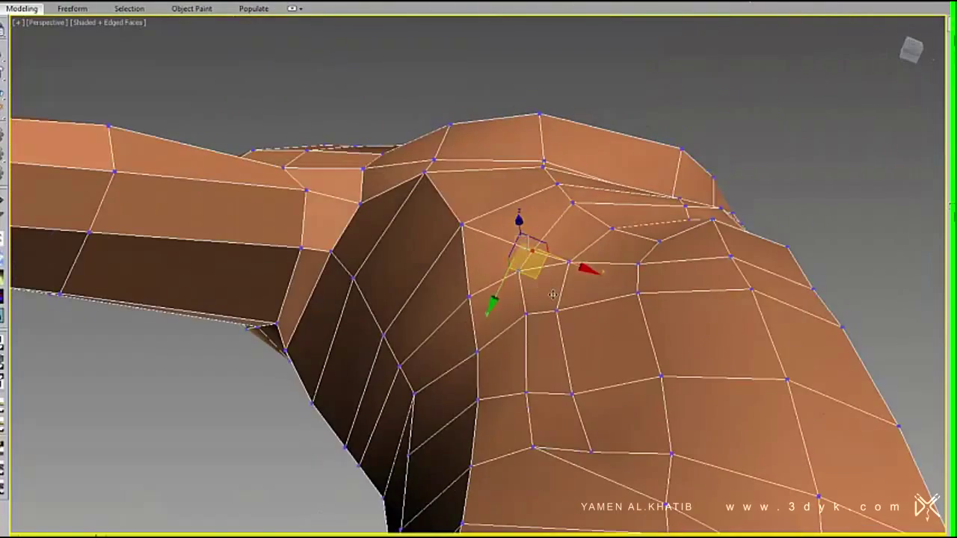
pyautogui.moveTo(543, 281)
pyautogui.keyDown('alt'); pyautogui.mouseDown(button='middle')
pyautogui.moveTo(668, 292)
pyautogui.moveTo(536, 379)
pyautogui.moveTo(488, 350)
pyautogui.mouseUp(button='middle'); pyautogui.keyUp('alt')
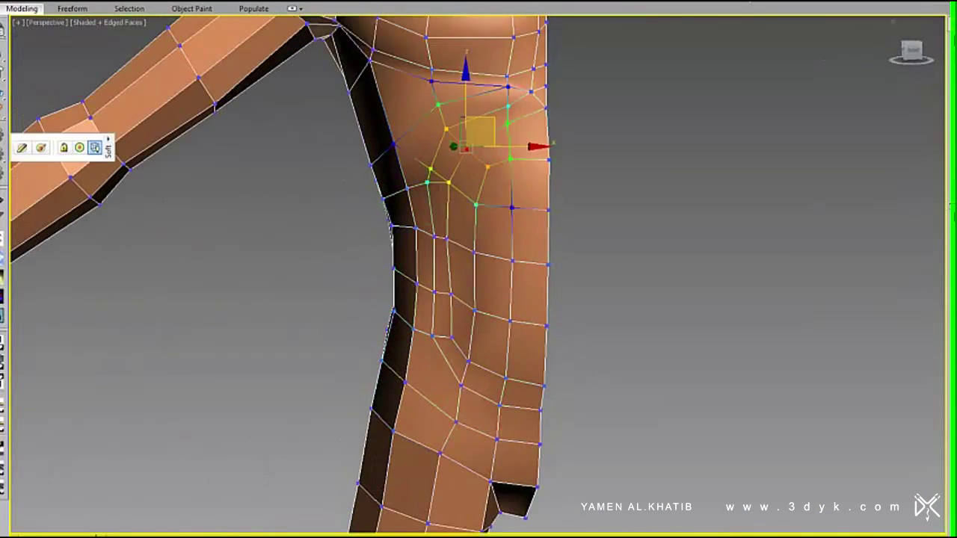
pyautogui.scroll(-4, 346, 121)
pyautogui.moveTo(346, 121)
pyautogui.keyDown('alt'); pyautogui.mouseDown(button='middle')
pyautogui.moveTo(389, 225)
pyautogui.moveTo(444, 202)
pyautogui.mouseUp(button='middle'); pyautogui.keyUp('alt')
pyautogui.scroll(4, 389, 225)
pyautogui.moveTo(459, 428)
pyautogui.keyDown('alt'); pyautogui.mouseDown(button='middle')
pyautogui.moveTo(650, 282)
pyautogui.moveTo(557, 291)
pyautogui.mouseUp(button='middle'); pyautogui.keyUp('alt')
pyautogui.keyDown('alt'); pyautogui.moveTo(512, 373); pyautogui.dragTo(479, 336, button='middle'); pyautogui.keyUp('alt')
# - Select a chest vertex, inspect the chest faces, then clear the selection
pyautogui.click(481, 256)
pyautogui.scroll(-4, 456, 256)
pyautogui.scroll(6, 456, 256)
pyautogui.scroll(5, 418, 224)
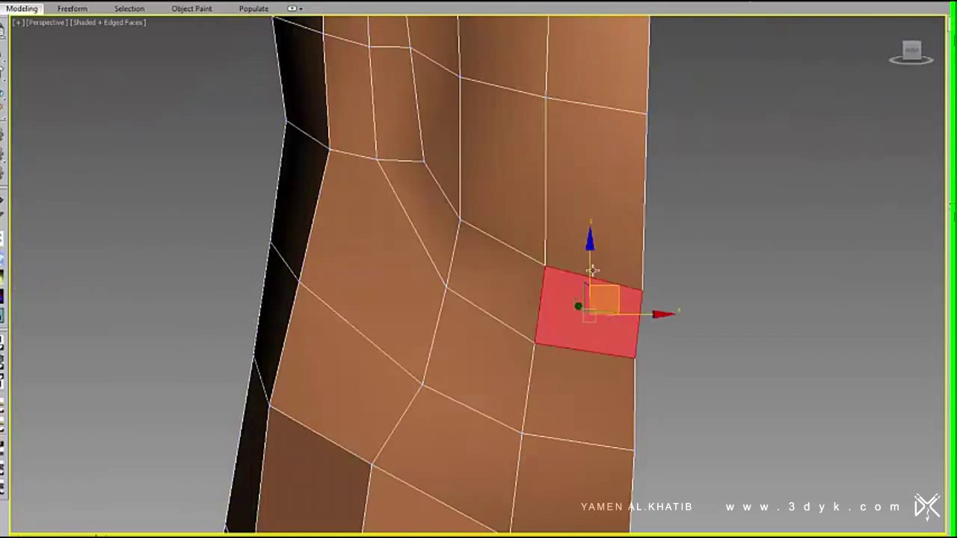
pyautogui.scroll(-2, 545, 252)
pyautogui.scroll(-3, 452, 320)
pyautogui.scroll(3, 523, 267)
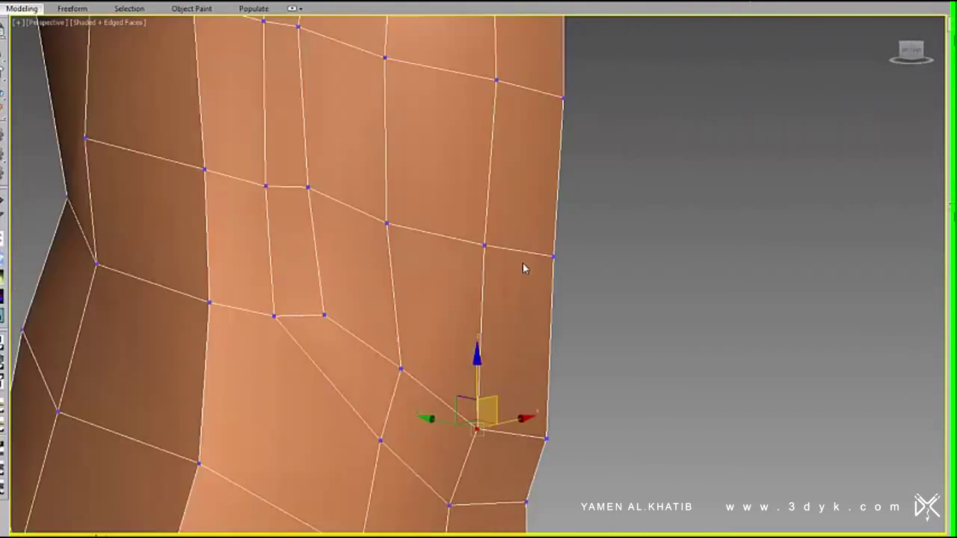
pyautogui.scroll(2, 523, 308)
pyautogui.scroll(-2, 523, 308)
pyautogui.keyDown('alt'); pyautogui.moveTo(507, 317); pyautogui.dragTo(479, 314, button='middle'); pyautogui.keyUp('alt')
pyautogui.scroll(5, 478, 314)
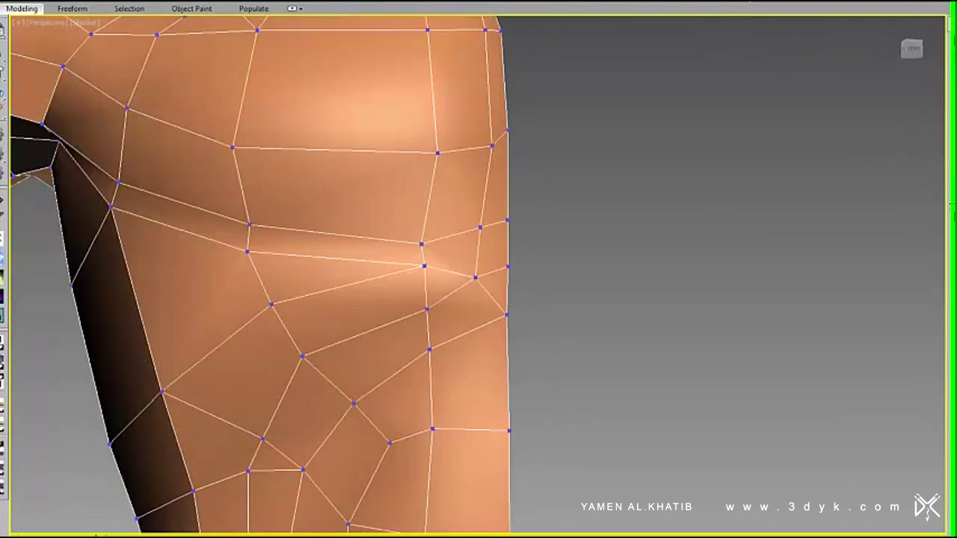
pyautogui.click(502, 306)
pyautogui.scroll(-2, 419, 314)
# - Cut a new edge across the chest side toward the armpit
pyautogui.rightClick(438, 322)
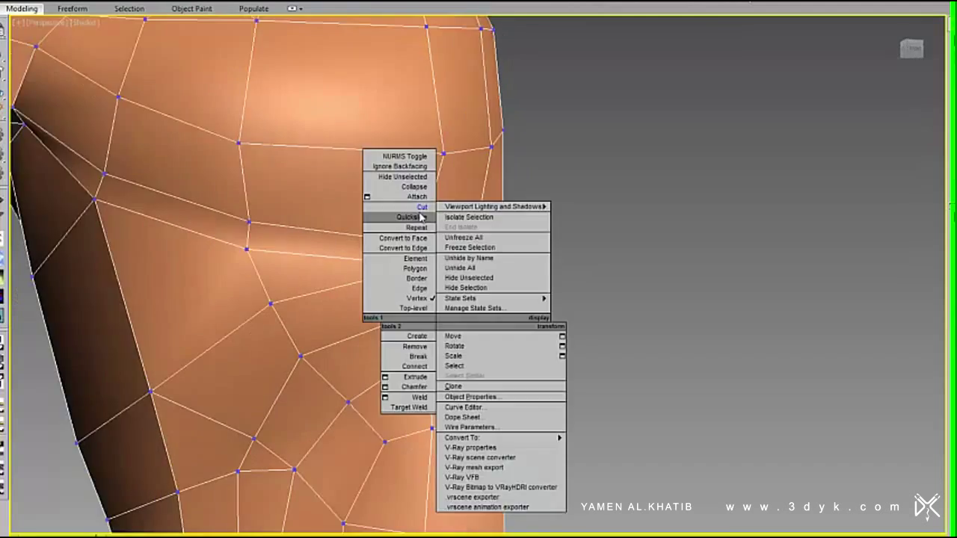
pyautogui.click(439, 290)
pyautogui.scroll(-2, 427, 265)
pyautogui.moveTo(427, 264)
pyautogui.keyDown('alt'); pyautogui.mouseDown(button='middle')
pyautogui.moveTo(506, 230)
pyautogui.moveTo(486, 228)
pyautogui.moveTo(497, 228)
pyautogui.mouseUp(button='middle'); pyautogui.keyUp('alt')
pyautogui.scroll(3, 487, 229)
pyautogui.scroll(-3, 459, 241)
pyautogui.moveTo(418, 274)
pyautogui.keyDown('alt'); pyautogui.mouseDown(button='middle')
pyautogui.moveTo(449, 246)
pyautogui.moveTo(404, 239)
pyautogui.mouseUp(button='middle'); pyautogui.keyUp('alt')
pyautogui.scroll(2, 449, 246)
pyautogui.scroll(2, 401, 237)
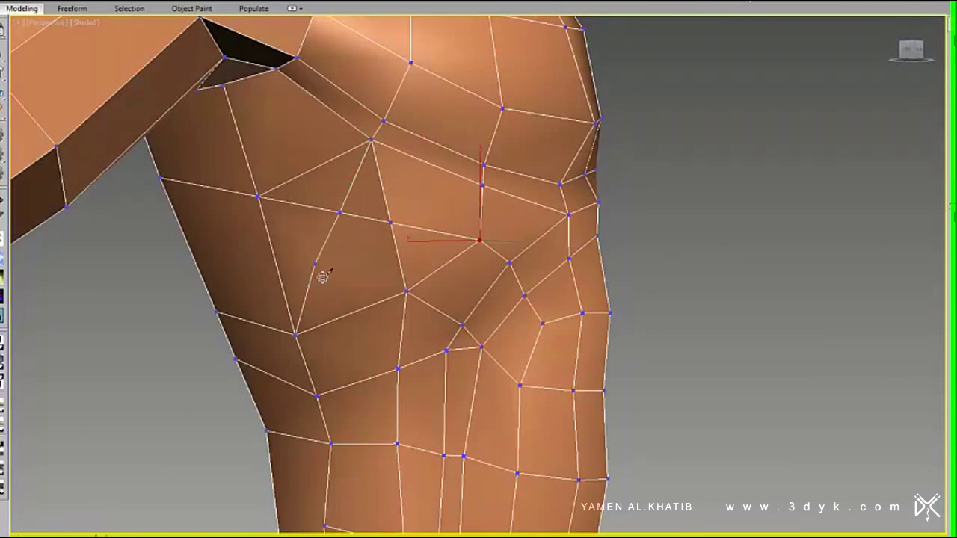
pyautogui.moveTo(327, 282)
pyautogui.keyDown('alt'); pyautogui.mouseDown(button='middle')
pyautogui.moveTo(331, 259)
pyautogui.moveTo(359, 229)
pyautogui.mouseUp(button='middle'); pyautogui.keyUp('alt')
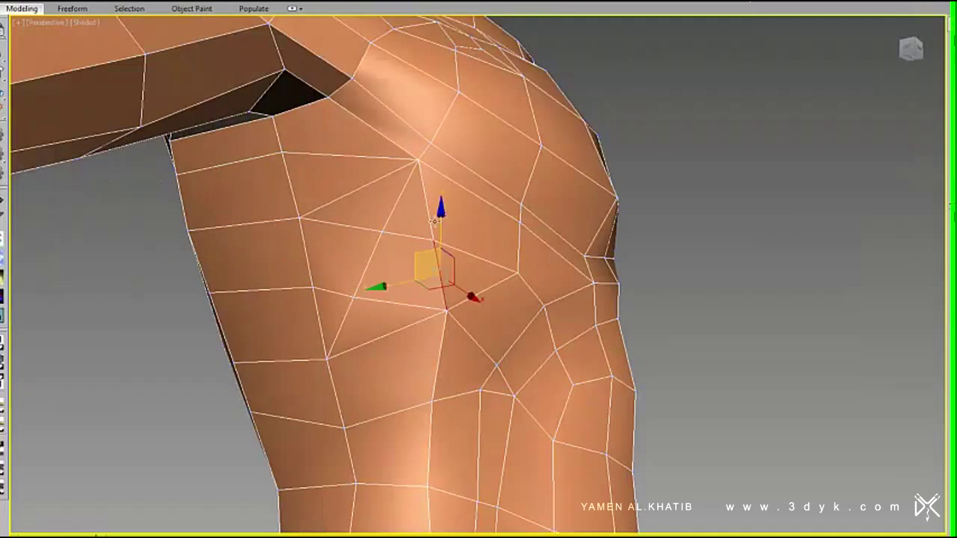
# - Review the new flank edge around the chest, armpit and arm
pyautogui.click(485, 317)
pyautogui.keyDown('alt'); pyautogui.moveTo(453, 322); pyautogui.dragTo(445, 328, button='middle'); pyautogui.keyUp('alt')
pyautogui.scroll(-2, 445, 327)
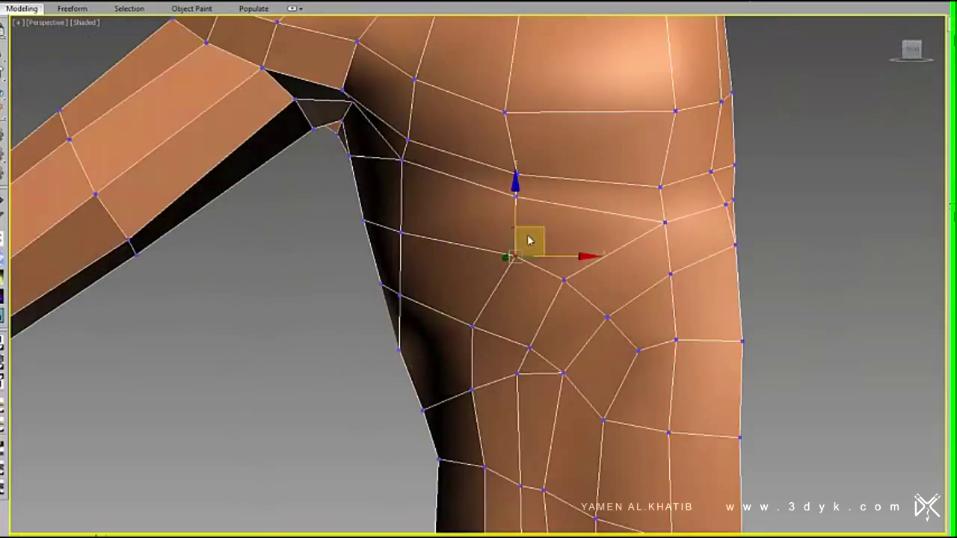
pyautogui.scroll(2, 442, 330)
pyautogui.moveTo(408, 380)
pyautogui.keyDown('alt'); pyautogui.mouseDown(button='middle')
pyautogui.moveTo(339, 295)
pyautogui.moveTo(258, 273)
pyautogui.moveTo(209, 247)
pyautogui.mouseUp(button='middle'); pyautogui.keyUp('alt')
pyautogui.rightClick(340, 295)
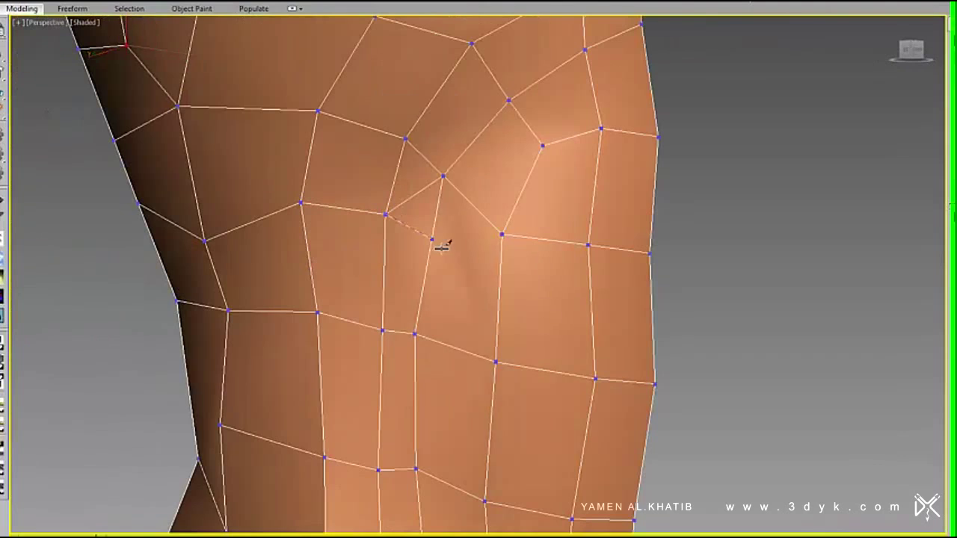
pyautogui.moveTo(455, 292)
pyautogui.keyDown('alt'); pyautogui.mouseDown(button='middle')
pyautogui.moveTo(527, 351)
pyautogui.moveTo(466, 329)
pyautogui.mouseUp(button='middle'); pyautogui.keyUp('alt')
pyautogui.keyDown('alt'); pyautogui.moveTo(293, 355); pyautogui.dragTo(285, 292, button='middle'); pyautogui.keyUp('alt')
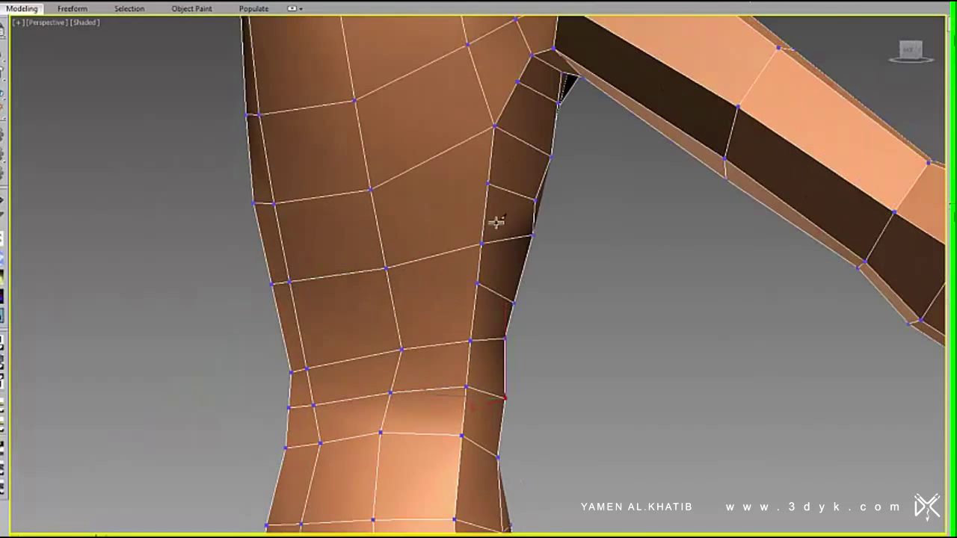
pyautogui.keyDown('alt'); pyautogui.moveTo(293, 341); pyautogui.dragTo(447, 241, button='middle'); pyautogui.keyUp('alt')
pyautogui.scroll(-3, 351, 309)
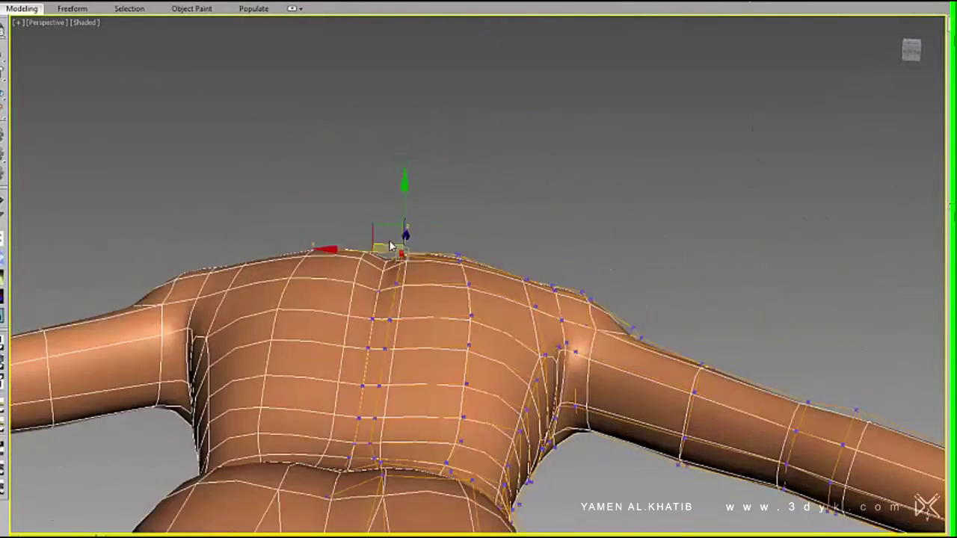
# - Orbit around the back, left shoulder and upper arm to check the rounded shoulder
pyautogui.moveTo(468, 304)
pyautogui.keyDown('alt'); pyautogui.mouseDown(button='middle')
pyautogui.moveTo(479, 324)
pyautogui.moveTo(566, 332)
pyautogui.moveTo(602, 154)
pyautogui.moveTo(322, 179)
pyautogui.mouseUp(button='middle'); pyautogui.keyUp('alt')
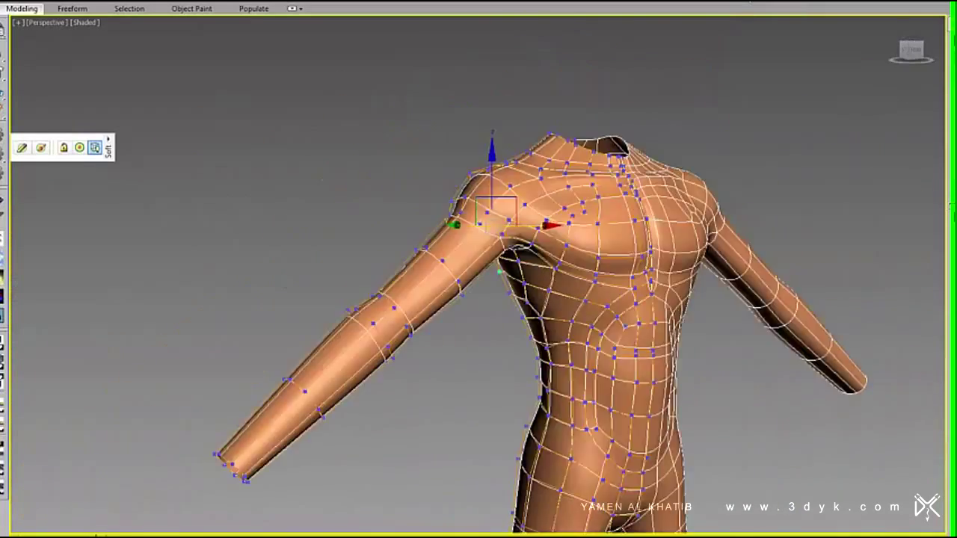
pyautogui.scroll(-3, 516, 179)
pyautogui.keyDown('alt'); pyautogui.moveTo(516, 179); pyautogui.dragTo(510, 302, button='middle'); pyautogui.keyUp('alt')
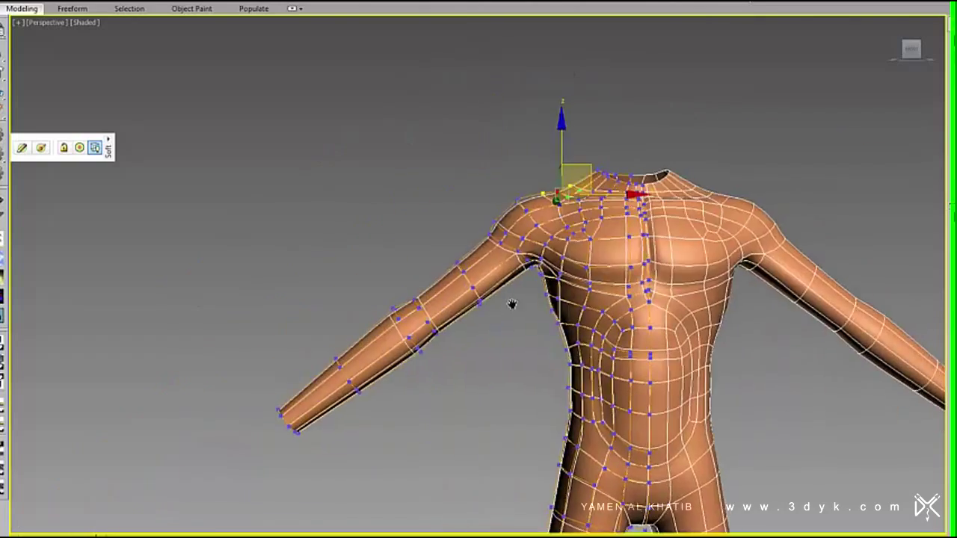
pyautogui.scroll(3, 511, 301)
pyautogui.scroll(2, 652, 282)
pyautogui.moveTo(652, 282)
pyautogui.keyDown('alt'); pyautogui.mouseDown(button='middle')
pyautogui.moveTo(596, 358)
pyautogui.moveTo(553, 322)
pyautogui.moveTo(524, 314)
pyautogui.moveTo(439, 160)
pyautogui.mouseUp(button='middle'); pyautogui.keyUp('alt')
pyautogui.moveTo(396, 207)
pyautogui.keyDown('alt'); pyautogui.mouseDown(button='middle')
pyautogui.moveTo(419, 252)
pyautogui.moveTo(495, 239)
pyautogui.mouseUp(button='middle'); pyautogui.keyUp('alt')
pyautogui.moveTo(539, 306)
pyautogui.keyDown('alt'); pyautogui.mouseDown(button='middle')
pyautogui.moveTo(426, 262)
pyautogui.moveTo(464, 179)
pyautogui.moveTo(355, 215)
pyautogui.moveTo(471, 211)
pyautogui.moveTo(438, 239)
pyautogui.moveTo(493, 202)
pyautogui.moveTo(501, 241)
pyautogui.moveTo(534, 210)
pyautogui.moveTo(618, 259)
pyautogui.mouseUp(button='middle'); pyautogui.keyUp('alt')
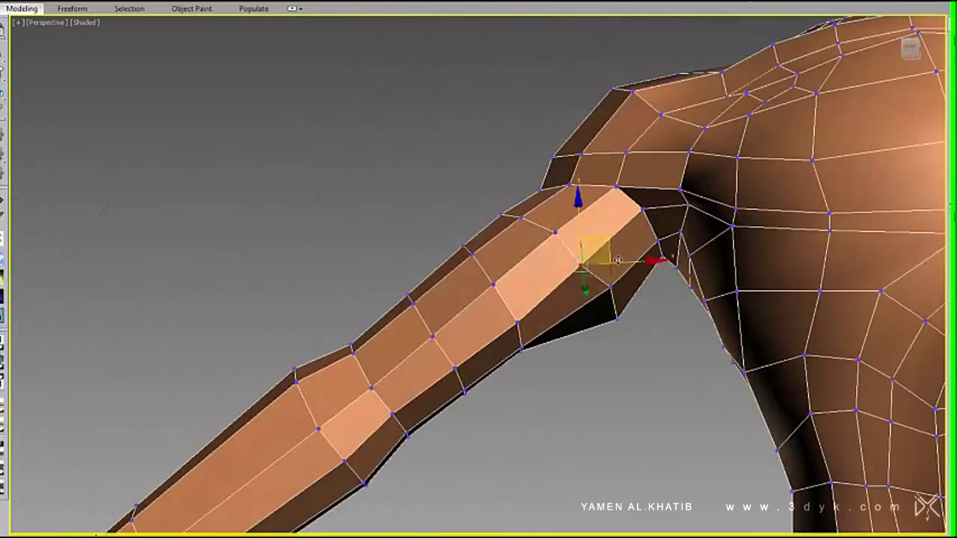
pyautogui.keyDown('alt'); pyautogui.moveTo(467, 388); pyautogui.dragTo(444, 303, button='middle'); pyautogui.keyUp('alt')
pyautogui.moveTo(430, 241)
pyautogui.keyDown('alt'); pyautogui.mouseDown(button='middle')
pyautogui.moveTo(464, 314)
pyautogui.moveTo(509, 314)
pyautogui.moveTo(430, 309)
pyautogui.moveTo(484, 336)
pyautogui.moveTo(479, 314)
pyautogui.moveTo(523, 247)
pyautogui.moveTo(500, 220)
pyautogui.moveTo(637, 322)
pyautogui.mouseUp(button='middle'); pyautogui.keyUp('alt')
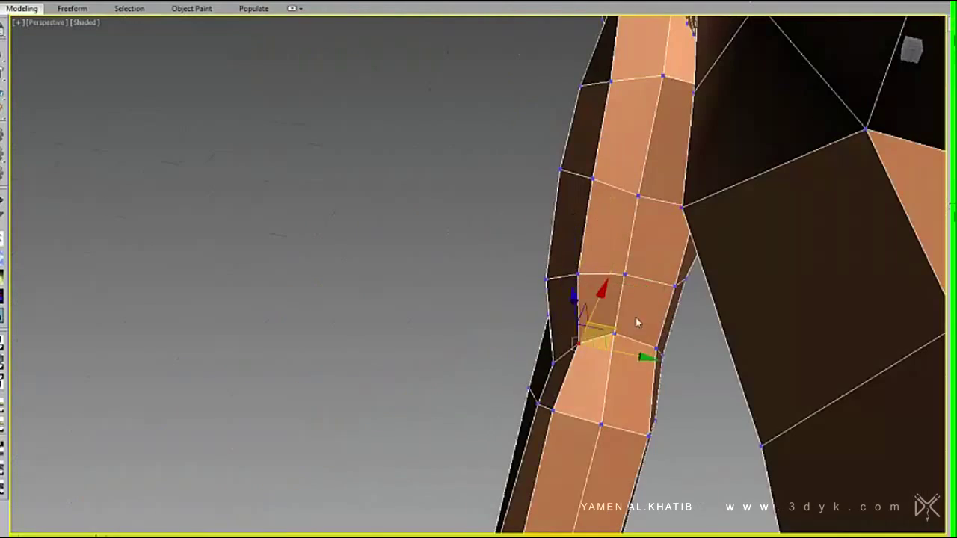
pyautogui.moveTo(645, 198)
pyautogui.keyDown('alt'); pyautogui.mouseDown(button='middle')
pyautogui.moveTo(780, 274)
pyautogui.moveTo(572, 246)
pyautogui.moveTo(406, 267)
pyautogui.moveTo(338, 308)
pyautogui.mouseUp(button='middle'); pyautogui.keyUp('alt')
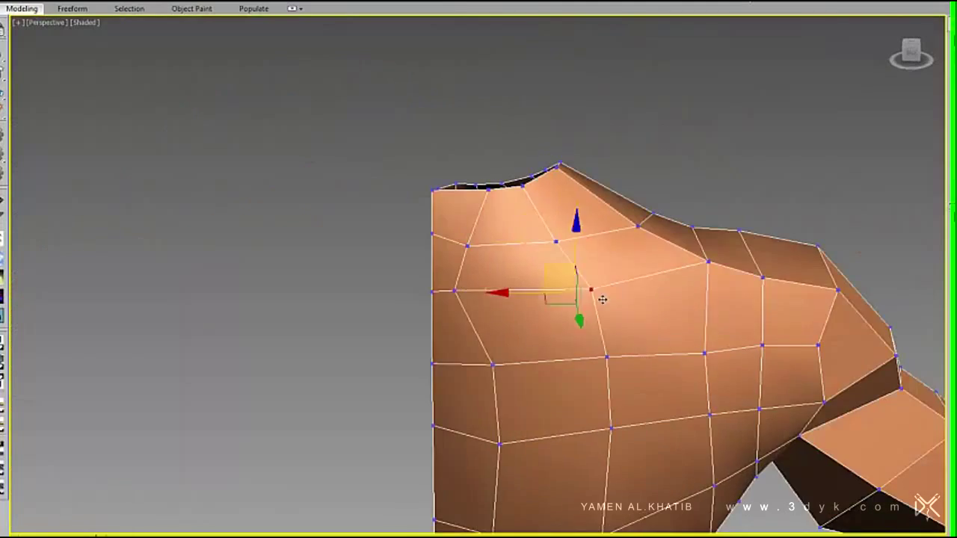
pyautogui.keyDown('alt'); pyautogui.moveTo(602, 299); pyautogui.dragTo(482, 203, button='middle'); pyautogui.keyUp('alt')
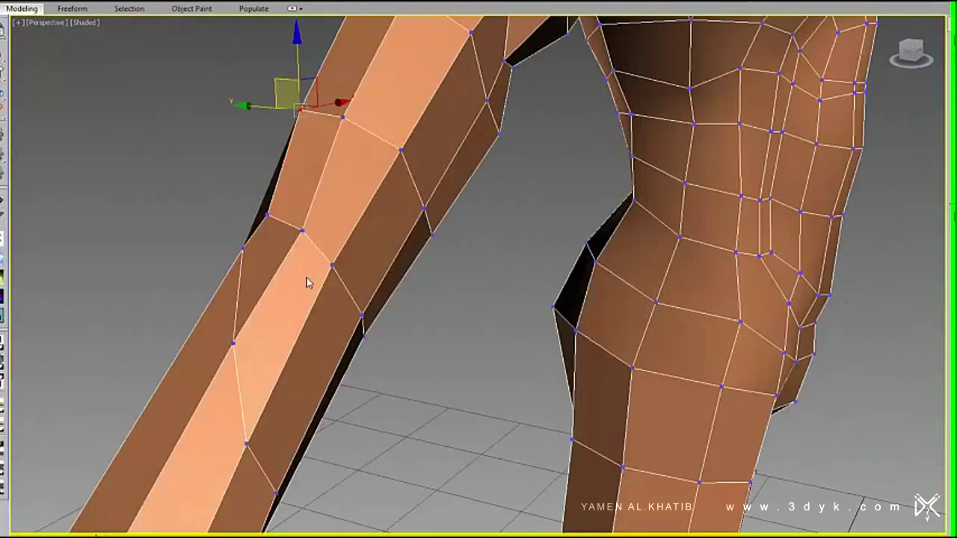
# - Cut a new edge across the inner elbow bend and check the arm
pyautogui.rightClick(340, 232)
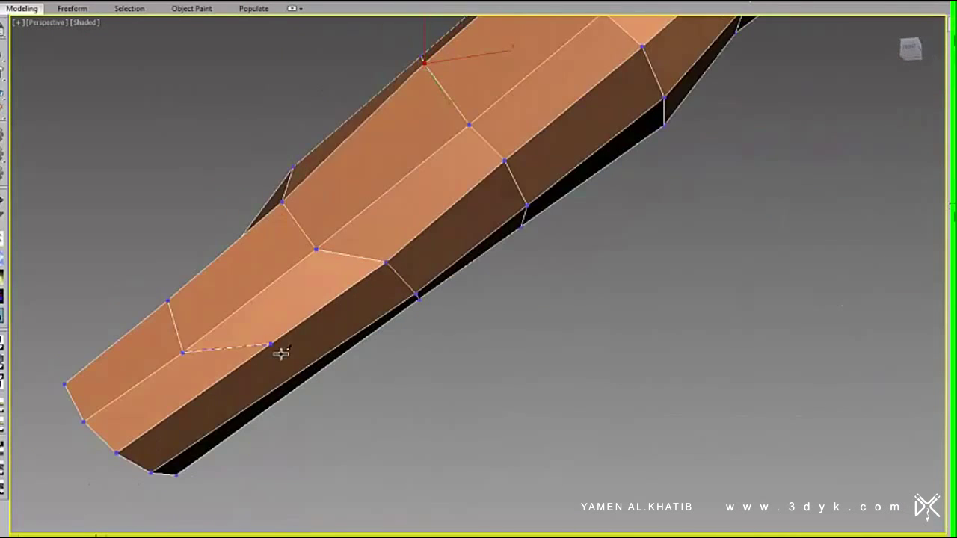
pyautogui.moveTo(282, 355)
pyautogui.keyDown('alt'); pyautogui.mouseDown(button='middle')
pyautogui.moveTo(466, 180)
pyautogui.moveTo(427, 258)
pyautogui.moveTo(472, 258)
pyautogui.moveTo(374, 220)
pyautogui.moveTo(207, 306)
pyautogui.moveTo(209, 228)
pyautogui.moveTo(253, 359)
pyautogui.mouseUp(button='middle'); pyautogui.keyUp('alt')
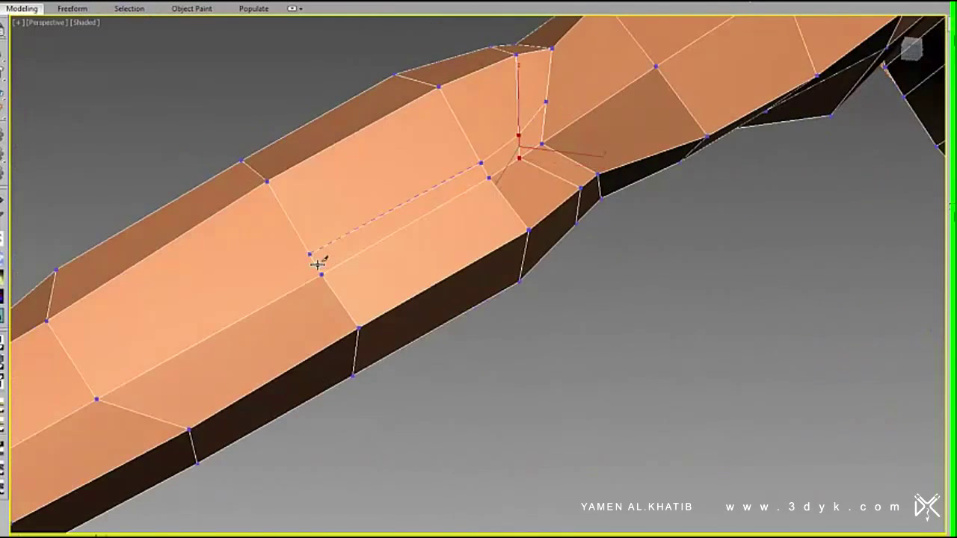
pyautogui.click(318, 263)
pyautogui.keyDown('alt'); pyautogui.moveTo(318, 263); pyautogui.dragTo(481, 239, button='middle'); pyautogui.keyUp('alt')
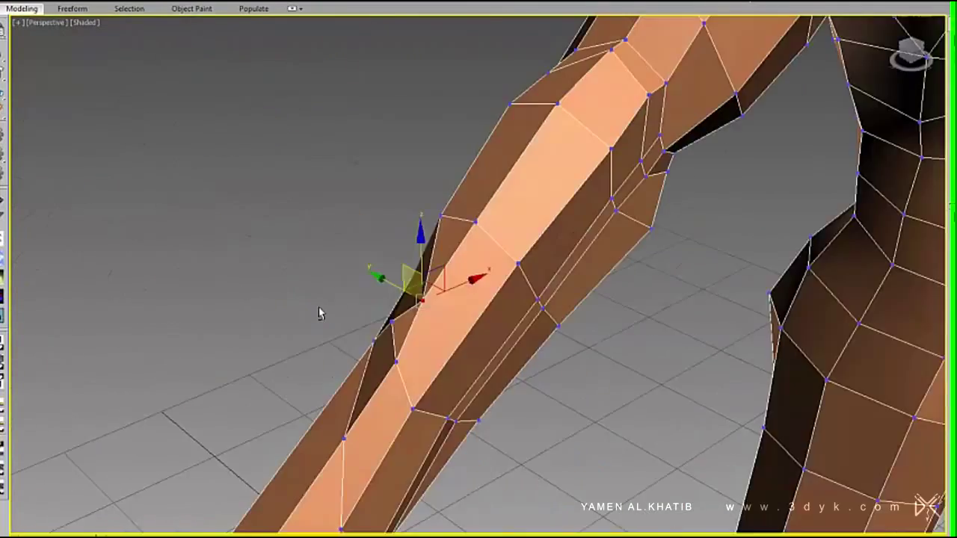
pyautogui.keyDown('alt'); pyautogui.moveTo(319, 313); pyautogui.dragTo(432, 302, button='middle'); pyautogui.keyUp('alt')
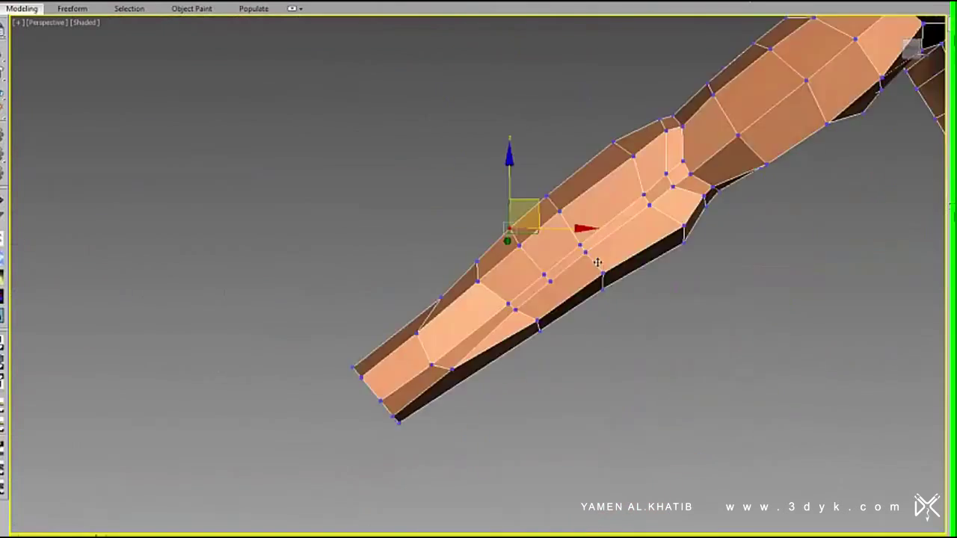
# - Orbit around the forearm, body and leg to inspect the low-poly contour
pyautogui.keyDown('alt'); pyautogui.moveTo(597, 261); pyautogui.dragTo(528, 199, button='middle'); pyautogui.keyUp('alt')
pyautogui.moveTo(580, 371)
pyautogui.keyDown('alt'); pyautogui.mouseDown(button='middle')
pyautogui.moveTo(453, 327)
pyautogui.moveTo(497, 334)
pyautogui.mouseUp(button='middle'); pyautogui.keyUp('alt')
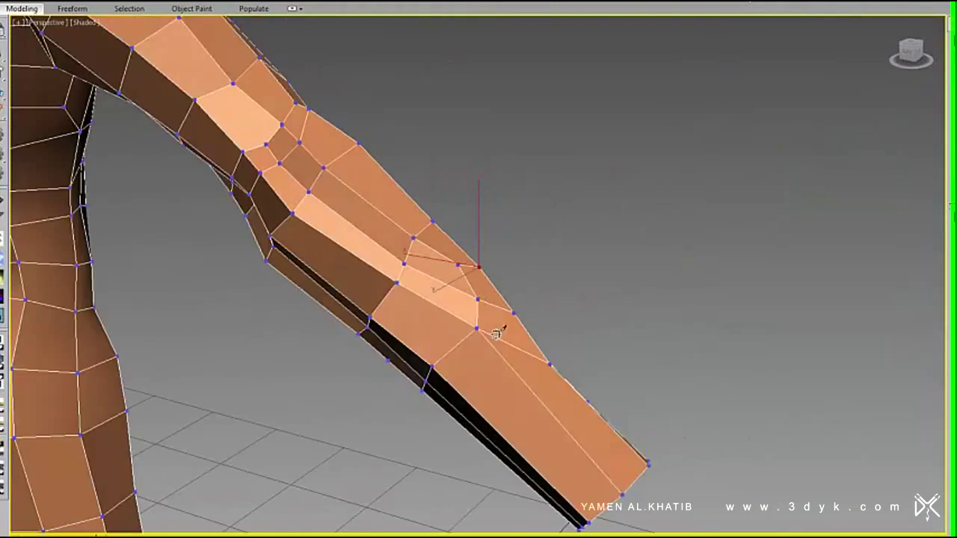
pyautogui.moveTo(405, 345)
pyautogui.keyDown('alt'); pyautogui.mouseDown(button='middle')
pyautogui.moveTo(456, 385)
pyautogui.moveTo(455, 357)
pyautogui.moveTo(571, 241)
pyautogui.moveTo(415, 304)
pyautogui.moveTo(438, 256)
pyautogui.moveTo(402, 265)
pyautogui.moveTo(462, 318)
pyautogui.moveTo(560, 238)
pyautogui.moveTo(722, 267)
pyautogui.moveTo(531, 256)
pyautogui.mouseUp(button='middle'); pyautogui.keyUp('alt')
pyautogui.moveTo(508, 335)
pyautogui.keyDown('alt'); pyautogui.mouseDown(button='middle')
pyautogui.moveTo(410, 345)
pyautogui.moveTo(523, 389)
pyautogui.moveTo(448, 246)
pyautogui.moveTo(419, 254)
pyautogui.moveTo(447, 285)
pyautogui.moveTo(553, 224)
pyautogui.moveTo(494, 224)
pyautogui.moveTo(718, 293)
pyautogui.mouseUp(button='middle'); pyautogui.keyUp('alt')
pyautogui.scroll(2, 673, 295)
# - Select an upper-arm vertex and check the shoulder and armpit from several angles
pyautogui.rightClick(596, 297)
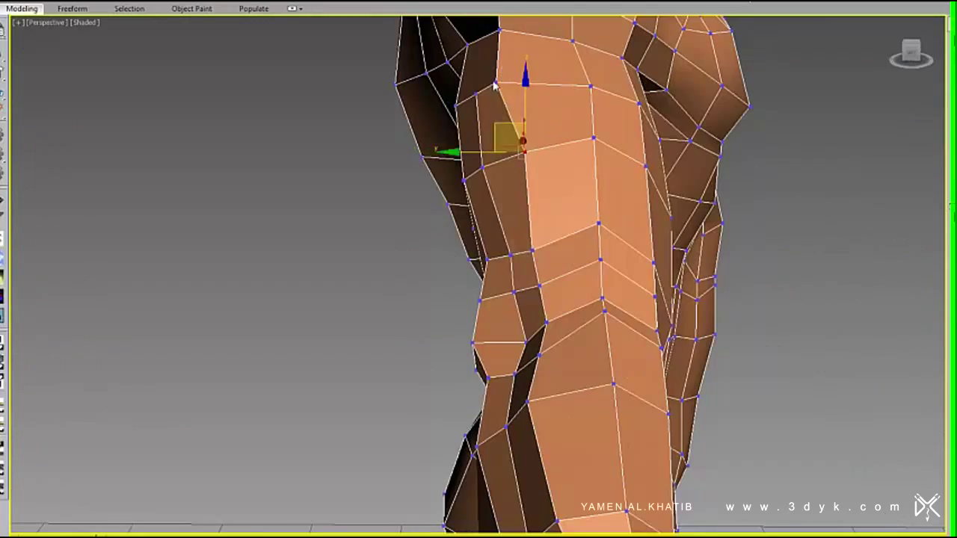
pyautogui.moveTo(544, 255)
pyautogui.keyDown('alt'); pyautogui.mouseDown(button='middle')
pyautogui.moveTo(464, 341)
pyautogui.moveTo(519, 384)
pyautogui.moveTo(591, 331)
pyautogui.moveTo(628, 363)
pyautogui.moveTo(418, 313)
pyautogui.mouseUp(button='middle'); pyautogui.keyUp('alt')
pyautogui.moveTo(611, 133)
pyautogui.keyDown('alt'); pyautogui.mouseDown(button='middle')
pyautogui.moveTo(427, 267)
pyautogui.moveTo(473, 173)
pyautogui.mouseUp(button='middle'); pyautogui.keyUp('alt')
pyautogui.moveTo(493, 269)
pyautogui.keyDown('alt'); pyautogui.mouseDown(button='middle')
pyautogui.moveTo(663, 306)
pyautogui.moveTo(443, 325)
pyautogui.moveTo(508, 373)
pyautogui.moveTo(391, 390)
pyautogui.moveTo(427, 214)
pyautogui.moveTo(477, 191)
pyautogui.mouseUp(button='middle'); pyautogui.keyUp('alt')
pyautogui.scroll(-5, 477, 191)
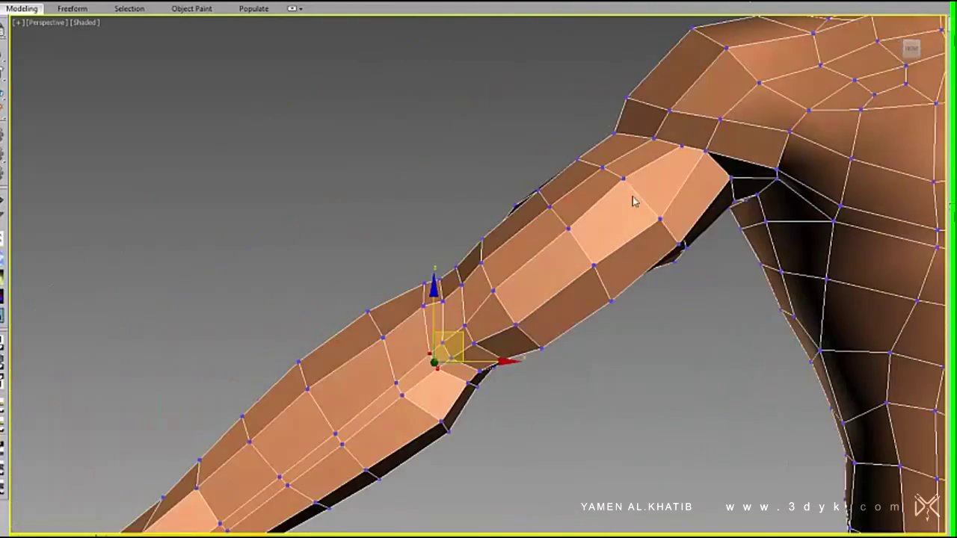
pyautogui.click(630, 160)
pyautogui.scroll(5, 549, 284)
pyautogui.moveTo(484, 266)
pyautogui.keyDown('alt'); pyautogui.mouseDown(button='middle')
pyautogui.moveTo(473, 269)
pyautogui.moveTo(484, 268)
pyautogui.mouseUp(button='middle'); pyautogui.keyUp('alt')
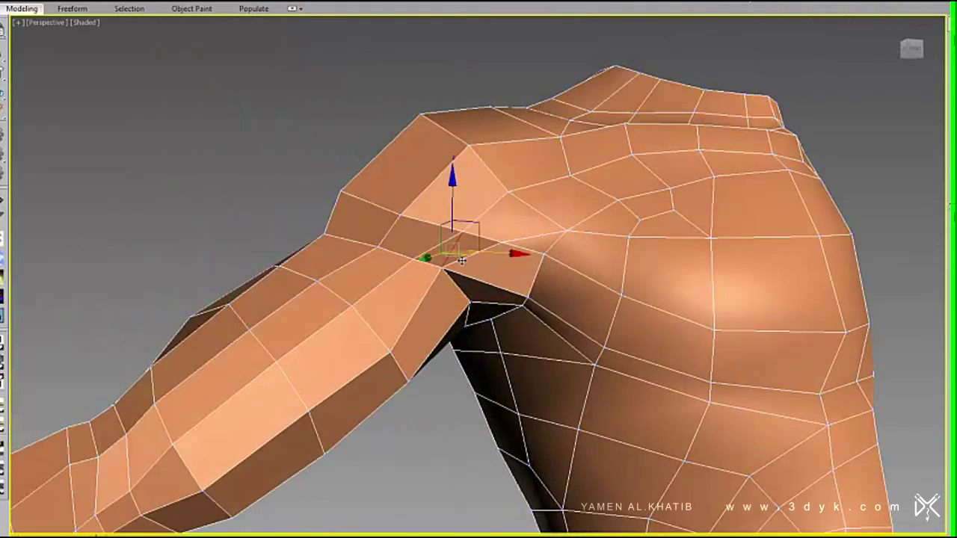
pyautogui.keyDown('alt'); pyautogui.moveTo(452, 276); pyautogui.dragTo(469, 308, button='middle'); pyautogui.keyUp('alt')
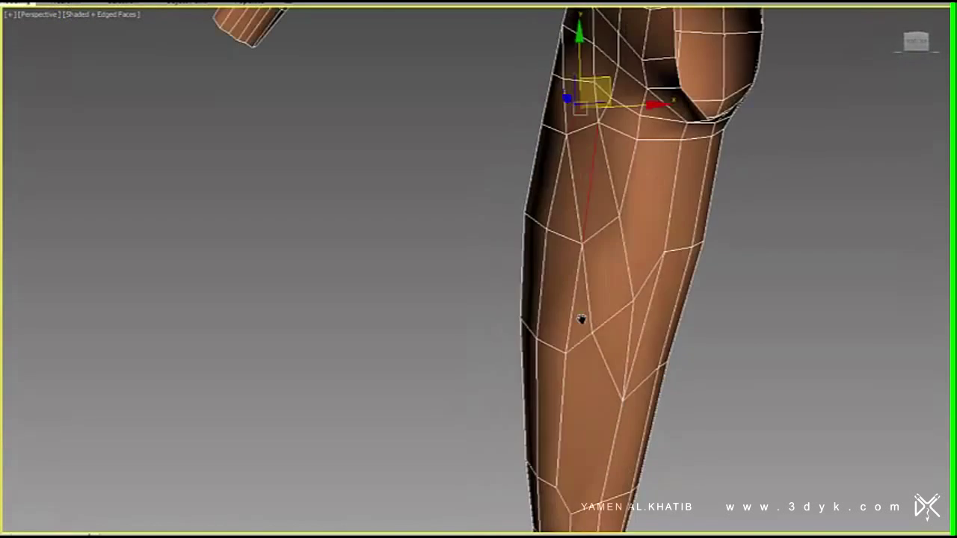
# - Orbit around the lower leg to view the calf and shin from below
pyautogui.keyDown('alt'); pyautogui.moveTo(617, 167); pyautogui.dragTo(631, 217, button='middle'); pyautogui.keyUp('alt')
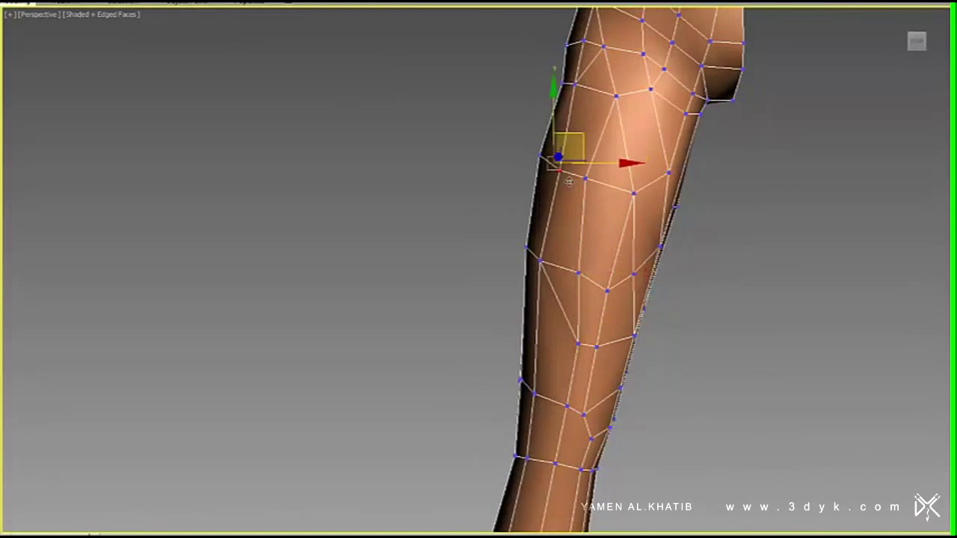
pyautogui.keyDown('alt'); pyautogui.moveTo(568, 182); pyautogui.dragTo(577, 317, button='middle'); pyautogui.keyUp('alt')
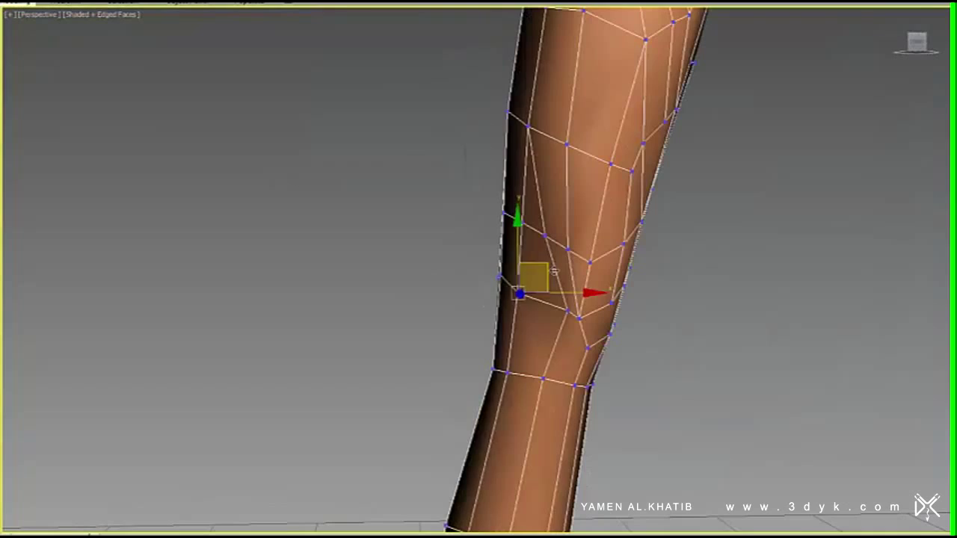
# - Switch to Vertex level and select a vertex on the leg, orbiting around it
pyautogui.keyDown('alt'); pyautogui.moveTo(554, 272); pyautogui.dragTo(563, 351, button='middle'); pyautogui.keyUp('alt')
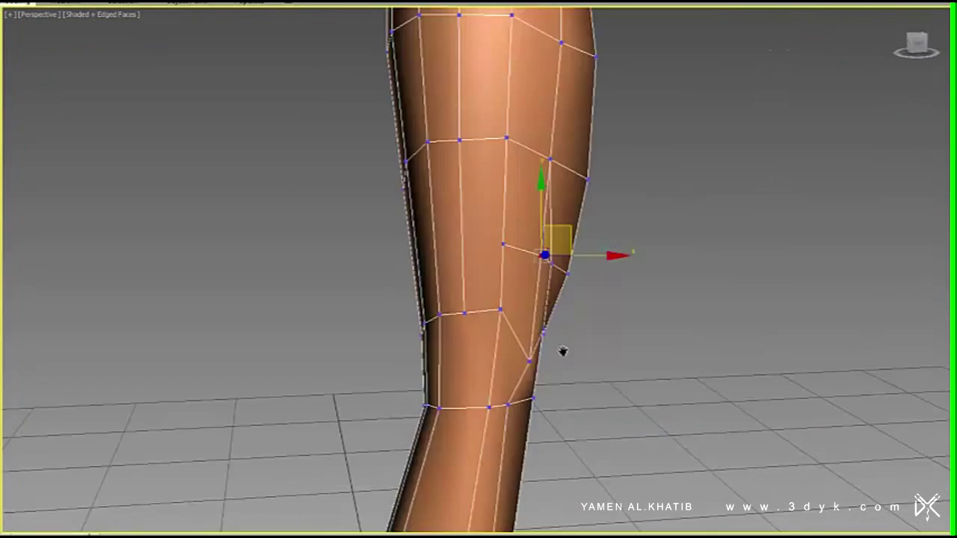
pyautogui.moveTo(477, 244)
pyautogui.keyDown('alt'); pyautogui.mouseDown(button='middle')
pyautogui.moveTo(448, 262)
pyautogui.moveTo(546, 273)
pyautogui.mouseUp(button='middle'); pyautogui.keyUp('alt')
pyautogui.moveTo(479, 303)
pyautogui.keyDown('alt'); pyautogui.mouseDown(button='middle')
pyautogui.moveTo(335, 229)
pyautogui.moveTo(528, 326)
pyautogui.moveTo(544, 247)
pyautogui.moveTo(507, 225)
pyautogui.mouseUp(button='middle'); pyautogui.keyUp('alt')
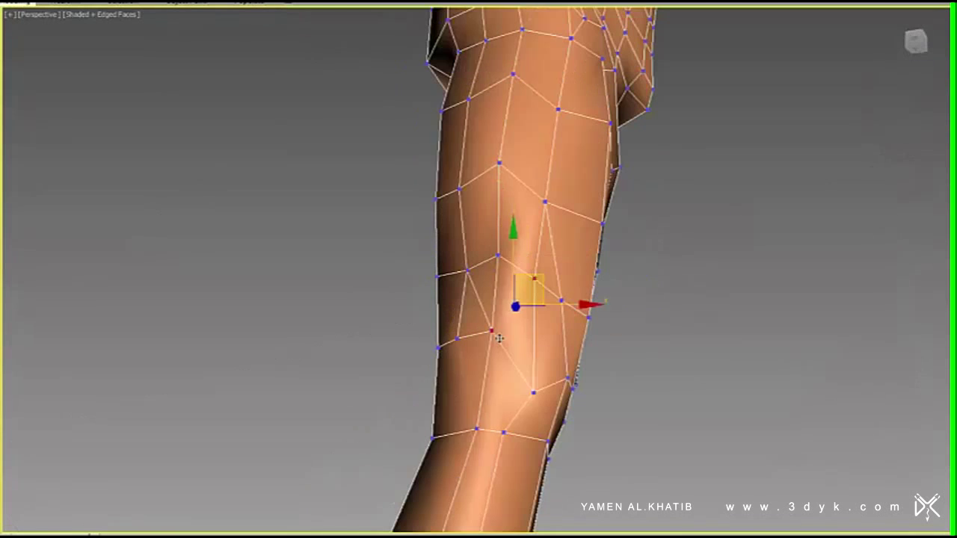
pyautogui.moveTo(535, 290)
pyautogui.keyDown('alt'); pyautogui.mouseDown(button='middle')
pyautogui.moveTo(545, 347)
pyautogui.moveTo(730, 321)
pyautogui.mouseUp(button='middle'); pyautogui.keyUp('alt')
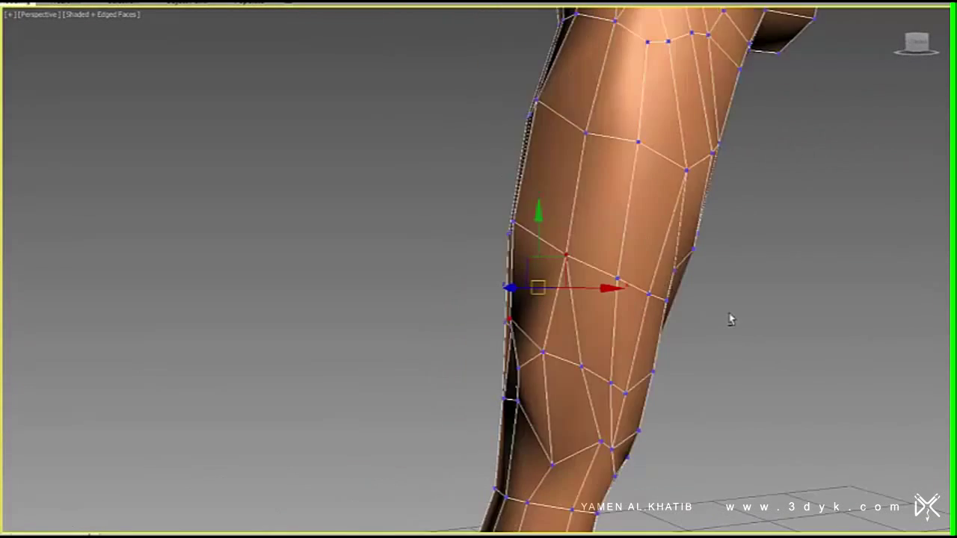
pyautogui.keyDown('alt'); pyautogui.moveTo(551, 247); pyautogui.dragTo(580, 149, button='middle'); pyautogui.keyUp('alt')
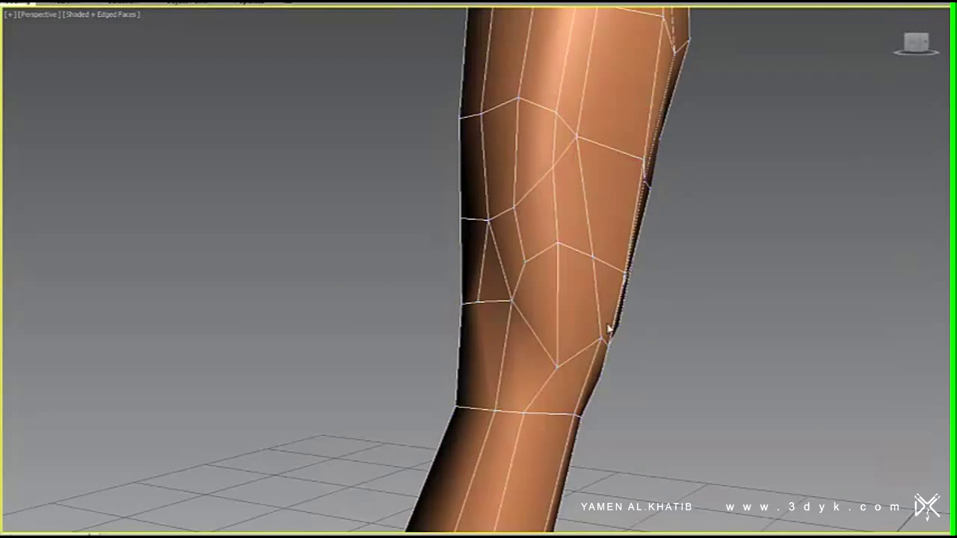
pyautogui.keyDown('alt'); pyautogui.moveTo(609, 329); pyautogui.dragTo(486, 438, button='middle'); pyautogui.keyUp('alt')
pyautogui.press('1')
pyautogui.moveTo(616, 287)
pyautogui.keyDown('alt'); pyautogui.mouseDown(button='middle')
pyautogui.moveTo(686, 242)
pyautogui.moveTo(650, 224)
pyautogui.mouseUp(button='middle'); pyautogui.keyUp('alt')
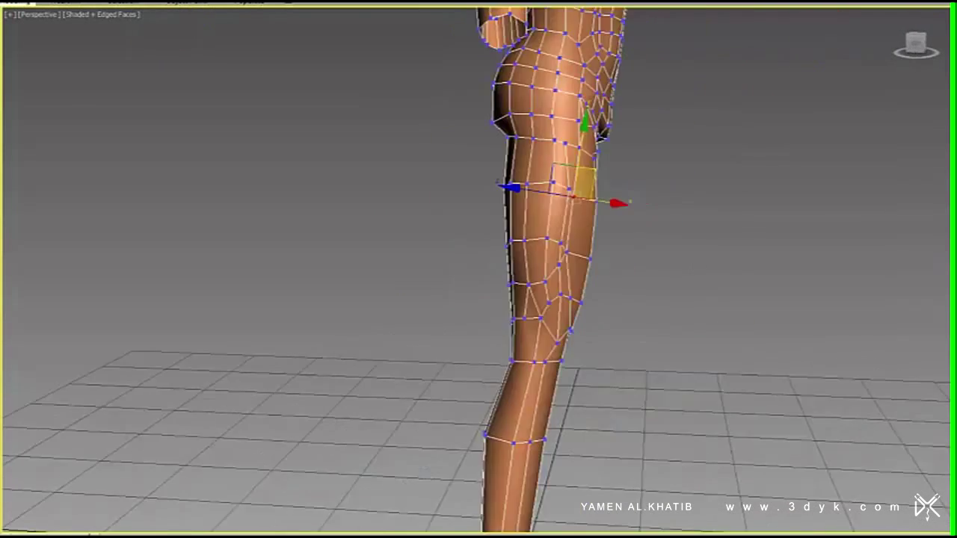
pyautogui.scroll(5, 562, 217)
pyautogui.rightClick(562, 217)
pyautogui.moveTo(587, 267)
pyautogui.keyDown('alt'); pyautogui.mouseDown(button='middle')
pyautogui.moveTo(562, 203)
pyautogui.moveTo(606, 251)
pyautogui.moveTo(491, 239)
pyautogui.moveTo(529, 154)
pyautogui.mouseUp(button='middle'); pyautogui.keyUp('alt')
pyautogui.click(562, 203)
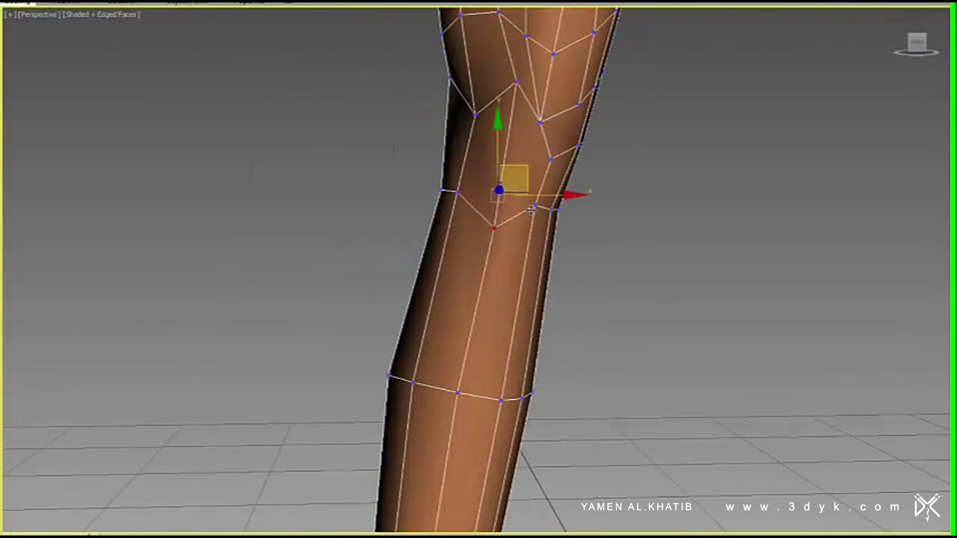
# - Cut new edges into the leg around the knee
pyautogui.rightClick(503, 166)
pyautogui.click(422, 152)
pyautogui.moveTo(434, 237)
pyautogui.keyDown('alt'); pyautogui.mouseDown(button='middle')
pyautogui.moveTo(486, 262)
pyautogui.moveTo(541, 245)
pyautogui.moveTo(613, 273)
pyautogui.moveTo(429, 251)
pyautogui.mouseUp(button='middle'); pyautogui.keyUp('alt')
pyautogui.rightClick(470, 216)
pyautogui.moveTo(470, 216)
pyautogui.keyDown('alt'); pyautogui.mouseDown(button='middle')
pyautogui.moveTo(720, 331)
pyautogui.moveTo(381, 299)
pyautogui.moveTo(371, 207)
pyautogui.moveTo(539, 311)
pyautogui.moveTo(374, 301)
pyautogui.moveTo(406, 280)
pyautogui.moveTo(494, 278)
pyautogui.moveTo(485, 325)
pyautogui.moveTo(655, 303)
pyautogui.mouseUp(button='middle'); pyautogui.keyUp('alt')
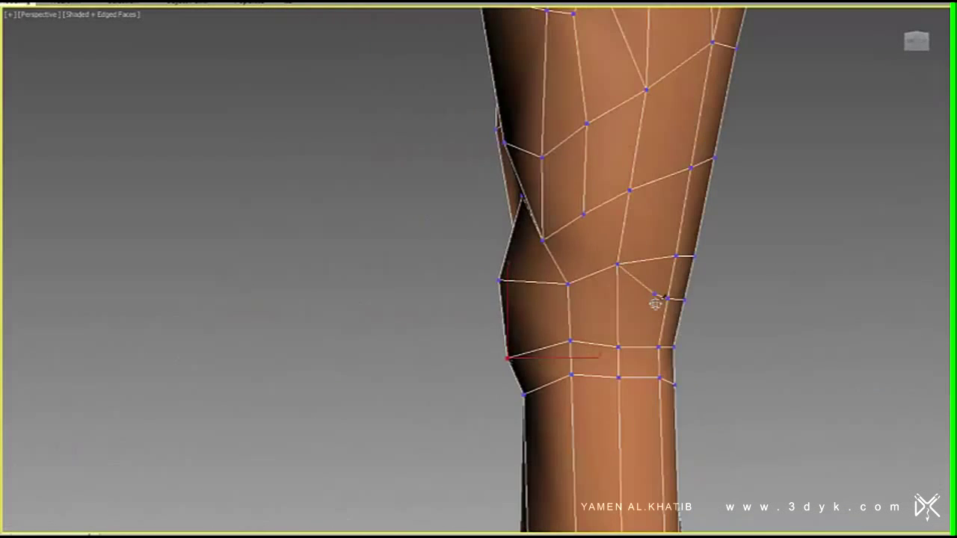
pyautogui.moveTo(590, 264)
pyautogui.keyDown('alt'); pyautogui.mouseDown(button='middle')
pyautogui.moveTo(595, 316)
pyautogui.moveTo(573, 274)
pyautogui.moveTo(570, 217)
pyautogui.moveTo(671, 266)
pyautogui.moveTo(603, 279)
pyautogui.moveTo(732, 267)
pyautogui.moveTo(524, 299)
pyautogui.moveTo(609, 282)
pyautogui.moveTo(540, 240)
pyautogui.mouseUp(button='middle'); pyautogui.keyUp('alt')
# - Add an edge across the knee in Edge mode and inspect both smoothed legs
pyautogui.press('2')
pyautogui.click(634, 241)
pyautogui.keyDown('alt'); pyautogui.moveTo(490, 338); pyautogui.dragTo(485, 267, button='middle'); pyautogui.keyUp('alt')
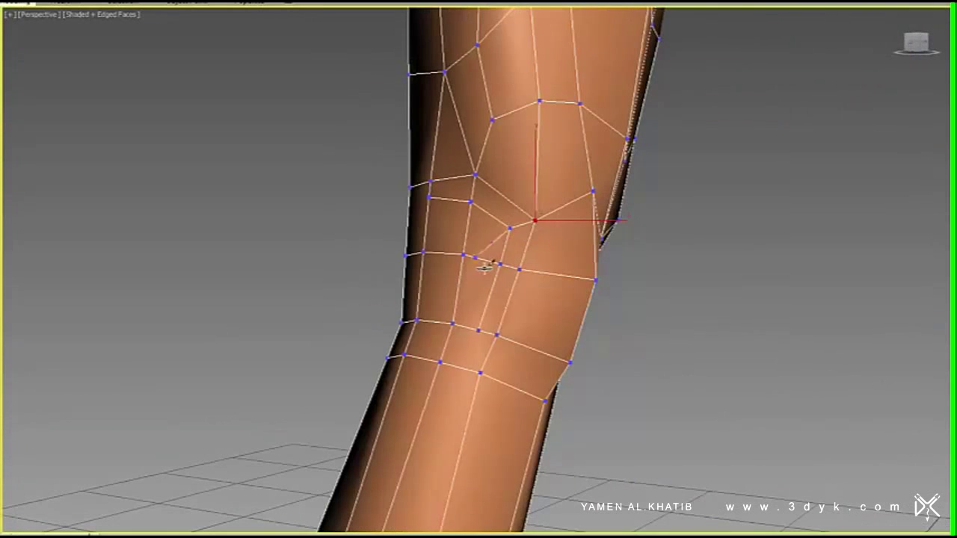
pyautogui.moveTo(490, 381)
pyautogui.keyDown('alt'); pyautogui.mouseDown(button='middle')
pyautogui.moveTo(487, 219)
pyautogui.moveTo(590, 263)
pyautogui.moveTo(723, 253)
pyautogui.mouseUp(button='middle'); pyautogui.keyUp('alt')
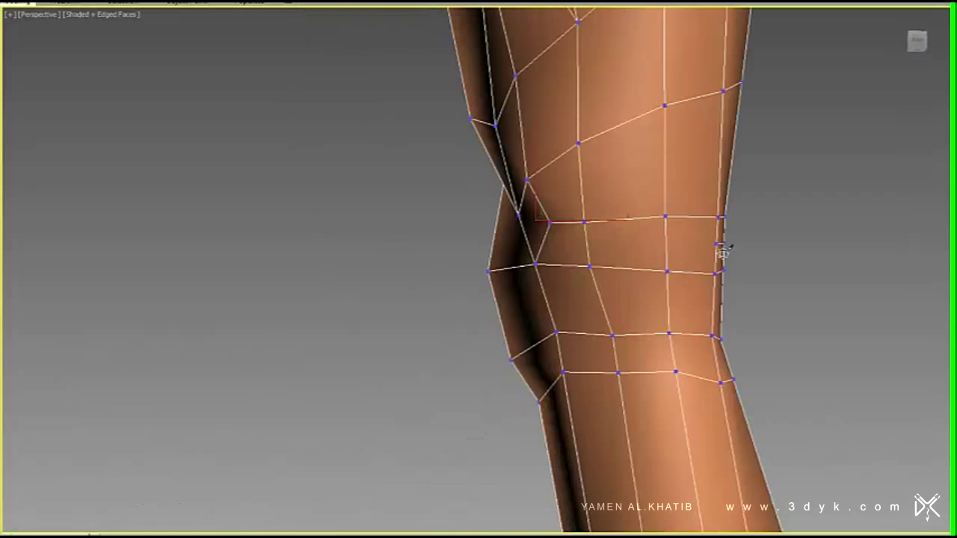
pyautogui.moveTo(649, 233)
pyautogui.keyDown('alt'); pyautogui.mouseDown(button='middle')
pyautogui.moveTo(651, 301)
pyautogui.moveTo(586, 294)
pyautogui.mouseUp(button='middle'); pyautogui.keyUp('alt')
pyautogui.moveTo(540, 338)
pyautogui.keyDown('alt'); pyautogui.mouseDown(button='middle')
pyautogui.moveTo(581, 281)
pyautogui.moveTo(660, 241)
pyautogui.mouseUp(button='middle'); pyautogui.keyUp('alt')
pyautogui.moveTo(671, 297)
pyautogui.keyDown('alt'); pyautogui.mouseDown(button='middle')
pyautogui.moveTo(711, 265)
pyautogui.moveTo(669, 320)
pyautogui.moveTo(677, 303)
pyautogui.moveTo(795, 395)
pyautogui.moveTo(722, 344)
pyautogui.mouseUp(button='middle'); pyautogui.keyUp('alt')
pyautogui.scroll(-3, 747, 298)
pyautogui.moveTo(748, 298)
pyautogui.keyDown('alt'); pyautogui.mouseDown(button='middle')
pyautogui.moveTo(862, 178)
pyautogui.moveTo(846, 207)
pyautogui.moveTo(475, 174)
pyautogui.mouseUp(button='middle'); pyautogui.keyUp('alt')
# - Hide edged faces with F4, return to Vertex level, and view the leg and hip
pyautogui.press('F4')
pyautogui.scroll(-3, 862, 178)
pyautogui.press('1')
pyautogui.scroll(3, 845, 207)
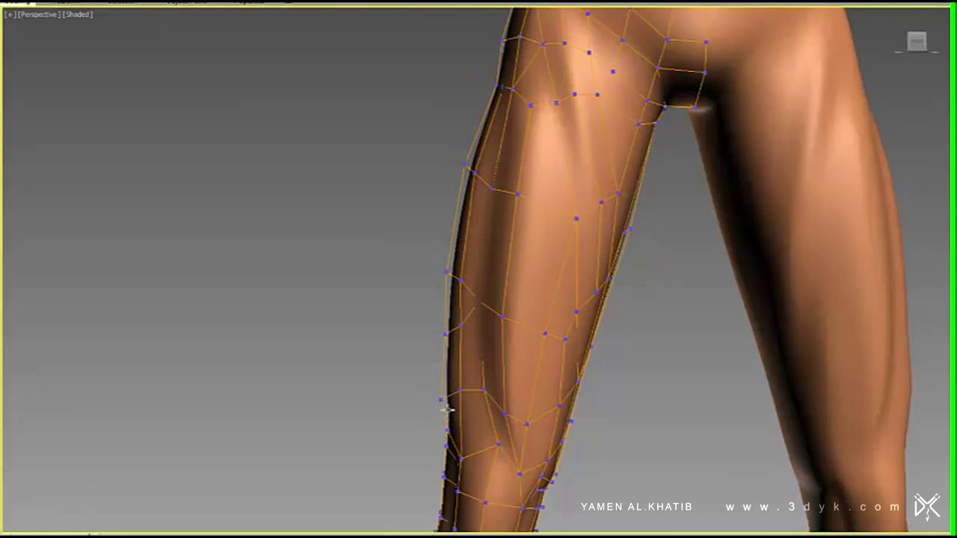
pyautogui.keyDown('alt'); pyautogui.moveTo(446, 410); pyautogui.dragTo(609, 333, button='middle'); pyautogui.keyUp('alt')
pyautogui.scroll(-3, 587, 299)
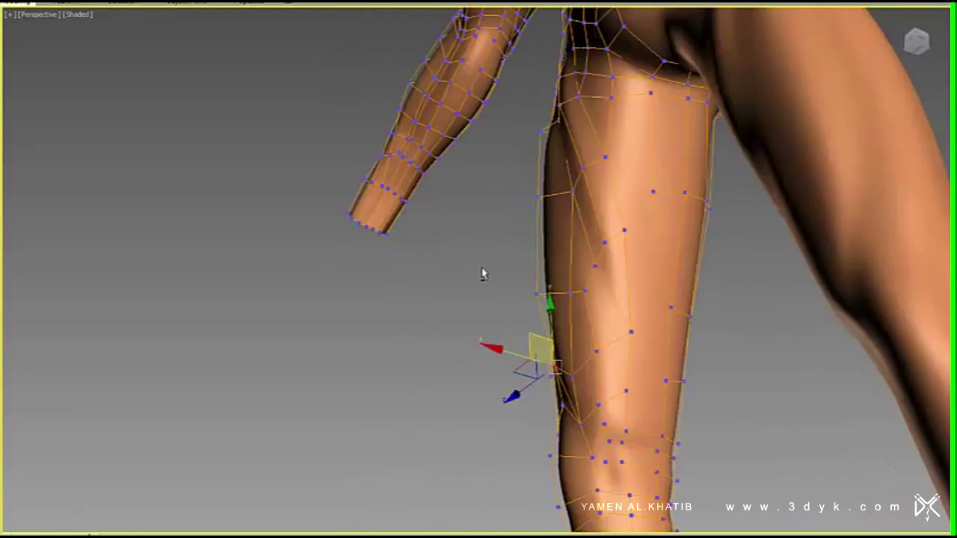
pyautogui.keyDown('alt'); pyautogui.moveTo(483, 272); pyautogui.dragTo(586, 285, button='middle'); pyautogui.keyUp('alt')
pyautogui.scroll(-3, 661, 316)
pyautogui.moveTo(662, 316)
pyautogui.keyDown('alt'); pyautogui.mouseDown(button='middle')
pyautogui.moveTo(625, 229)
pyautogui.moveTo(690, 284)
pyautogui.moveTo(680, 171)
pyautogui.mouseUp(button='middle'); pyautogui.keyUp('alt')
pyautogui.scroll(3, 625, 229)
# - Orbit around the back of the leg and the knee to check the smoothed shape
pyautogui.scroll(-3, 690, 284)
pyautogui.scroll(3, 680, 171)
pyautogui.scroll(-3, 650, 271)
pyautogui.moveTo(650, 271)
pyautogui.keyDown('alt'); pyautogui.mouseDown(button='middle')
pyautogui.moveTo(725, 299)
pyautogui.moveTo(694, 252)
pyautogui.moveTo(459, 167)
pyautogui.mouseUp(button='middle'); pyautogui.keyUp('alt')
pyautogui.scroll(3, 523, 221)
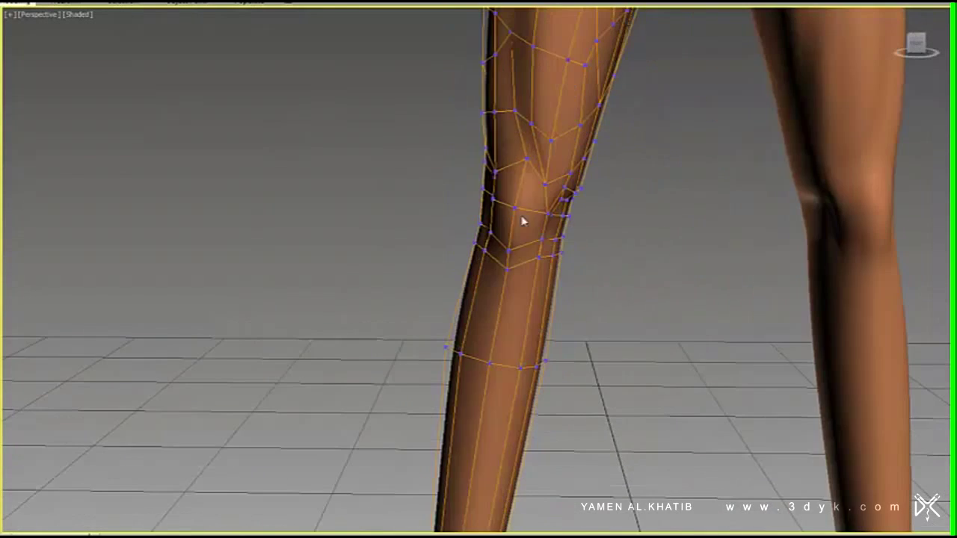
pyautogui.scroll(2, 568, 187)
pyautogui.keyDown('alt'); pyautogui.moveTo(511, 114); pyautogui.dragTo(508, 112, button='middle'); pyautogui.keyUp('alt')
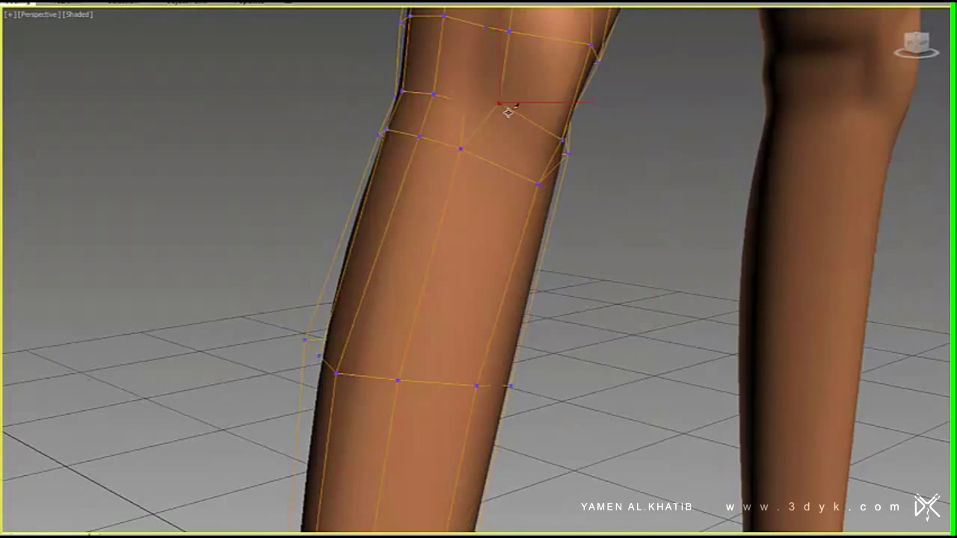
pyautogui.keyDown('alt'); pyautogui.moveTo(442, 358); pyautogui.dragTo(523, 187, button='middle'); pyautogui.keyUp('alt')
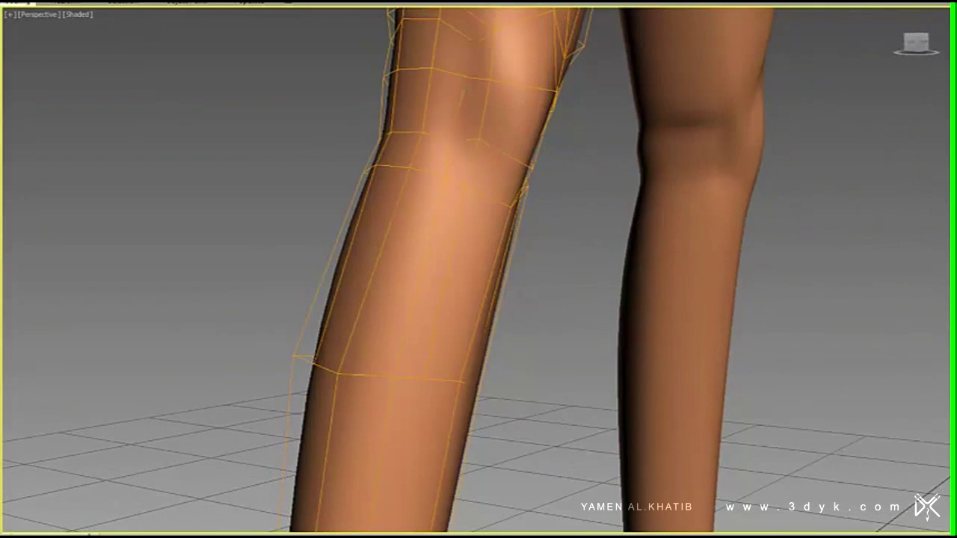
pyautogui.moveTo(434, 388)
pyautogui.keyDown('alt'); pyautogui.mouseDown(button='middle')
pyautogui.moveTo(494, 374)
pyautogui.moveTo(455, 305)
pyautogui.mouseUp(button='middle'); pyautogui.keyUp('alt')
pyautogui.scroll(-4, 478, 335)
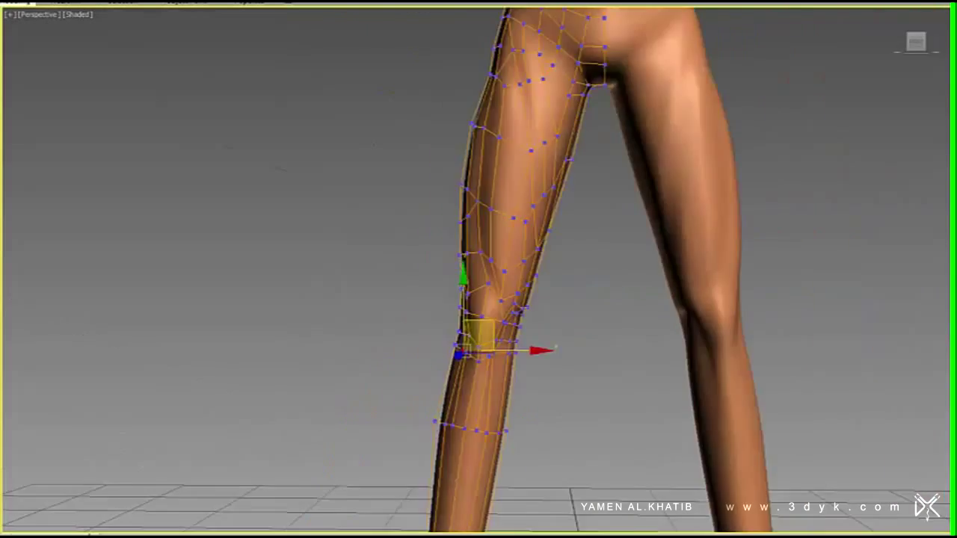
pyautogui.scroll(5, 513, 314)
pyautogui.scroll(-5, 514, 314)
pyautogui.scroll(3, 540, 320)
pyautogui.scroll(2, 514, 294)
pyautogui.moveTo(514, 294)
pyautogui.keyDown('alt'); pyautogui.mouseDown(button='middle')
pyautogui.moveTo(575, 271)
pyautogui.moveTo(526, 237)
pyautogui.mouseUp(button='middle'); pyautogui.keyUp('alt')
pyautogui.scroll(-3, 626, 263)
pyautogui.scroll(3, 525, 237)
pyautogui.scroll(-2, 553, 248)
pyautogui.moveTo(658, 261)
pyautogui.keyDown('alt'); pyautogui.mouseDown(button='middle')
pyautogui.moveTo(519, 309)
pyautogui.moveTo(664, 376)
pyautogui.mouseUp(button='middle'); pyautogui.keyUp('alt')
pyautogui.scroll(4, 539, 265)
pyautogui.moveTo(539, 266)
pyautogui.keyDown('alt'); pyautogui.mouseDown(button='middle')
pyautogui.moveTo(521, 324)
pyautogui.moveTo(523, 175)
pyautogui.mouseUp(button='middle'); pyautogui.keyUp('alt')
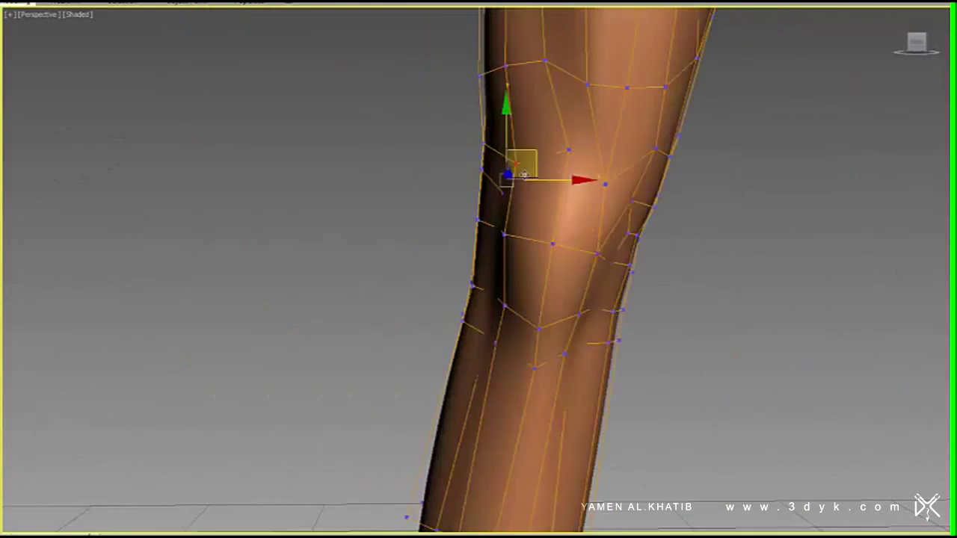
# - Review both legs from top, side and below at Vertex level
pyautogui.scroll(-3, 523, 175)
pyautogui.scroll(2, 503, 239)
pyautogui.scroll(-2, 559, 310)
pyautogui.scroll(3, 530, 366)
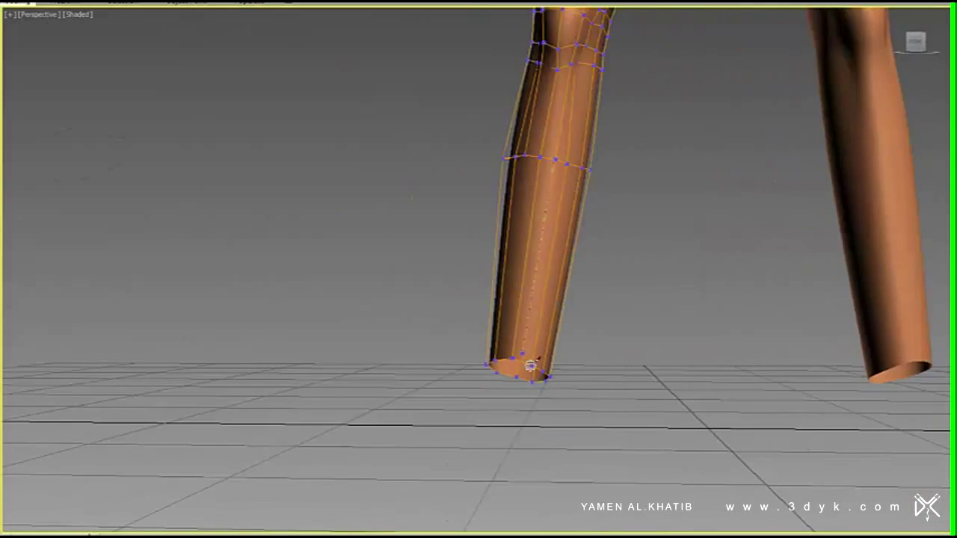
pyautogui.scroll(-2, 530, 366)
pyautogui.keyDown('alt'); pyautogui.moveTo(530, 366); pyautogui.dragTo(508, 154, button='middle'); pyautogui.keyUp('alt')
pyautogui.scroll(2, 508, 154)
pyautogui.moveTo(508, 327)
pyautogui.keyDown('alt'); pyautogui.mouseDown(button='middle')
pyautogui.moveTo(703, 330)
pyautogui.moveTo(672, 247)
pyautogui.moveTo(688, 336)
pyautogui.mouseUp(button='middle'); pyautogui.keyUp('alt')
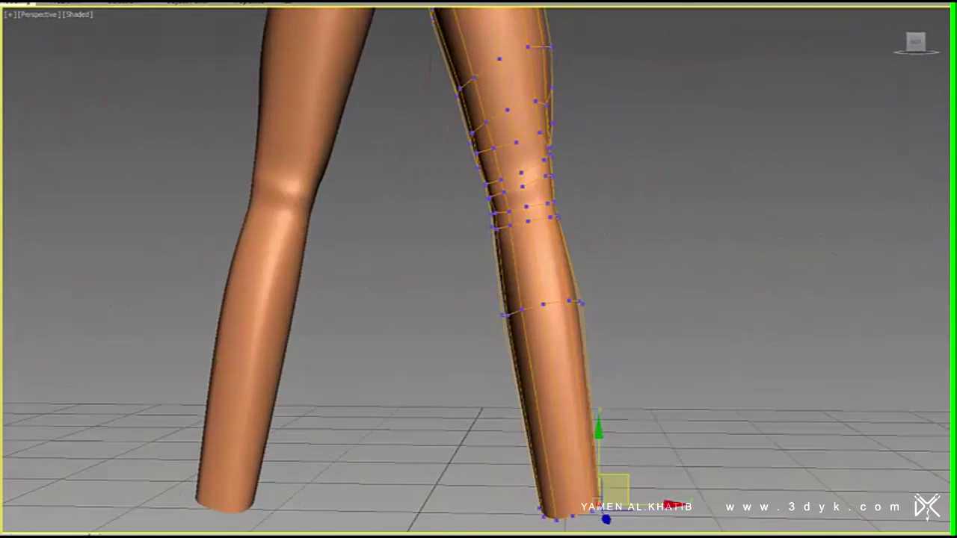
pyautogui.scroll(-1, 603, 327)
pyautogui.scroll(2, 474, 367)
pyautogui.moveTo(474, 367)
pyautogui.keyDown('alt'); pyautogui.mouseDown(button='middle')
pyautogui.moveTo(624, 369)
pyautogui.moveTo(583, 295)
pyautogui.moveTo(598, 264)
pyautogui.moveTo(603, 367)
pyautogui.moveTo(598, 329)
pyautogui.moveTo(609, 332)
pyautogui.mouseUp(button='middle'); pyautogui.keyUp('alt')
pyautogui.press('1')
pyautogui.moveTo(581, 240)
pyautogui.keyDown('alt'); pyautogui.mouseDown(button='middle')
pyautogui.moveTo(577, 306)
pyautogui.moveTo(540, 355)
pyautogui.moveTo(551, 406)
pyautogui.moveTo(598, 267)
pyautogui.moveTo(714, 394)
pyautogui.mouseUp(button='middle'); pyautogui.keyUp('alt')
pyautogui.moveTo(666, 280)
pyautogui.keyDown('alt'); pyautogui.mouseDown(button='middle')
pyautogui.moveTo(636, 299)
pyautogui.moveTo(583, 269)
pyautogui.mouseUp(button='middle'); pyautogui.keyUp('alt')
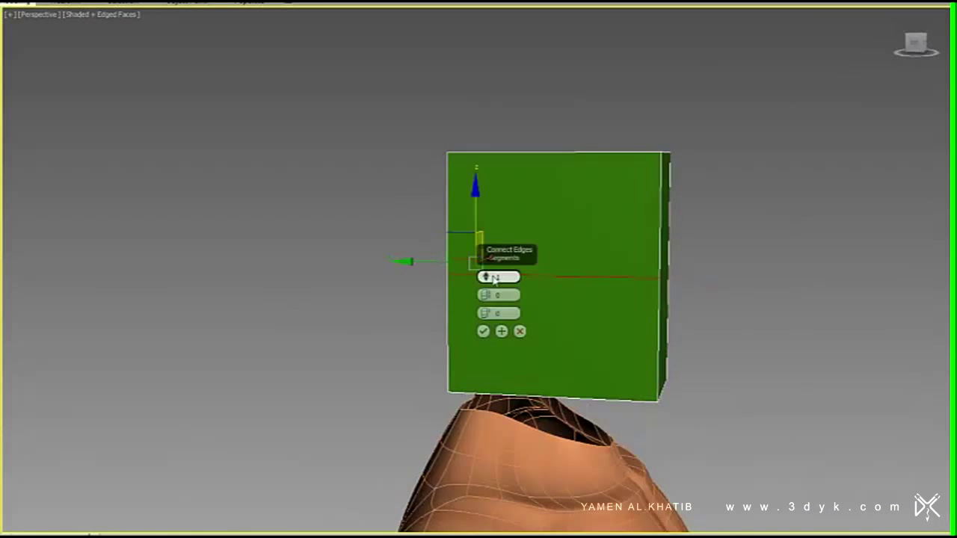
# - Commit the head box's connecting edges, drag its top corner vertex, and inspect from below
pyautogui.click(483, 331)
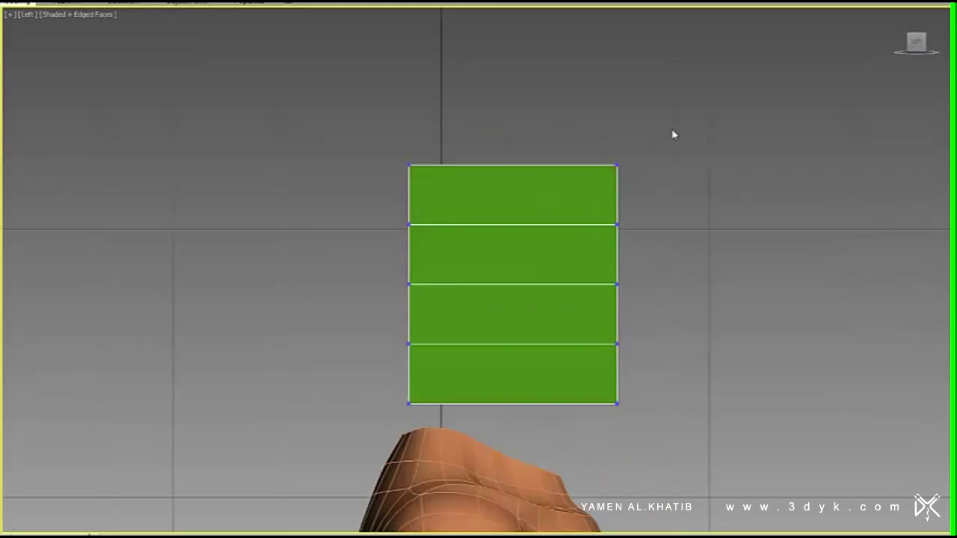
pyautogui.moveTo(435, 144); pyautogui.dragTo(452, 195)
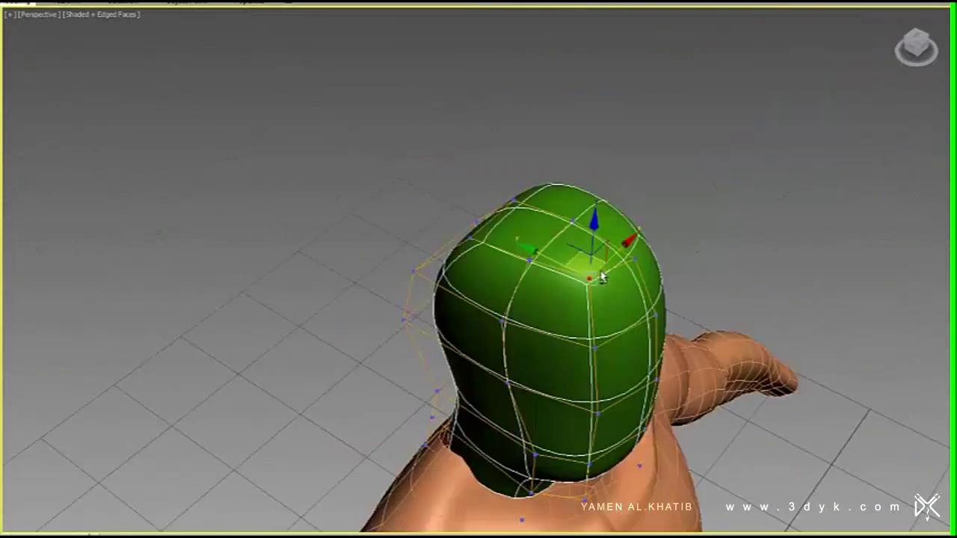
pyautogui.keyDown('alt'); pyautogui.moveTo(582, 344); pyautogui.dragTo(540, 269, button='middle'); pyautogui.keyUp('alt')
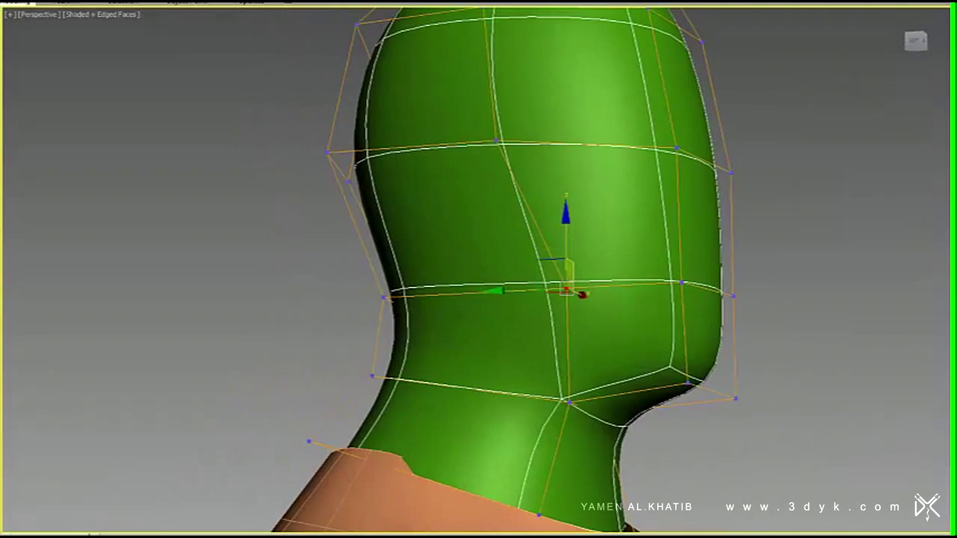
pyautogui.keyDown('alt'); pyautogui.moveTo(700, 390); pyautogui.dragTo(714, 389, button='middle'); pyautogui.keyUp('alt')
pyautogui.keyDown('alt'); pyautogui.moveTo(529, 300); pyautogui.dragTo(607, 335, button='middle'); pyautogui.keyUp('alt')
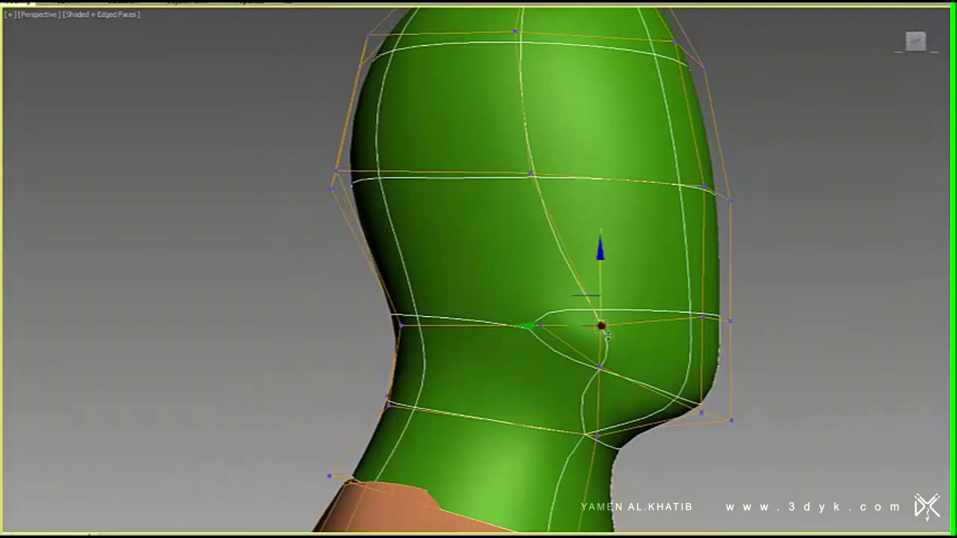
pyautogui.moveTo(613, 374)
pyautogui.keyDown('alt'); pyautogui.mouseDown(button='middle')
pyautogui.moveTo(594, 363)
pyautogui.moveTo(668, 226)
pyautogui.moveTo(655, 328)
pyautogui.mouseUp(button='middle'); pyautogui.keyUp('alt')
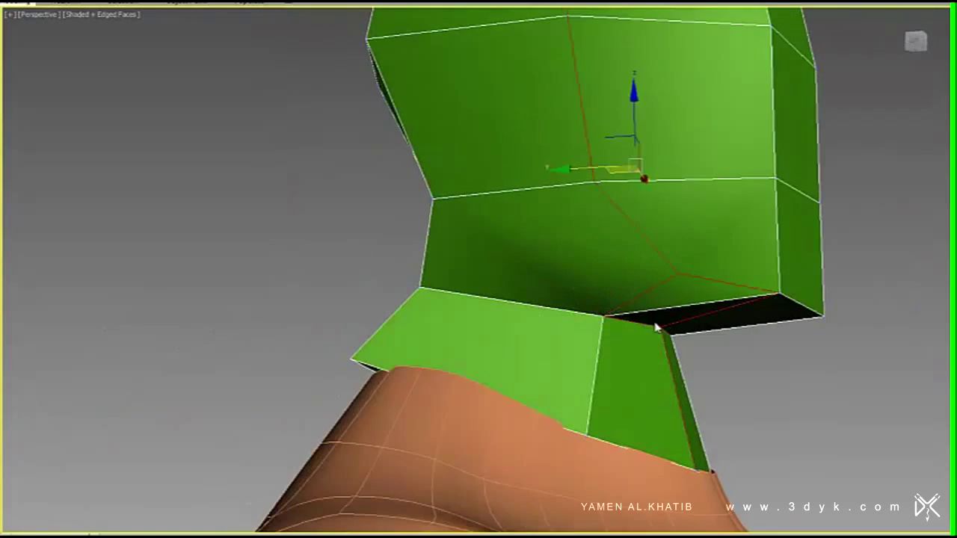
pyautogui.moveTo(802, 280)
pyautogui.keyDown('alt'); pyautogui.mouseDown(button='middle')
pyautogui.moveTo(581, 262)
pyautogui.moveTo(580, 174)
pyautogui.moveTo(597, 366)
pyautogui.mouseUp(button='middle'); pyautogui.keyUp('alt')
# - Select the head's top vertex and switch to wireframe display to view the head
pyautogui.click(623, 187)
pyautogui.rightClick(592, 267)
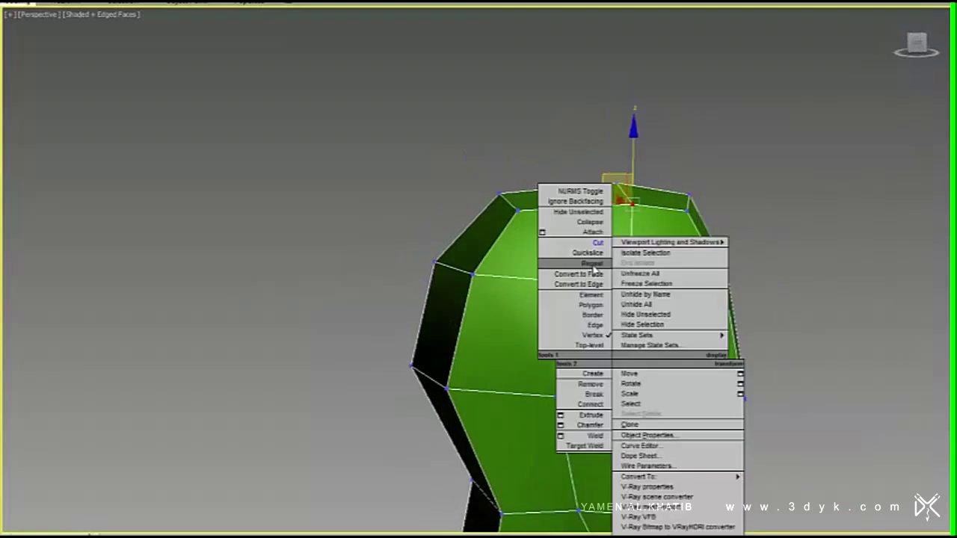
pyautogui.keyDown('alt'); pyautogui.moveTo(578, 247); pyautogui.dragTo(532, 205, button='middle'); pyautogui.keyUp('alt')
pyautogui.moveTo(581, 268)
pyautogui.keyDown('alt'); pyautogui.mouseDown(button='middle')
pyautogui.moveTo(673, 289)
pyautogui.moveTo(632, 231)
pyautogui.moveTo(625, 306)
pyautogui.moveTo(646, 308)
pyautogui.moveTo(559, 239)
pyautogui.moveTo(591, 177)
pyautogui.moveTo(532, 333)
pyautogui.moveTo(677, 366)
pyautogui.mouseUp(button='middle'); pyautogui.keyUp('alt')
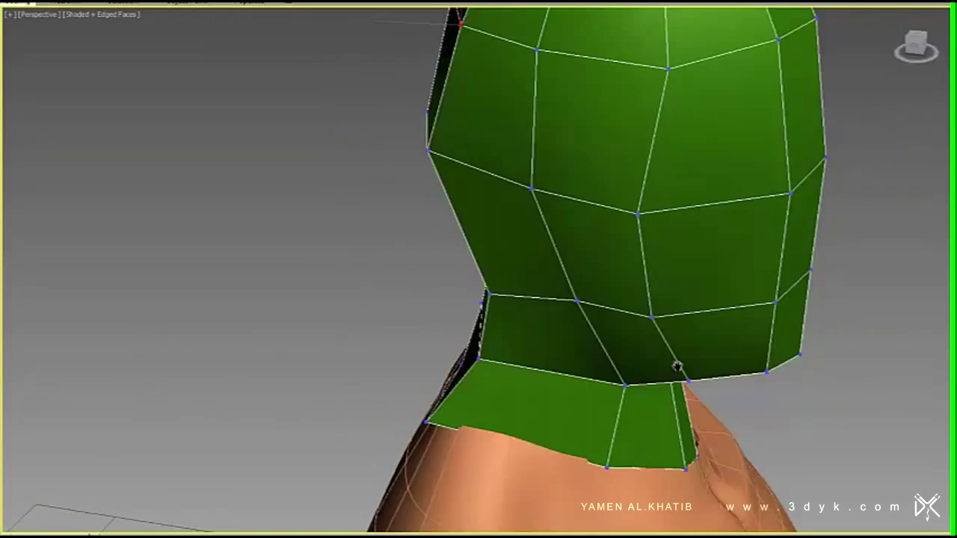
pyautogui.press('F3')
pyautogui.press('F3')
pyautogui.moveTo(497, 182)
pyautogui.keyDown('alt'); pyautogui.mouseDown(button='middle')
pyautogui.moveTo(528, 402)
pyautogui.moveTo(515, 389)
pyautogui.moveTo(494, 449)
pyautogui.moveTo(624, 367)
pyautogui.moveTo(538, 359)
pyautogui.moveTo(573, 130)
pyautogui.moveTo(566, 292)
pyautogui.moveTo(720, 332)
pyautogui.moveTo(656, 289)
pyautogui.moveTo(469, 275)
pyautogui.mouseUp(button='middle'); pyautogui.keyUp('alt')
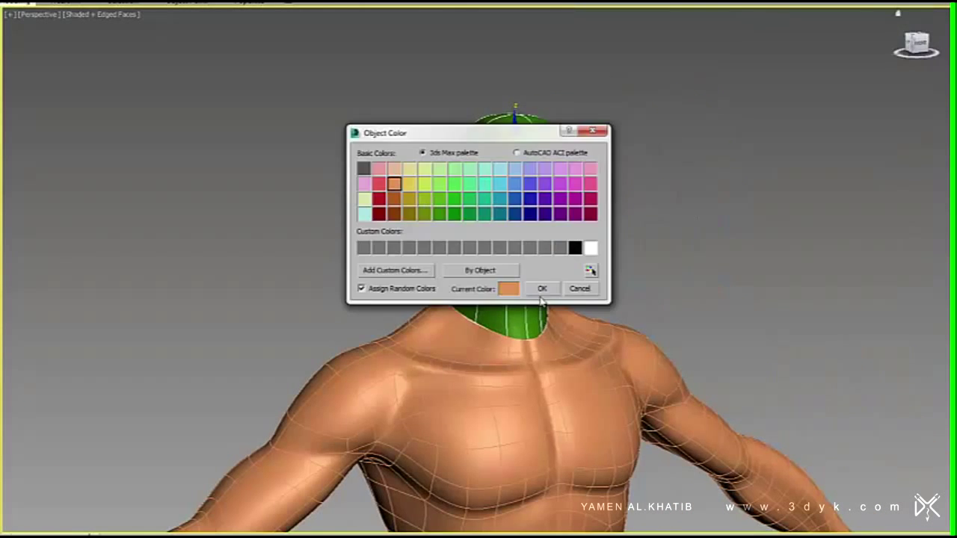
pyautogui.moveTo(745, 276)
pyautogui.keyDown('alt'); pyautogui.mouseDown(button='middle')
pyautogui.moveTo(601, 292)
pyautogui.moveTo(570, 199)
pyautogui.mouseUp(button='middle'); pyautogui.keyUp('alt')
pyautogui.scroll(5, 600, 293)
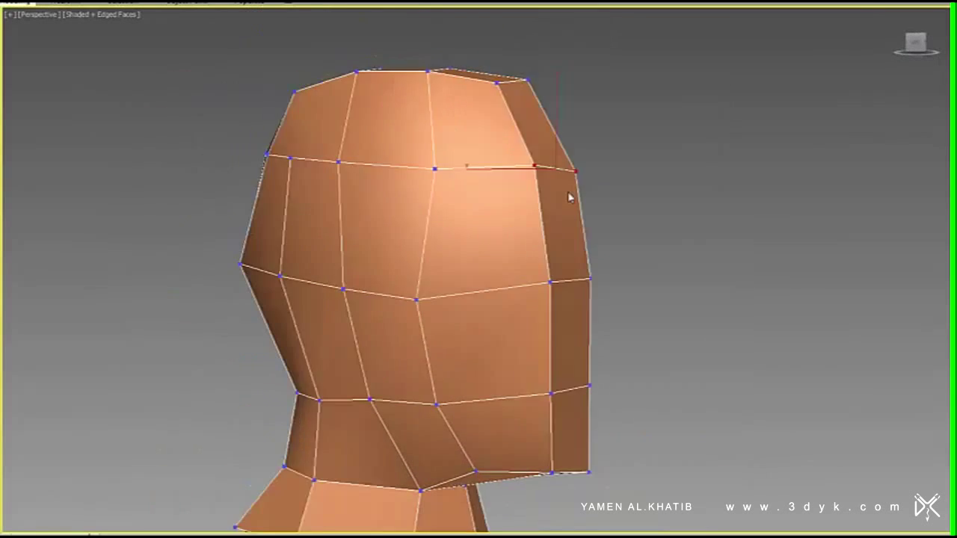
# - Select a vertex near the eye and inspect the head from front three-quarter views
pyautogui.click(540, 292)
pyautogui.click(586, 219)
pyautogui.scroll(3, 446, 249)
pyautogui.moveTo(446, 250)
pyautogui.keyDown('alt'); pyautogui.mouseDown(button='middle')
pyautogui.moveTo(441, 199)
pyautogui.moveTo(515, 250)
pyautogui.moveTo(688, 157)
pyautogui.moveTo(520, 287)
pyautogui.moveTo(622, 297)
pyautogui.moveTo(519, 282)
pyautogui.moveTo(551, 276)
pyautogui.moveTo(486, 255)
pyautogui.mouseUp(button='middle'); pyautogui.keyUp('alt')
pyautogui.moveTo(511, 287)
pyautogui.keyDown('alt'); pyautogui.mouseDown(button='middle')
pyautogui.moveTo(519, 321)
pyautogui.moveTo(513, 274)
pyautogui.moveTo(373, 247)
pyautogui.moveTo(390, 264)
pyautogui.mouseUp(button='middle'); pyautogui.keyUp('alt')
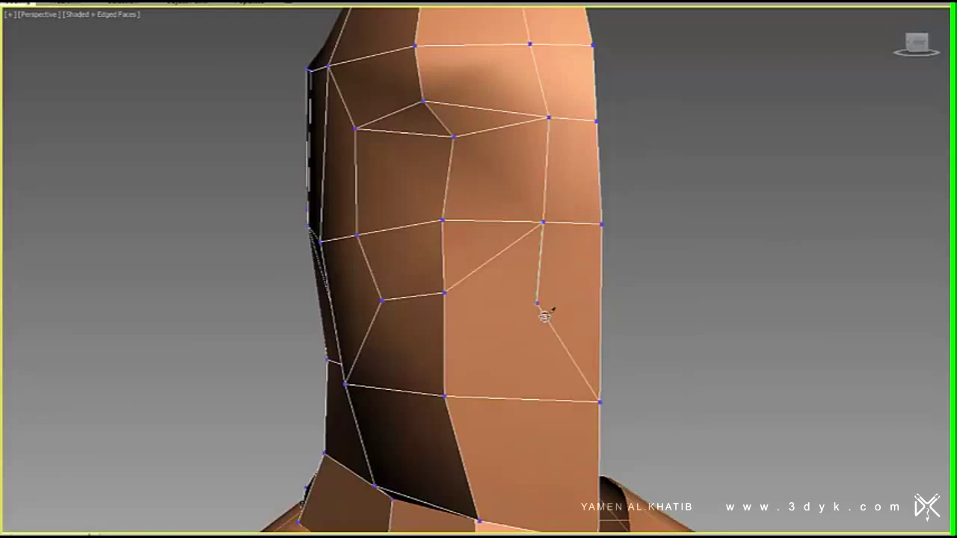
pyautogui.moveTo(545, 314)
pyautogui.keyDown('alt'); pyautogui.mouseDown(button='middle')
pyautogui.moveTo(573, 363)
pyautogui.moveTo(477, 378)
pyautogui.mouseUp(button='middle'); pyautogui.keyUp('alt')
pyautogui.rightClick(627, 418)
pyautogui.moveTo(627, 418)
pyautogui.keyDown('alt'); pyautogui.mouseDown(button='middle')
pyautogui.moveTo(592, 331)
pyautogui.moveTo(573, 192)
pyautogui.moveTo(515, 198)
pyautogui.mouseUp(button='middle'); pyautogui.keyUp('alt')
# - Cut new edges across the mouth area, checking the face from the side
pyautogui.click(439, 315)
pyautogui.rightClick(477, 413)
pyautogui.moveTo(477, 413)
pyautogui.keyDown('alt'); pyautogui.mouseDown(button='middle')
pyautogui.moveTo(568, 299)
pyautogui.moveTo(613, 216)
pyautogui.moveTo(602, 298)
pyautogui.moveTo(536, 269)
pyautogui.mouseUp(button='middle'); pyautogui.keyUp('alt')
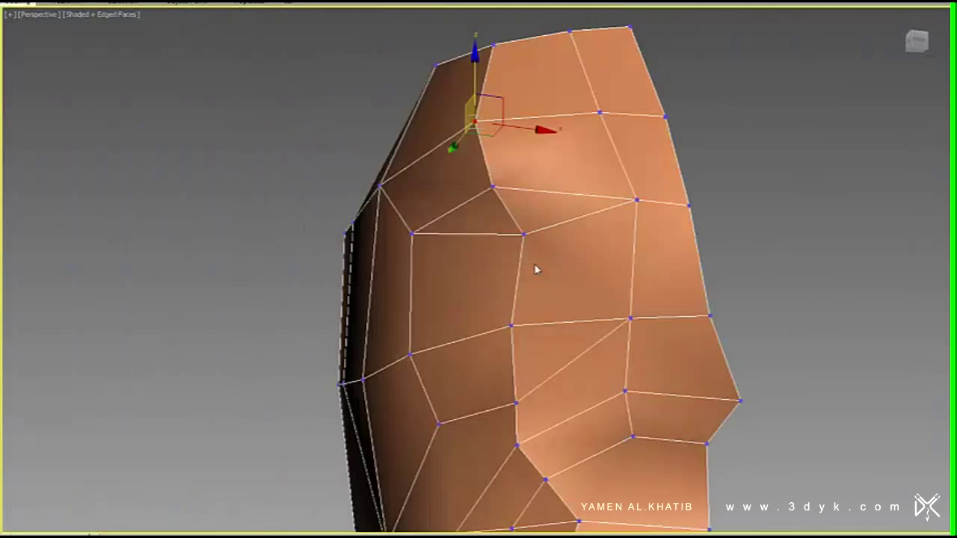
pyautogui.rightClick(466, 376)
pyautogui.moveTo(466, 376)
pyautogui.keyDown('alt'); pyautogui.mouseDown(button='middle')
pyautogui.moveTo(459, 249)
pyautogui.moveTo(631, 230)
pyautogui.mouseUp(button='middle'); pyautogui.keyUp('alt')
pyautogui.moveTo(603, 275)
pyautogui.keyDown('alt'); pyautogui.mouseDown(button='middle')
pyautogui.moveTo(600, 196)
pyautogui.moveTo(608, 247)
pyautogui.moveTo(596, 211)
pyautogui.moveTo(562, 297)
pyautogui.moveTo(506, 286)
pyautogui.mouseUp(button='middle'); pyautogui.keyUp('alt')
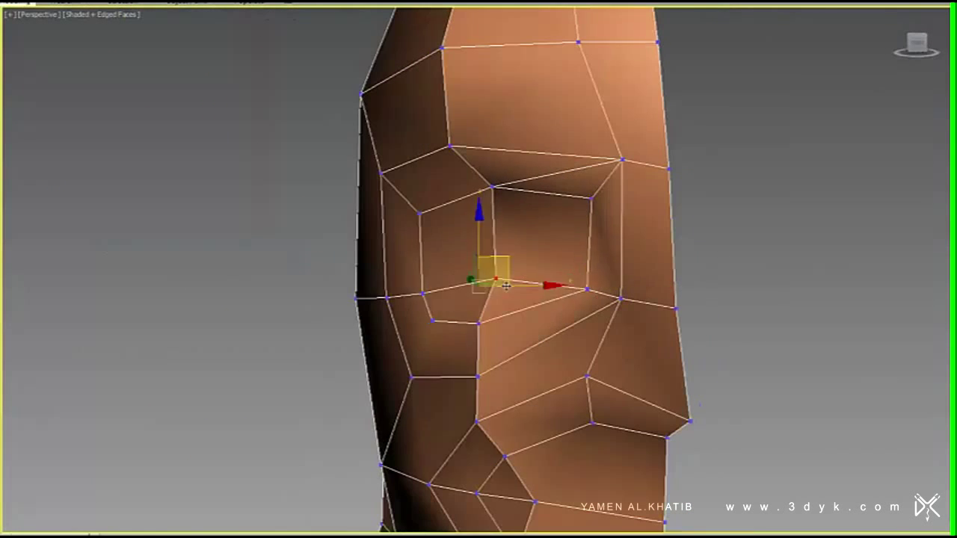
pyautogui.moveTo(504, 363)
pyautogui.keyDown('alt'); pyautogui.mouseDown(button='middle')
pyautogui.moveTo(441, 335)
pyautogui.moveTo(493, 207)
pyautogui.mouseUp(button='middle'); pyautogui.keyUp('alt')
pyautogui.rightClick(618, 371)
pyautogui.click(573, 258)
pyautogui.moveTo(489, 115)
pyautogui.keyDown('alt'); pyautogui.mouseDown(button='middle')
pyautogui.moveTo(604, 301)
pyautogui.moveTo(641, 340)
pyautogui.moveTo(571, 300)
pyautogui.mouseUp(button='middle'); pyautogui.keyUp('alt')
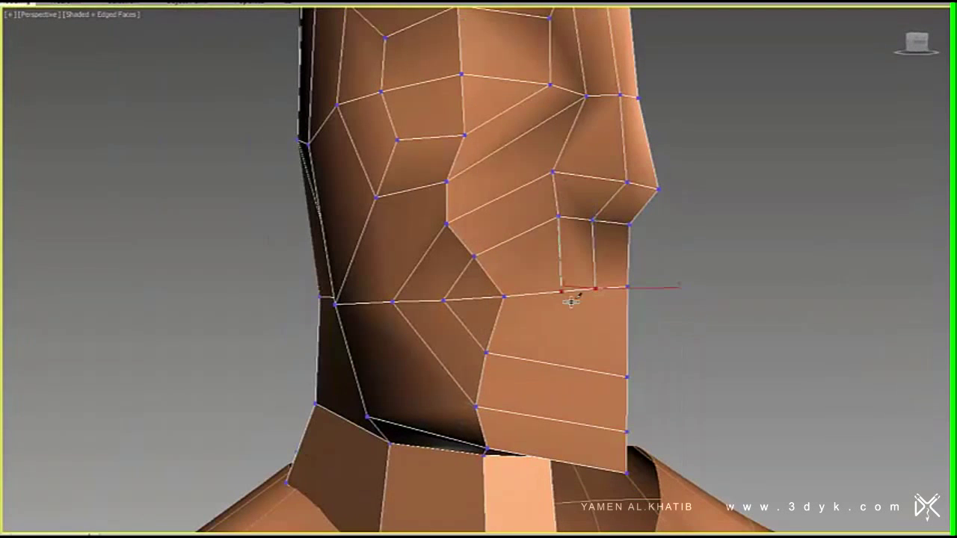
# - Select the nose-tip vertex, viewed from side, under-jaw and frontal angles
pyautogui.keyDown('alt'); pyautogui.moveTo(599, 423); pyautogui.dragTo(531, 318, button='middle'); pyautogui.keyUp('alt')
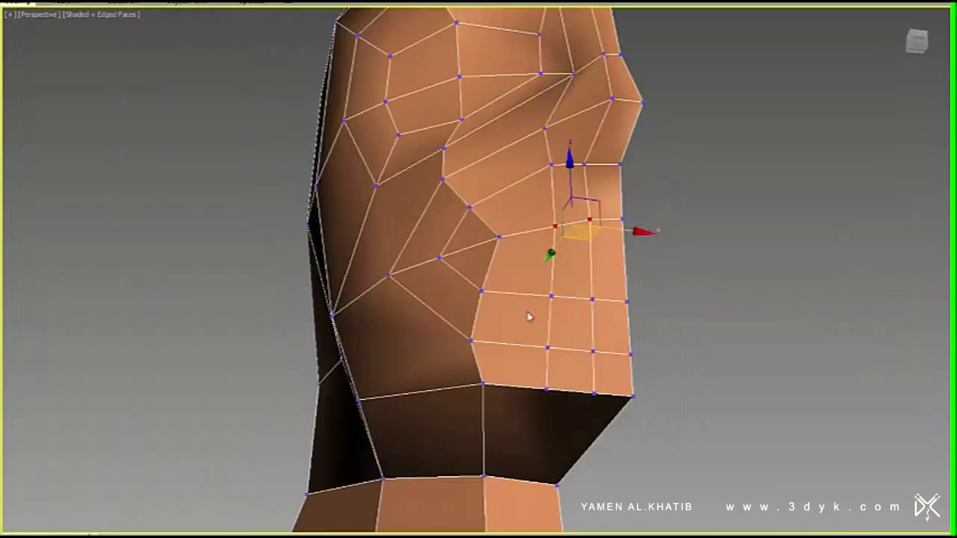
pyautogui.scroll(3, 531, 318)
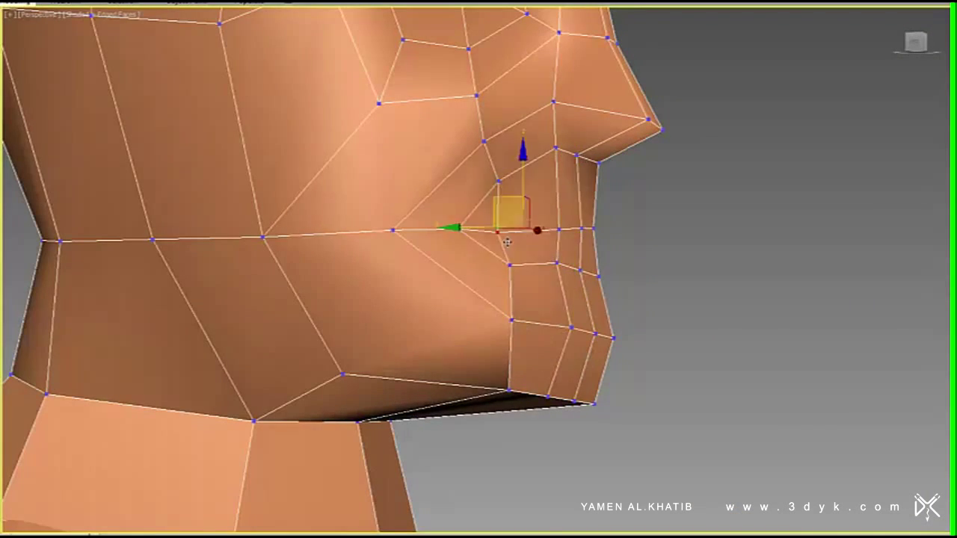
pyautogui.scroll(-3, 507, 242)
pyautogui.moveTo(506, 242)
pyautogui.keyDown('alt'); pyautogui.mouseDown(button='middle')
pyautogui.moveTo(494, 269)
pyautogui.moveTo(504, 381)
pyautogui.moveTo(508, 338)
pyautogui.moveTo(624, 356)
pyautogui.mouseUp(button='middle'); pyautogui.keyUp('alt')
pyautogui.scroll(3, 508, 338)
pyautogui.keyDown('alt'); pyautogui.moveTo(524, 314); pyautogui.dragTo(540, 304, button='middle'); pyautogui.keyUp('alt')
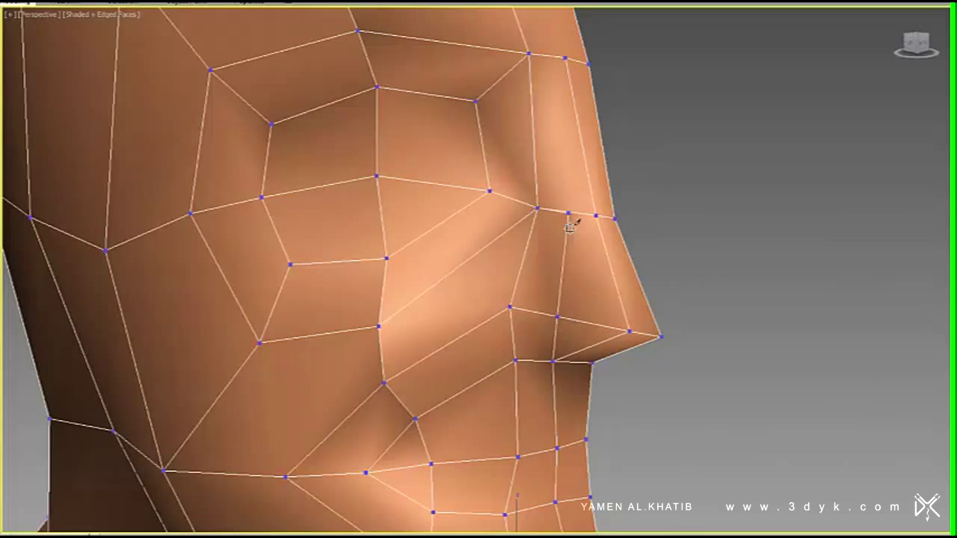
pyautogui.keyDown('alt'); pyautogui.moveTo(541, 145); pyautogui.dragTo(563, 339, button='middle'); pyautogui.keyUp('alt')
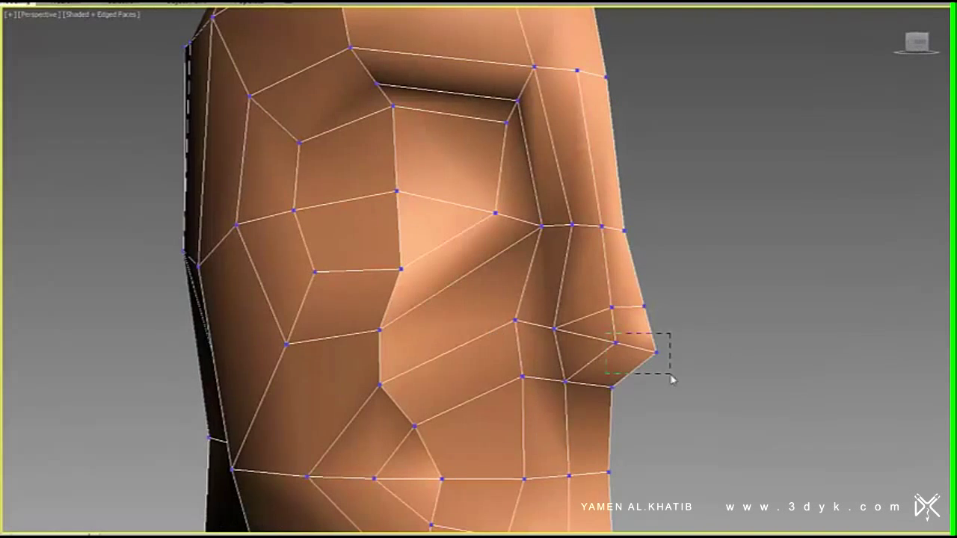
pyautogui.moveTo(671, 380); pyautogui.dragTo(670, 379)
pyautogui.scroll(2, 643, 287)
pyautogui.scroll(-3, 550, 323)
# - Cut a new edge loop from the inner eye-corner vertex around the eye
pyautogui.keyDown('alt'); pyautogui.moveTo(575, 341); pyautogui.dragTo(915, 231, button='middle'); pyautogui.keyUp('alt')
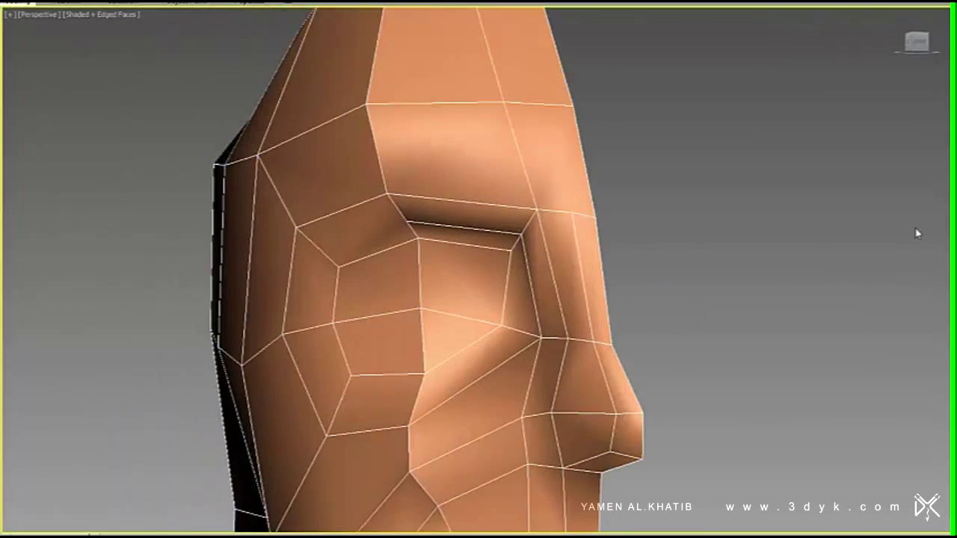
pyautogui.click(474, 272)
pyautogui.scroll(3, 451, 246)
pyautogui.moveTo(463, 365)
pyautogui.keyDown('alt'); pyautogui.mouseDown(button='middle')
pyautogui.moveTo(450, 334)
pyautogui.moveTo(627, 293)
pyautogui.mouseUp(button='middle'); pyautogui.keyUp('alt')
pyautogui.rightClick(118, 252)
pyautogui.moveTo(117, 252)
pyautogui.keyDown('alt'); pyautogui.mouseDown(button='middle')
pyautogui.moveTo(566, 271)
pyautogui.moveTo(489, 295)
pyautogui.moveTo(502, 246)
pyautogui.moveTo(264, 294)
pyautogui.mouseUp(button='middle'); pyautogui.keyUp('alt')
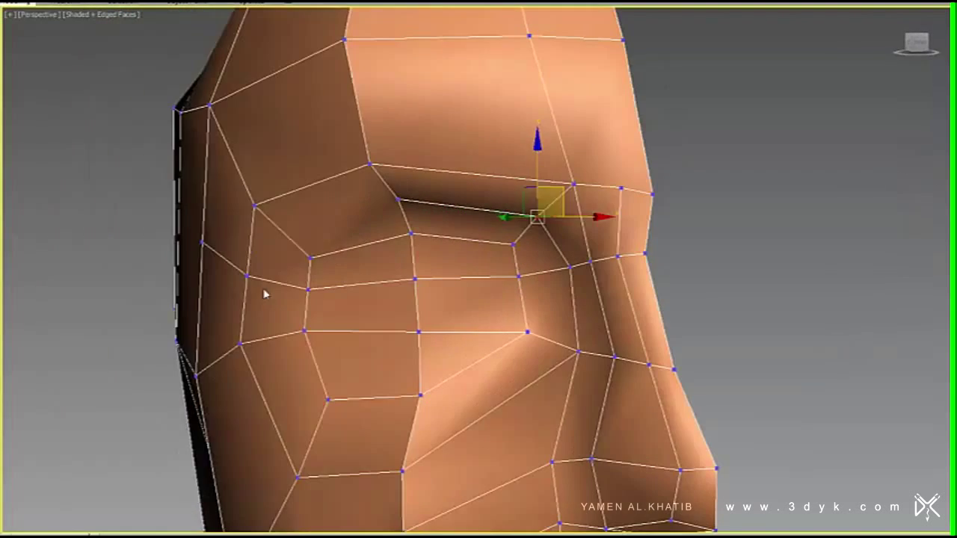
pyautogui.scroll(-5, 332, 264)
pyautogui.scroll(4, 432, 384)
# - Move a lip vertex upward to define the lips
pyautogui.keyDown('alt'); pyautogui.moveTo(431, 384); pyautogui.dragTo(431, 384, button='middle'); pyautogui.keyUp('alt')
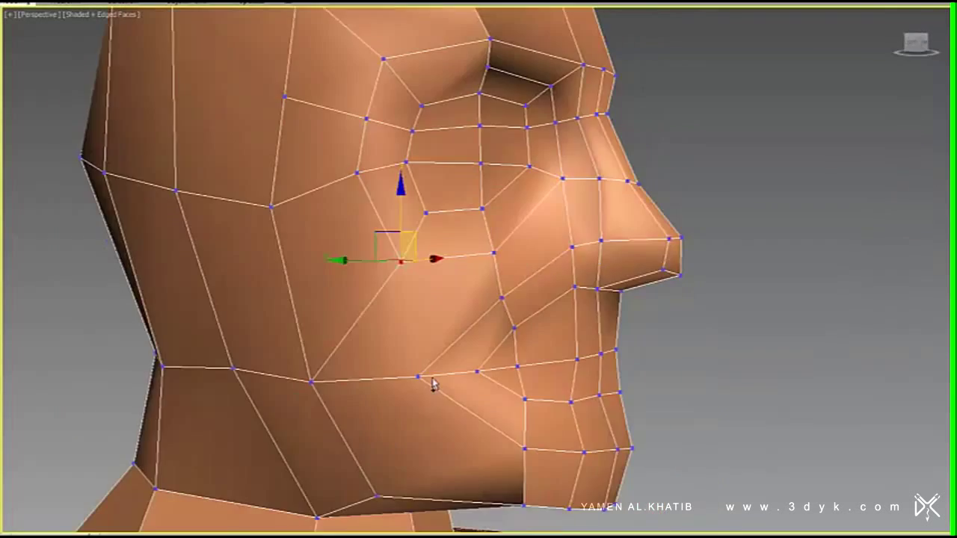
pyautogui.scroll(-2, 431, 384)
pyautogui.keyDown('alt'); pyautogui.moveTo(877, 240); pyautogui.dragTo(681, 196, button='middle'); pyautogui.keyUp('alt')
pyautogui.scroll(4, 682, 196)
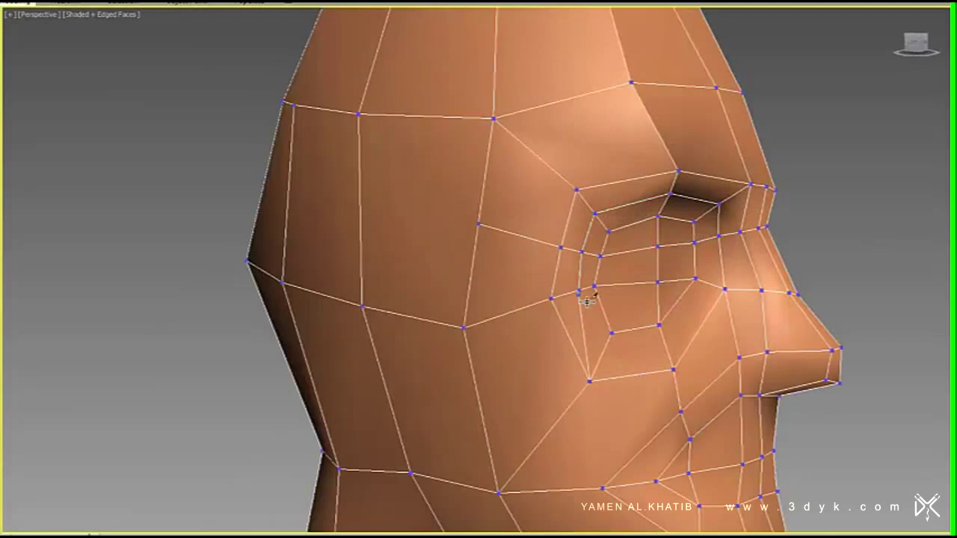
pyautogui.keyDown('alt'); pyautogui.moveTo(729, 299); pyautogui.dragTo(781, 340, button='middle'); pyautogui.keyUp('alt')
pyautogui.moveTo(798, 273)
pyautogui.keyDown('alt'); pyautogui.mouseDown(button='middle')
pyautogui.moveTo(758, 274)
pyautogui.moveTo(686, 342)
pyautogui.mouseUp(button='middle'); pyautogui.keyUp('alt')
pyautogui.press('2')
pyautogui.keyDown('alt'); pyautogui.moveTo(628, 258); pyautogui.dragTo(564, 228, button='middle'); pyautogui.keyUp('alt')
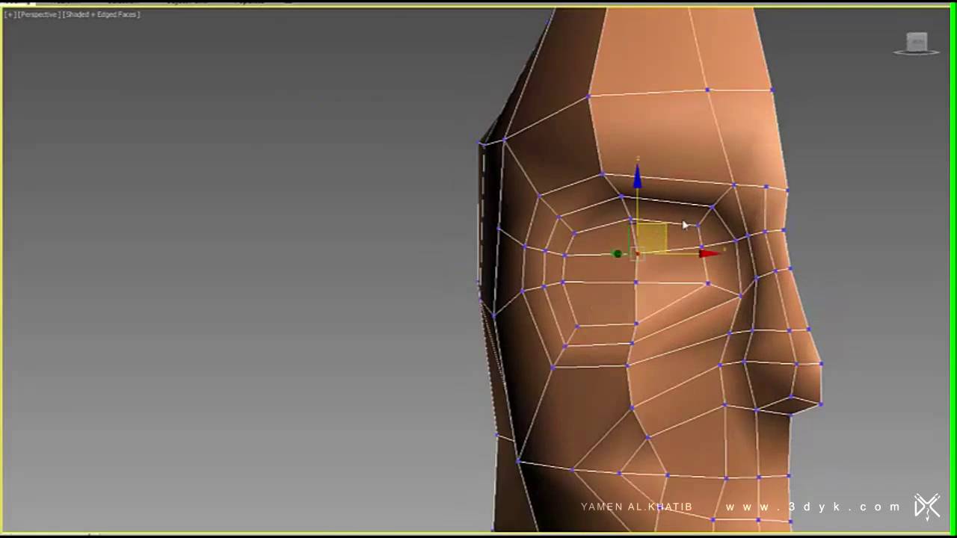
pyautogui.keyDown('alt'); pyautogui.moveTo(553, 380); pyautogui.dragTo(759, 323, button='middle'); pyautogui.keyUp('alt')
pyautogui.scroll(3, 755, 377)
pyautogui.click(748, 367)
pyautogui.moveTo(714, 378); pyautogui.dragTo(714, 272)
pyautogui.keyDown('alt'); pyautogui.moveTo(714, 273); pyautogui.dragTo(673, 314, button='middle'); pyautogui.keyUp('alt')
# - Select a cheek vertex, viewed from under the head and neck
pyautogui.rightClick(671, 383)
pyautogui.keyDown('alt'); pyautogui.moveTo(657, 281); pyautogui.dragTo(696, 237, button='middle'); pyautogui.keyUp('alt')
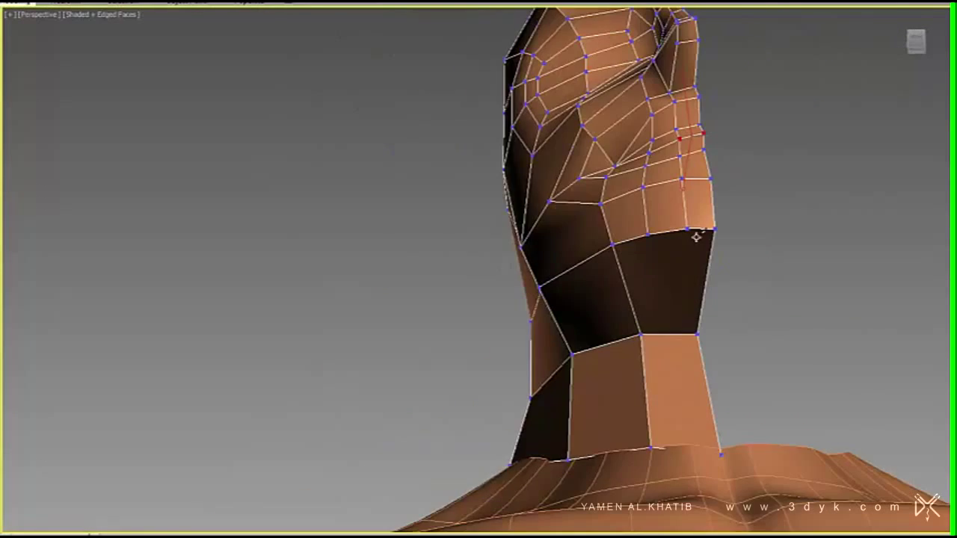
pyautogui.keyDown('alt'); pyautogui.moveTo(670, 345); pyautogui.dragTo(630, 218, button='middle'); pyautogui.keyUp('alt')
pyautogui.keyDown('alt'); pyautogui.moveTo(573, 425); pyautogui.dragTo(635, 247, button='middle'); pyautogui.keyUp('alt')
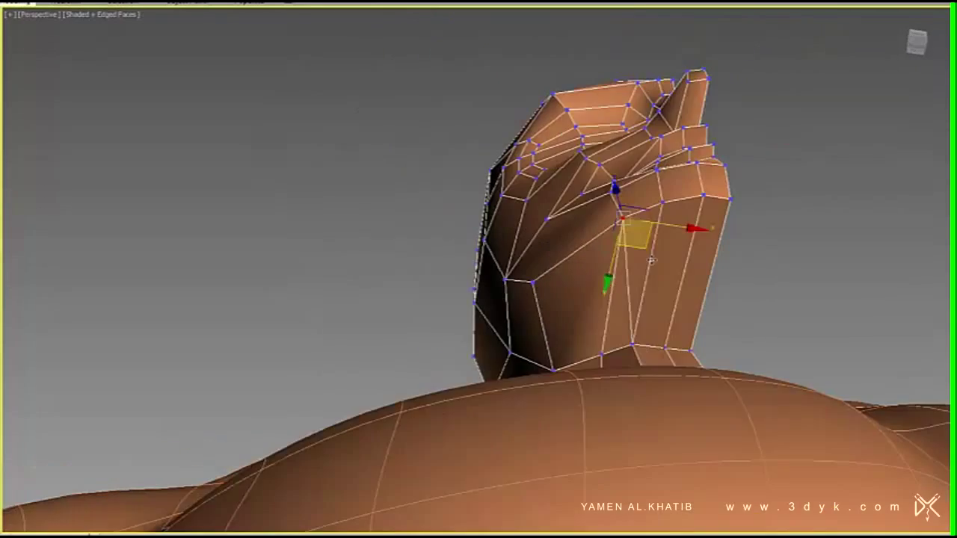
pyautogui.keyDown('alt'); pyautogui.moveTo(630, 279); pyautogui.dragTo(696, 213, button='middle'); pyautogui.keyUp('alt')
pyautogui.scroll(3, 695, 214)
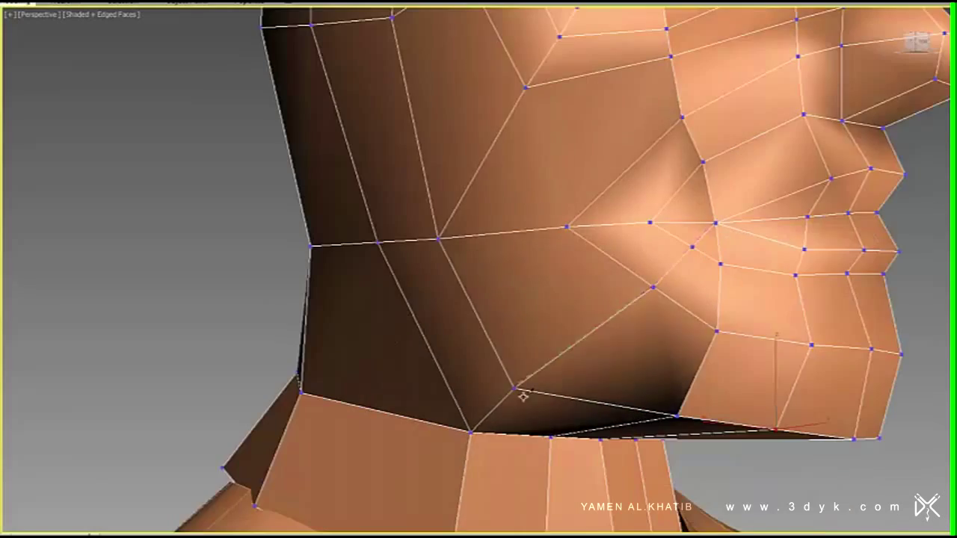
pyautogui.moveTo(521, 397); pyautogui.dragTo(634, 250, button='middle')
pyautogui.click(636, 247)
# - Turn on NURMS Toggle from the quad menu to preview the smoothed head
pyautogui.scroll(-2, 671, 280)
pyautogui.scroll(-2, 670, 279)
pyautogui.moveTo(698, 381)
pyautogui.keyDown('alt'); pyautogui.mouseDown(button='middle')
pyautogui.moveTo(572, 321)
pyautogui.moveTo(598, 299)
pyautogui.moveTo(667, 316)
pyautogui.mouseUp(button='middle'); pyautogui.keyUp('alt')
pyautogui.scroll(-2, 667, 317)
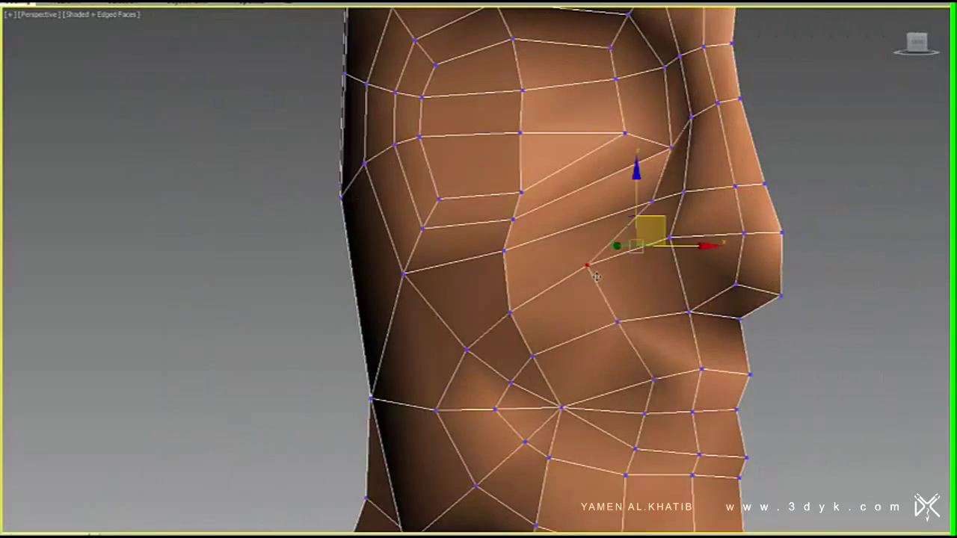
pyautogui.rightClick(641, 320)
pyautogui.click(643, 374)
# - Inspect the smoothed nose, cheek and lips from the front
pyautogui.scroll(3, 635, 277)
pyautogui.scroll(5, 636, 277)
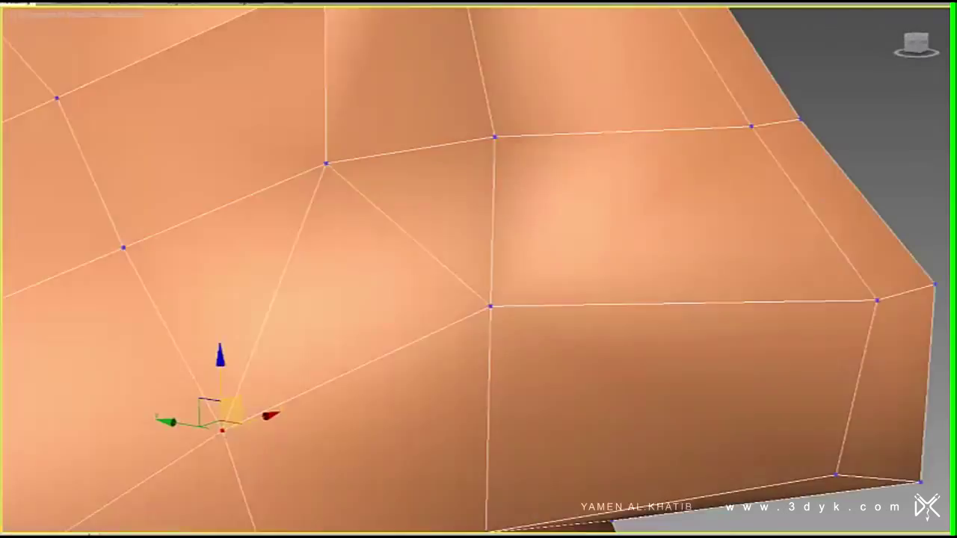
pyautogui.scroll(-3, 568, 241)
pyautogui.scroll(2, 560, 314)
pyautogui.moveTo(543, 280); pyautogui.dragTo(393, 213, button='middle')
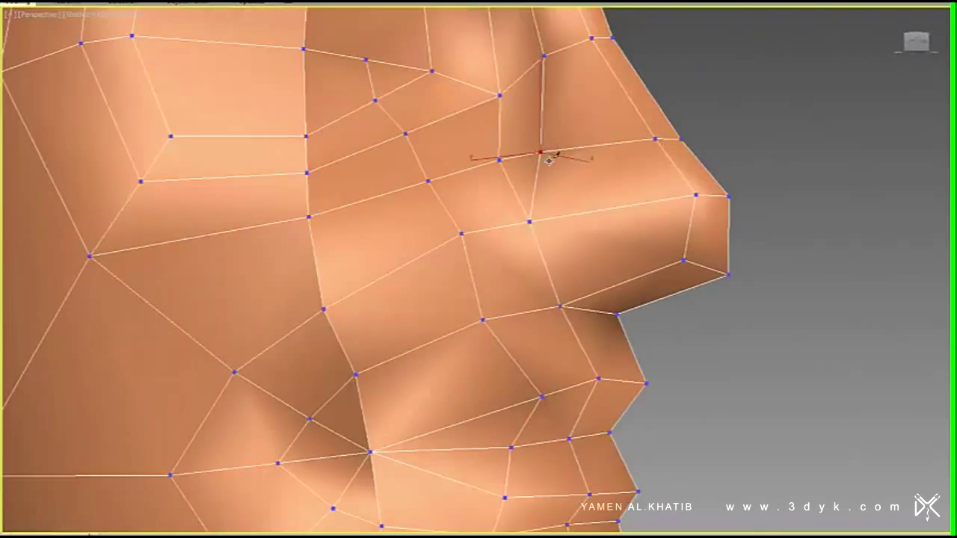
pyautogui.scroll(-3, 607, 264)
pyautogui.keyDown('alt'); pyautogui.moveTo(607, 263); pyautogui.dragTo(648, 220, button='middle'); pyautogui.keyUp('alt')
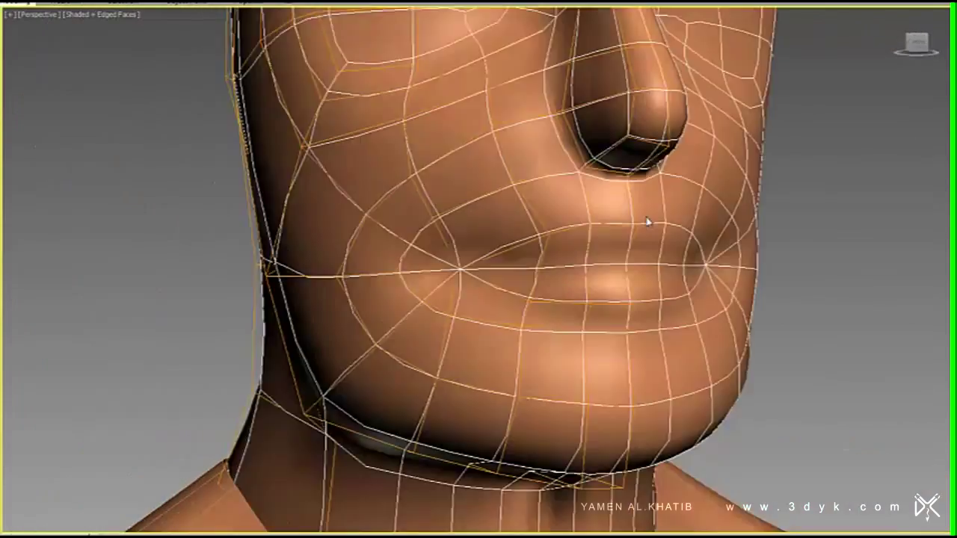
# - Select a vertex near the eyes to refine the brow
pyautogui.scroll(3, 648, 220)
pyautogui.scroll(-3, 446, 244)
pyautogui.moveTo(447, 243)
pyautogui.keyDown('alt'); pyautogui.mouseDown(button='middle')
pyautogui.moveTo(523, 246)
pyautogui.moveTo(463, 248)
pyautogui.mouseUp(button='middle'); pyautogui.keyUp('alt')
pyautogui.moveTo(404, 225)
pyautogui.keyDown('alt'); pyautogui.mouseDown(button='middle')
pyautogui.moveTo(403, 284)
pyautogui.moveTo(400, 254)
pyautogui.mouseUp(button='middle'); pyautogui.keyUp('alt')
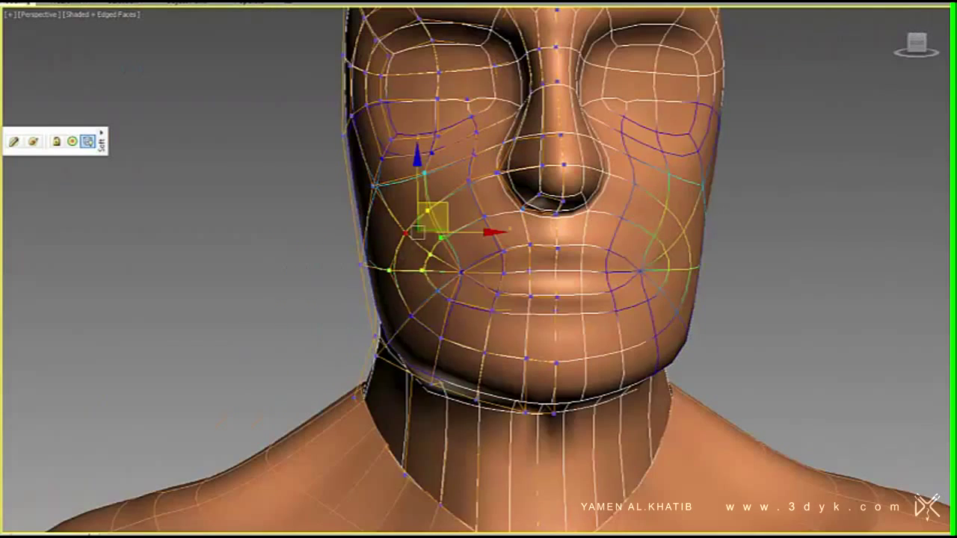
pyautogui.keyDown('alt'); pyautogui.moveTo(490, 407); pyautogui.dragTo(425, 342, button='middle'); pyautogui.keyUp('alt')
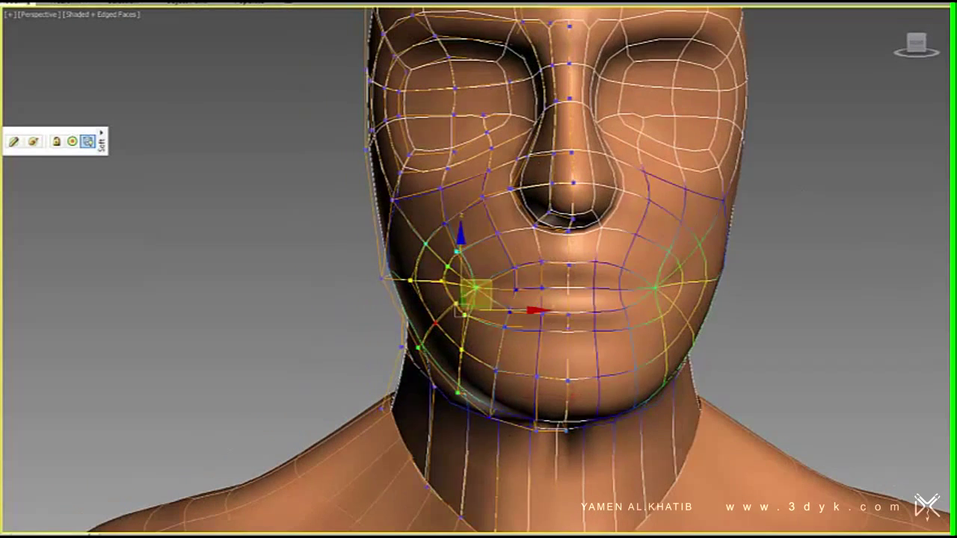
pyautogui.moveTo(449, 179)
pyautogui.keyDown('alt'); pyautogui.mouseDown(button='middle')
pyautogui.moveTo(523, 193)
pyautogui.moveTo(559, 260)
pyautogui.mouseUp(button='middle'); pyautogui.keyUp('alt')
pyautogui.scroll(2, 524, 193)
pyautogui.scroll(2, 524, 193)
pyautogui.scroll(2, 559, 260)
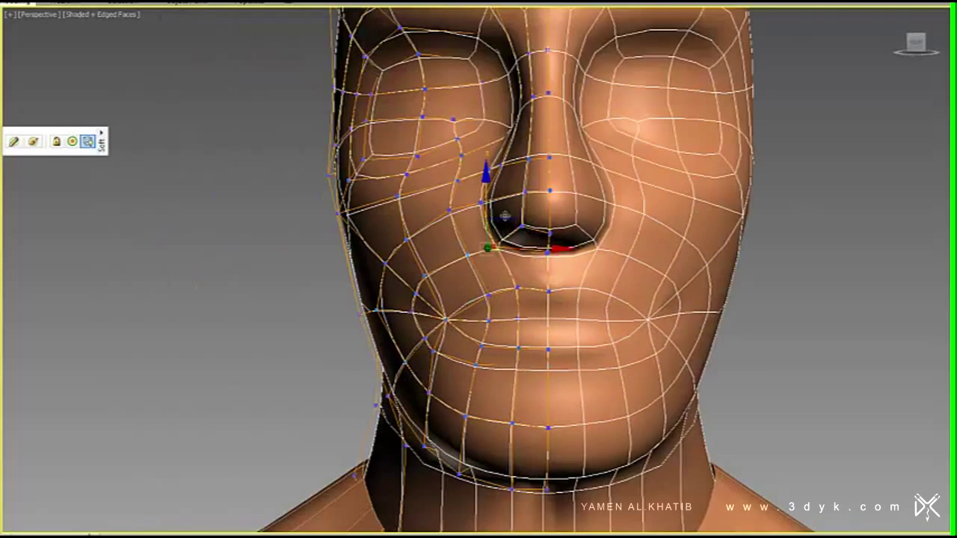
pyautogui.scroll(-2, 510, 176)
pyautogui.keyDown('alt'); pyautogui.moveTo(509, 176); pyautogui.dragTo(508, 163, button='middle'); pyautogui.keyUp('alt')
pyautogui.scroll(2, 507, 164)
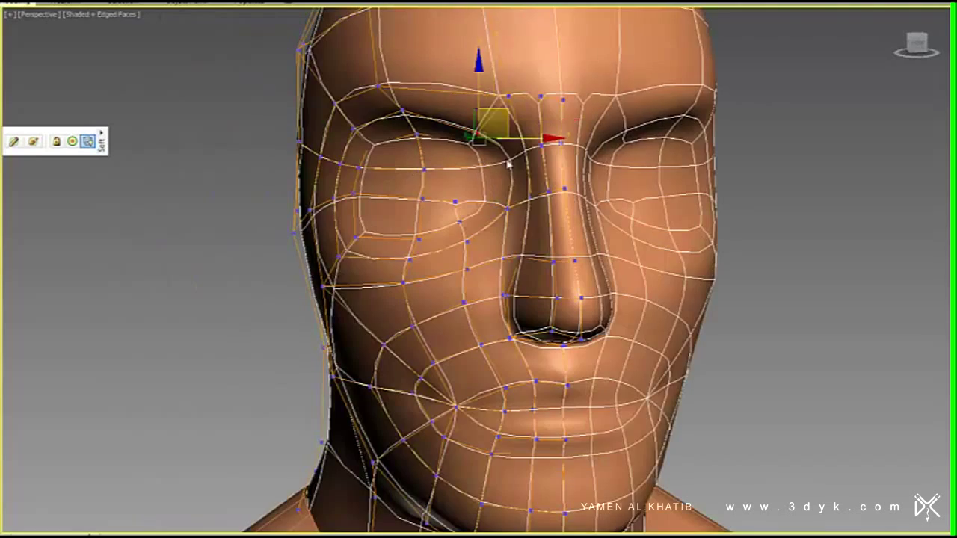
pyautogui.click(536, 97)
# - Select the vertex at the corner of the mouth
pyautogui.moveTo(535, 97)
pyautogui.keyDown('alt'); pyautogui.mouseDown(button='middle')
pyautogui.moveTo(624, 128)
pyautogui.moveTo(478, 149)
pyautogui.mouseUp(button='middle'); pyautogui.keyUp('alt')
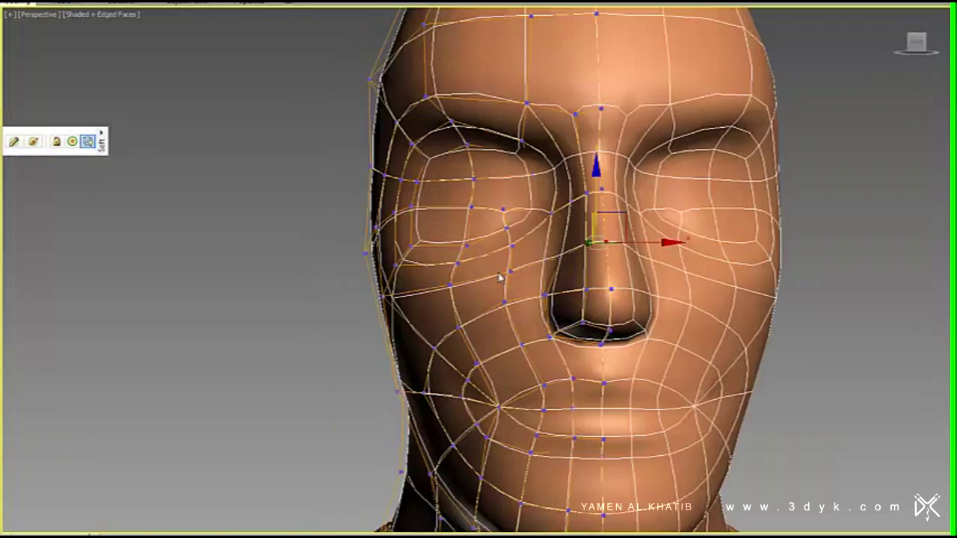
pyautogui.scroll(2, 460, 124)
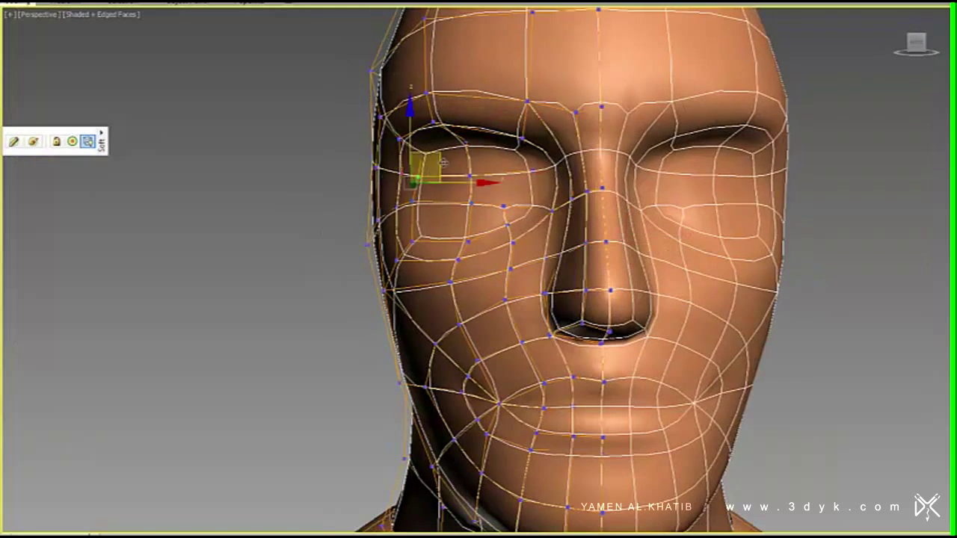
pyautogui.scroll(-2, 444, 163)
pyautogui.scroll(-2, 419, 172)
pyautogui.scroll(2, 486, 255)
pyautogui.scroll(1, 511, 277)
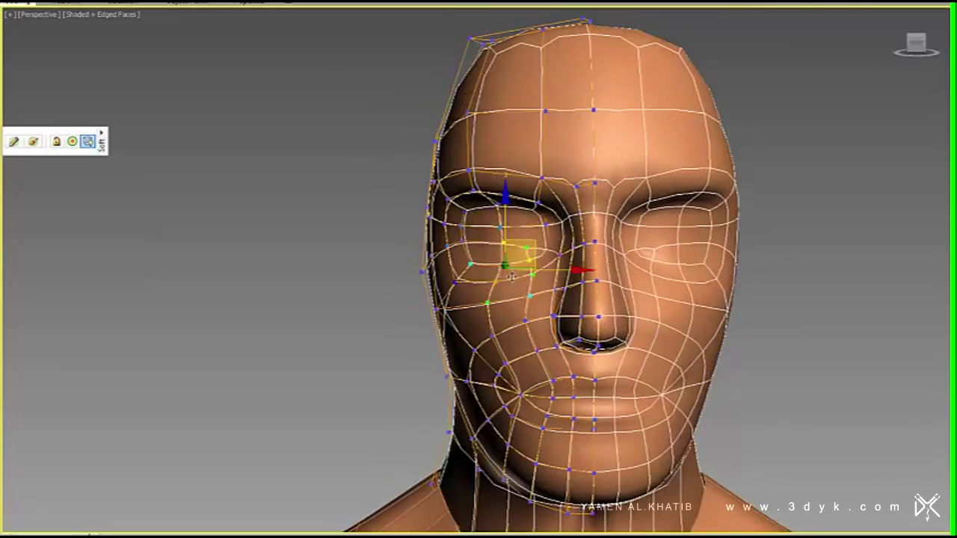
pyautogui.scroll(-2, 511, 276)
pyautogui.click(512, 352)
# - Turn NURMS Toggle off to show the flat low-poly cage
pyautogui.keyDown('alt'); pyautogui.moveTo(466, 331); pyautogui.dragTo(568, 299, button='middle'); pyautogui.keyUp('alt')
pyautogui.scroll(2, 662, 288)
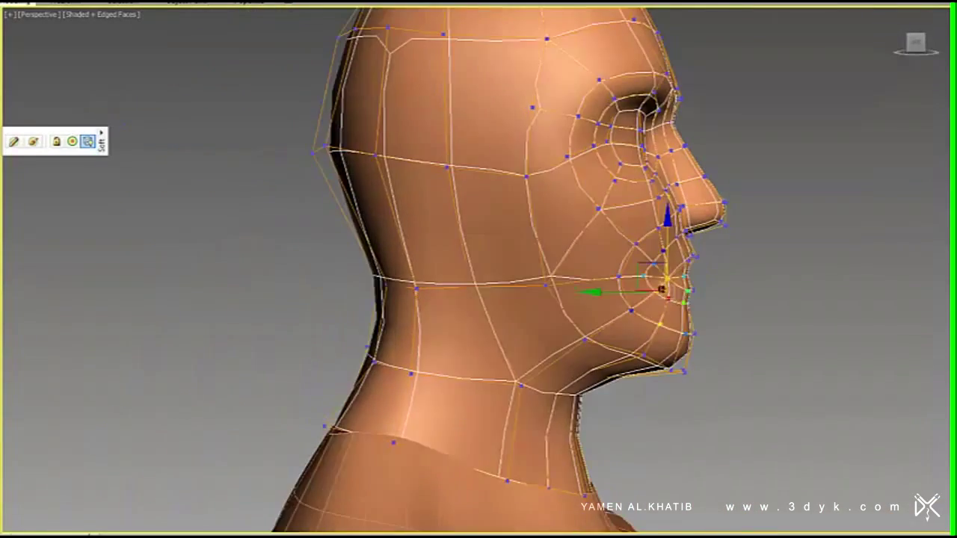
pyautogui.keyDown('alt'); pyautogui.moveTo(662, 289); pyautogui.dragTo(479, 311, button='middle'); pyautogui.keyUp('alt')
pyautogui.rightClick(748, 317)
pyautogui.click(770, 374)
pyautogui.keyDown('alt'); pyautogui.moveTo(769, 374); pyautogui.dragTo(703, 413, button='middle'); pyautogui.keyUp('alt')
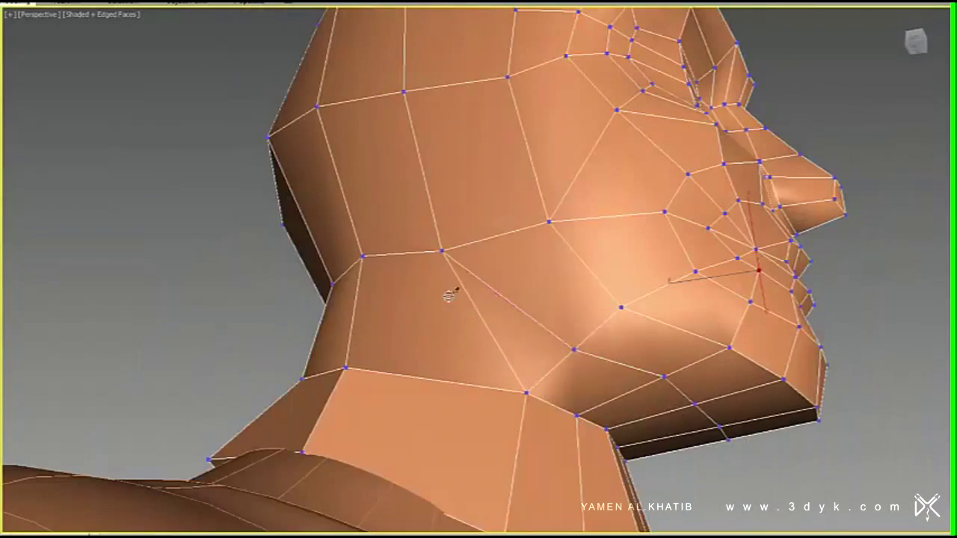
# - Select neck and chin-bottom vertices to shape the jaw-to-neck transition
pyautogui.keyDown('alt'); pyautogui.moveTo(448, 296); pyautogui.dragTo(463, 275, button='middle'); pyautogui.keyUp('alt')
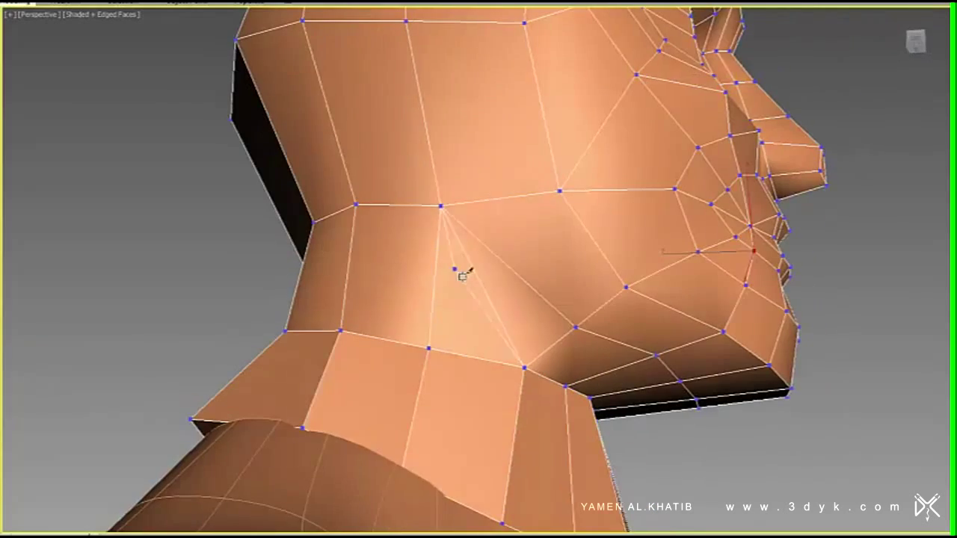
pyautogui.keyDown('alt'); pyautogui.moveTo(451, 216); pyautogui.dragTo(404, 179, button='middle'); pyautogui.keyUp('alt')
pyautogui.rightClick(401, 178)
pyautogui.click(496, 124)
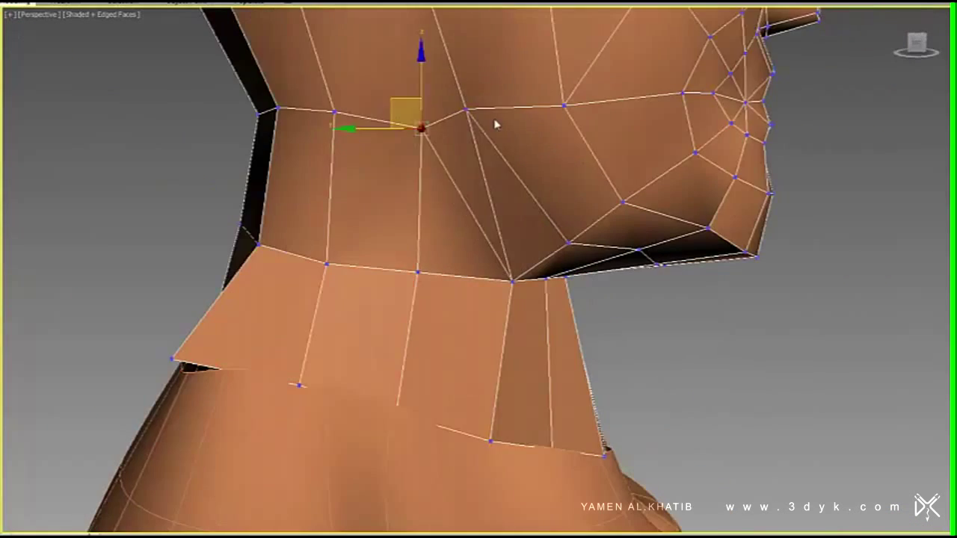
pyautogui.scroll(2, 524, 232)
pyautogui.click(588, 297)
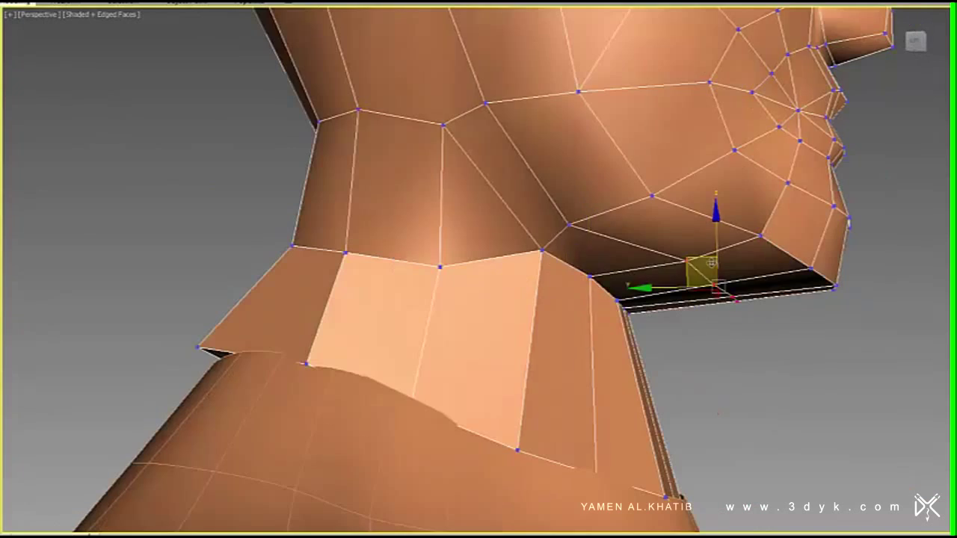
pyautogui.keyDown('alt'); pyautogui.moveTo(588, 297); pyautogui.dragTo(577, 345, button='middle'); pyautogui.keyUp('alt')
pyautogui.keyDown('alt'); pyautogui.moveTo(757, 267); pyautogui.dragTo(562, 216, button='middle'); pyautogui.keyUp('alt')
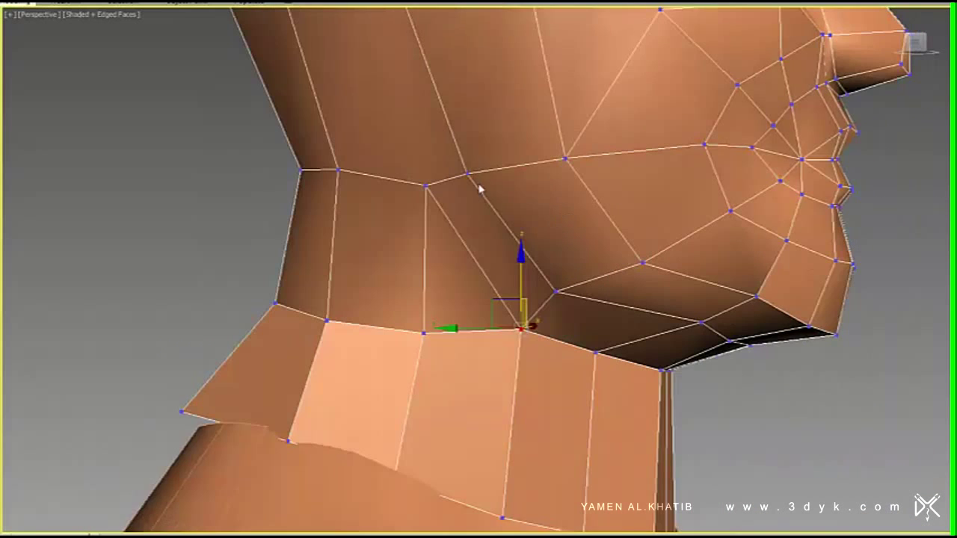
# - Choose Cut from the quad menu and cut edges on the side of the head
pyautogui.scroll(-4, 480, 189)
pyautogui.rightClick(512, 243)
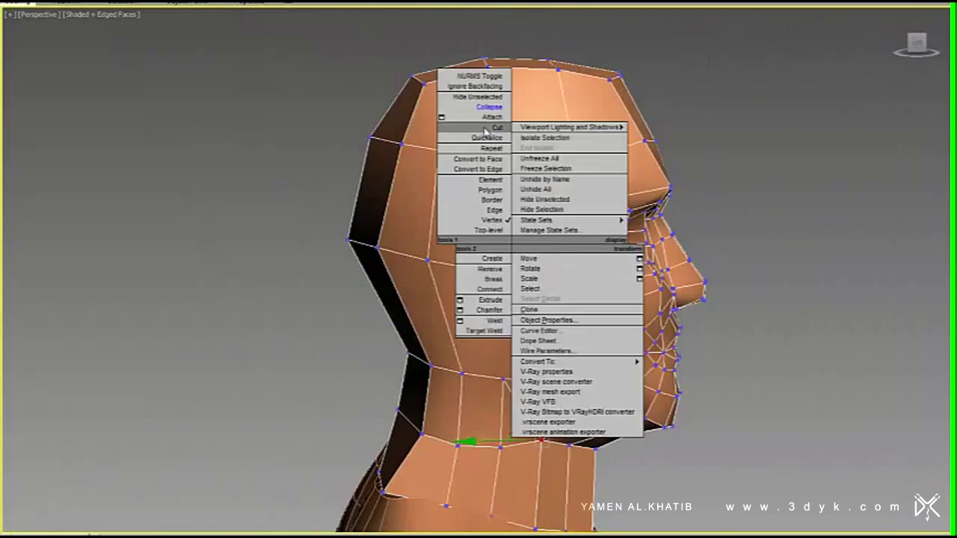
pyautogui.keyDown('alt'); pyautogui.moveTo(369, 194); pyautogui.dragTo(386, 164, button='middle'); pyautogui.keyUp('alt')
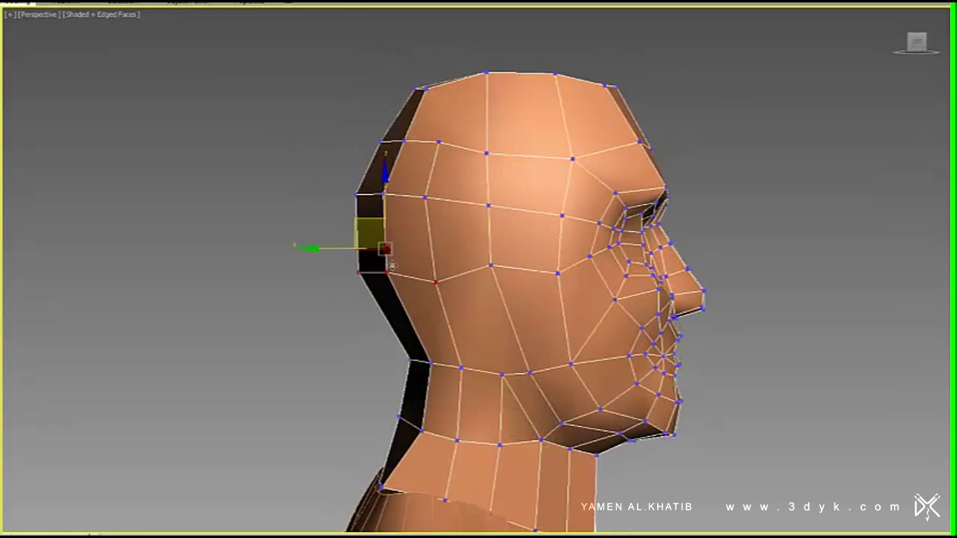
pyautogui.keyDown('alt'); pyautogui.moveTo(391, 265); pyautogui.dragTo(473, 303, button='middle'); pyautogui.keyUp('alt')
pyautogui.rightClick(473, 302)
pyautogui.keyDown('alt'); pyautogui.moveTo(487, 208); pyautogui.dragTo(397, 218, button='middle'); pyautogui.keyUp('alt')
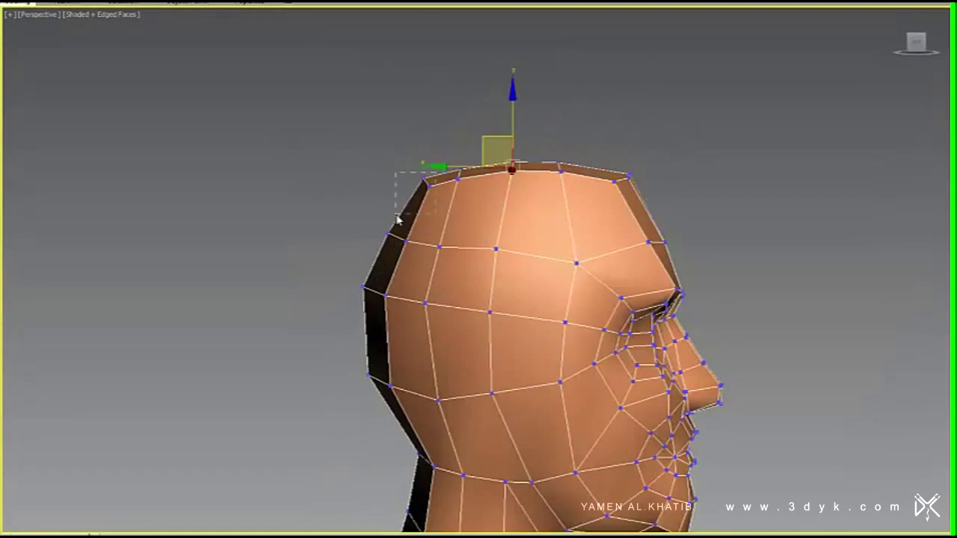
pyautogui.scroll(-3, 493, 314)
pyautogui.moveTo(531, 332)
pyautogui.keyDown('alt'); pyautogui.mouseDown(button='middle')
pyautogui.moveTo(508, 329)
pyautogui.moveTo(648, 266)
pyautogui.moveTo(785, 141)
pyautogui.mouseUp(button='middle'); pyautogui.keyUp('alt')
pyautogui.scroll(5, 474, 326)
pyautogui.scroll(-3, 649, 265)
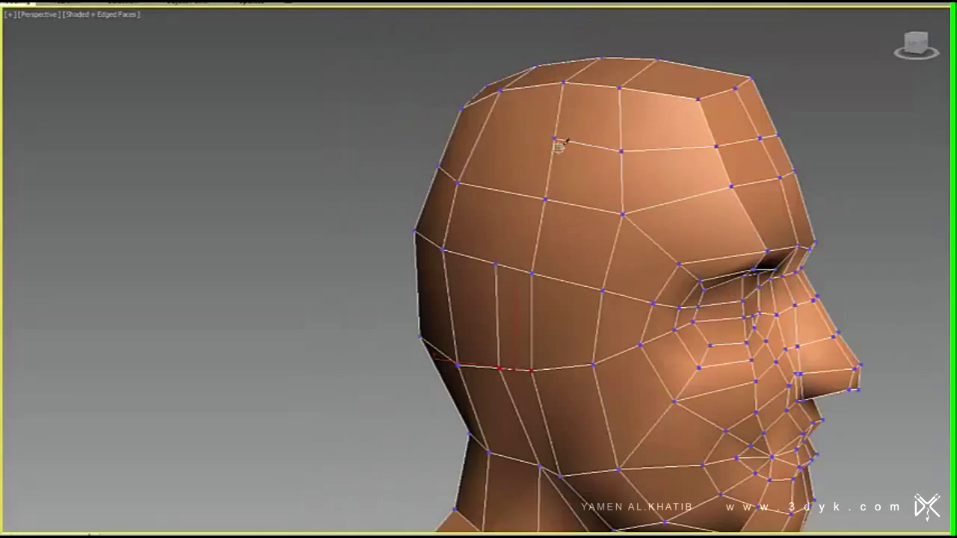
pyautogui.scroll(-2, 559, 146)
# - Select a vertex near the eye socket below the brow
pyautogui.keyDown('alt'); pyautogui.moveTo(559, 146); pyautogui.dragTo(750, 169, button='middle'); pyautogui.keyUp('alt')
pyautogui.scroll(3, 750, 169)
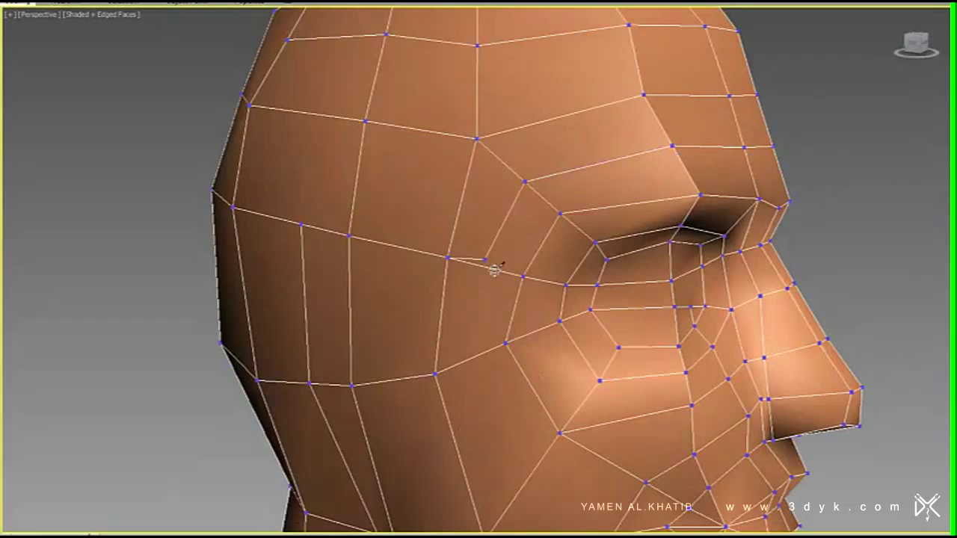
pyautogui.keyDown('alt'); pyautogui.moveTo(494, 271); pyautogui.dragTo(656, 316, button='middle'); pyautogui.keyUp('alt')
pyautogui.keyDown('alt'); pyautogui.moveTo(630, 58); pyautogui.dragTo(591, 382, button='middle'); pyautogui.keyUp('alt')
pyautogui.moveTo(554, 94)
pyautogui.keyDown('alt'); pyautogui.mouseDown(button='middle')
pyautogui.moveTo(585, 322)
pyautogui.moveTo(717, 281)
pyautogui.moveTo(699, 314)
pyautogui.moveTo(557, 258)
pyautogui.mouseUp(button='middle'); pyautogui.keyUp('alt')
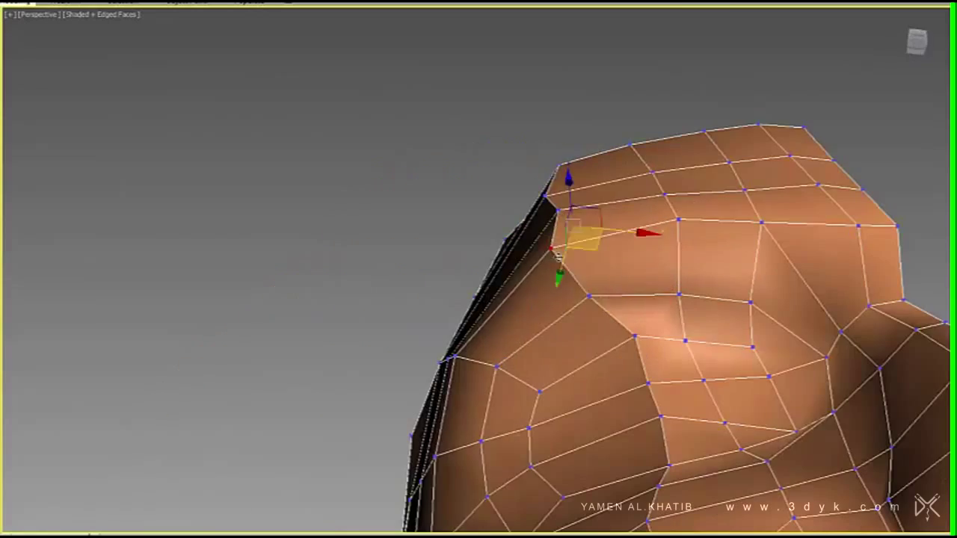
pyautogui.click(635, 338)
pyautogui.moveTo(624, 376)
pyautogui.keyDown('alt'); pyautogui.mouseDown(button='middle')
pyautogui.moveTo(752, 301)
pyautogui.moveTo(807, 416)
pyautogui.mouseUp(button='middle'); pyautogui.keyUp('alt')
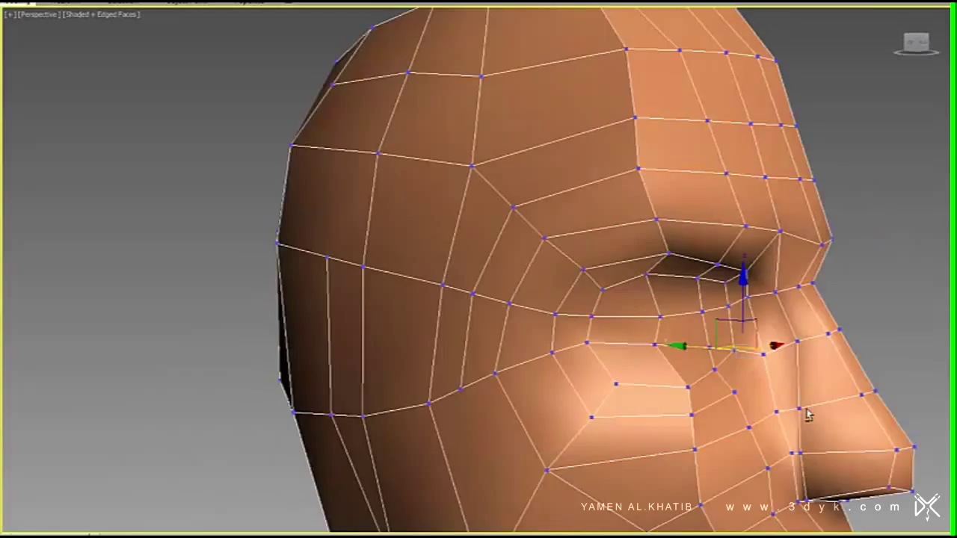
pyautogui.scroll(3, 619, 131)
pyautogui.moveTo(619, 132)
pyautogui.keyDown('alt'); pyautogui.mouseDown(button='middle')
pyautogui.moveTo(668, 149)
pyautogui.moveTo(612, 198)
pyautogui.mouseUp(button='middle'); pyautogui.keyUp('alt')
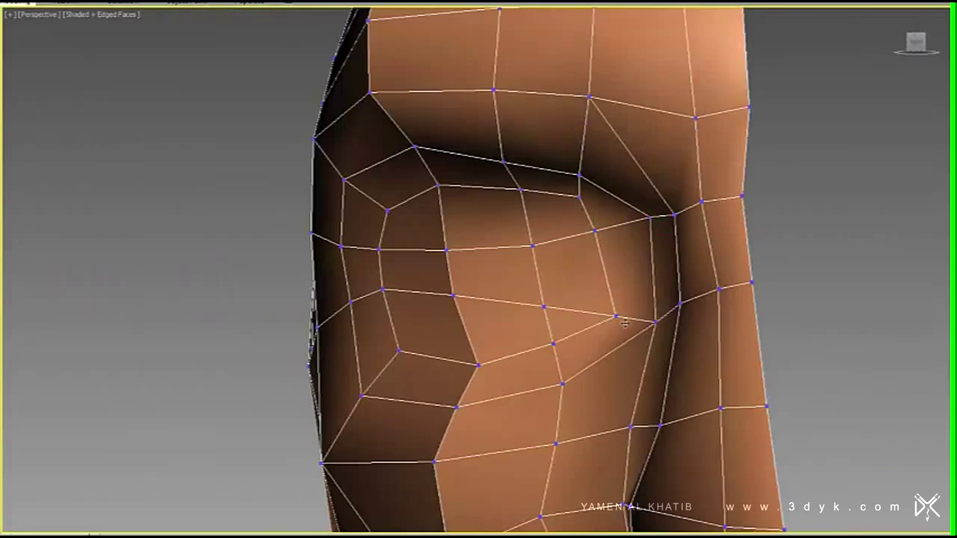
# - Refine the back of the head and crown, checking the rounded skull profile
pyautogui.keyDown('alt'); pyautogui.moveTo(624, 322); pyautogui.dragTo(524, 329, button='middle'); pyautogui.keyUp('alt')
pyautogui.scroll(3, 490, 282)
pyautogui.scroll(-3, 534, 337)
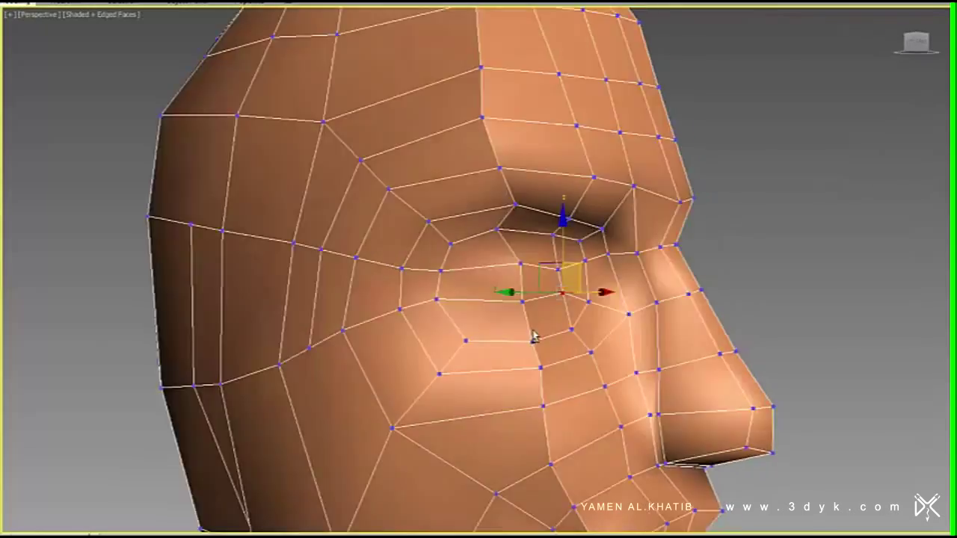
pyautogui.scroll(-3, 538, 329)
pyautogui.scroll(3, 523, 281)
pyautogui.keyDown('alt'); pyautogui.moveTo(506, 286); pyautogui.dragTo(545, 254, button='middle'); pyautogui.keyUp('alt')
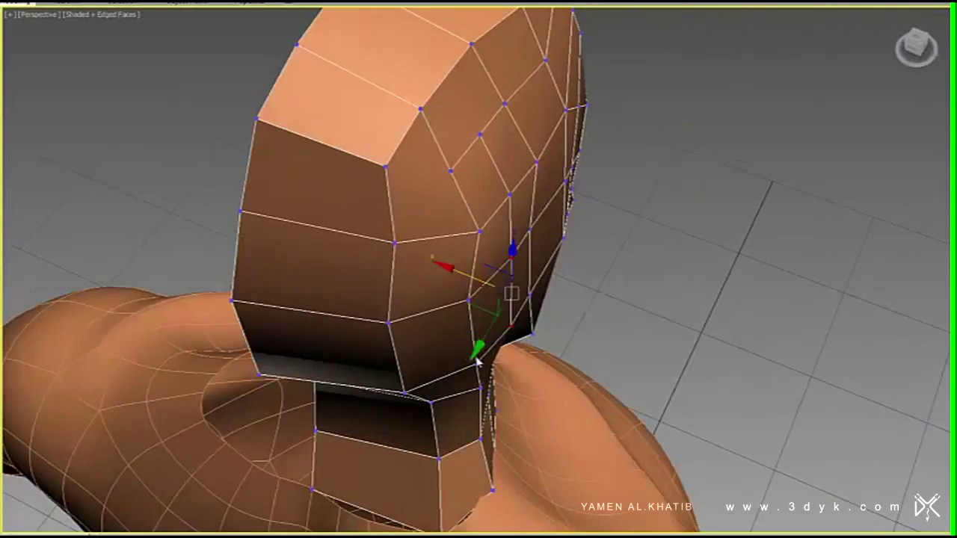
pyautogui.rightClick(545, 254)
pyautogui.keyDown('alt'); pyautogui.moveTo(497, 30); pyautogui.dragTo(479, 314, button='middle'); pyautogui.keyUp('alt')
pyautogui.scroll(3, 434, 337)
pyautogui.scroll(-3, 419, 247)
pyautogui.moveTo(419, 247)
pyautogui.keyDown('alt'); pyautogui.mouseDown(button='middle')
pyautogui.moveTo(426, 235)
pyautogui.moveTo(385, 247)
pyautogui.mouseUp(button='middle'); pyautogui.keyUp('alt')
pyautogui.moveTo(350, 219)
pyautogui.keyDown('alt'); pyautogui.mouseDown(button='middle')
pyautogui.moveTo(329, 224)
pyautogui.moveTo(351, 224)
pyautogui.mouseUp(button='middle'); pyautogui.keyUp('alt')
pyautogui.scroll(3, 396, 233)
# - Orbit from a three-quarter front view to the cheek-and-mouth profile
pyautogui.scroll(-4, 396, 234)
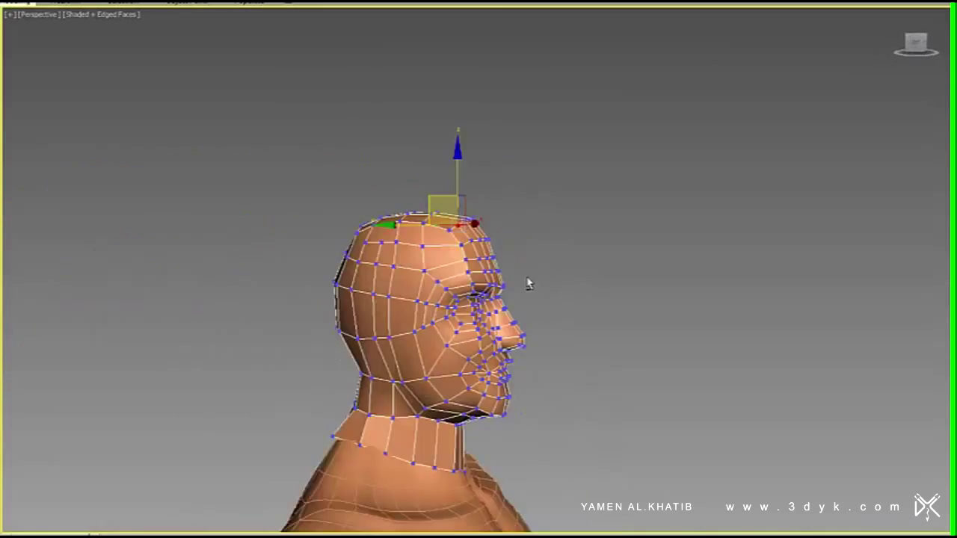
pyautogui.keyDown('alt'); pyautogui.moveTo(639, 246); pyautogui.dragTo(613, 202, button='middle'); pyautogui.keyUp('alt')
pyautogui.scroll(2, 628, 162)
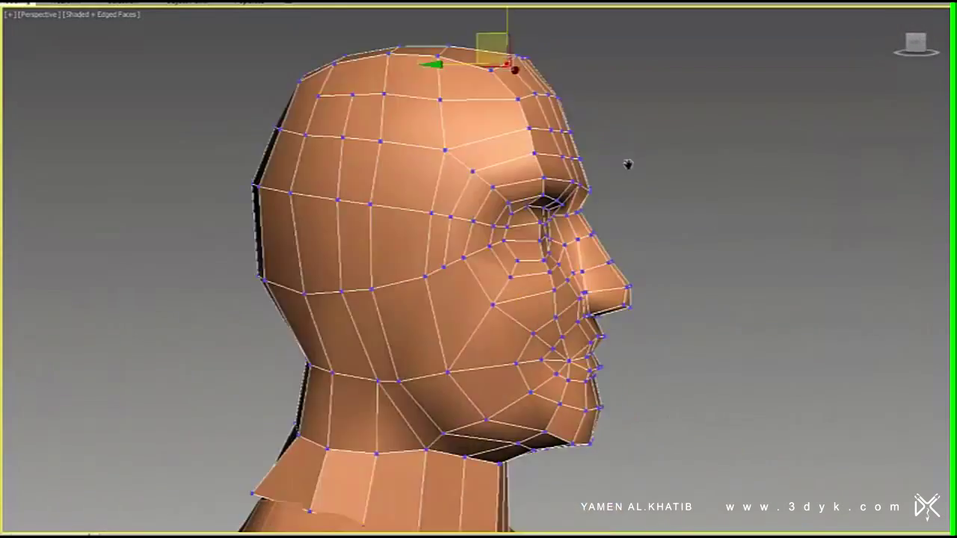
pyautogui.keyDown('alt'); pyautogui.moveTo(628, 163); pyautogui.dragTo(705, 274, button='middle'); pyautogui.keyUp('alt')
pyautogui.scroll(-2, 706, 277)
pyautogui.keyDown('alt'); pyautogui.moveTo(448, 314); pyautogui.dragTo(421, 353, button='middle'); pyautogui.keyUp('alt')
pyautogui.scroll(4, 420, 353)
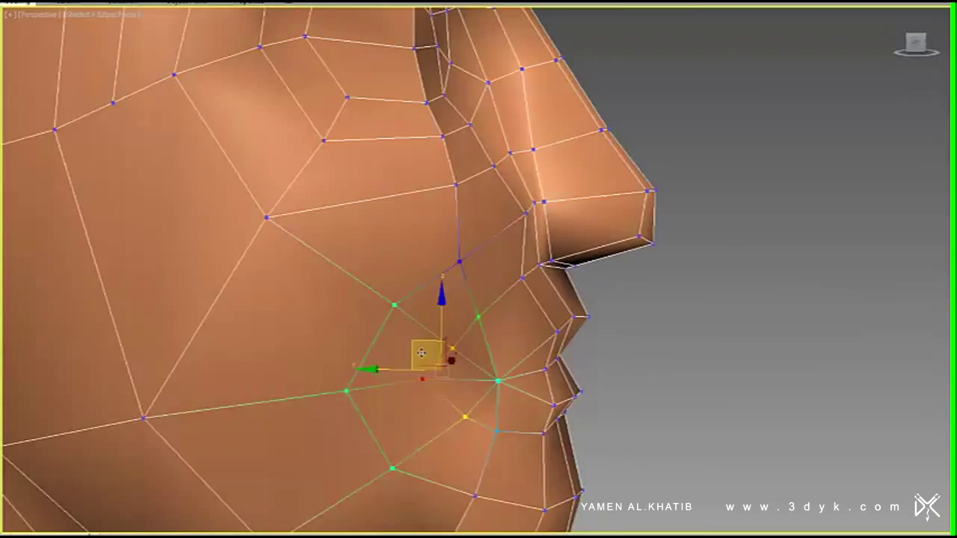
pyautogui.scroll(-2, 462, 421)
pyautogui.scroll(-3, 448, 386)
pyautogui.scroll(1, 483, 406)
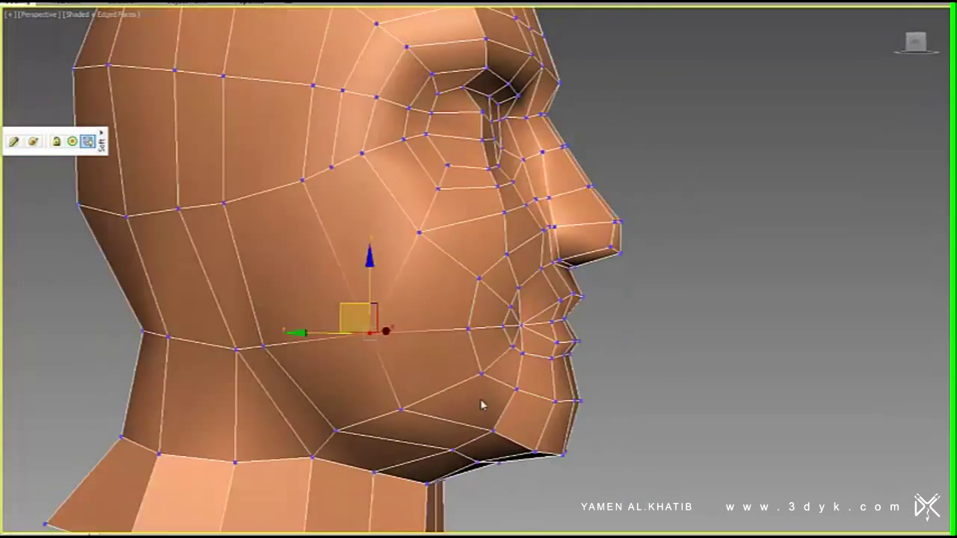
# - Check the face silhouette and neck, then select all with Ctrl+A
pyautogui.keyDown('alt'); pyautogui.moveTo(483, 406); pyautogui.dragTo(314, 348, button='middle'); pyautogui.keyUp('alt')
pyautogui.scroll(5, 314, 349)
pyautogui.scroll(-3, 314, 348)
pyautogui.keyDown('alt'); pyautogui.moveTo(265, 252); pyautogui.dragTo(344, 285, button='middle'); pyautogui.keyUp('alt')
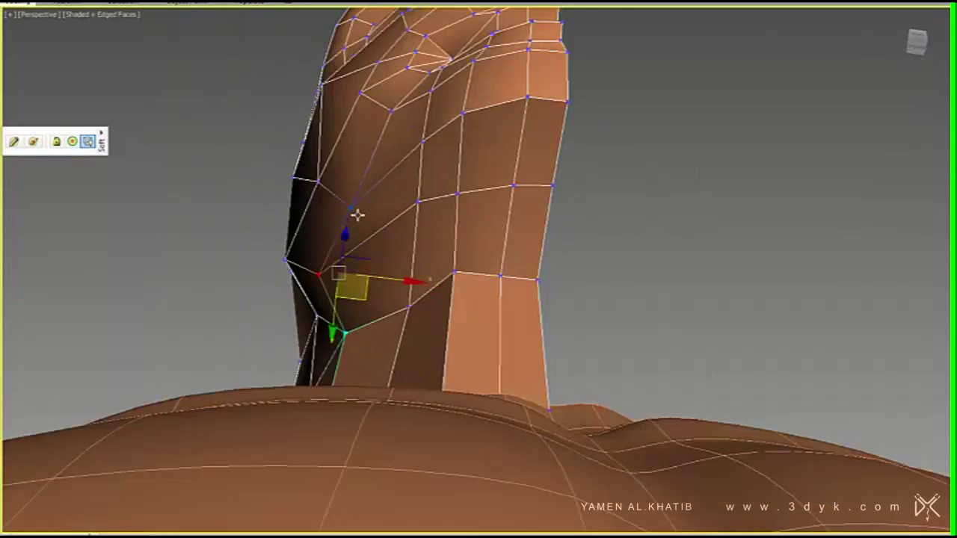
pyautogui.scroll(2, 344, 284)
pyautogui.moveTo(456, 215)
pyautogui.keyDown('alt'); pyautogui.mouseDown(button='middle')
pyautogui.moveTo(419, 224)
pyautogui.moveTo(448, 247)
pyautogui.mouseUp(button='middle'); pyautogui.keyUp('alt')
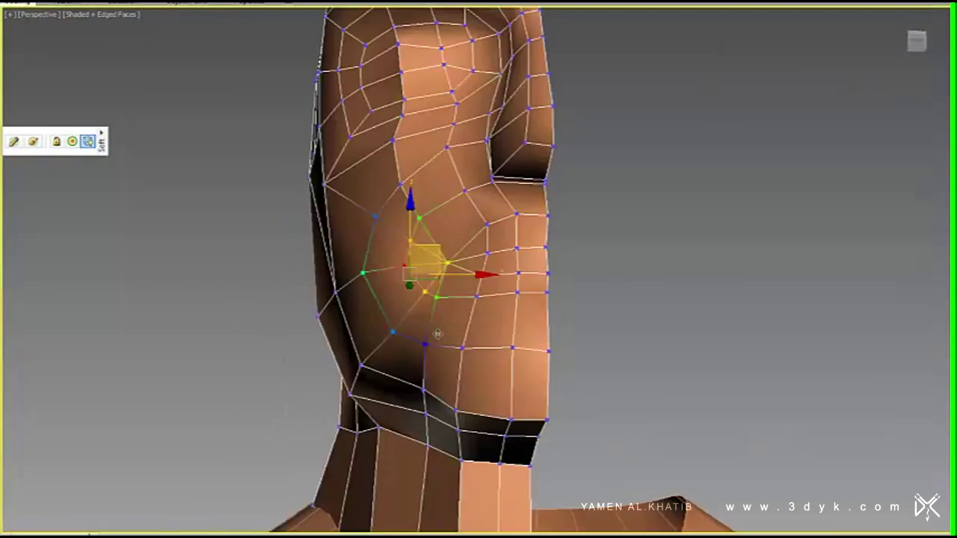
pyautogui.scroll(-3, 448, 247)
pyautogui.hotkey('ctrl', 'a')
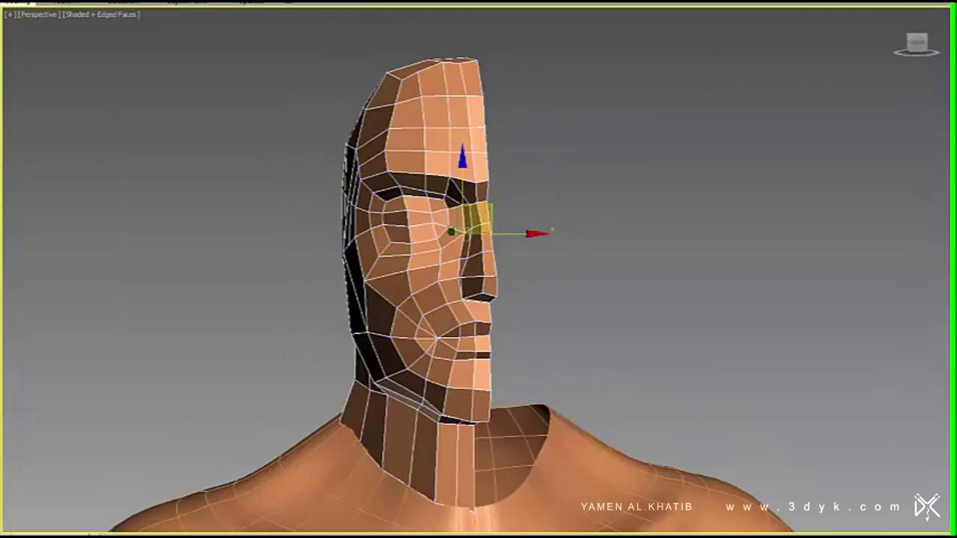
# - Frame the cheek and mouth area and select a vertex at the base of the nose
pyautogui.scroll(2, 478, 277)
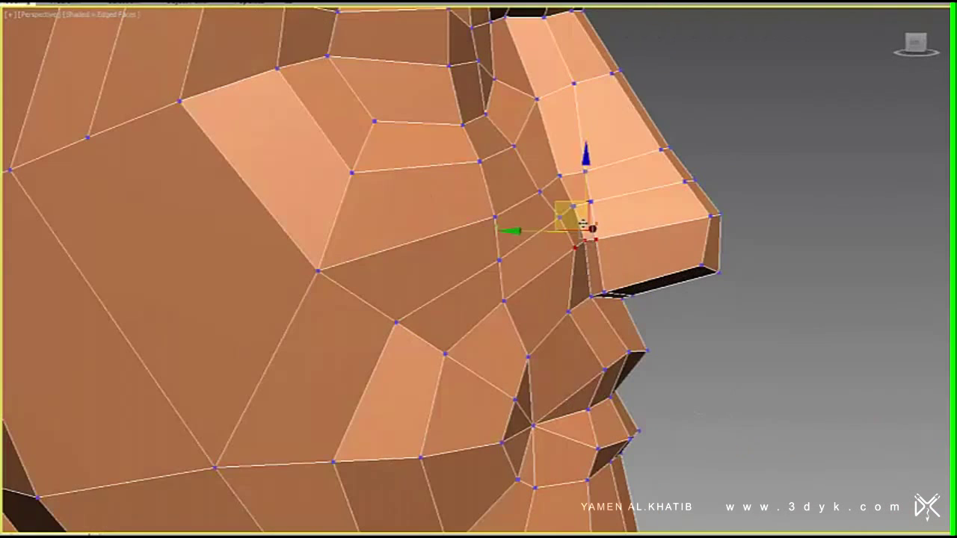
pyautogui.moveTo(503, 271)
pyautogui.keyDown('alt'); pyautogui.mouseDown(button='middle')
pyautogui.moveTo(444, 298)
pyautogui.moveTo(527, 292)
pyautogui.mouseUp(button='middle'); pyautogui.keyUp('alt')
pyautogui.scroll(5, 527, 291)
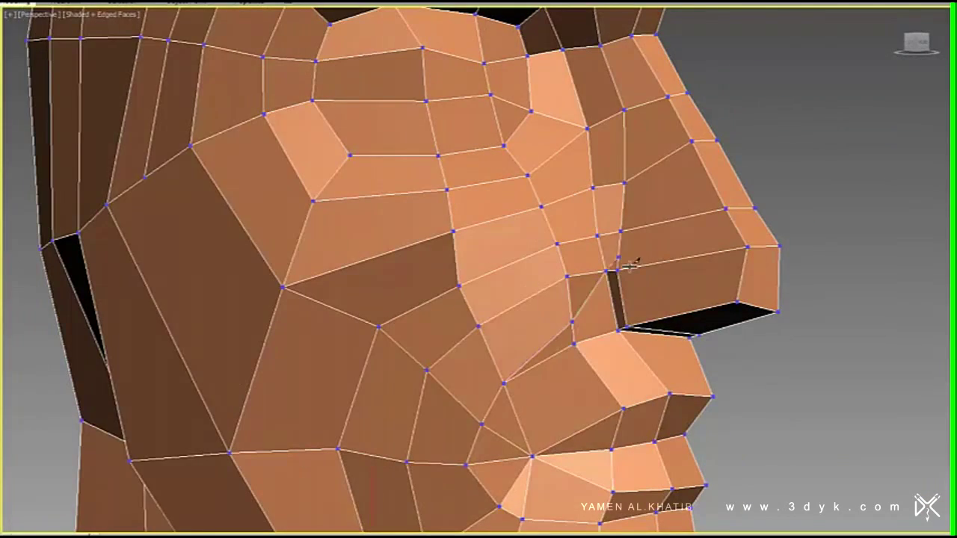
pyautogui.keyDown('alt'); pyautogui.moveTo(631, 264); pyautogui.dragTo(635, 223, button='middle'); pyautogui.keyUp('alt')
pyautogui.scroll(-3, 633, 396)
pyautogui.click(591, 293)
# - Orbit under and around the nose to inspect the nostril opening from several sides
pyautogui.scroll(2, 590, 293)
pyautogui.scroll(2, 591, 293)
pyautogui.keyDown('alt'); pyautogui.moveTo(696, 247); pyautogui.dragTo(714, 243, button='middle'); pyautogui.keyUp('alt')
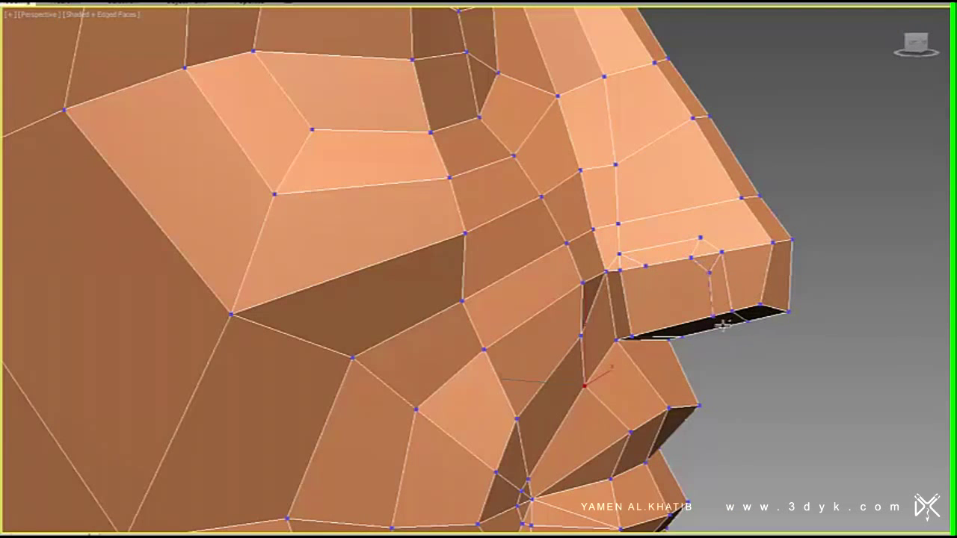
pyautogui.keyDown('alt'); pyautogui.moveTo(723, 323); pyautogui.dragTo(736, 322, button='middle'); pyautogui.keyUp('alt')
pyautogui.moveTo(655, 279)
pyautogui.keyDown('alt'); pyautogui.mouseDown(button='middle')
pyautogui.moveTo(686, 269)
pyautogui.moveTo(732, 299)
pyautogui.mouseUp(button='middle'); pyautogui.keyUp('alt')
pyautogui.keyDown('alt'); pyautogui.moveTo(654, 111); pyautogui.dragTo(745, 329, button='middle'); pyautogui.keyUp('alt')
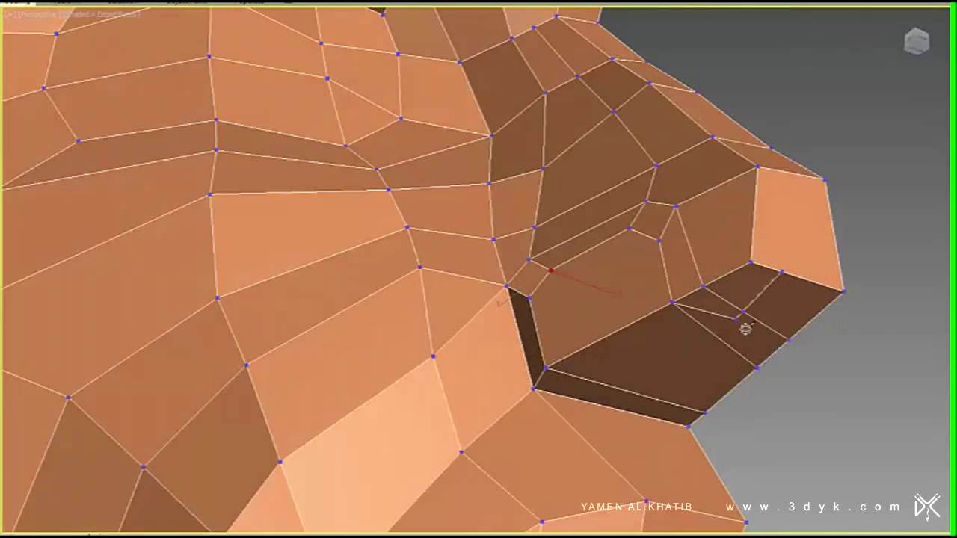
pyautogui.moveTo(603, 365)
pyautogui.keyDown('alt'); pyautogui.mouseDown(button='middle')
pyautogui.moveTo(677, 284)
pyautogui.moveTo(540, 258)
pyautogui.moveTo(528, 307)
pyautogui.mouseUp(button='middle'); pyautogui.keyUp('alt')
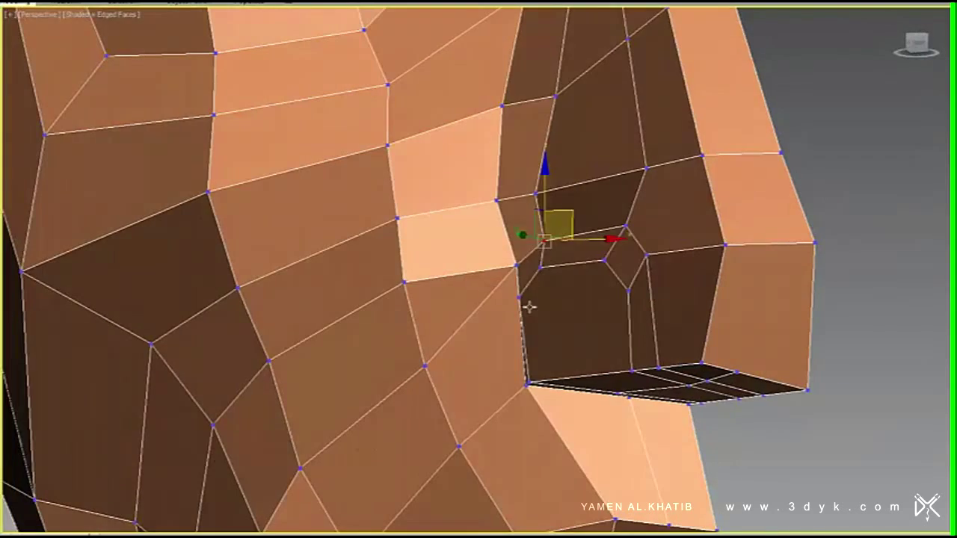
pyautogui.moveTo(585, 270)
pyautogui.keyDown('alt'); pyautogui.mouseDown(button='middle')
pyautogui.moveTo(637, 299)
pyautogui.moveTo(534, 324)
pyautogui.moveTo(537, 218)
pyautogui.mouseUp(button='middle'); pyautogui.keyUp('alt')
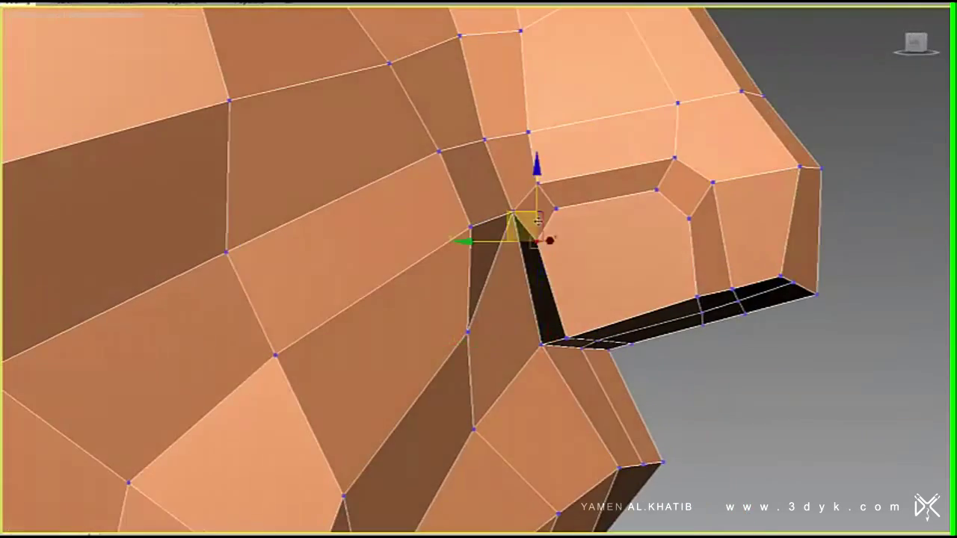
pyautogui.keyDown('alt'); pyautogui.moveTo(664, 202); pyautogui.dragTo(448, 415, button='middle'); pyautogui.keyUp('alt')
pyautogui.moveTo(479, 374)
pyautogui.keyDown('alt'); pyautogui.mouseDown(button='middle')
pyautogui.moveTo(523, 321)
pyautogui.moveTo(526, 378)
pyautogui.moveTo(598, 351)
pyautogui.mouseUp(button='middle'); pyautogui.keyUp('alt')
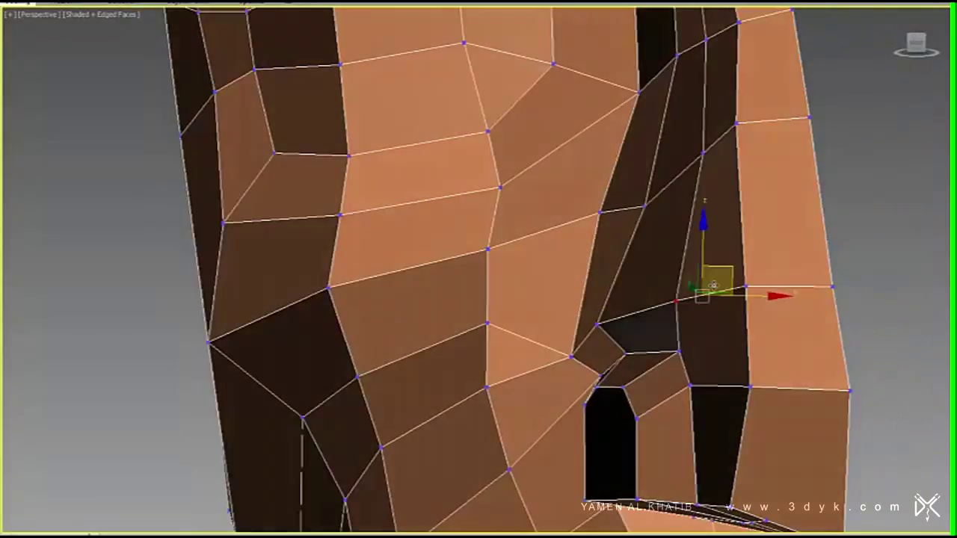
# - Select a vertex near the mouth corner and pull it into position
pyautogui.scroll(-5, 598, 351)
pyautogui.scroll(8, 635, 359)
pyautogui.rightClick(638, 360)
pyautogui.click(839, 317)
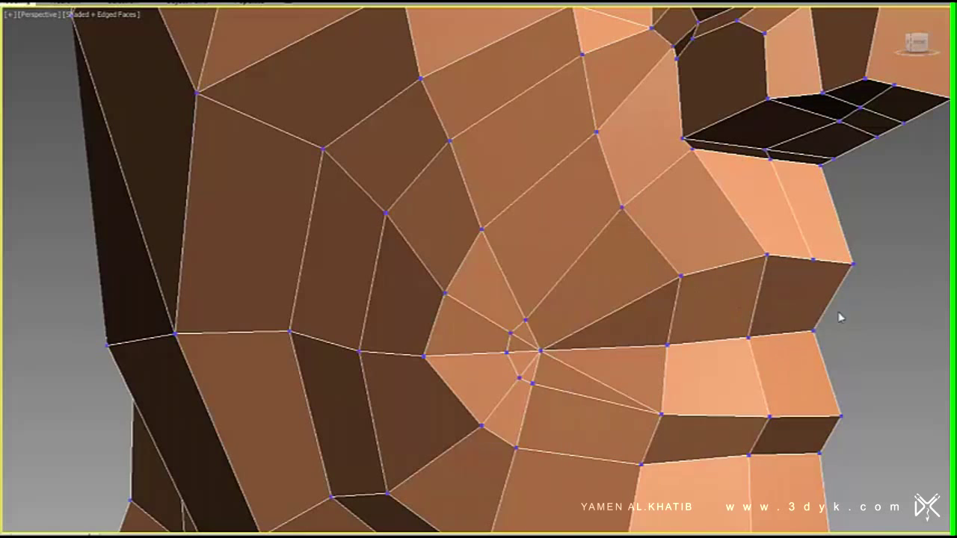
pyautogui.scroll(2, 543, 391)
pyautogui.scroll(4, 534, 278)
pyautogui.click(534, 277)
pyautogui.keyDown('alt'); pyautogui.moveTo(534, 278); pyautogui.dragTo(635, 336, button='middle'); pyautogui.keyUp('alt')
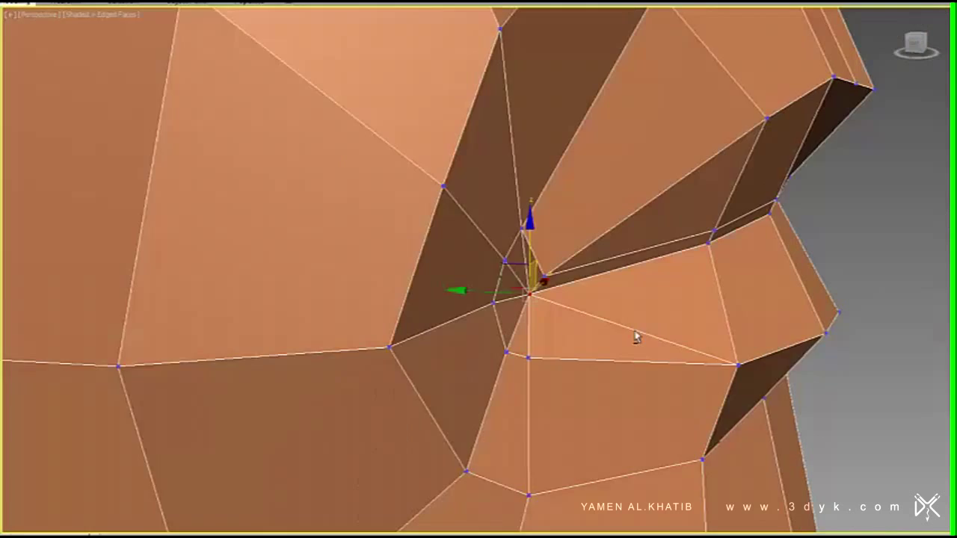
# - Reframe on the mouth corner, return to Vertex level, and select vertices beside the corner
pyautogui.click(535, 276)
pyautogui.keyDown('alt'); pyautogui.moveTo(534, 276); pyautogui.dragTo(489, 240, button='middle'); pyautogui.keyUp('alt')
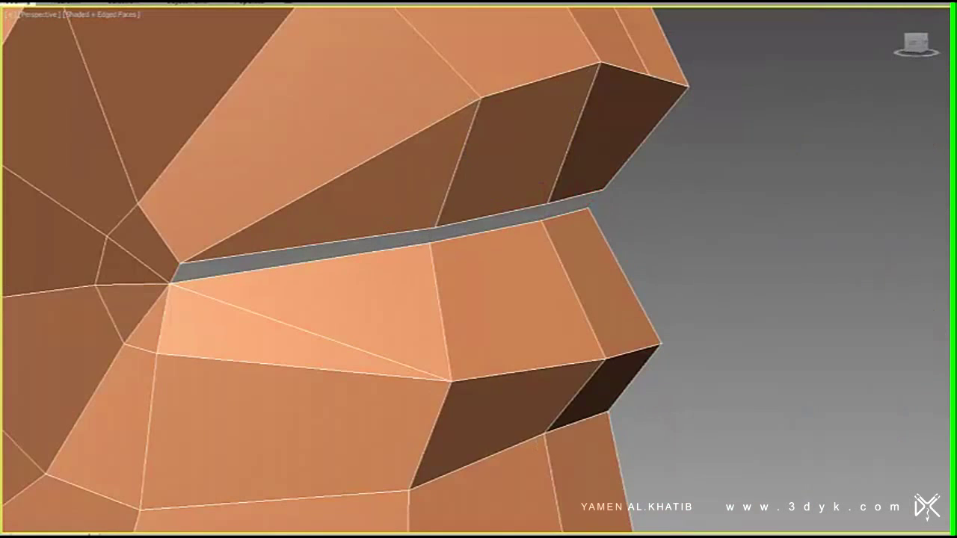
pyautogui.keyDown('alt'); pyautogui.moveTo(187, 258); pyautogui.dragTo(187, 258, button='middle'); pyautogui.keyUp('alt')
pyautogui.moveTo(235, 284); pyautogui.dragTo(354, 274, button='middle')
pyautogui.rightClick(354, 356)
pyautogui.click(329, 331)
pyautogui.click(386, 264)
pyautogui.click(351, 346)
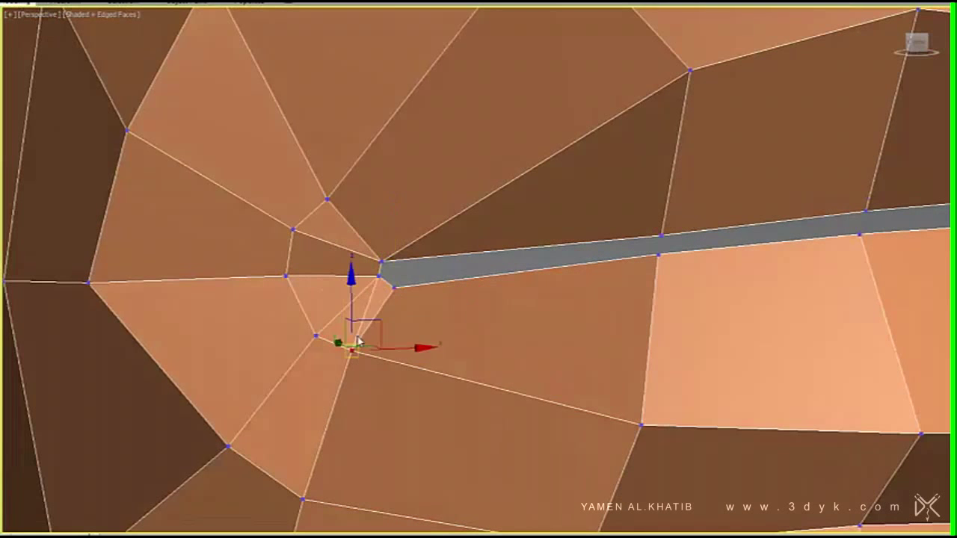
# - Select a vertex on the upper lip line
pyautogui.scroll(-3, 344, 299)
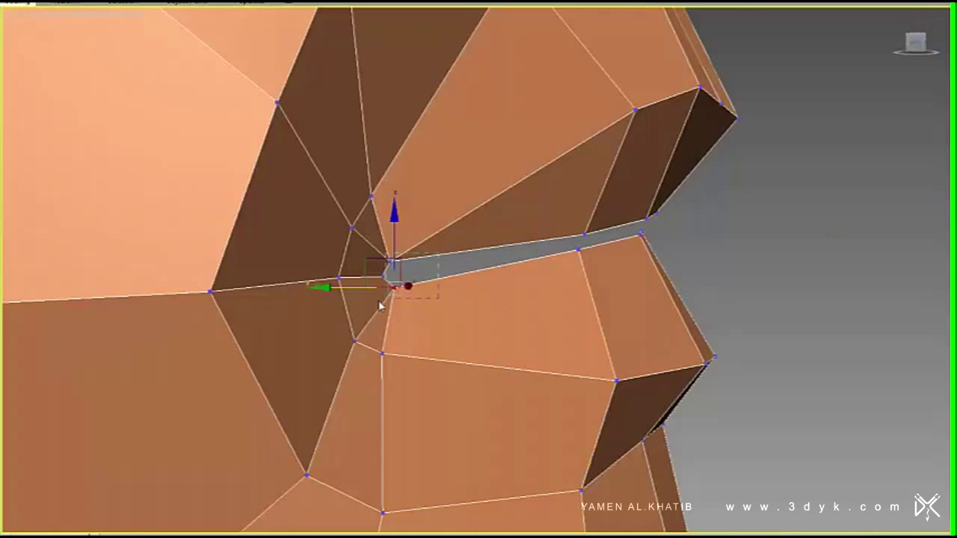
pyautogui.scroll(-2, 344, 303)
pyautogui.scroll(3, 343, 312)
pyautogui.moveTo(353, 390); pyautogui.dragTo(486, 314, button='middle')
pyautogui.click(609, 282)
pyautogui.keyDown('alt'); pyautogui.moveTo(631, 259); pyautogui.dragTo(651, 270, button='middle'); pyautogui.keyUp('alt')
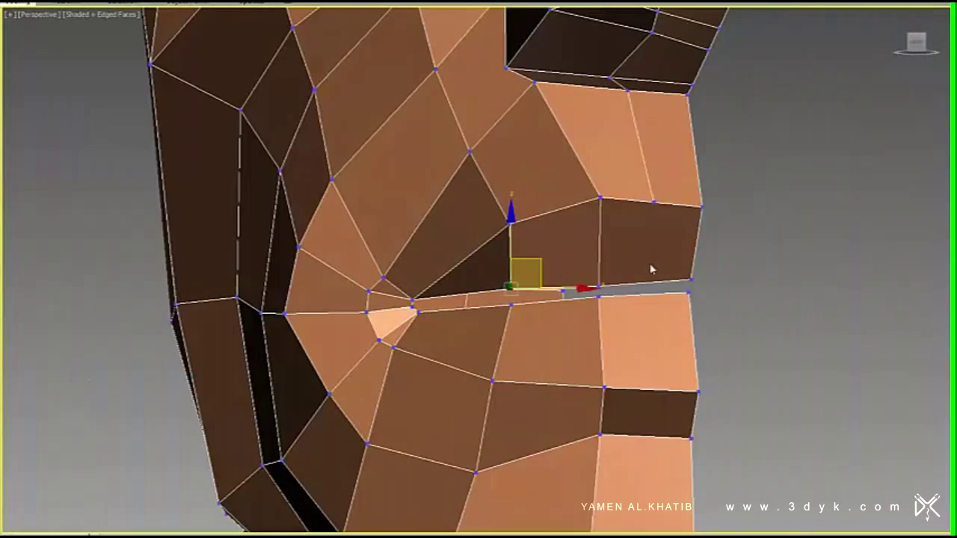
# - Select the lower-lip corner vertex, then restore an earlier view of the mouth
pyautogui.scroll(-3, 646, 253)
pyautogui.scroll(3, 802, 219)
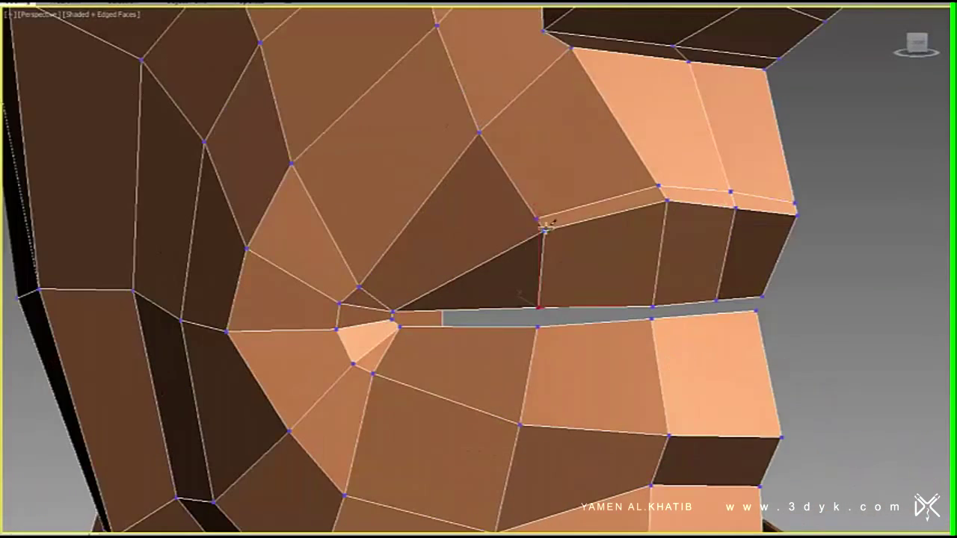
pyautogui.keyDown('alt'); pyautogui.moveTo(791, 425); pyautogui.dragTo(648, 406, button='middle'); pyautogui.keyUp('alt')
pyautogui.click(647, 406)
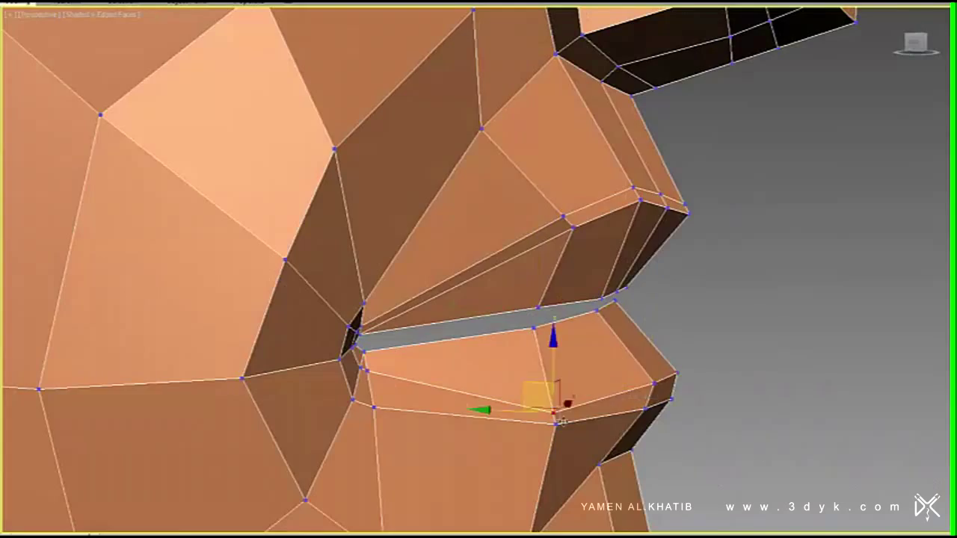
pyautogui.keyDown('alt'); pyautogui.moveTo(563, 422); pyautogui.dragTo(661, 288, button='middle'); pyautogui.keyUp('alt')
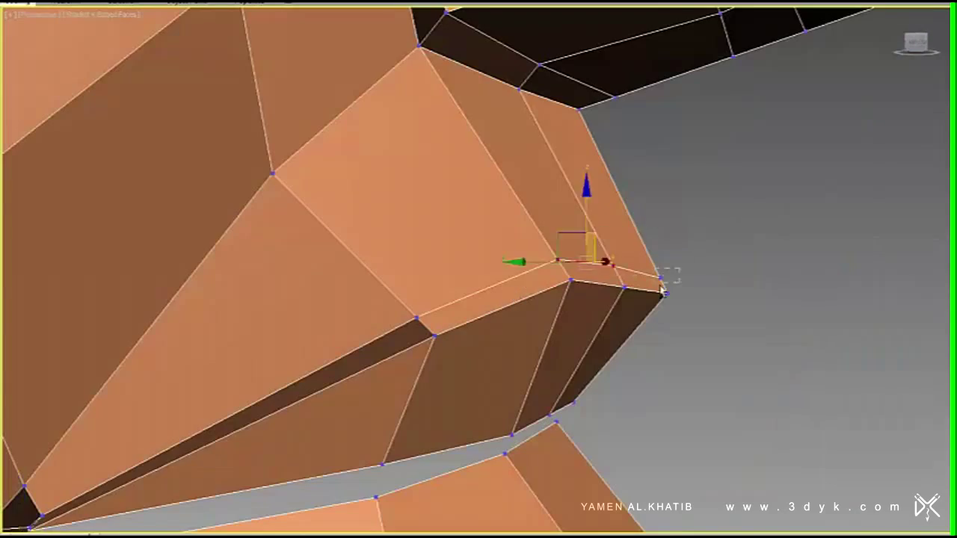
pyautogui.hotkey('shift', 'z')
pyautogui.hotkey('shift', 'z')
pyautogui.hotkey('shift', 'z')
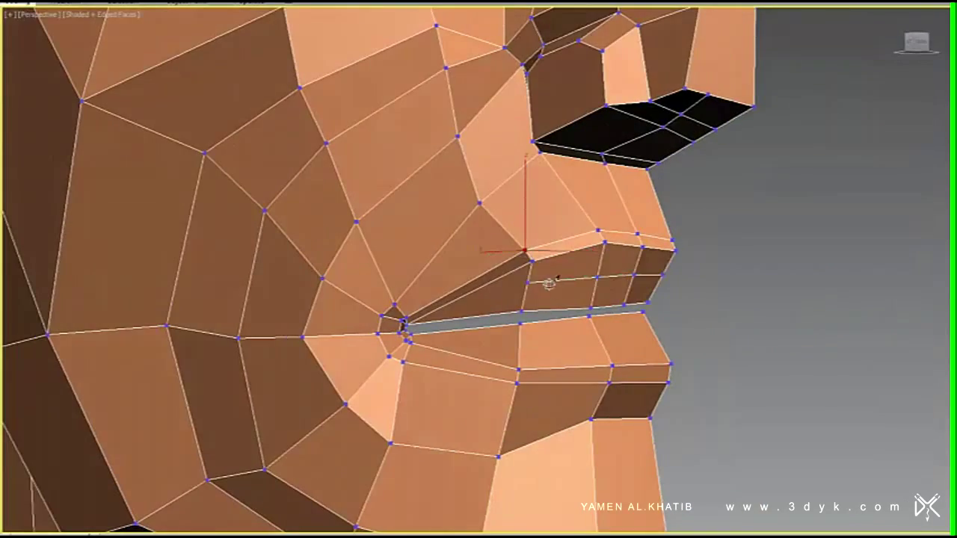
pyautogui.hotkey('shift', 'z')
pyautogui.hotkey('shift', 'z')
pyautogui.hotkey('shift', 'z')
pyautogui.hotkey('shift', 'z')
pyautogui.hotkey('shift', 'z')
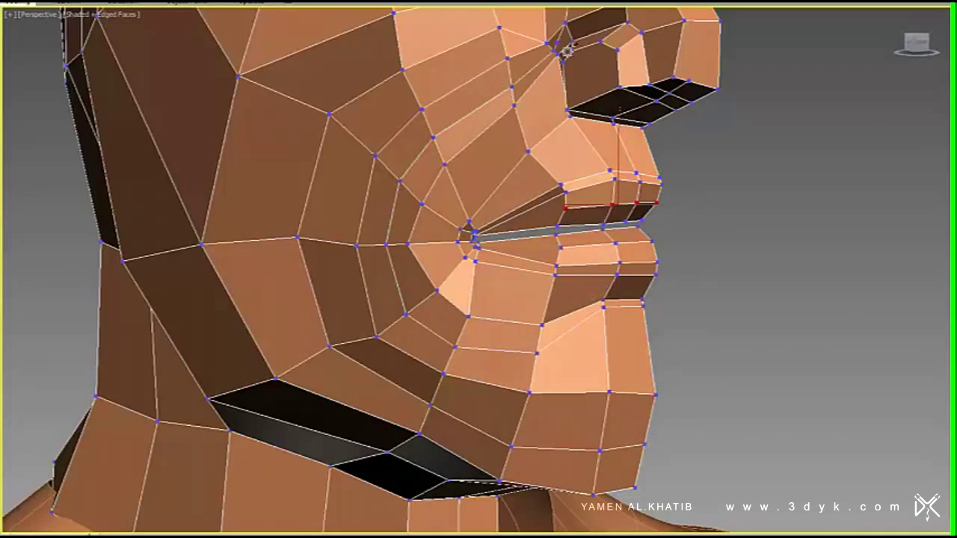
# - Run QuickSlice from the quad menu across the nose, restoring earlier views with Shift+Z
pyautogui.hotkey('shift', 'z')
pyautogui.hotkey('shift', 'z')
pyautogui.hotkey('shift', 'z')
pyautogui.hotkey('shift', 'z')
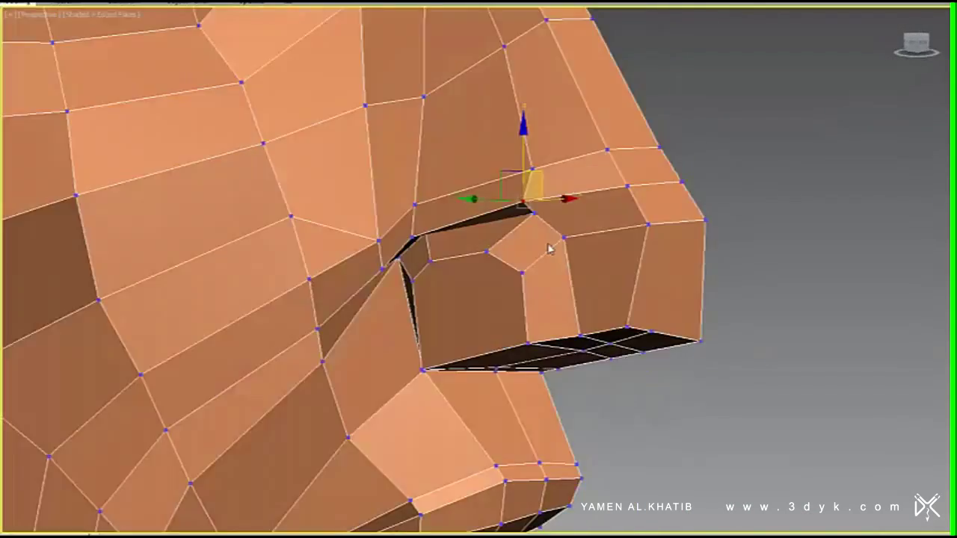
pyautogui.hotkey('shift', 'z')
pyautogui.hotkey('shift', 'z')
pyautogui.hotkey('shift', 'z')
pyautogui.hotkey('shift', 'z')
pyautogui.rightClick(411, 367)
pyautogui.click(388, 263)
pyautogui.hotkey('shift', 'z')
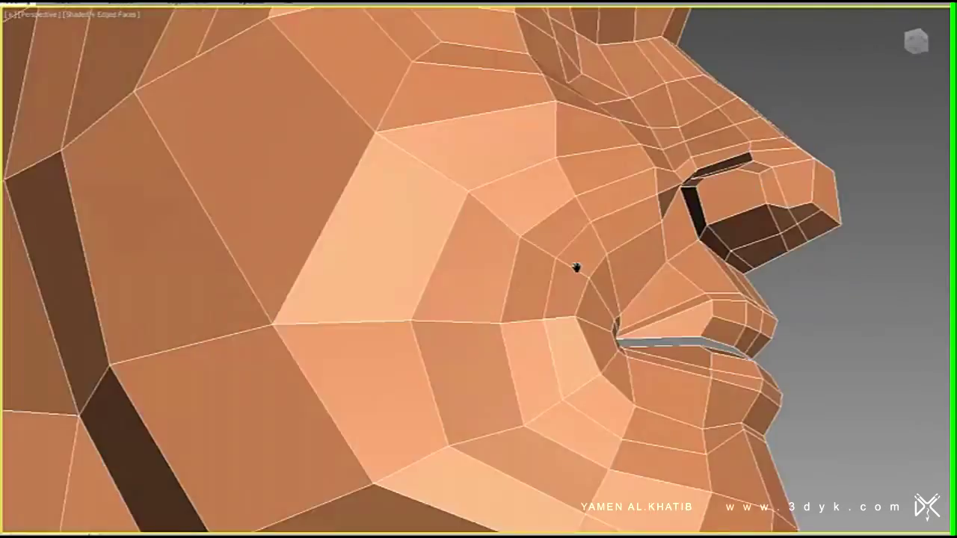
pyautogui.hotkey('shift', 'z')
pyautogui.hotkey('shift', 'z')
pyautogui.hotkey('shift', 'z')
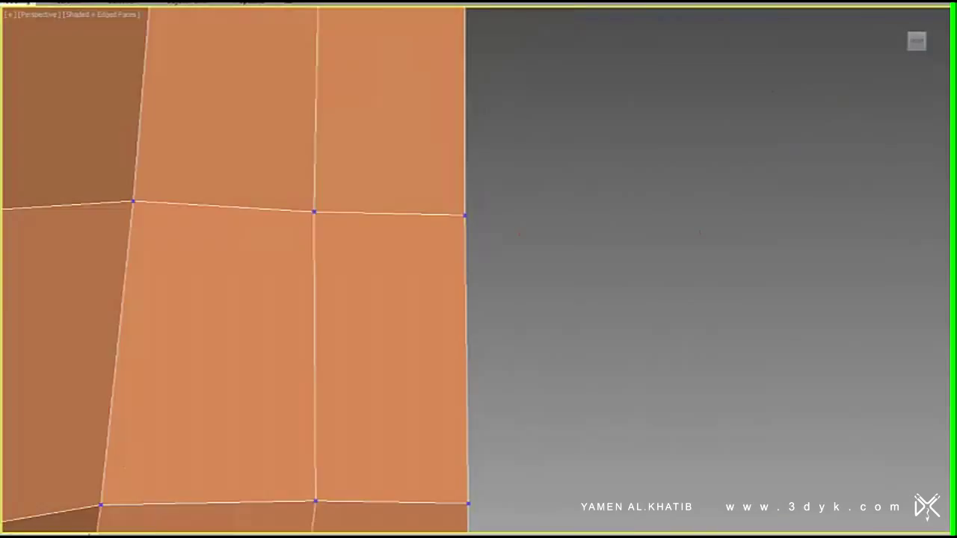
# - Repeat the QuickSlice to cut another loop across the nose, checking the nostril side
pyautogui.rightClick(562, 331)
pyautogui.click(523, 236)
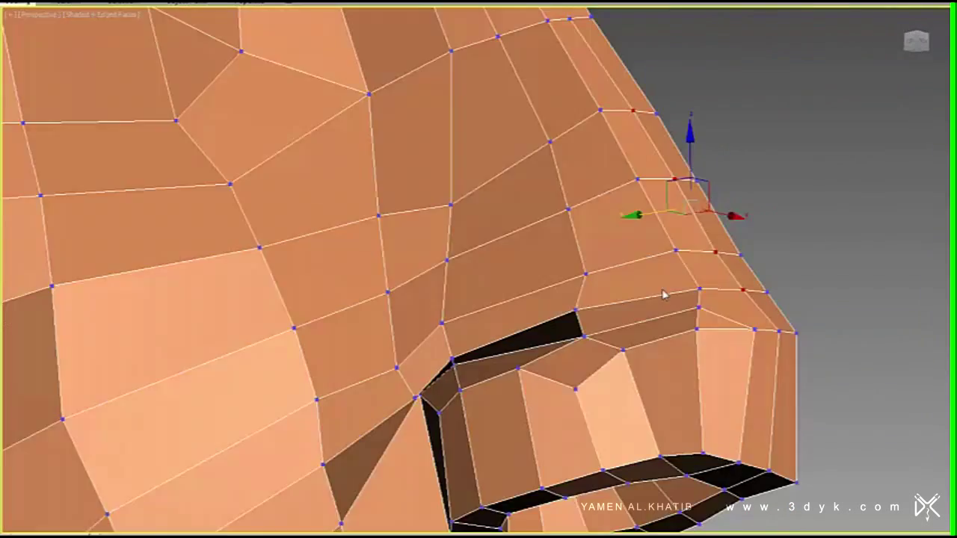
pyautogui.keyDown('alt'); pyautogui.moveTo(662, 294); pyautogui.dragTo(657, 154, button='middle'); pyautogui.keyUp('alt')
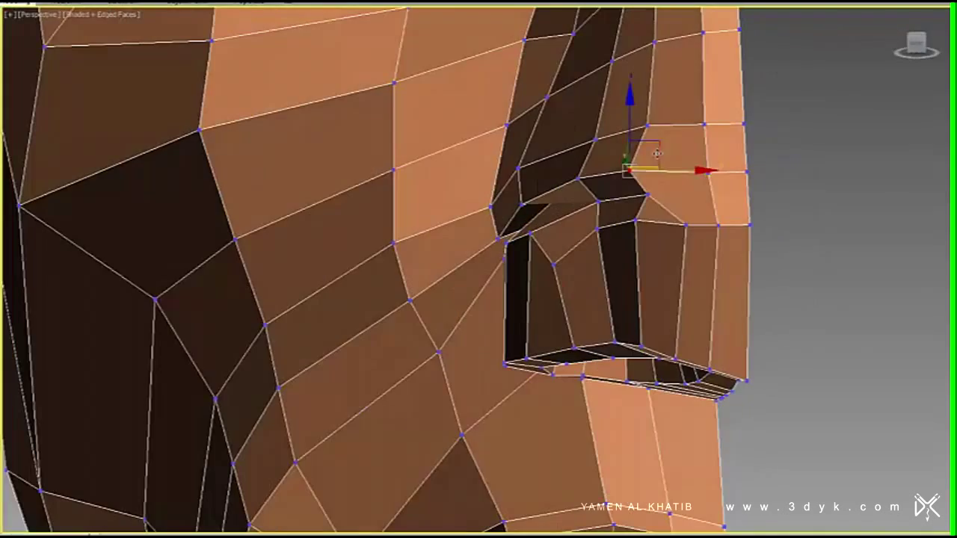
pyautogui.moveTo(641, 219)
pyautogui.keyDown('alt'); pyautogui.mouseDown(button='middle')
pyautogui.moveTo(655, 291)
pyautogui.moveTo(581, 265)
pyautogui.moveTo(600, 316)
pyautogui.moveTo(635, 294)
pyautogui.mouseUp(button='middle'); pyautogui.keyUp('alt')
pyautogui.moveTo(620, 255)
pyautogui.keyDown('alt'); pyautogui.mouseDown(button='middle')
pyautogui.moveTo(840, 261)
pyautogui.moveTo(575, 208)
pyautogui.mouseUp(button='middle'); pyautogui.keyUp('alt')
# - Orbit around the mouth corner and nose to inspect the denser nose mesh
pyautogui.moveTo(393, 331)
pyautogui.keyDown('alt'); pyautogui.mouseDown(button='middle')
pyautogui.moveTo(495, 184)
pyautogui.moveTo(463, 323)
pyautogui.mouseUp(button='middle'); pyautogui.keyUp('alt')
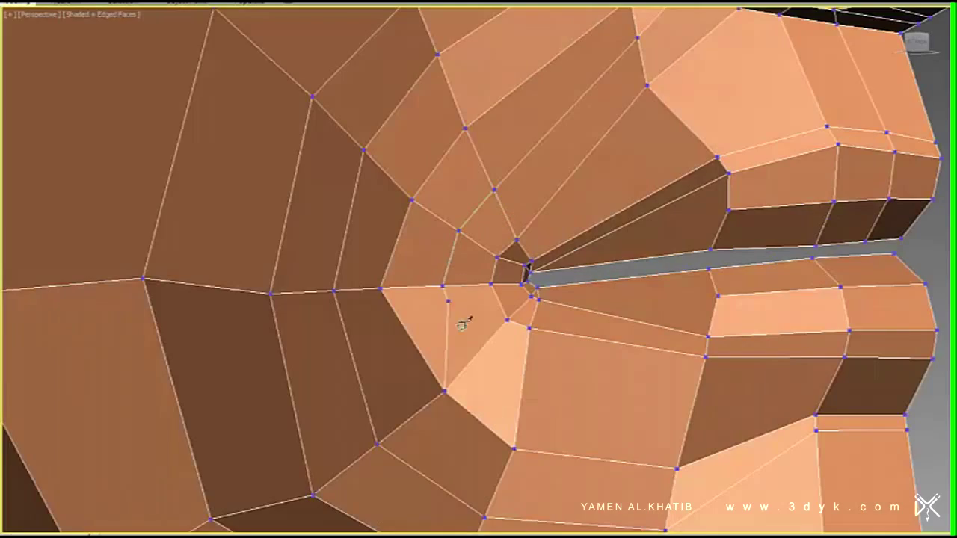
pyautogui.keyDown('alt'); pyautogui.moveTo(464, 241); pyautogui.dragTo(585, 186, button='middle'); pyautogui.keyUp('alt')
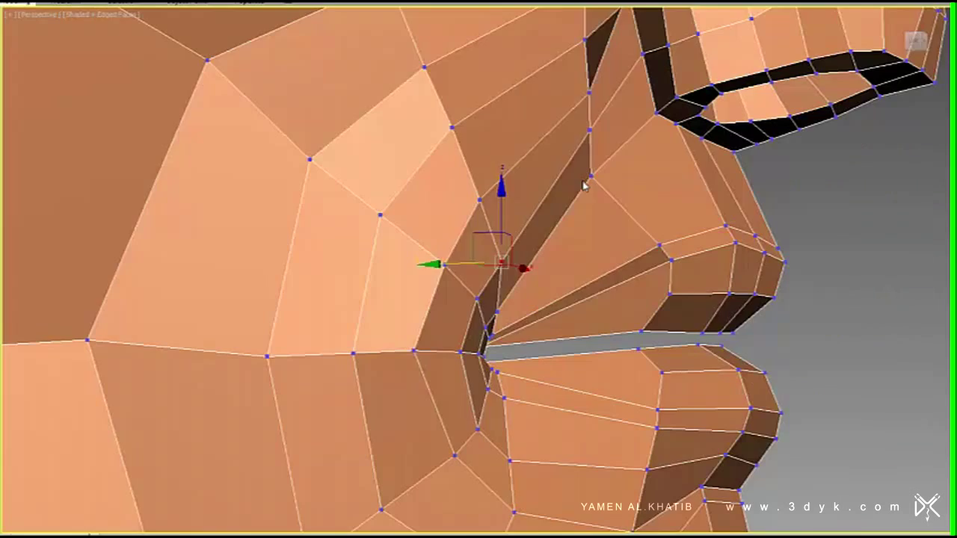
pyautogui.keyDown('alt'); pyautogui.moveTo(582, 105); pyautogui.dragTo(630, 157, button='middle'); pyautogui.keyUp('alt')
pyautogui.moveTo(749, 172)
pyautogui.keyDown('alt'); pyautogui.mouseDown(button='middle')
pyautogui.moveTo(664, 355)
pyautogui.moveTo(577, 146)
pyautogui.mouseUp(button='middle'); pyautogui.keyUp('alt')
pyautogui.keyDown('alt'); pyautogui.moveTo(564, 219); pyautogui.dragTo(723, 258, button='middle'); pyautogui.keyUp('alt')
pyautogui.moveTo(633, 222)
pyautogui.keyDown('alt'); pyautogui.mouseDown(button='middle')
pyautogui.moveTo(644, 221)
pyautogui.moveTo(620, 343)
pyautogui.mouseUp(button='middle'); pyautogui.keyUp('alt')
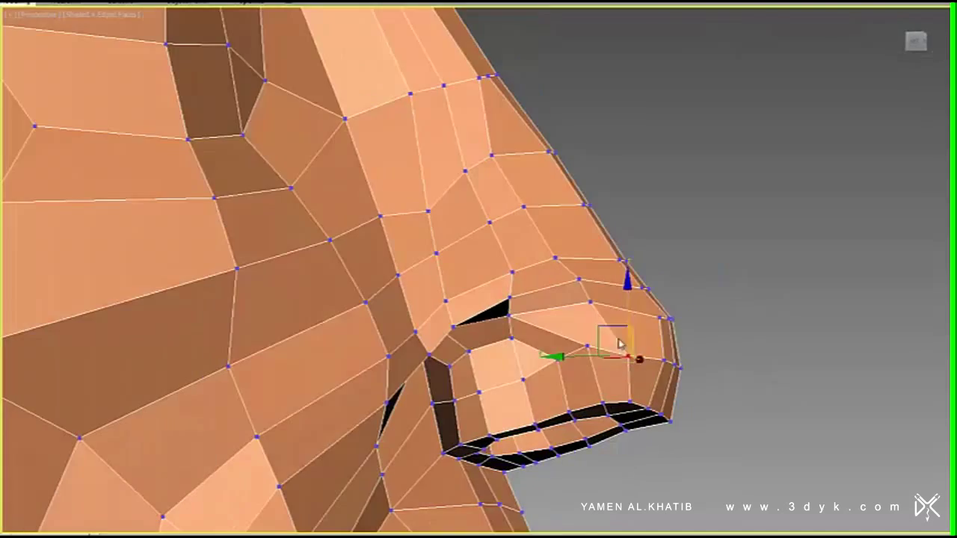
pyautogui.keyDown('alt'); pyautogui.moveTo(566, 379); pyautogui.dragTo(580, 382, button='middle'); pyautogui.keyUp('alt')
pyautogui.rightClick(583, 382)
pyautogui.moveTo(632, 112)
pyautogui.keyDown('alt'); pyautogui.mouseDown(button='middle')
pyautogui.moveTo(632, 299)
pyautogui.moveTo(632, 282)
pyautogui.moveTo(548, 302)
pyautogui.mouseUp(button='middle'); pyautogui.keyUp('alt')
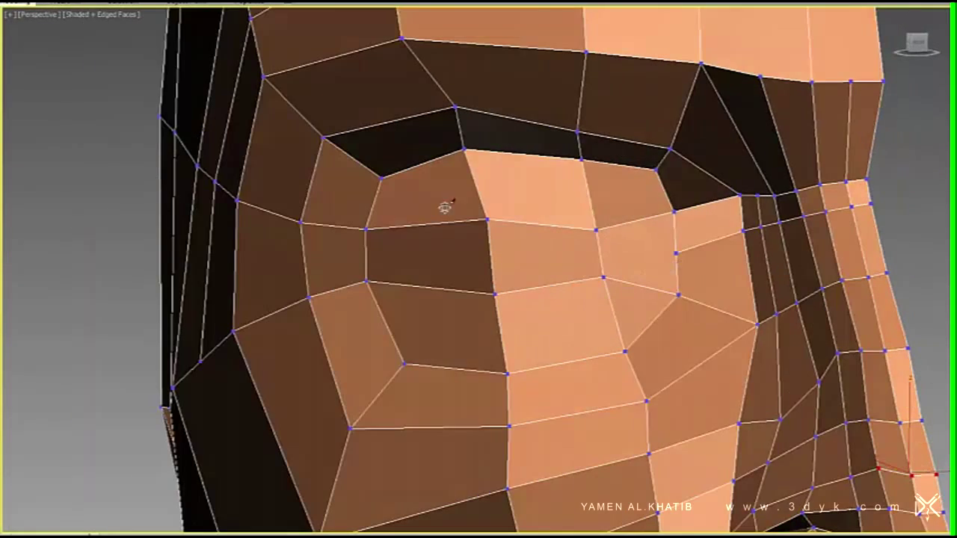
# - Select lower-lid vertices and pull the eye-corner vertex into place
pyautogui.click(633, 257)
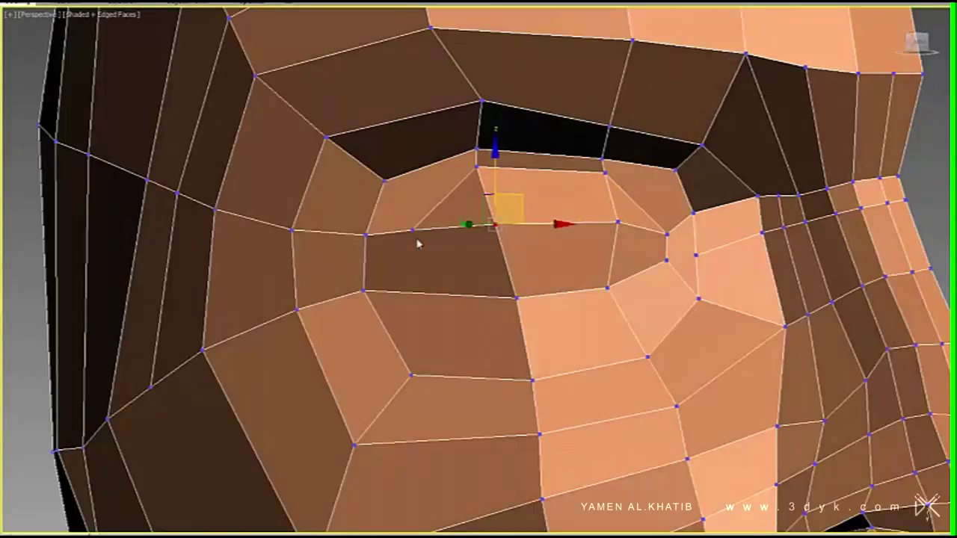
pyautogui.click(413, 231)
pyautogui.keyDown('alt'); pyautogui.moveTo(443, 278); pyautogui.dragTo(437, 334, button='middle'); pyautogui.keyUp('alt')
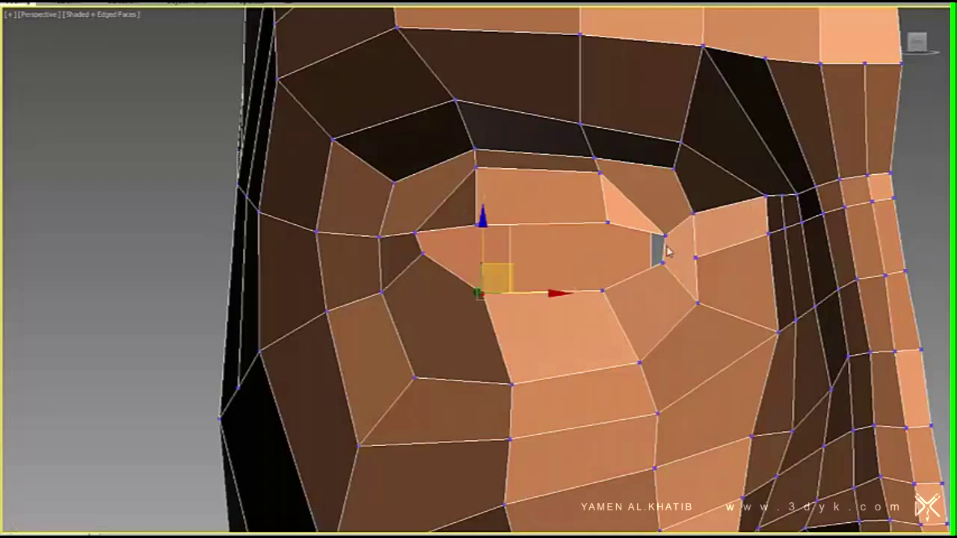
pyautogui.moveTo(662, 235); pyautogui.dragTo(644, 217)
# - Orbit around the eye opening to check its shape from side and front
pyautogui.moveTo(465, 193)
pyautogui.keyDown('alt'); pyautogui.mouseDown(button='middle')
pyautogui.moveTo(613, 241)
pyautogui.moveTo(633, 234)
pyautogui.mouseUp(button='middle'); pyautogui.keyUp('alt')
pyautogui.moveTo(423, 217)
pyautogui.keyDown('alt'); pyautogui.mouseDown(button='middle')
pyautogui.moveTo(438, 324)
pyautogui.moveTo(438, 277)
pyautogui.moveTo(474, 301)
pyautogui.moveTo(643, 296)
pyautogui.mouseUp(button='middle'); pyautogui.keyUp('alt')
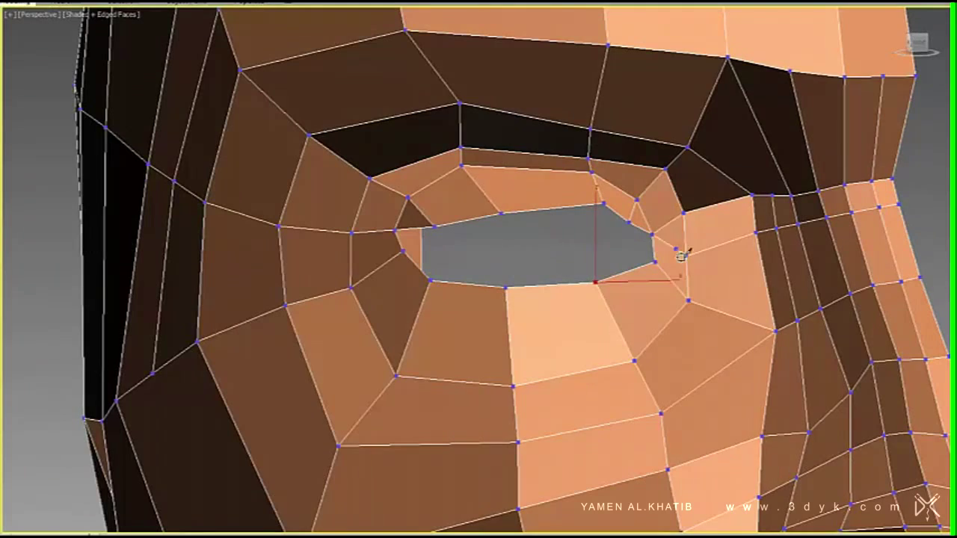
pyautogui.moveTo(673, 236)
pyautogui.keyDown('alt'); pyautogui.mouseDown(button='middle')
pyautogui.moveTo(562, 246)
pyautogui.moveTo(576, 202)
pyautogui.moveTo(628, 206)
pyautogui.mouseUp(button='middle'); pyautogui.keyUp('alt')
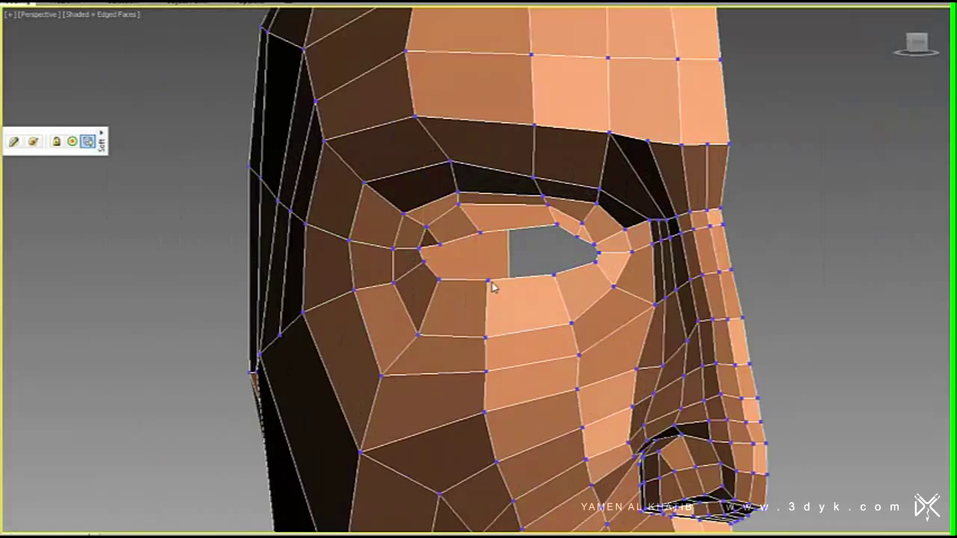
pyautogui.keyDown('alt'); pyautogui.moveTo(425, 228); pyautogui.dragTo(434, 308, button='middle'); pyautogui.keyUp('alt')
pyautogui.keyDown('alt'); pyautogui.moveTo(432, 267); pyautogui.dragTo(532, 288, button='middle'); pyautogui.keyUp('alt')
pyautogui.keyDown('alt'); pyautogui.moveTo(297, 476); pyautogui.dragTo(254, 471, button='middle'); pyautogui.keyUp('alt')
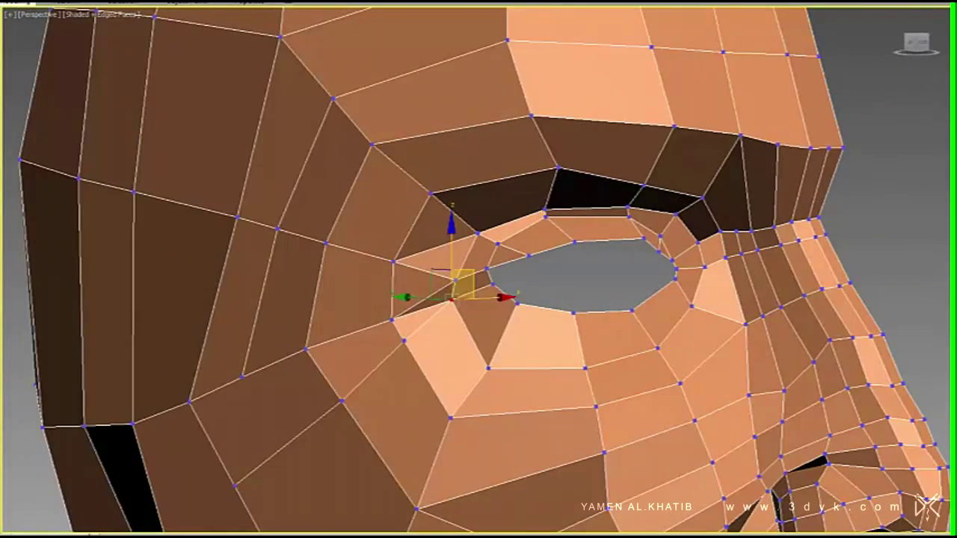
pyautogui.scroll(-3, 444, 283)
pyautogui.moveTo(454, 284)
pyautogui.keyDown('alt'); pyautogui.mouseDown(button='middle')
pyautogui.moveTo(576, 277)
pyautogui.moveTo(562, 279)
pyautogui.moveTo(585, 315)
pyautogui.moveTo(531, 321)
pyautogui.mouseUp(button='middle'); pyautogui.keyUp('alt')
# - Select the eye-corner vertices and review the rounded socket from several angles
pyautogui.rightClick(532, 321)
pyautogui.click(630, 348)
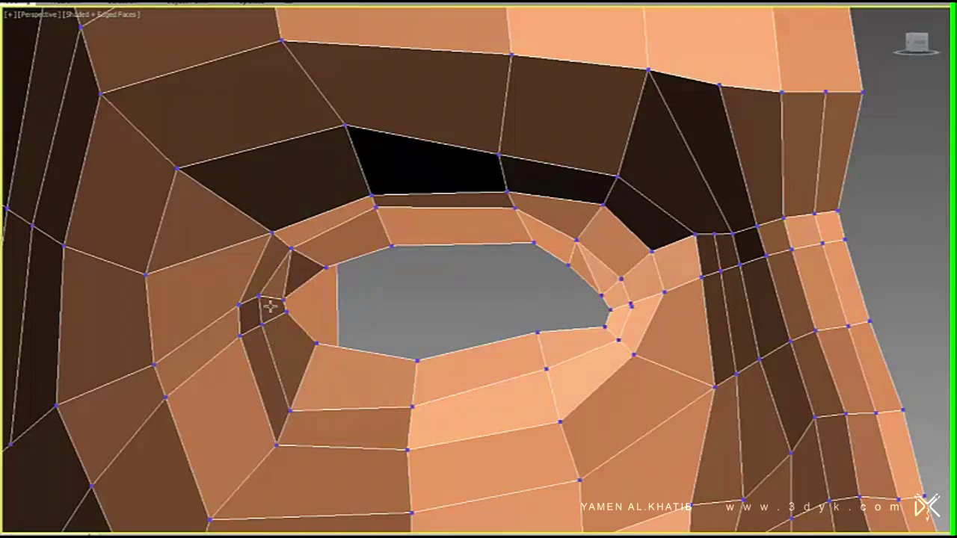
pyautogui.moveTo(625, 202)
pyautogui.keyDown('alt'); pyautogui.mouseDown(button='middle')
pyautogui.moveTo(459, 369)
pyautogui.moveTo(422, 256)
pyautogui.mouseUp(button='middle'); pyautogui.keyUp('alt')
pyautogui.keyDown('alt'); pyautogui.moveTo(456, 342); pyautogui.dragTo(454, 347, button='middle'); pyautogui.keyUp('alt')
pyautogui.scroll(-5, 593, 256)
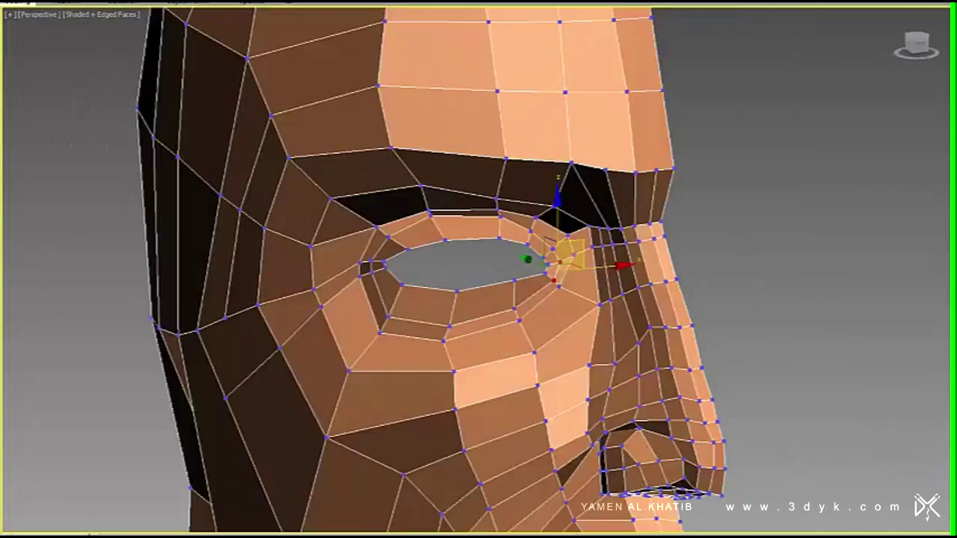
pyautogui.keyDown('alt'); pyautogui.moveTo(593, 257); pyautogui.dragTo(523, 284, button='middle'); pyautogui.keyUp('alt')
pyautogui.scroll(5, 380, 312)
pyautogui.moveTo(380, 312)
pyautogui.keyDown('alt'); pyautogui.mouseDown(button='middle')
pyautogui.moveTo(431, 267)
pyautogui.moveTo(518, 295)
pyautogui.moveTo(474, 274)
pyautogui.moveTo(492, 357)
pyautogui.moveTo(603, 277)
pyautogui.moveTo(513, 321)
pyautogui.moveTo(581, 309)
pyautogui.moveTo(559, 293)
pyautogui.moveTo(561, 273)
pyautogui.moveTo(599, 267)
pyautogui.moveTo(568, 329)
pyautogui.moveTo(576, 247)
pyautogui.mouseUp(button='middle'); pyautogui.keyUp('alt')
pyautogui.scroll(-5, 560, 273)
# - Orbit the head to a close-up of the eye socket
pyautogui.scroll(3, 569, 244)
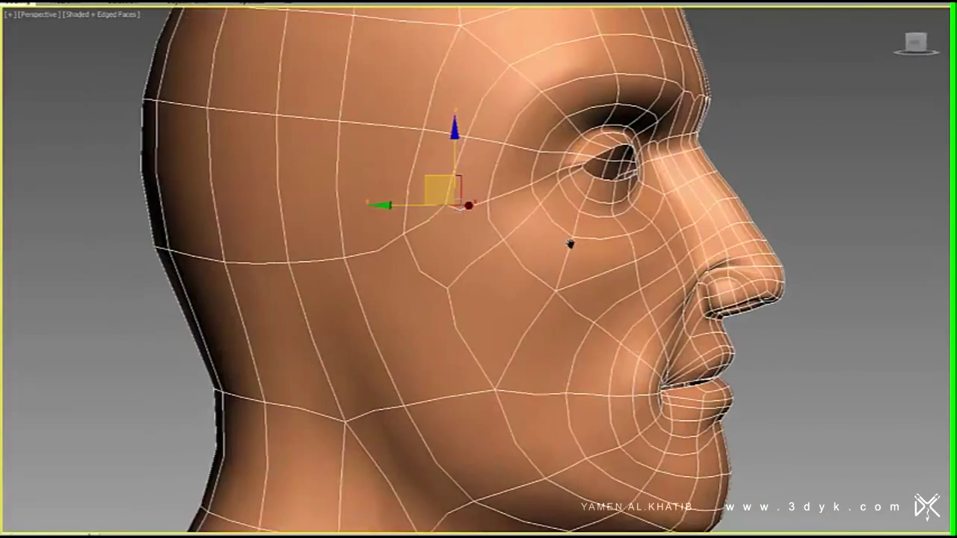
pyautogui.rightClick(647, 274)
pyautogui.keyDown('alt'); pyautogui.moveTo(582, 298); pyautogui.dragTo(664, 251, button='middle'); pyautogui.keyUp('alt')
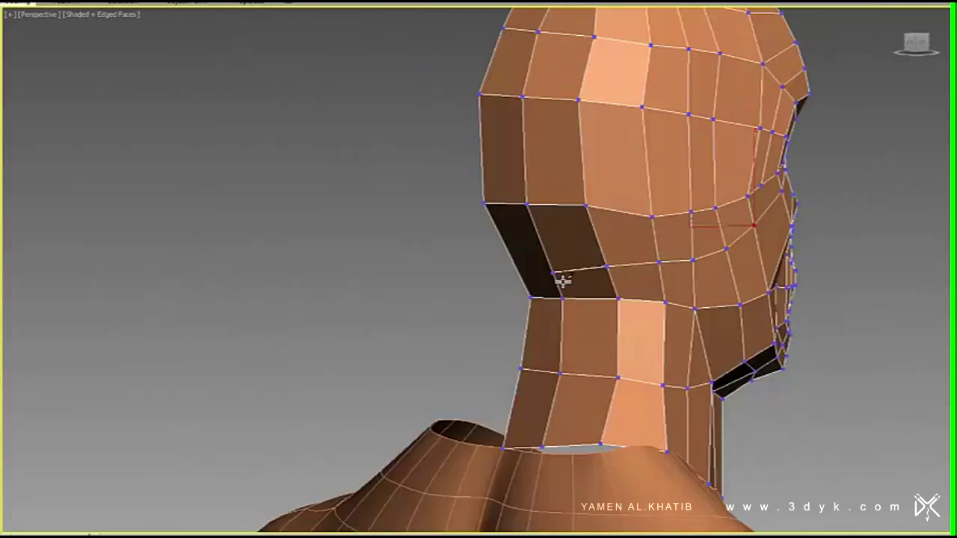
pyautogui.scroll(5, 562, 280)
pyautogui.moveTo(562, 280)
pyautogui.keyDown('alt'); pyautogui.mouseDown(button='middle')
pyautogui.moveTo(653, 308)
pyautogui.moveTo(769, 233)
pyautogui.mouseUp(button='middle'); pyautogui.keyUp('alt')
pyautogui.keyDown('alt'); pyautogui.moveTo(442, 349); pyautogui.dragTo(530, 299, button='middle'); pyautogui.keyUp('alt')
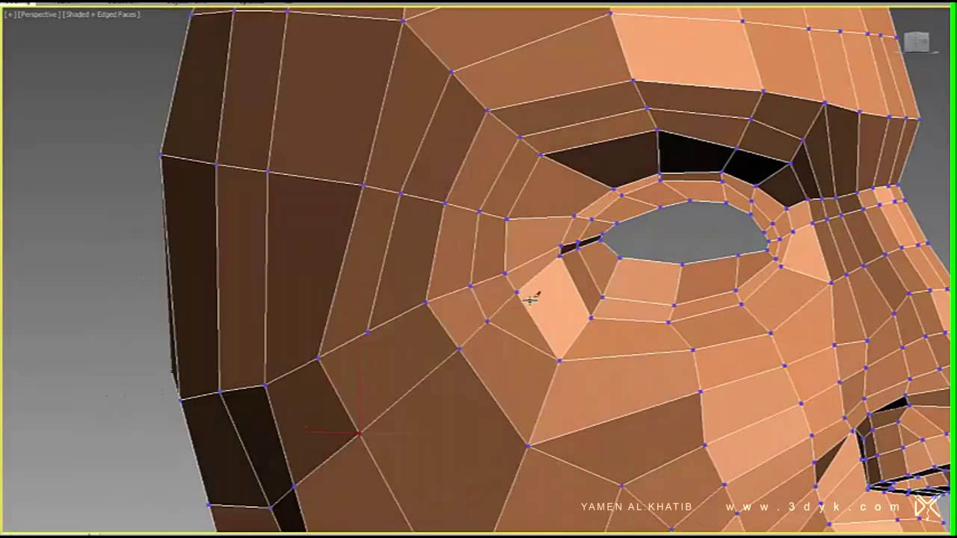
# - In Vertex mode, add a Swift Loop below the eye and select the inner eye-corner vertex
pyautogui.press('1')
pyautogui.moveTo(551, 338)
pyautogui.keyDown('alt'); pyautogui.mouseDown(button='middle')
pyautogui.moveTo(598, 299)
pyautogui.moveTo(560, 373)
pyautogui.mouseUp(button='middle'); pyautogui.keyUp('alt')
pyautogui.click(630, 403)
pyautogui.click(513, 313)
pyautogui.keyDown('alt'); pyautogui.moveTo(512, 312); pyautogui.dragTo(539, 254, button='middle'); pyautogui.keyUp('alt')
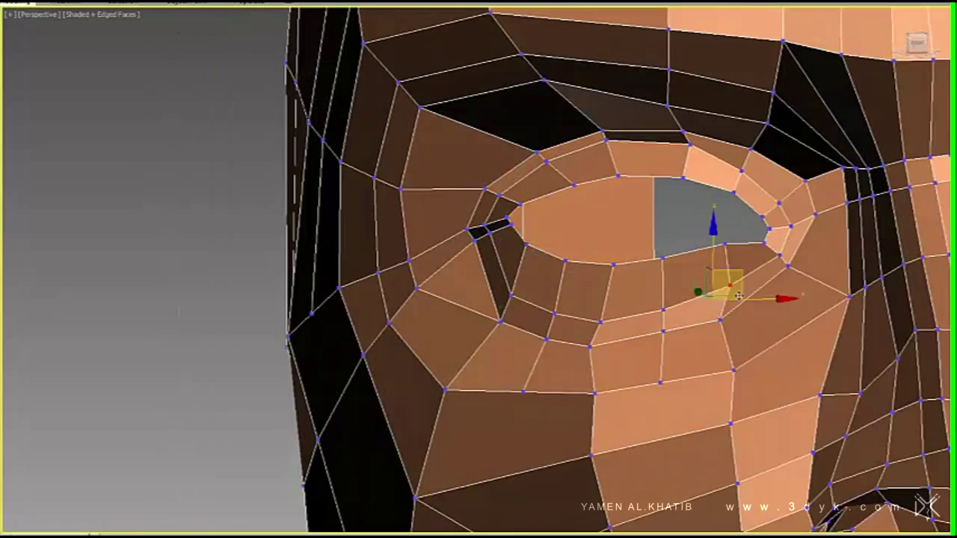
pyautogui.moveTo(688, 323)
pyautogui.keyDown('alt'); pyautogui.mouseDown(button='middle')
pyautogui.moveTo(535, 145)
pyautogui.moveTo(430, 237)
pyautogui.mouseUp(button='middle'); pyautogui.keyUp('alt')
pyautogui.moveTo(468, 189)
pyautogui.keyDown('alt'); pyautogui.mouseDown(button='middle')
pyautogui.moveTo(538, 142)
pyautogui.moveTo(446, 122)
pyautogui.moveTo(504, 186)
pyautogui.moveTo(429, 276)
pyautogui.moveTo(554, 124)
pyautogui.moveTo(366, 160)
pyautogui.moveTo(397, 192)
pyautogui.mouseUp(button='middle'); pyautogui.keyUp('alt')
# - Frame the whole head from the side and activate Move (W) for the eyeball sphere
pyautogui.scroll(-5, 429, 276)
pyautogui.scroll(2, 493, 141)
pyautogui.scroll(-3, 493, 140)
pyautogui.keyDown('alt'); pyautogui.moveTo(493, 141); pyautogui.dragTo(546, 168, button='middle'); pyautogui.keyUp('alt')
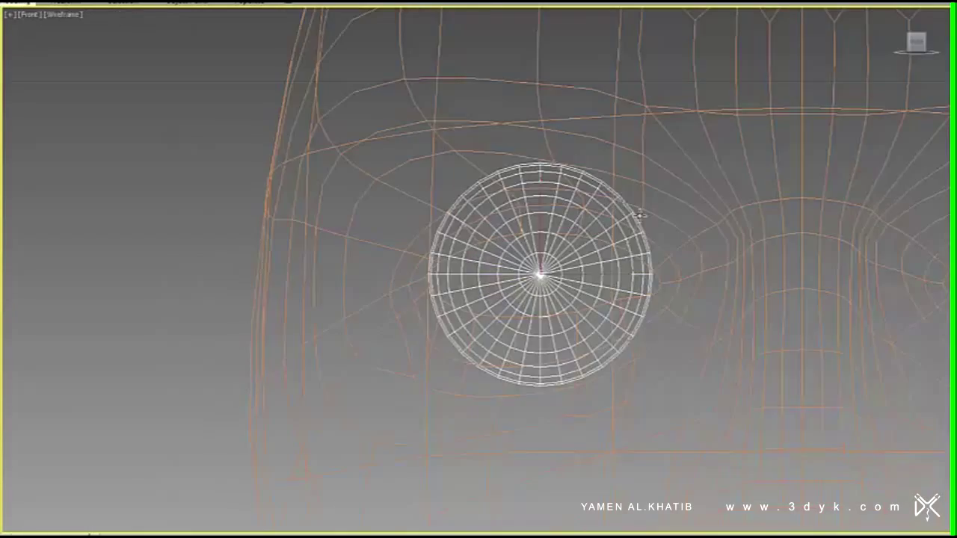
pyautogui.press('w')
pyautogui.moveTo(641, 216); pyautogui.dragTo(604, 218, button='middle')
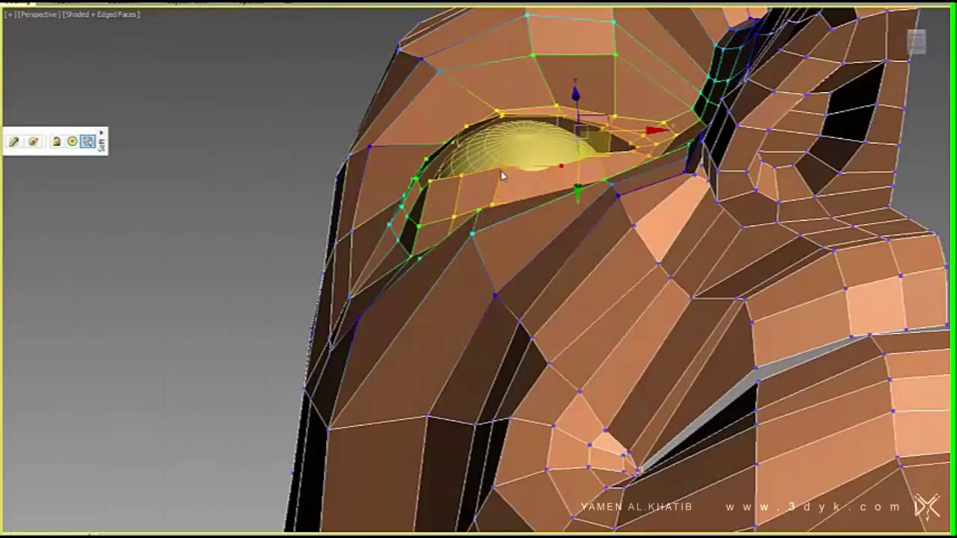
# - Select an upper-eyelid vertex and orbit around the eye to check it
pyautogui.keyDown('alt'); pyautogui.moveTo(550, 200); pyautogui.dragTo(453, 138, button='middle'); pyautogui.keyUp('alt')
pyautogui.moveTo(452, 251)
pyautogui.keyDown('alt'); pyautogui.mouseDown(button='middle')
pyautogui.moveTo(499, 161)
pyautogui.moveTo(748, 120)
pyautogui.mouseUp(button='middle'); pyautogui.keyUp('alt')
pyautogui.keyDown('alt'); pyautogui.moveTo(623, 225); pyautogui.dragTo(477, 218, button='middle'); pyautogui.keyUp('alt')
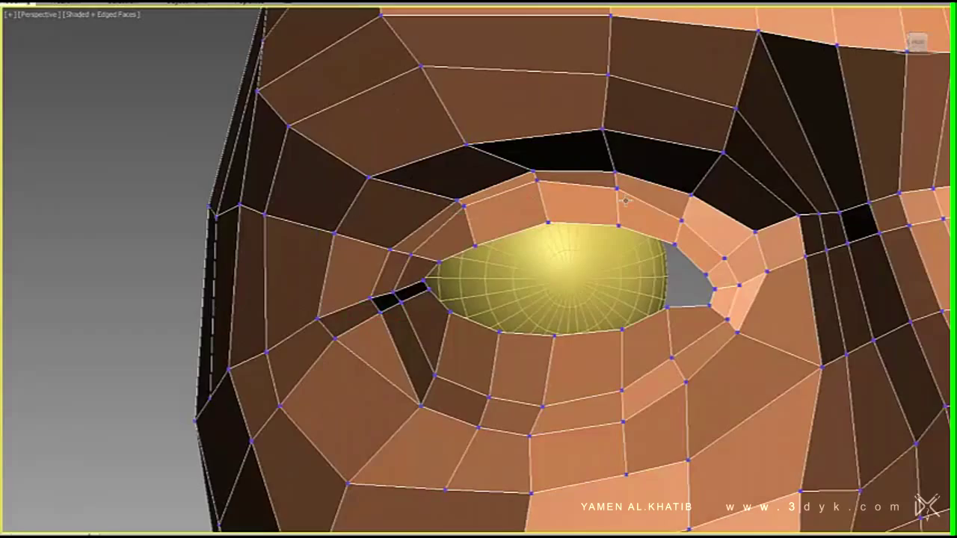
pyautogui.click(625, 200)
pyautogui.keyDown('alt'); pyautogui.moveTo(625, 200); pyautogui.dragTo(500, 243, button='middle'); pyautogui.keyUp('alt')
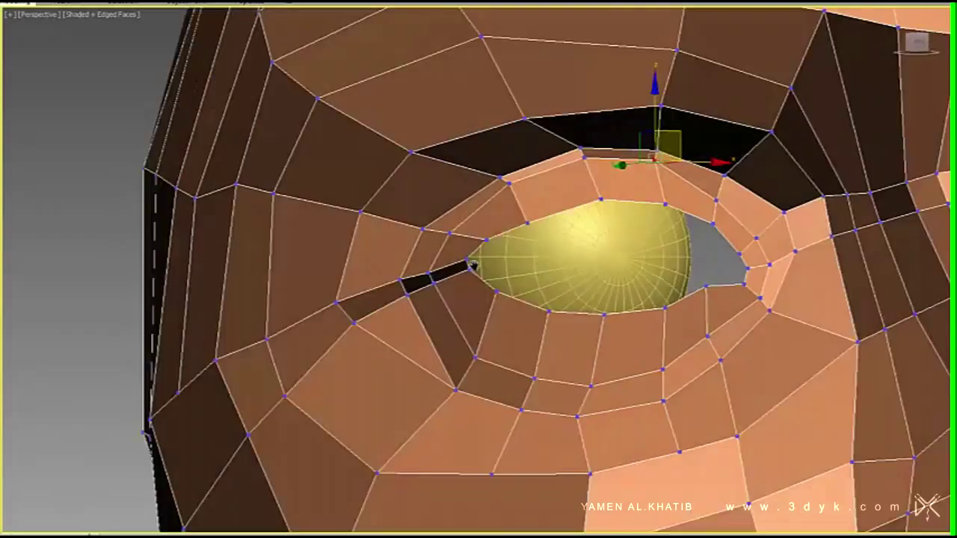
pyautogui.keyDown('alt'); pyautogui.moveTo(525, 274); pyautogui.dragTo(518, 297, button='middle'); pyautogui.keyUp('alt')
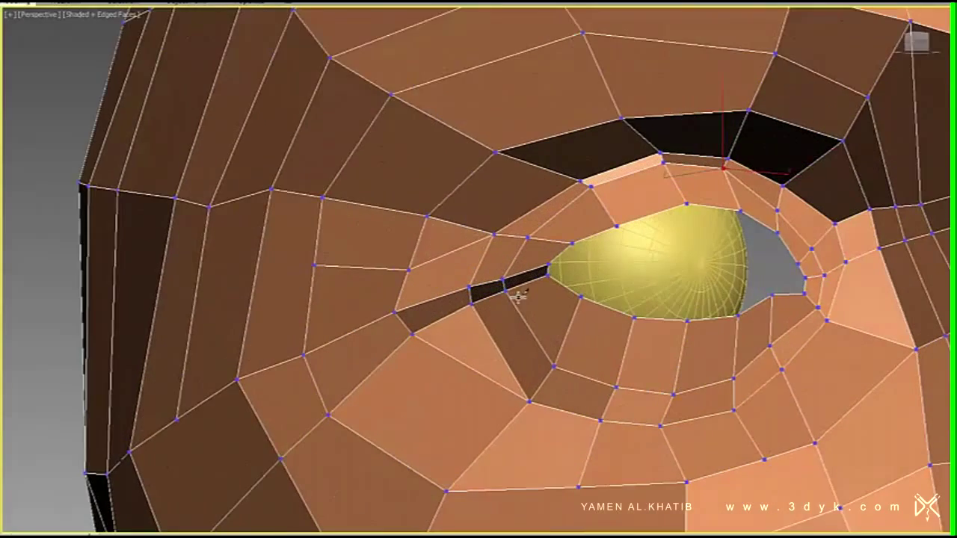
pyautogui.keyDown('alt'); pyautogui.moveTo(408, 300); pyautogui.dragTo(530, 305, button='middle'); pyautogui.keyUp('alt')
pyautogui.moveTo(680, 186)
pyautogui.keyDown('alt'); pyautogui.mouseDown(button='middle')
pyautogui.moveTo(539, 214)
pyautogui.moveTo(569, 244)
pyautogui.moveTo(648, 270)
pyautogui.mouseUp(button='middle'); pyautogui.keyUp('alt')
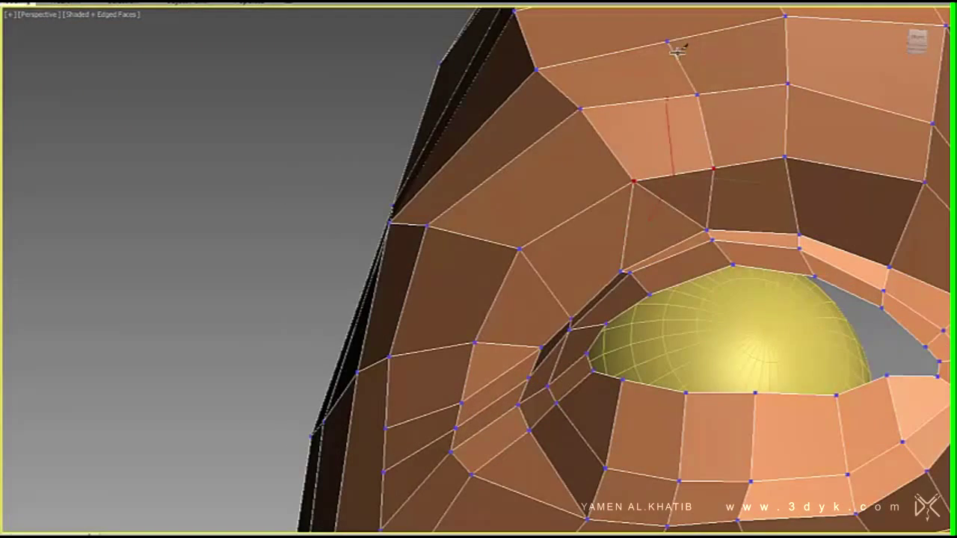
# - Select the eye-opening border loop and extrude its edges slightly inward around the eyeball
pyautogui.click(589, 262)
pyautogui.moveTo(589, 262)
pyautogui.keyDown('alt'); pyautogui.mouseDown(button='middle')
pyautogui.moveTo(568, 247)
pyautogui.moveTo(604, 276)
pyautogui.moveTo(376, 284)
pyautogui.moveTo(337, 321)
pyautogui.moveTo(368, 315)
pyautogui.mouseUp(button='middle'); pyautogui.keyUp('alt')
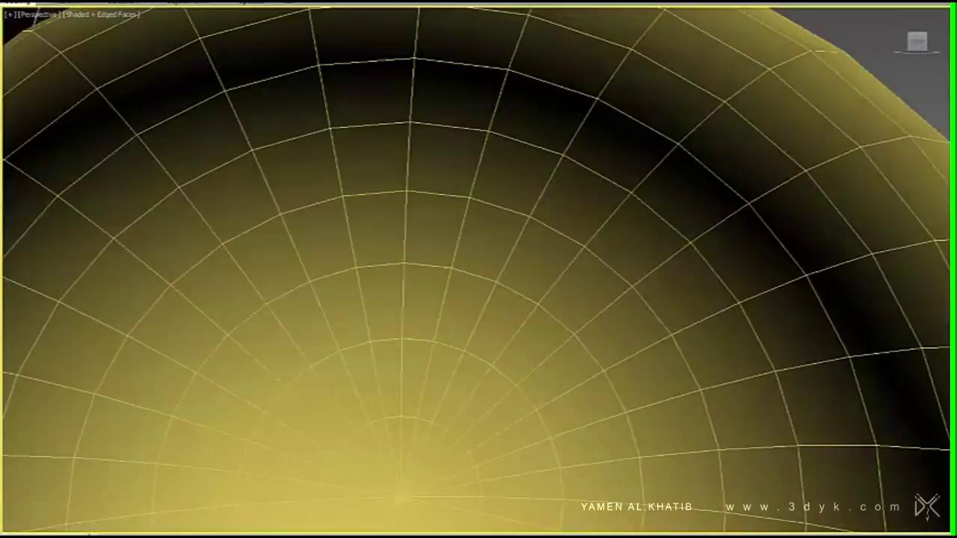
pyautogui.rightClick(576, 303)
pyautogui.click(524, 224)
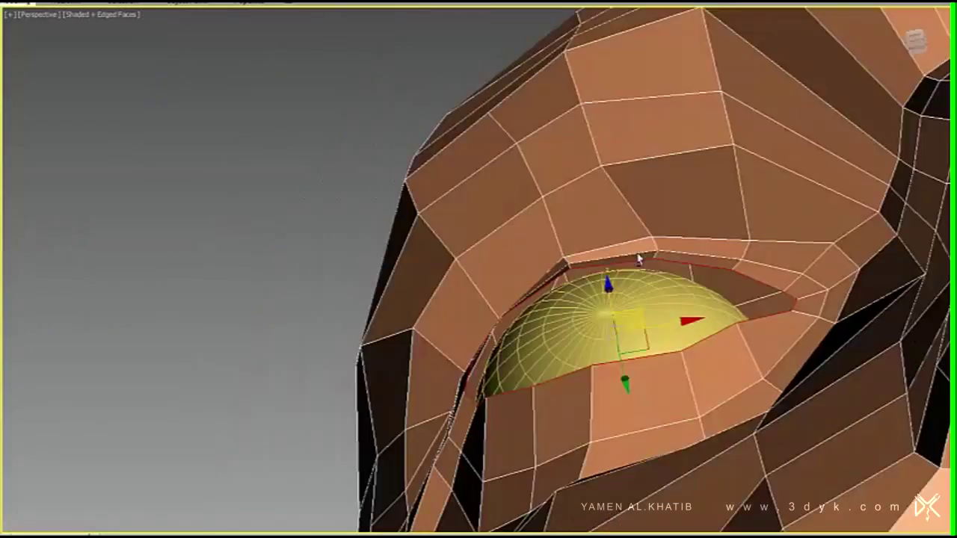
pyautogui.keyDown('alt'); pyautogui.moveTo(523, 224); pyautogui.dragTo(613, 322, button='middle'); pyautogui.keyUp('alt')
pyautogui.hotkey('shift', 'e')
pyautogui.moveTo(487, 276); pyautogui.dragTo(487, 288)
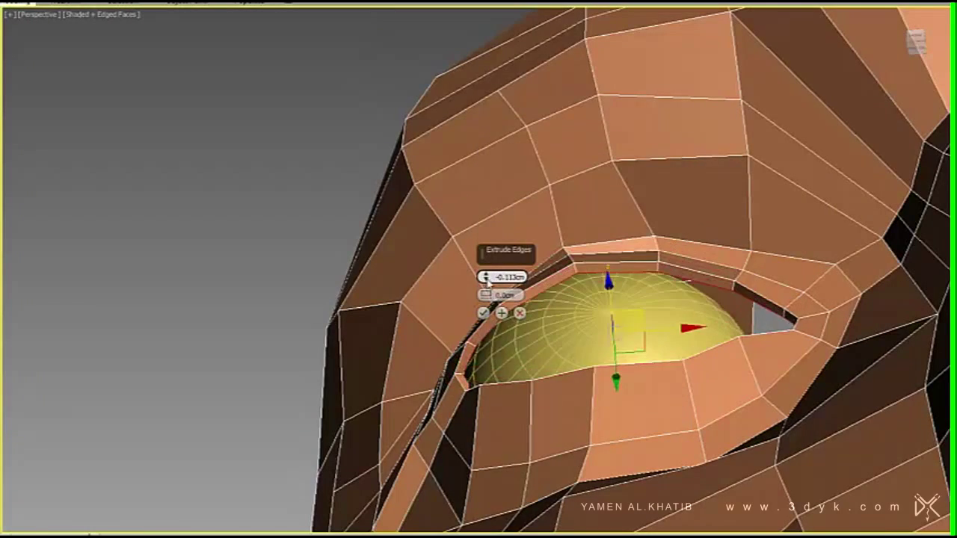
pyautogui.click(483, 313)
# - Back in Vertex mode, inspect the rim vertices around the eye and toggle wireframe with F3
pyautogui.press('1')
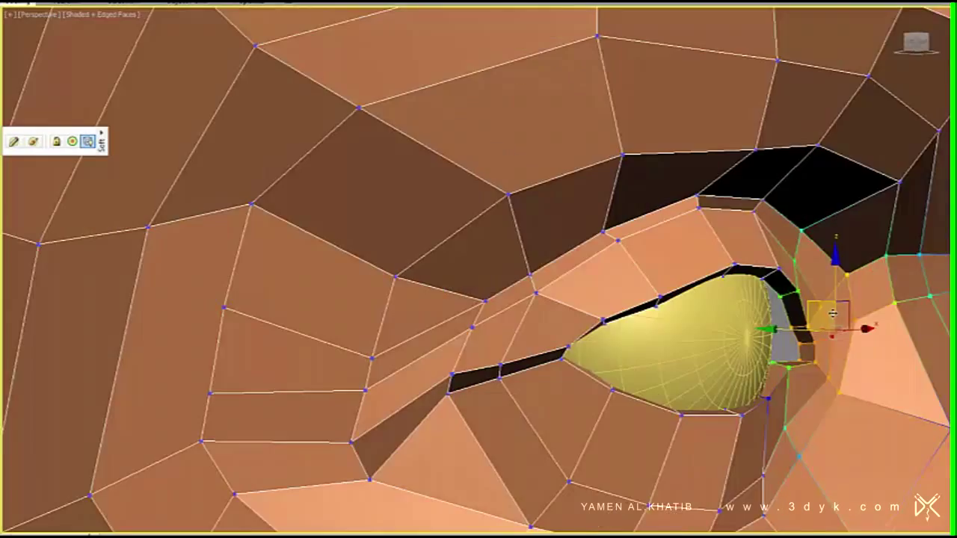
pyautogui.keyDown('alt'); pyautogui.moveTo(478, 299); pyautogui.dragTo(524, 224, button='middle'); pyautogui.keyUp('alt')
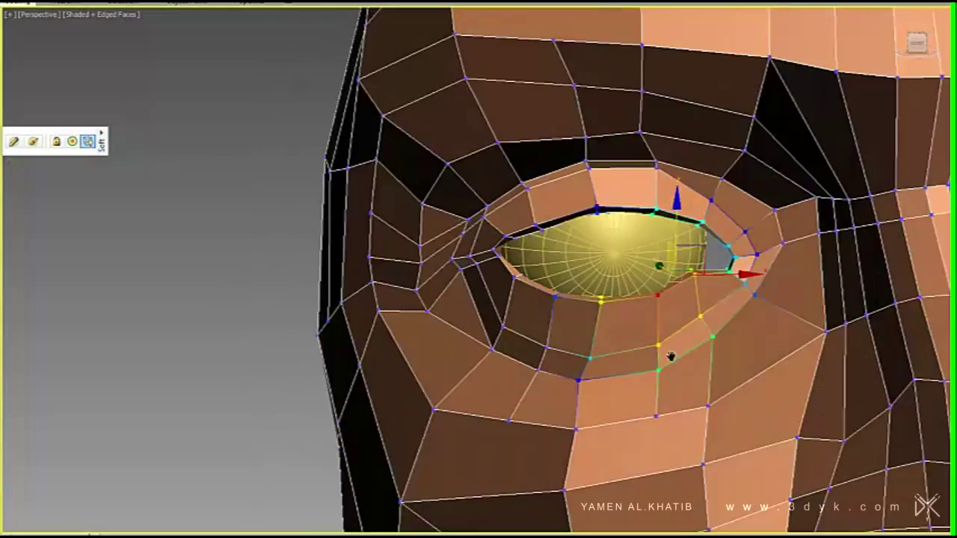
pyautogui.scroll(-5, 478, 299)
pyautogui.moveTo(479, 299)
pyautogui.keyDown('alt'); pyautogui.mouseDown(button='middle')
pyautogui.moveTo(540, 206)
pyautogui.moveTo(635, 254)
pyautogui.mouseUp(button='middle'); pyautogui.keyUp('alt')
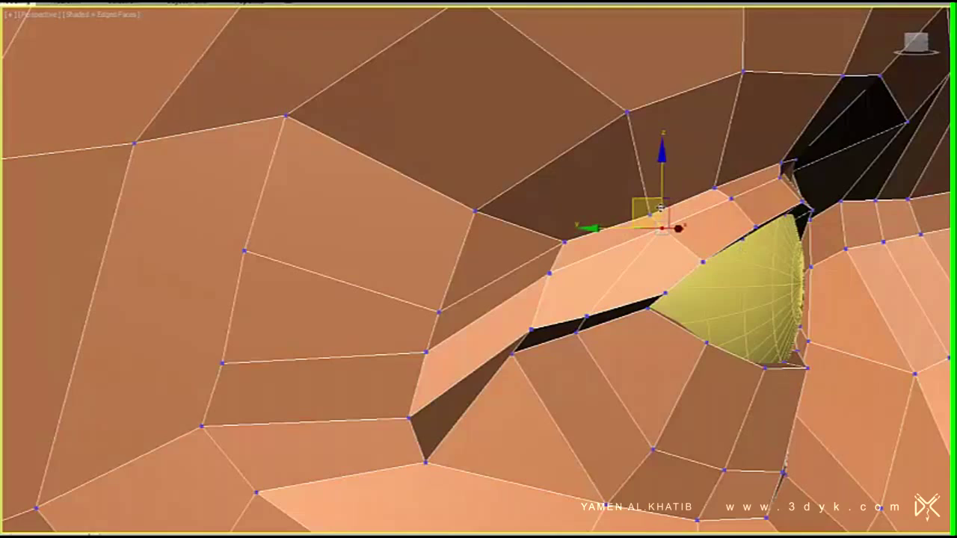
pyautogui.keyDown('alt'); pyautogui.moveTo(660, 209); pyautogui.dragTo(593, 257, button='middle'); pyautogui.keyUp('alt')
pyautogui.moveTo(596, 294)
pyautogui.keyDown('alt'); pyautogui.mouseDown(button='middle')
pyautogui.moveTo(568, 299)
pyautogui.moveTo(671, 306)
pyautogui.moveTo(568, 318)
pyautogui.mouseUp(button='middle'); pyautogui.keyUp('alt')
pyautogui.press('F3')
pyautogui.press('F3')
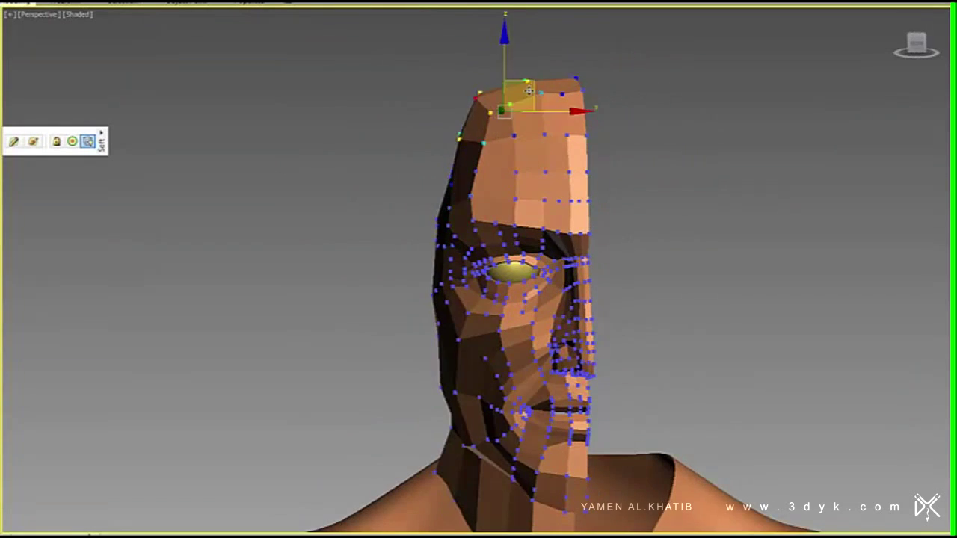
# - Orbit between side-profile and front views to inspect the head's outline
pyautogui.keyDown('alt'); pyautogui.moveTo(480, 399); pyautogui.dragTo(507, 340, button='middle'); pyautogui.keyUp('alt')
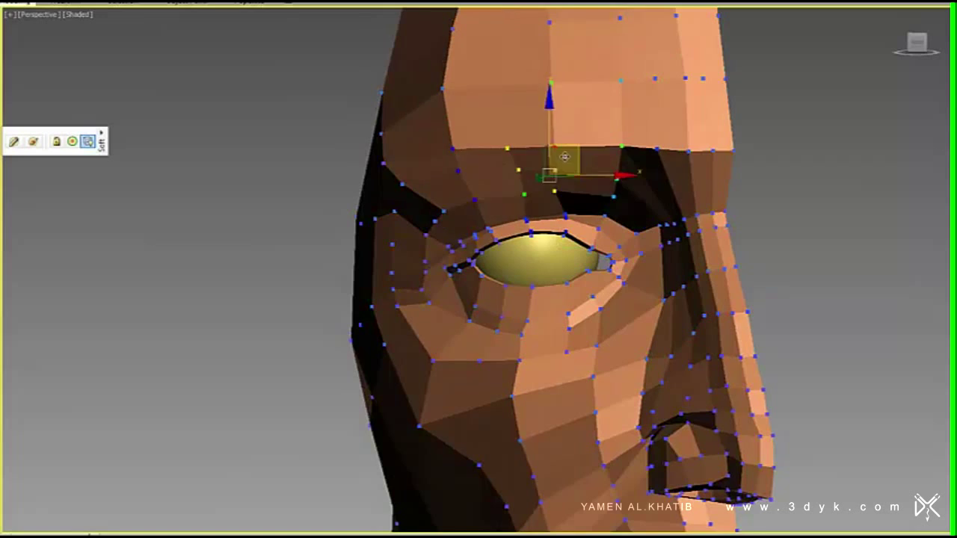
pyautogui.keyDown('alt'); pyautogui.moveTo(408, 239); pyautogui.dragTo(414, 323, button='middle'); pyautogui.keyUp('alt')
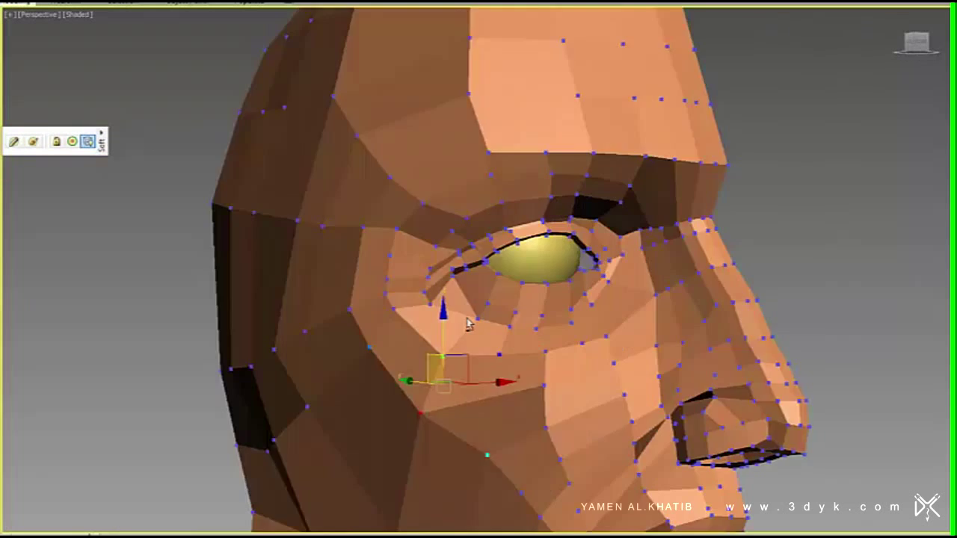
pyautogui.keyDown('alt'); pyautogui.moveTo(420, 423); pyautogui.dragTo(463, 389, button='middle'); pyautogui.keyUp('alt')
pyautogui.scroll(-3, 463, 389)
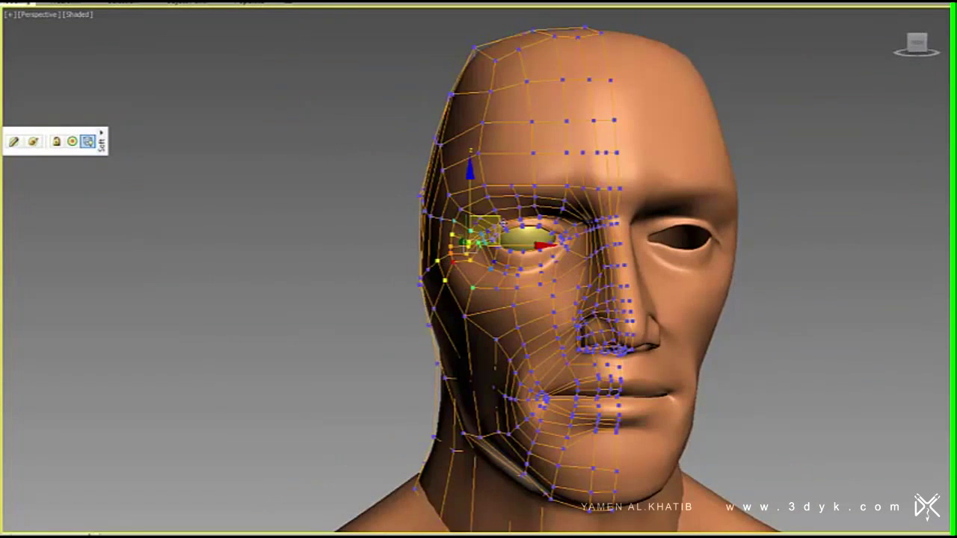
pyautogui.keyDown('alt'); pyautogui.moveTo(498, 227); pyautogui.dragTo(479, 237, button='middle'); pyautogui.keyUp('alt')
pyautogui.moveTo(566, 185)
pyautogui.keyDown('alt'); pyautogui.mouseDown(button='middle')
pyautogui.moveTo(538, 186)
pyautogui.moveTo(566, 235)
pyautogui.moveTo(569, 142)
pyautogui.moveTo(496, 273)
pyautogui.moveTo(442, 325)
pyautogui.moveTo(543, 327)
pyautogui.mouseUp(button='middle'); pyautogui.keyUp('alt')
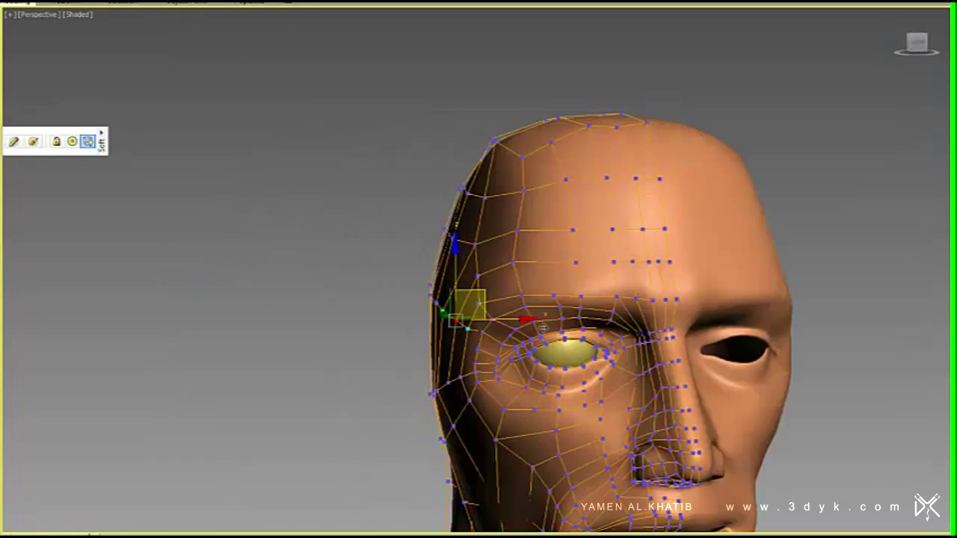
pyautogui.keyDown('alt'); pyautogui.moveTo(459, 398); pyautogui.dragTo(521, 257, button='middle'); pyautogui.keyUp('alt')
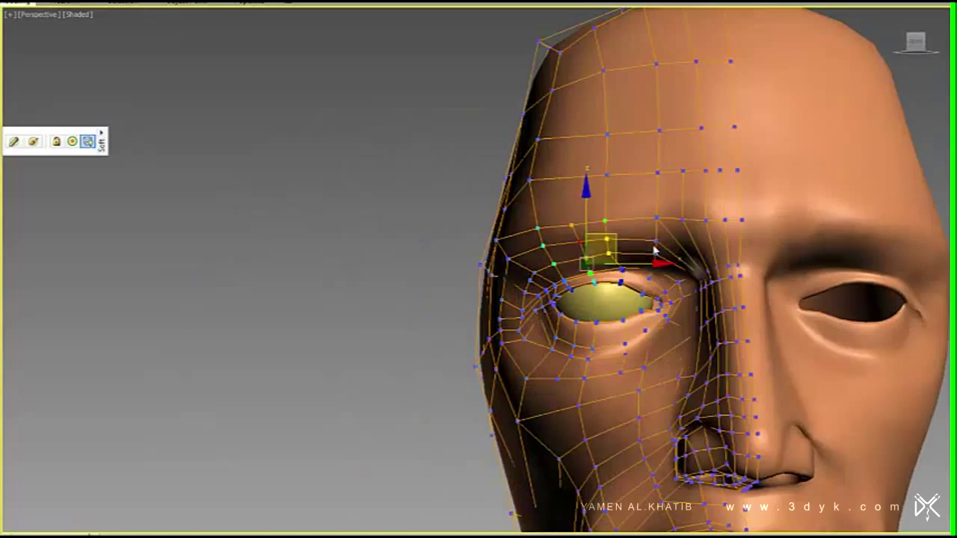
# - Select brow and chin vertices, pull the crown vertices to round the head top, then undo
pyautogui.click(658, 266)
pyautogui.moveTo(708, 204)
pyautogui.keyDown('alt'); pyautogui.mouseDown(button='middle')
pyautogui.moveTo(672, 210)
pyautogui.moveTo(708, 203)
pyautogui.mouseUp(button='middle'); pyautogui.keyUp('alt')
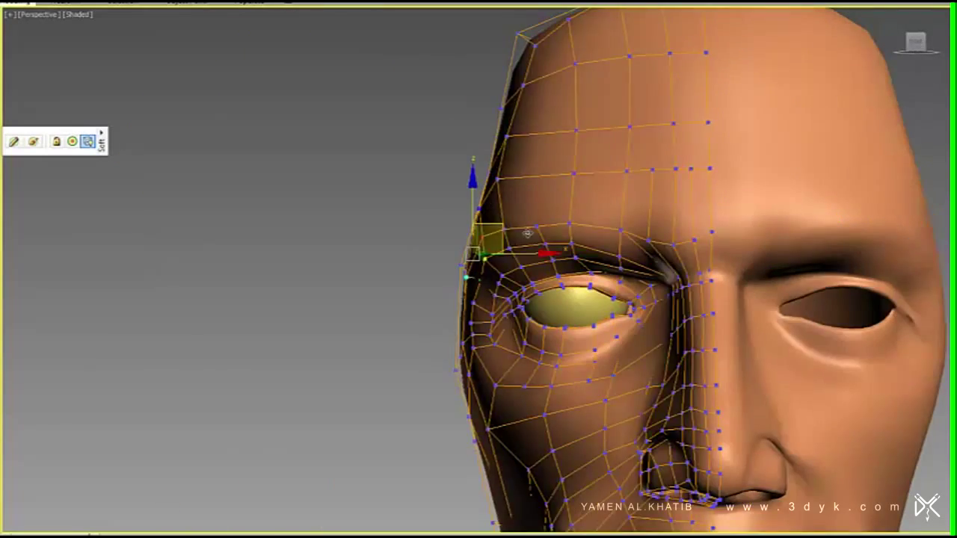
pyautogui.scroll(-5, 523, 284)
pyautogui.keyDown('alt'); pyautogui.moveTo(523, 284); pyautogui.dragTo(568, 284, button='middle'); pyautogui.keyUp('alt')
pyautogui.click(566, 374)
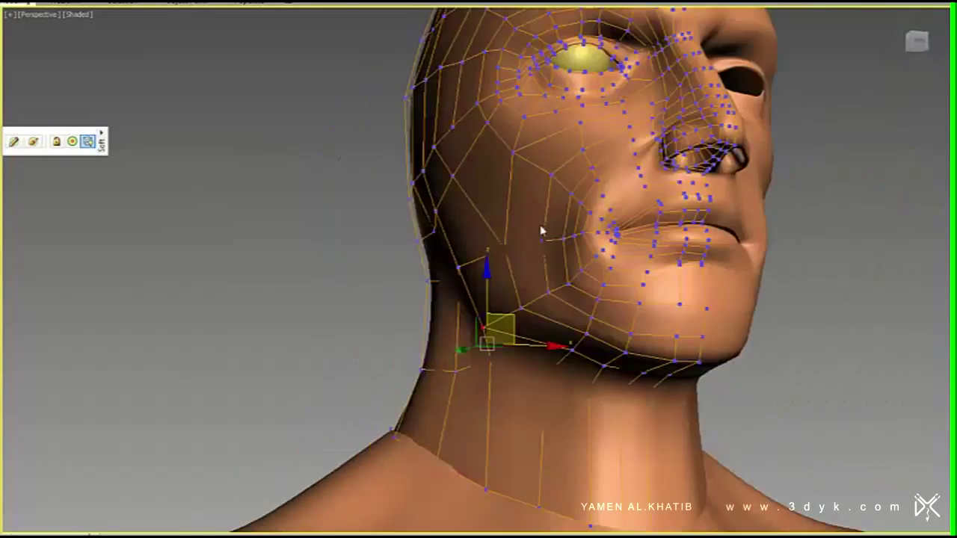
pyautogui.keyDown('alt'); pyautogui.moveTo(545, 228); pyautogui.dragTo(598, 247, button='middle'); pyautogui.keyUp('alt')
pyautogui.scroll(3, 619, 290)
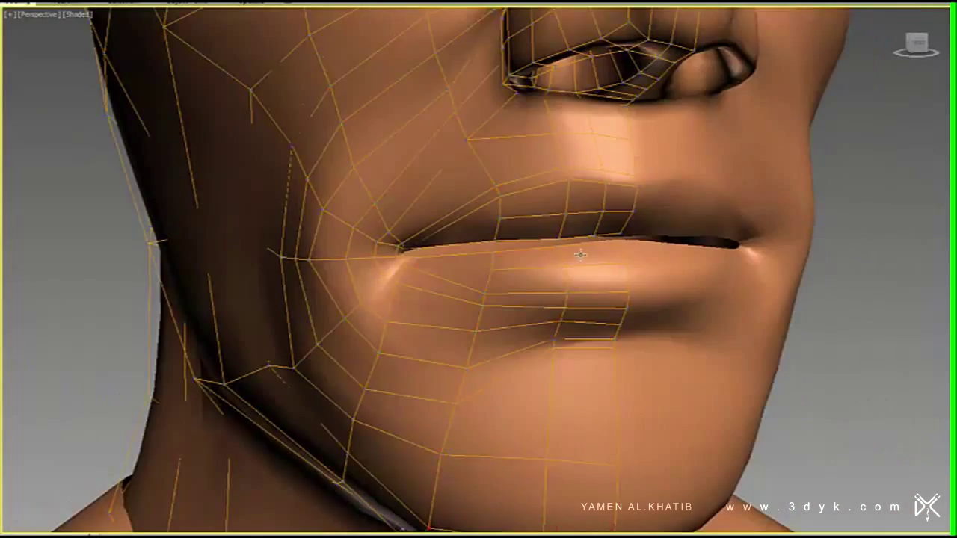
pyautogui.scroll(6, 358, 285)
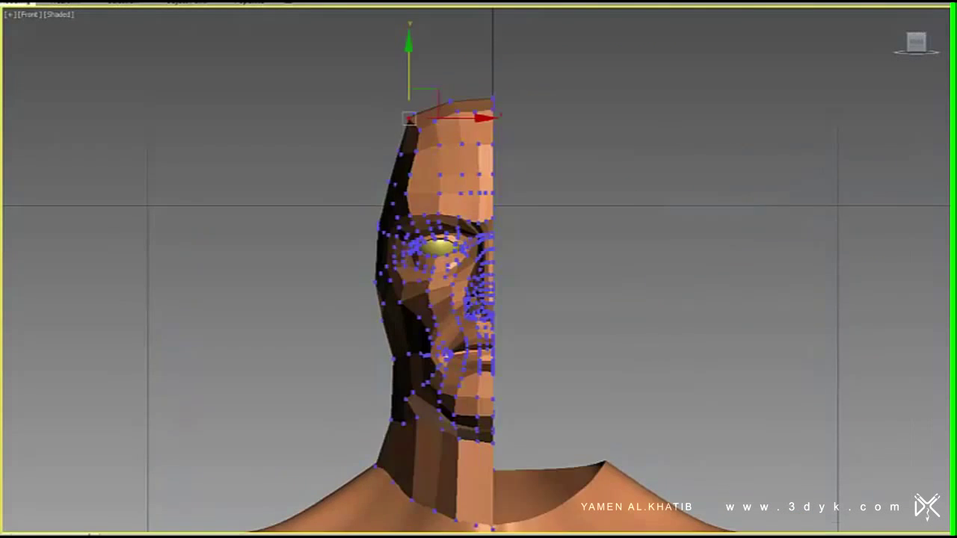
pyautogui.moveTo(528, 205); pyautogui.dragTo(557, 186)
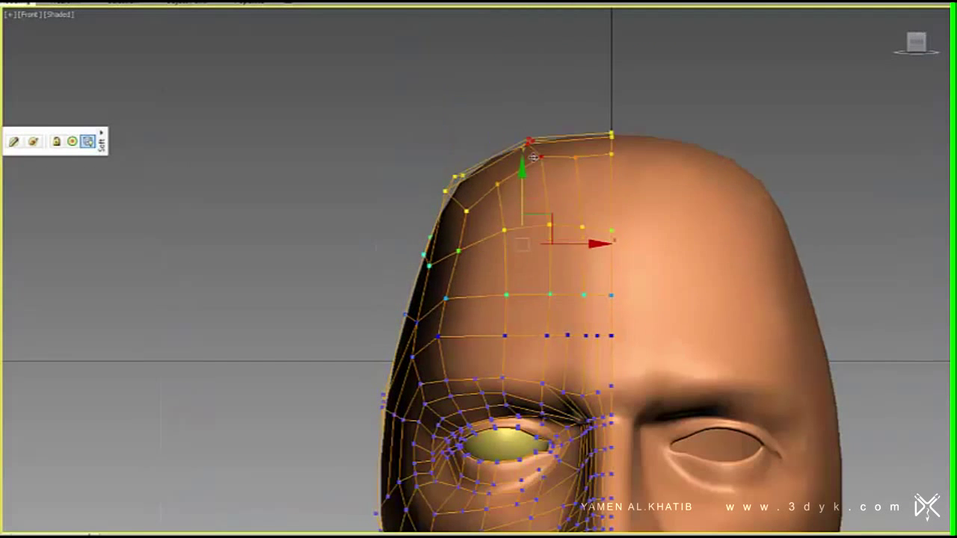
pyautogui.hotkey('ctrl', 'z')
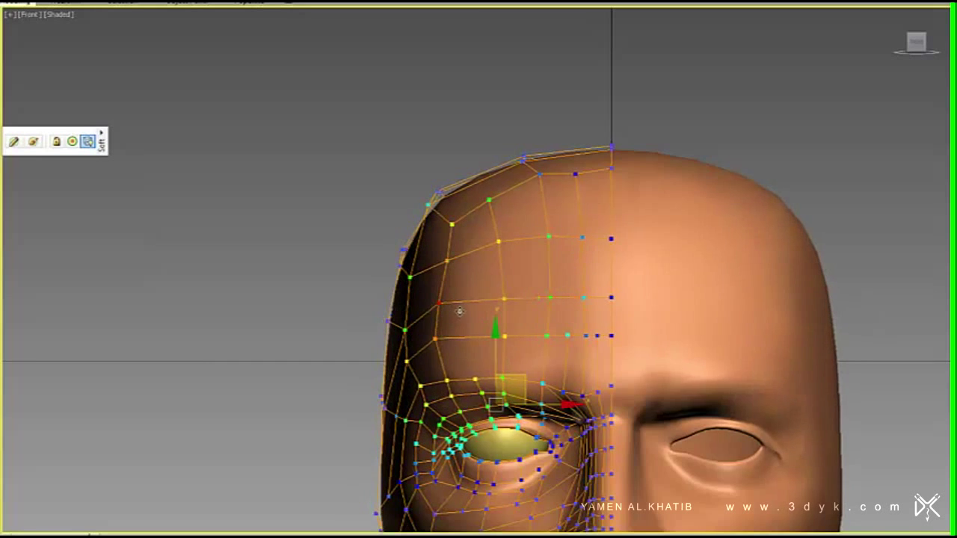
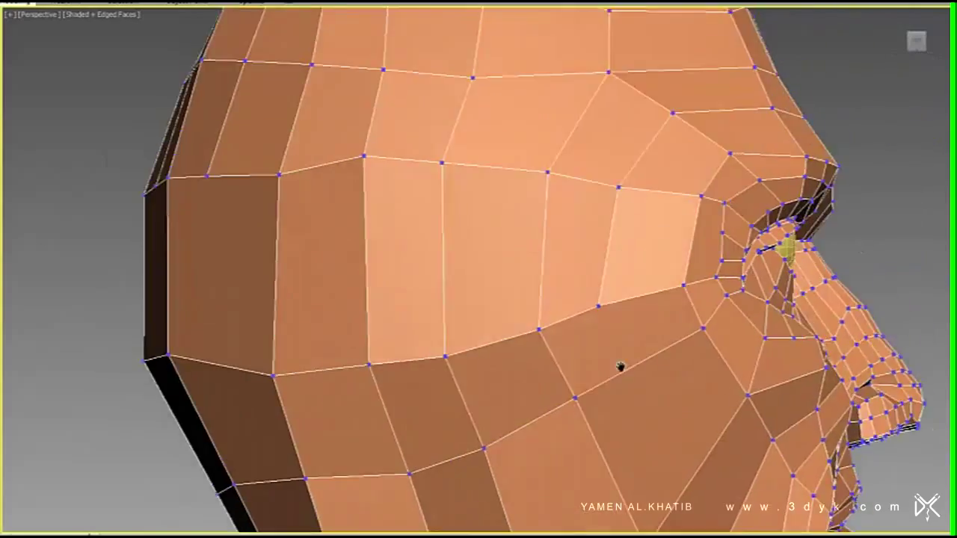
# - Orbit around the eye, brow ridge and upper head to inspect the brow shape
pyautogui.scroll(5, 442, 196)
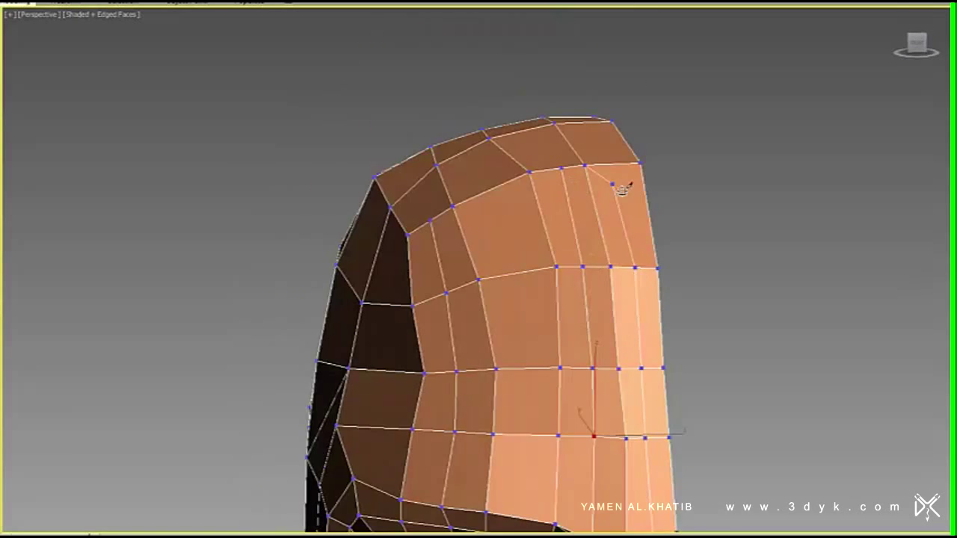
pyautogui.keyDown('alt'); pyautogui.moveTo(623, 190); pyautogui.dragTo(650, 228, button='middle'); pyautogui.keyUp('alt')
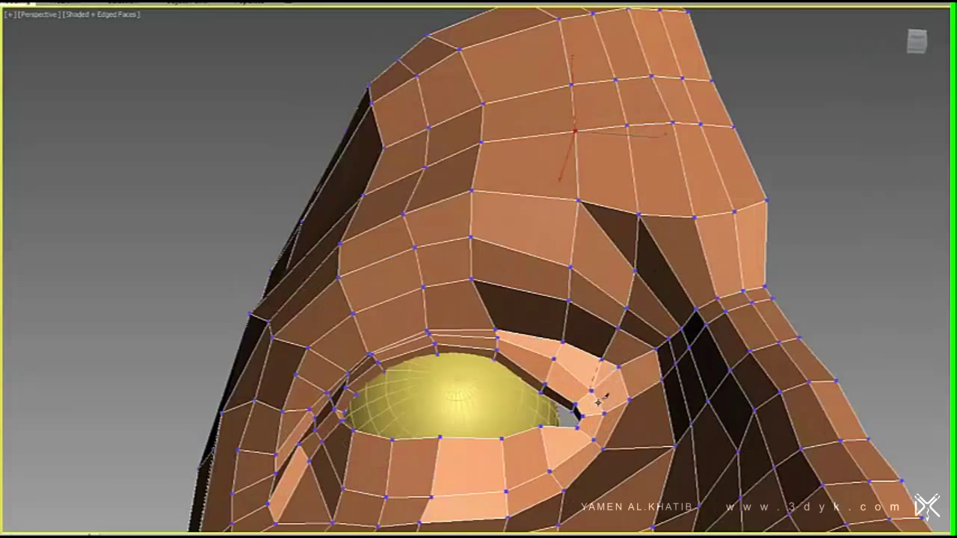
pyautogui.keyDown('alt'); pyautogui.moveTo(598, 401); pyautogui.dragTo(619, 342, button='middle'); pyautogui.keyUp('alt')
pyautogui.keyDown('alt'); pyautogui.moveTo(551, 378); pyautogui.dragTo(613, 374, button='middle'); pyautogui.keyUp('alt')
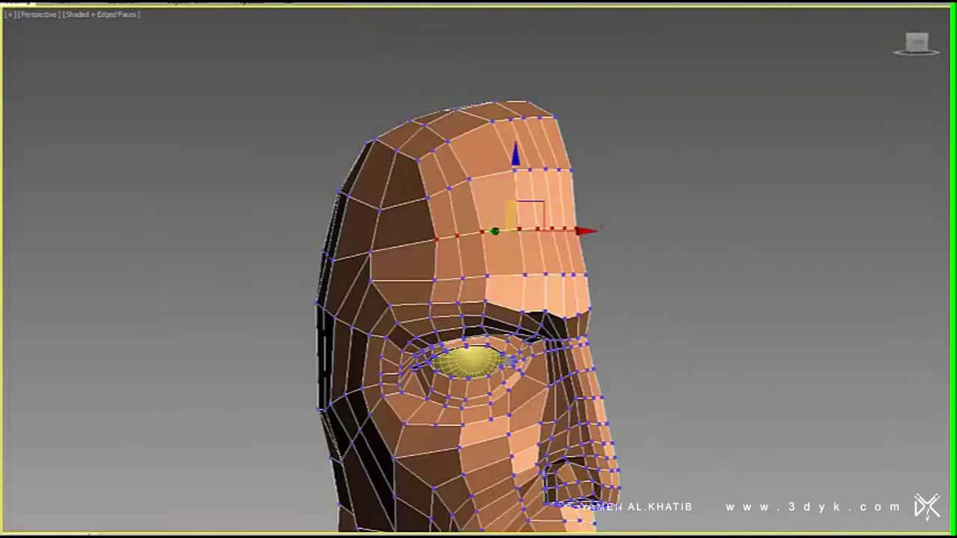
pyautogui.scroll(5, 510, 242)
pyautogui.keyDown('alt'); pyautogui.moveTo(511, 241); pyautogui.dragTo(511, 241, button='middle'); pyautogui.keyUp('alt')
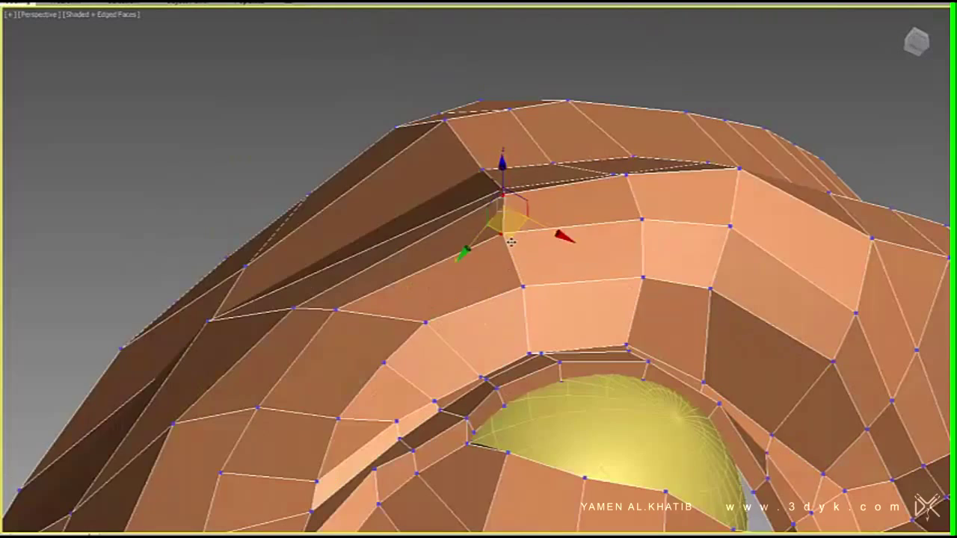
pyautogui.keyDown('alt'); pyautogui.moveTo(493, 180); pyautogui.dragTo(458, 131, button='middle'); pyautogui.keyUp('alt')
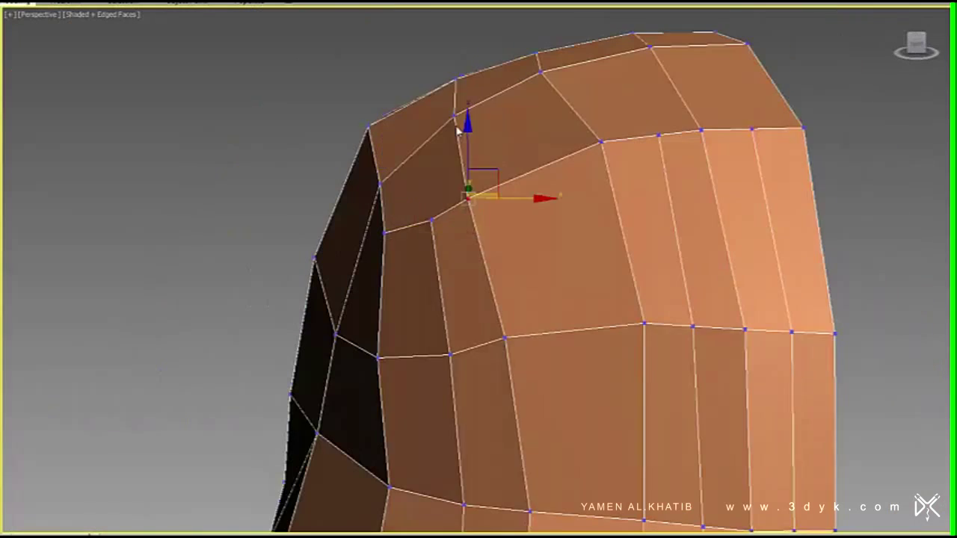
pyautogui.moveTo(522, 122)
pyautogui.keyDown('alt'); pyautogui.mouseDown(button='middle')
pyautogui.moveTo(551, 274)
pyautogui.moveTo(551, 375)
pyautogui.mouseUp(button='middle'); pyautogui.keyUp('alt')
pyautogui.moveTo(564, 433)
pyautogui.keyDown('alt'); pyautogui.mouseDown(button='middle')
pyautogui.moveTo(610, 324)
pyautogui.moveTo(607, 303)
pyautogui.mouseUp(button='middle'); pyautogui.keyUp('alt')
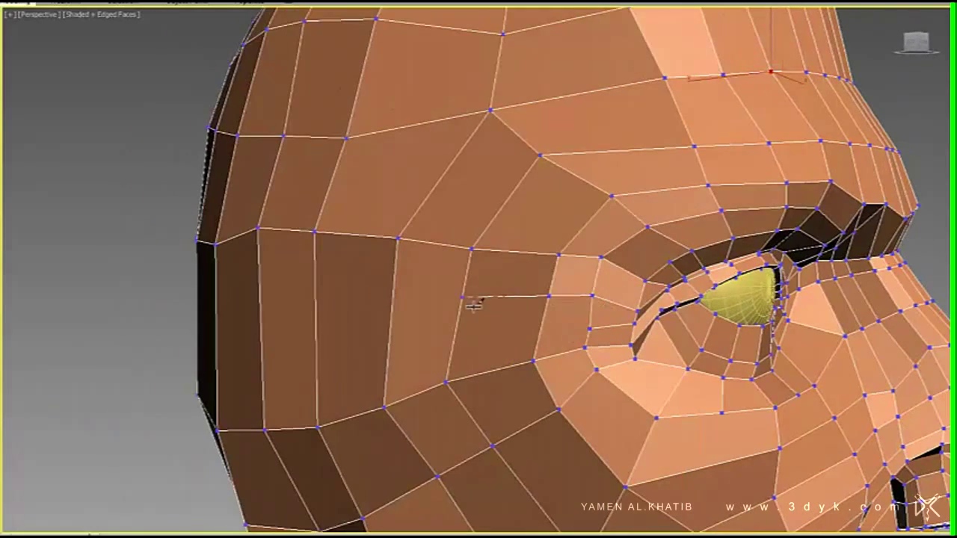
pyautogui.keyDown('alt'); pyautogui.moveTo(495, 364); pyautogui.dragTo(540, 289, button='middle'); pyautogui.keyUp('alt')
# - Select and nudge a temple vertex beside the eye, then check toward the mouth corner
pyautogui.click(541, 289)
pyautogui.scroll(3, 441, 300)
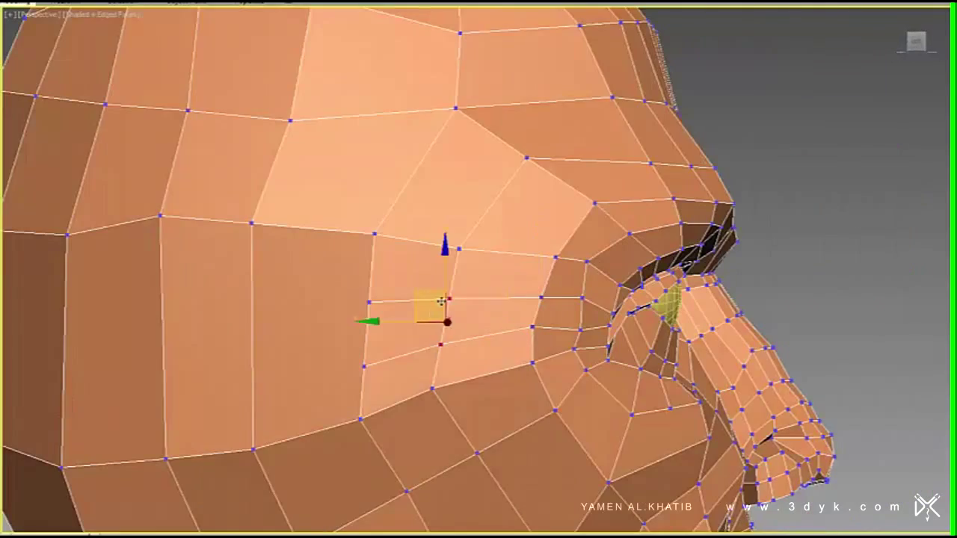
pyautogui.scroll(-4, 447, 274)
pyautogui.keyDown('alt'); pyautogui.moveTo(446, 274); pyautogui.dragTo(514, 299, button='middle'); pyautogui.keyUp('alt')
pyautogui.rightClick(515, 299)
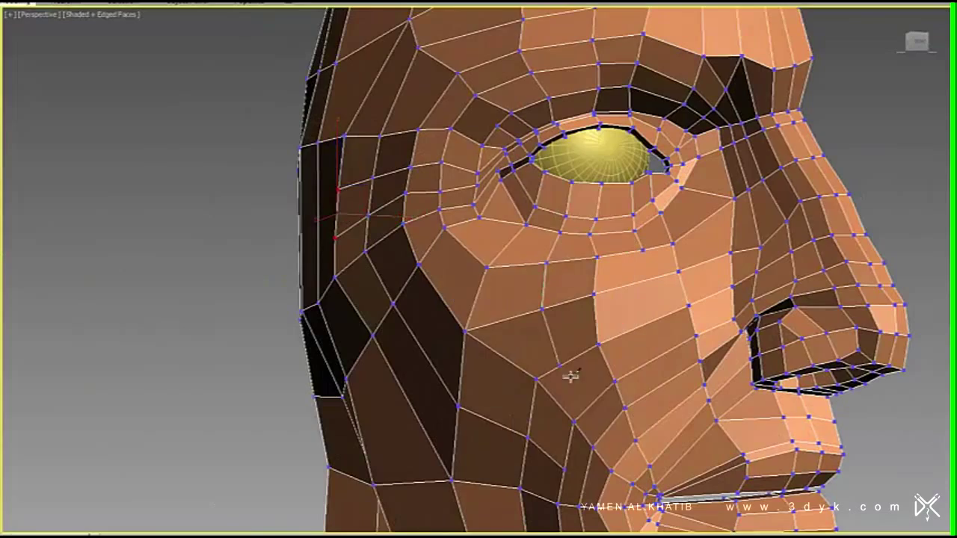
pyautogui.keyDown('alt'); pyautogui.moveTo(570, 377); pyautogui.dragTo(604, 264, button='middle'); pyautogui.keyUp('alt')
pyautogui.scroll(5, 654, 469)
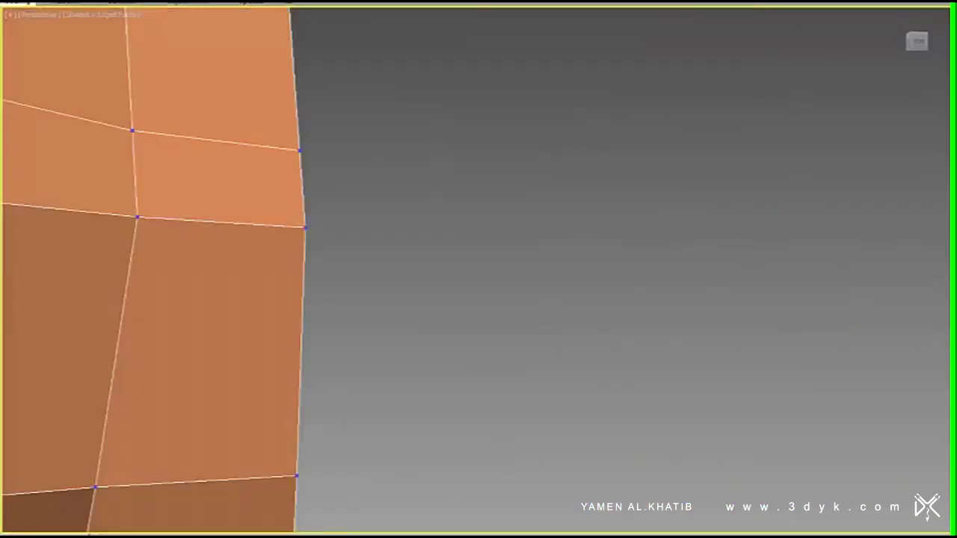
pyautogui.keyDown('alt'); pyautogui.moveTo(581, 397); pyautogui.dragTo(541, 134, button='middle'); pyautogui.keyUp('alt')
pyautogui.scroll(2, 691, 309)
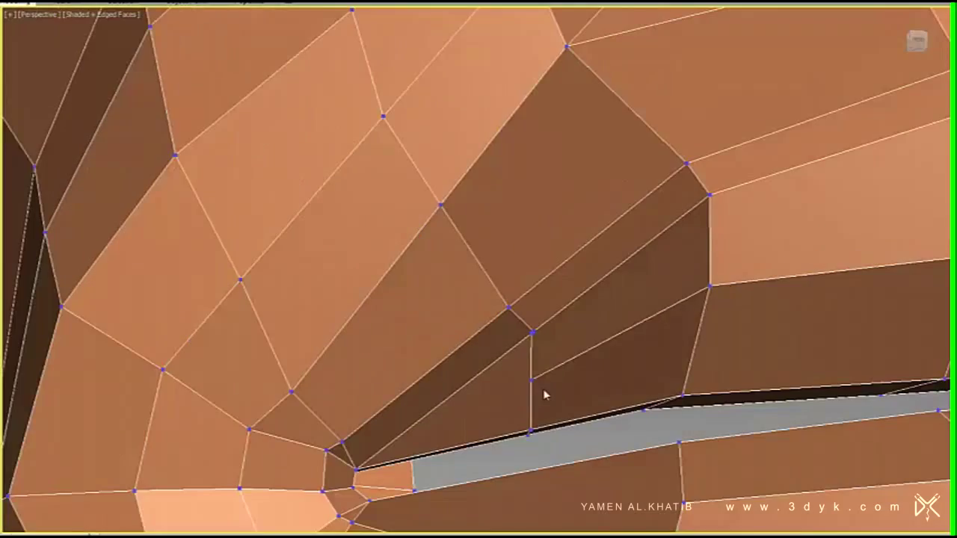
pyautogui.scroll(-3, 545, 396)
pyautogui.scroll(-4, 552, 299)
# - Check the nose and mouth side in smooth and edged views from the front
pyautogui.moveTo(566, 375)
pyautogui.keyDown('alt'); pyautogui.mouseDown(button='middle')
pyautogui.moveTo(583, 329)
pyautogui.moveTo(568, 314)
pyautogui.mouseUp(button='middle'); pyautogui.keyUp('alt')
pyautogui.scroll(4, 538, 247)
pyautogui.scroll(2, 523, 216)
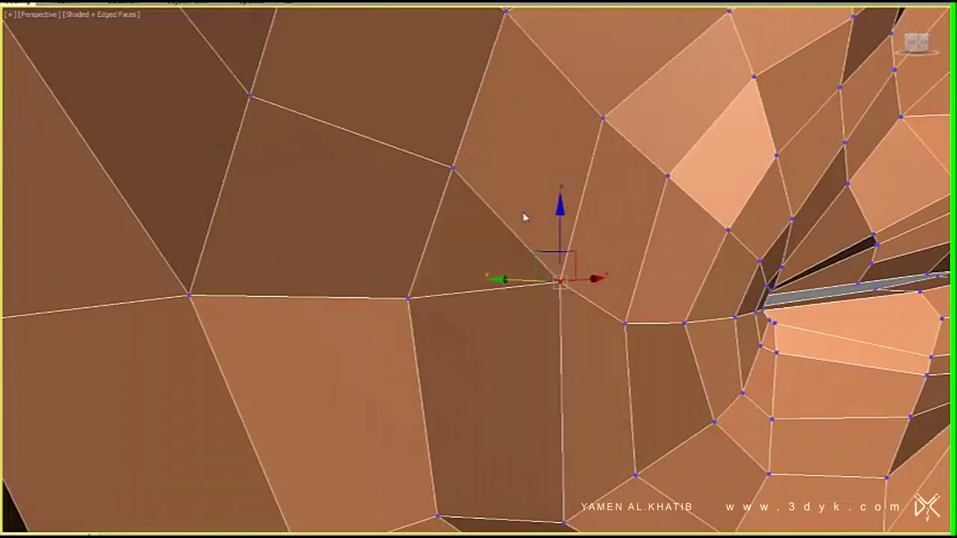
pyautogui.scroll(-6, 524, 217)
pyautogui.press('F4')
pyautogui.moveTo(523, 299)
pyautogui.keyDown('alt'); pyautogui.mouseDown(button='middle')
pyautogui.moveTo(551, 357)
pyautogui.moveTo(613, 348)
pyautogui.mouseUp(button='middle'); pyautogui.keyUp('alt')
pyautogui.scroll(5, 613, 348)
pyautogui.press('1')
pyautogui.scroll(3, 613, 348)
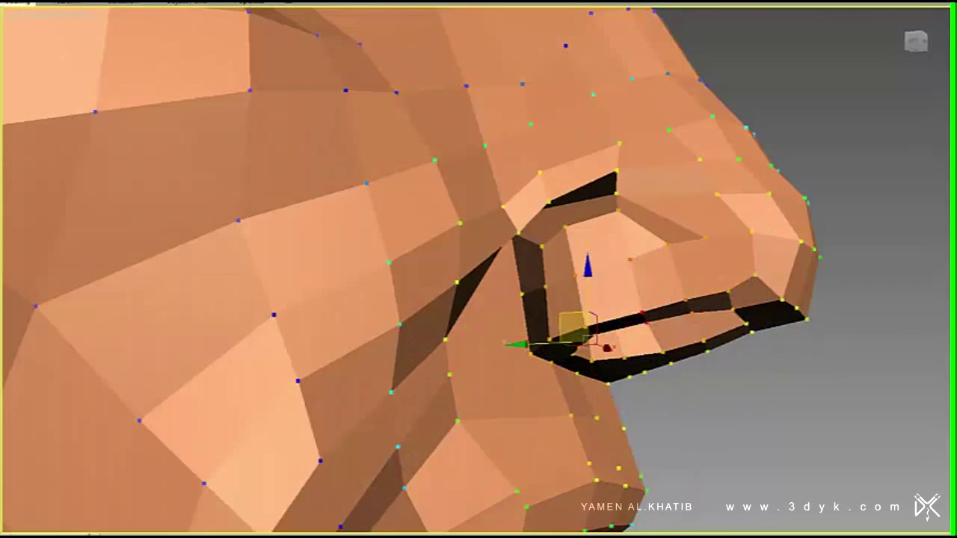
pyautogui.keyDown('alt'); pyautogui.moveTo(615, 277); pyautogui.dragTo(615, 345, button='middle'); pyautogui.keyUp('alt')
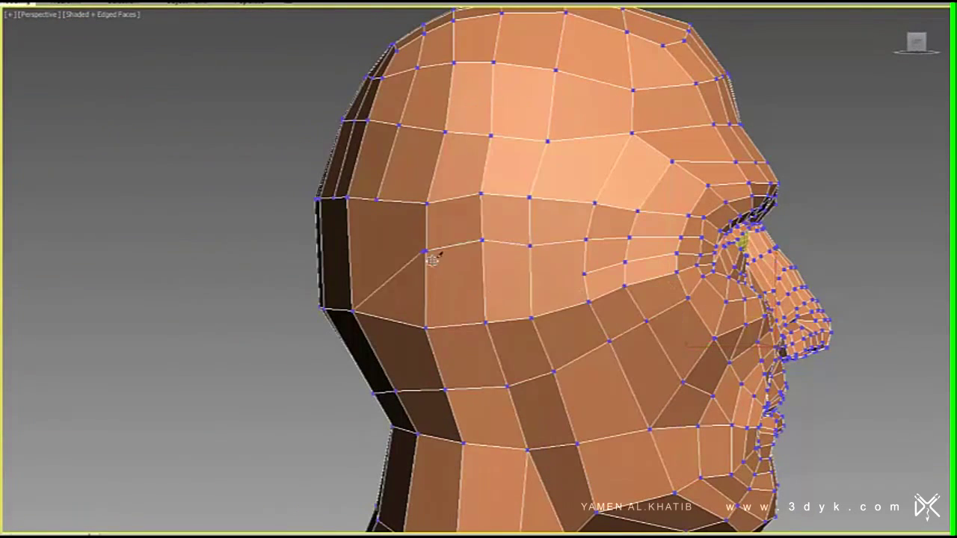
# - Cut a new edge across the cheek and start cutting edges around the ear hole
pyautogui.hotkey('alt', 'c')
pyautogui.click(530, 281)
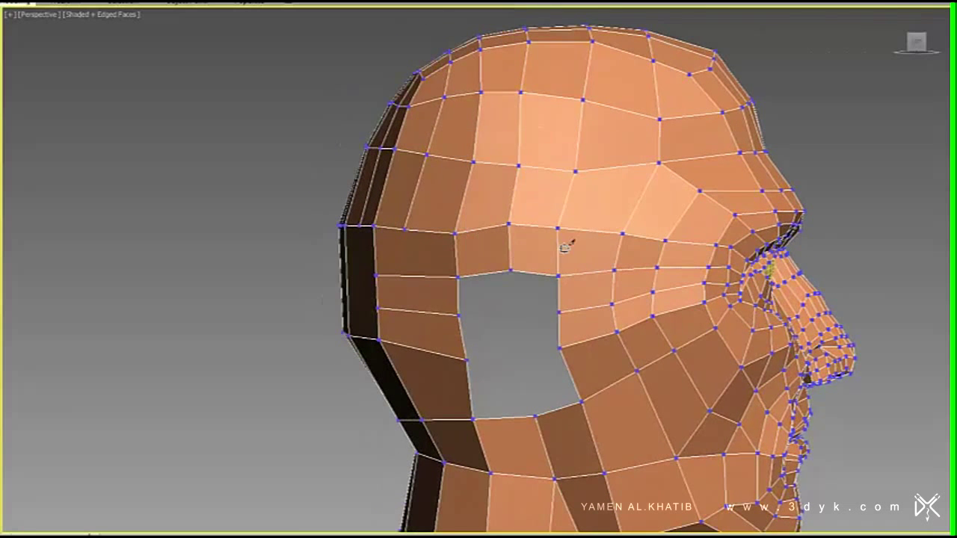
pyautogui.rightClick(487, 271)
pyautogui.click(486, 292)
pyautogui.rightClick(411, 404)
pyautogui.click(385, 478)
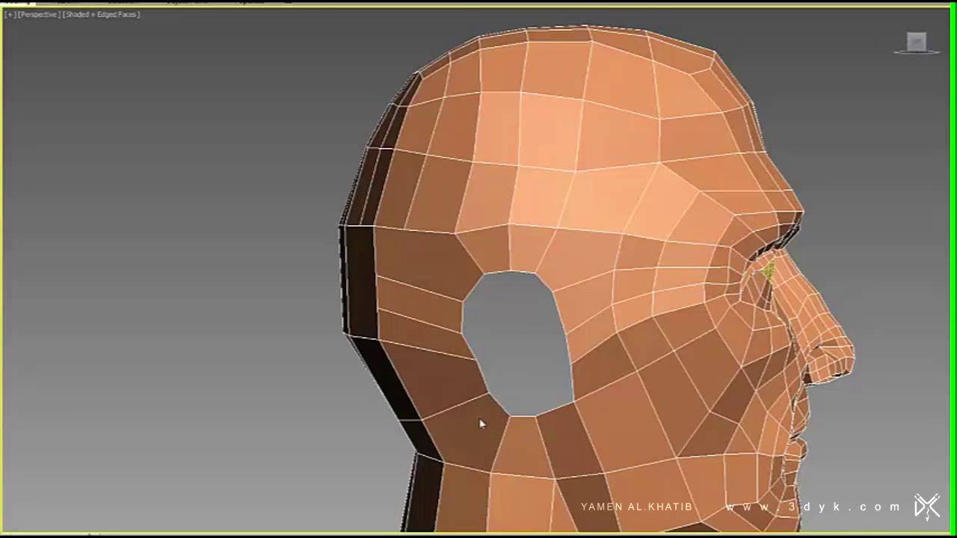
# - Select a vertex on the ear hole's back edge and cut an edge behind it
pyautogui.moveTo(496, 401)
pyautogui.keyDown('alt'); pyautogui.mouseDown(button='middle')
pyautogui.moveTo(566, 226)
pyautogui.moveTo(454, 289)
pyautogui.mouseUp(button='middle'); pyautogui.keyUp('alt')
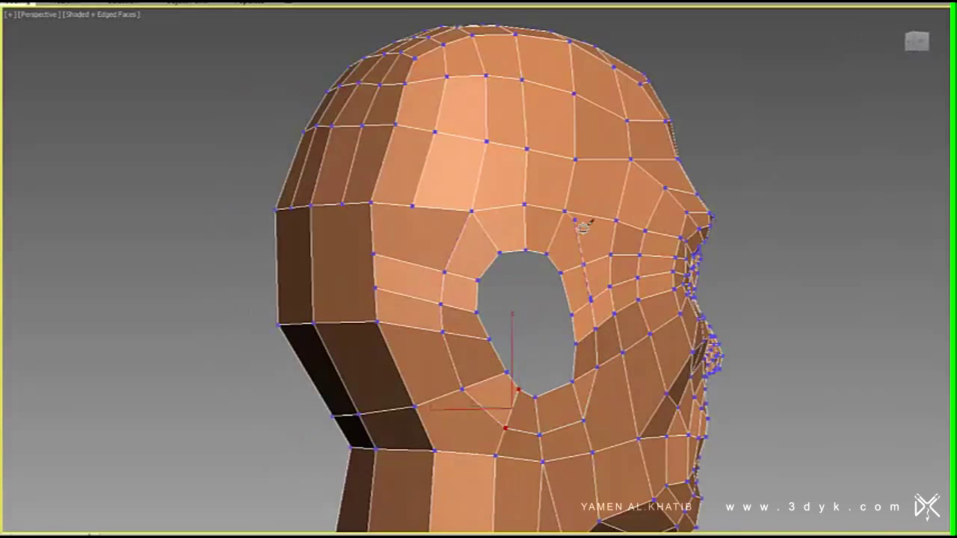
pyautogui.keyDown('alt'); pyautogui.moveTo(586, 310); pyautogui.dragTo(578, 246, button='middle'); pyautogui.keyUp('alt')
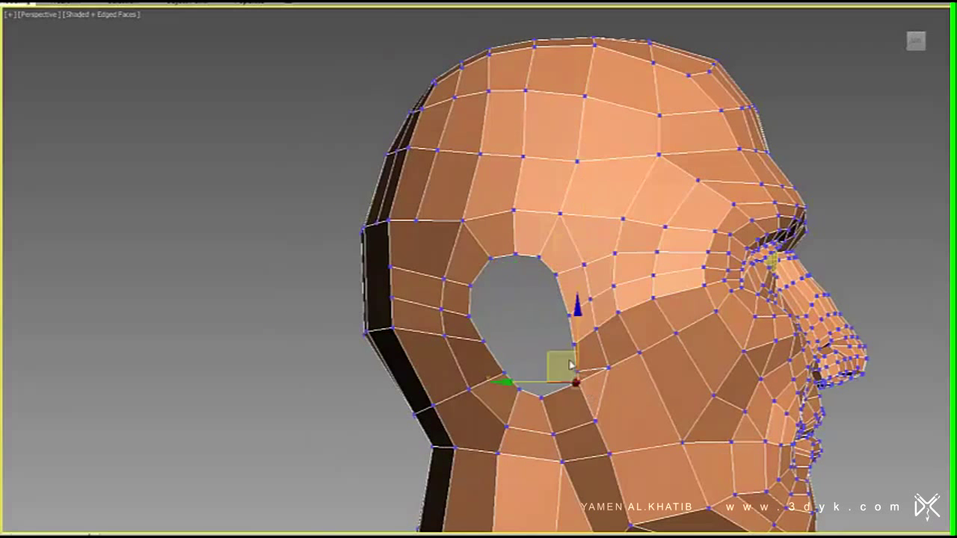
pyautogui.keyDown('alt'); pyautogui.moveTo(568, 359); pyautogui.dragTo(884, 257, button='middle'); pyautogui.keyUp('alt')
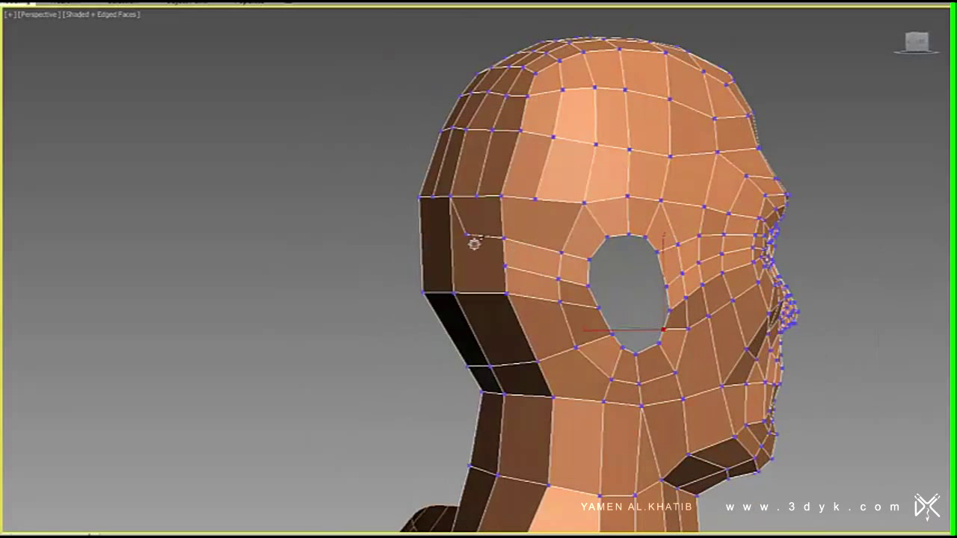
pyautogui.click(430, 271)
pyautogui.keyDown('alt'); pyautogui.moveTo(430, 270); pyautogui.dragTo(492, 236, button='middle'); pyautogui.keyUp('alt')
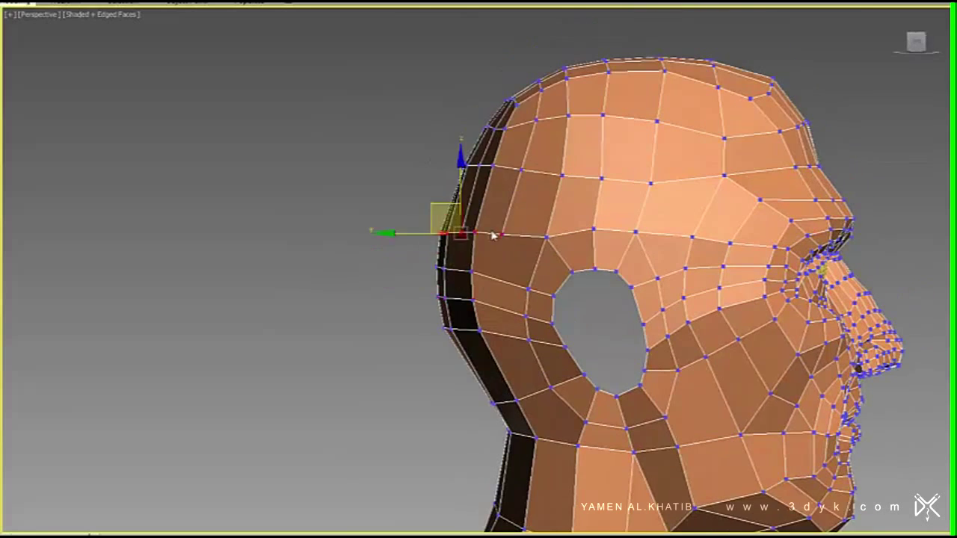
pyautogui.rightClick(530, 256)
pyautogui.click(503, 334)
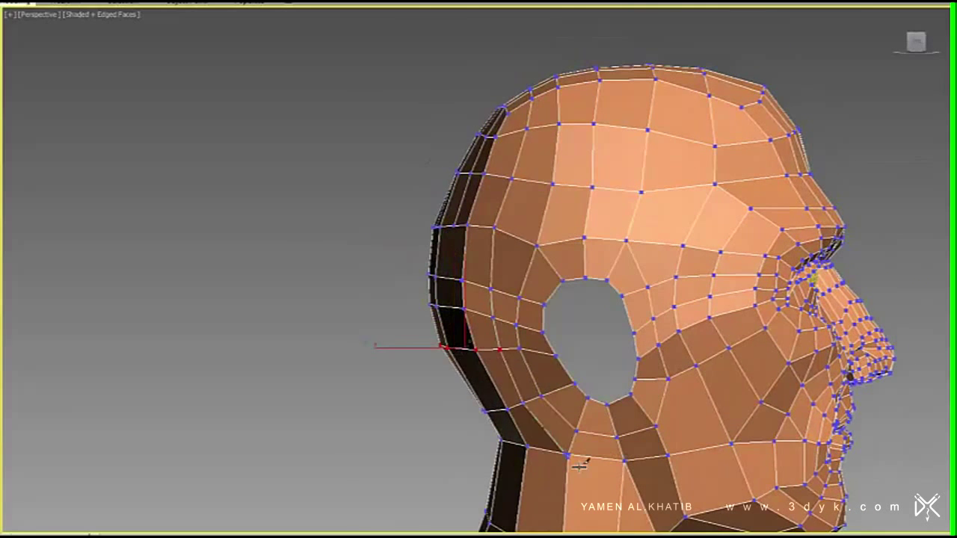
# - Cut more edges across the cheek beside the ear opening, checking from back and side
pyautogui.moveTo(580, 464)
pyautogui.keyDown('alt'); pyautogui.mouseDown(button='middle')
pyautogui.moveTo(661, 338)
pyautogui.moveTo(614, 344)
pyautogui.mouseUp(button='middle'); pyautogui.keyUp('alt')
pyautogui.scroll(5, 661, 338)
pyautogui.scroll(-3, 661, 338)
pyautogui.keyDown('alt'); pyautogui.moveTo(351, 316); pyautogui.dragTo(548, 363, button='middle'); pyautogui.keyUp('alt')
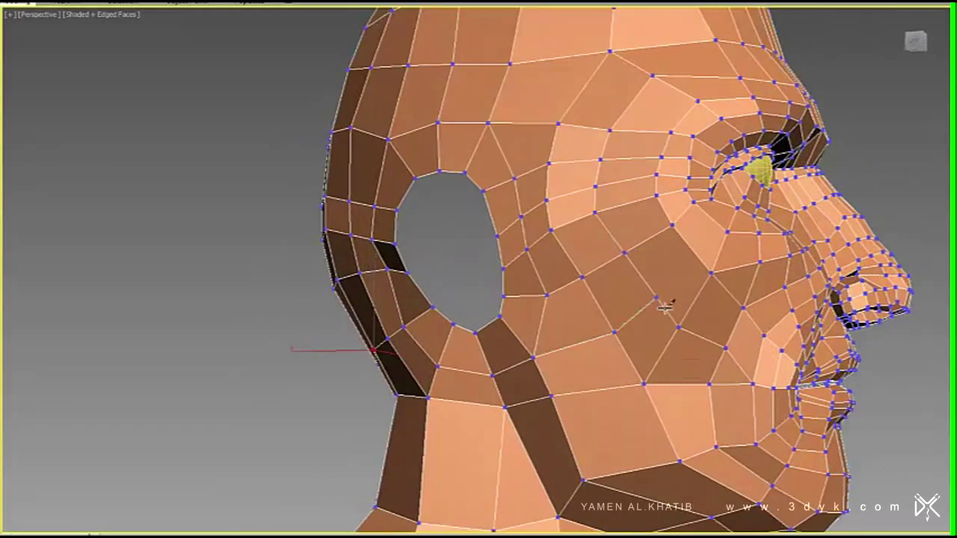
pyautogui.moveTo(664, 305)
pyautogui.keyDown('alt'); pyautogui.mouseDown(button='middle')
pyautogui.moveTo(663, 359)
pyautogui.moveTo(673, 341)
pyautogui.moveTo(573, 412)
pyautogui.mouseUp(button='middle'); pyautogui.keyUp('alt')
pyautogui.rightClick(625, 310)
pyautogui.click(615, 244)
pyautogui.moveTo(647, 318)
pyautogui.keyDown('alt'); pyautogui.mouseDown(button='middle')
pyautogui.moveTo(660, 252)
pyautogui.moveTo(609, 320)
pyautogui.moveTo(506, 324)
pyautogui.moveTo(591, 310)
pyautogui.mouseUp(button='middle'); pyautogui.keyUp('alt')
pyautogui.rightClick(660, 252)
# - Hide the edges and bring the eye and nose into close view
pyautogui.press('F4')
pyautogui.press('F4')
pyautogui.keyDown('alt'); pyautogui.moveTo(515, 271); pyautogui.dragTo(607, 241, button='middle'); pyautogui.keyUp('alt')
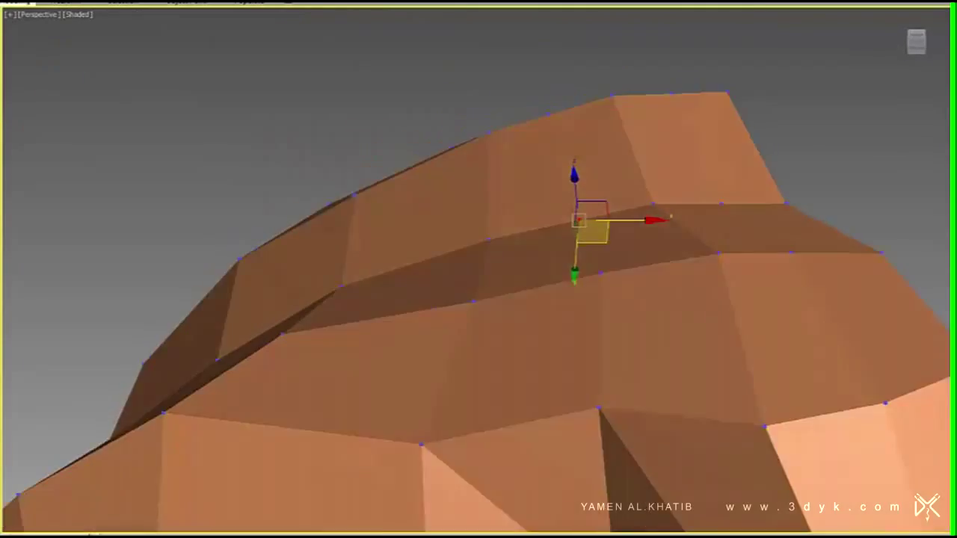
pyautogui.scroll(-5, 646, 290)
pyautogui.moveTo(646, 290)
pyautogui.keyDown('alt'); pyautogui.mouseDown(button='middle')
pyautogui.moveTo(743, 363)
pyautogui.moveTo(750, 351)
pyautogui.moveTo(508, 247)
pyautogui.moveTo(404, 277)
pyautogui.mouseUp(button='middle'); pyautogui.keyUp('alt')
pyautogui.scroll(5, 750, 351)
pyautogui.scroll(-3, 749, 351)
pyautogui.scroll(3, 508, 246)
pyautogui.scroll(2, 404, 277)
pyautogui.scroll(2, 403, 277)
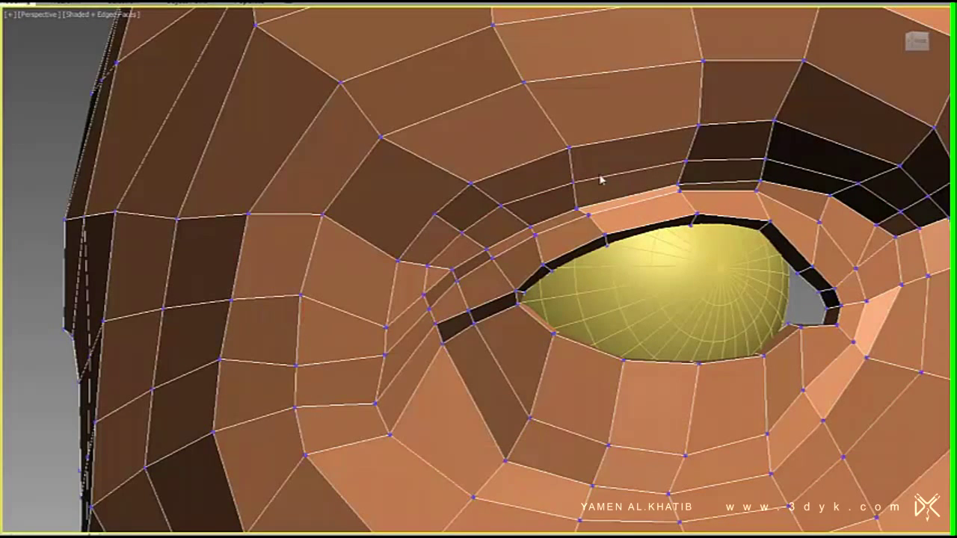
# - Select and move an upper-eyelid vertex, viewing the eye head-on
pyautogui.click(601, 180)
pyautogui.keyDown('alt'); pyautogui.moveTo(601, 180); pyautogui.dragTo(543, 174, button='middle'); pyautogui.keyUp('alt')
pyautogui.scroll(-1, 426, 275)
pyautogui.moveTo(426, 275)
pyautogui.keyDown('alt'); pyautogui.mouseDown(button='middle')
pyautogui.moveTo(442, 292)
pyautogui.moveTo(523, 246)
pyautogui.moveTo(493, 346)
pyautogui.moveTo(337, 227)
pyautogui.mouseUp(button='middle'); pyautogui.keyUp('alt')
pyautogui.scroll(2, 442, 292)
pyautogui.scroll(-2, 523, 246)
pyautogui.scroll(3, 568, 192)
pyautogui.scroll(-2, 567, 192)
pyautogui.scroll(-1, 367, 321)
pyautogui.scroll(2, 366, 321)
# - Refine the inner eye corner and check the lid shape from several angles
pyautogui.rightClick(528, 399)
pyautogui.keyDown('alt'); pyautogui.moveTo(528, 399); pyautogui.dragTo(468, 213, button='middle'); pyautogui.keyUp('alt')
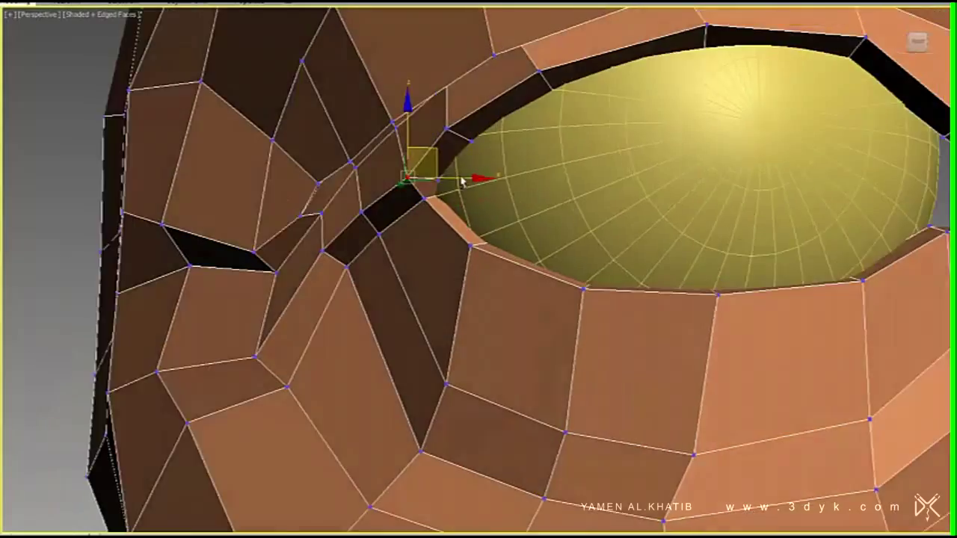
pyautogui.scroll(-2, 468, 213)
pyautogui.scroll(2, 468, 206)
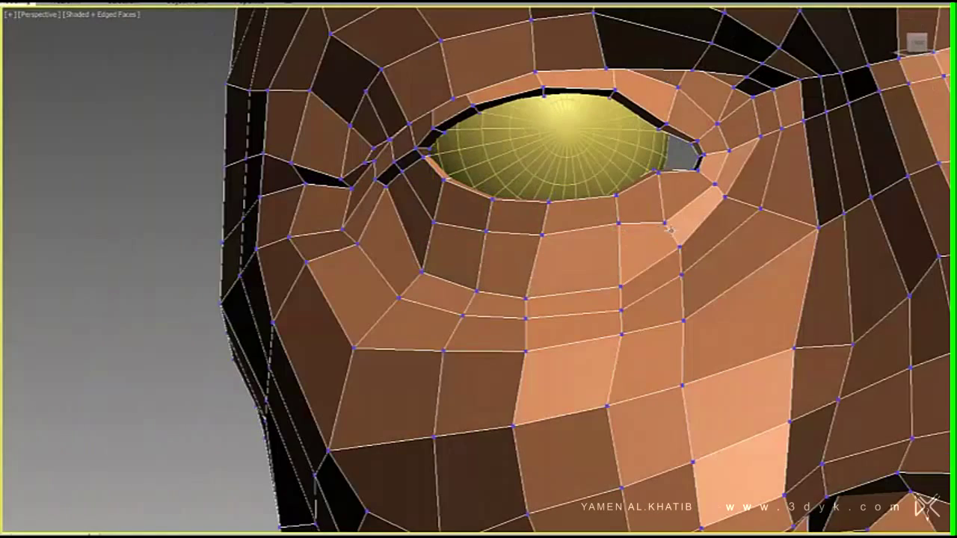
pyautogui.keyDown('alt'); pyautogui.moveTo(622, 286); pyautogui.dragTo(533, 307, button='middle'); pyautogui.keyUp('alt')
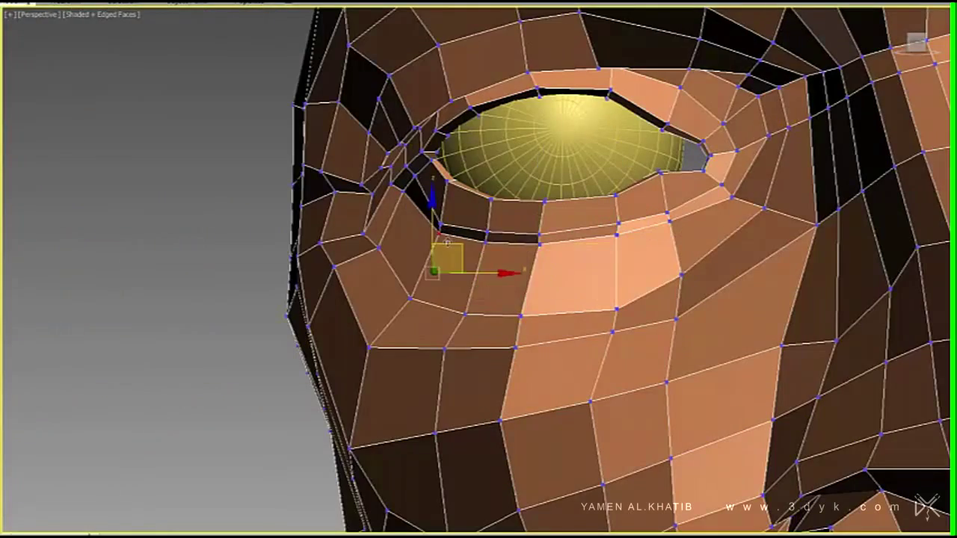
pyautogui.keyDown('alt'); pyautogui.moveTo(446, 241); pyautogui.dragTo(491, 252, button='middle'); pyautogui.keyUp('alt')
pyautogui.keyDown('alt'); pyautogui.moveTo(438, 309); pyautogui.dragTo(600, 275, button='middle'); pyautogui.keyUp('alt')
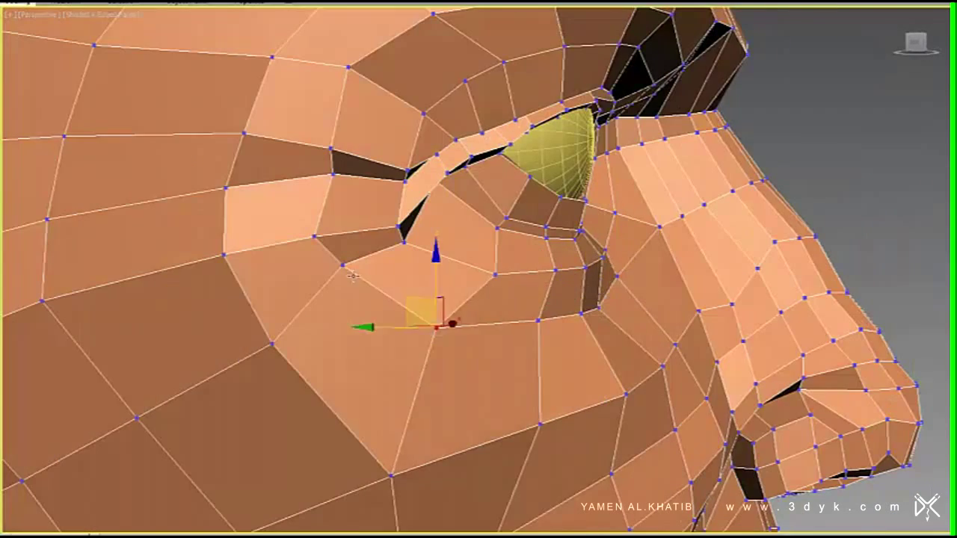
pyautogui.keyDown('alt'); pyautogui.moveTo(354, 276); pyautogui.dragTo(415, 323, button='middle'); pyautogui.keyUp('alt')
pyautogui.keyDown('alt'); pyautogui.moveTo(404, 273); pyautogui.dragTo(477, 288, button='middle'); pyautogui.keyUp('alt')
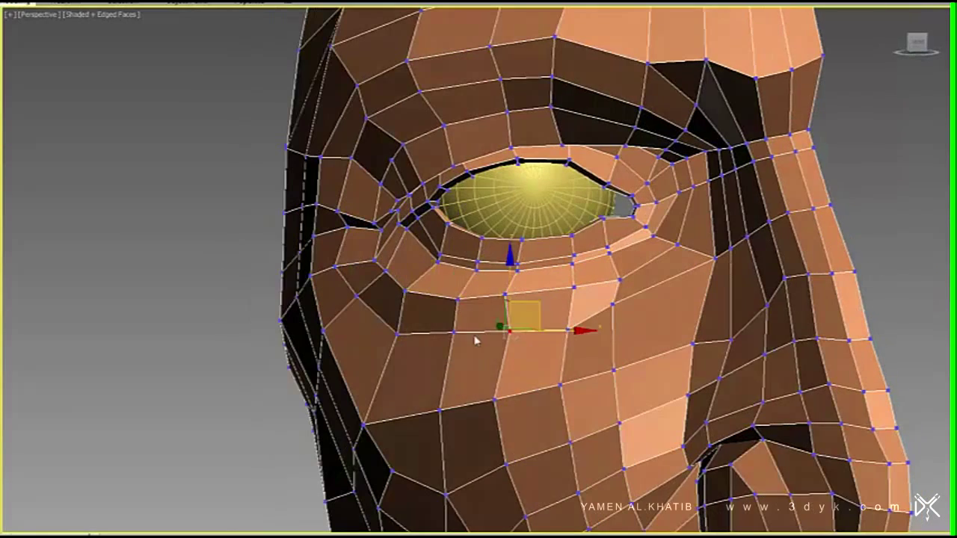
pyautogui.keyDown('alt'); pyautogui.moveTo(577, 288); pyautogui.dragTo(398, 362, button='middle'); pyautogui.keyUp('alt')
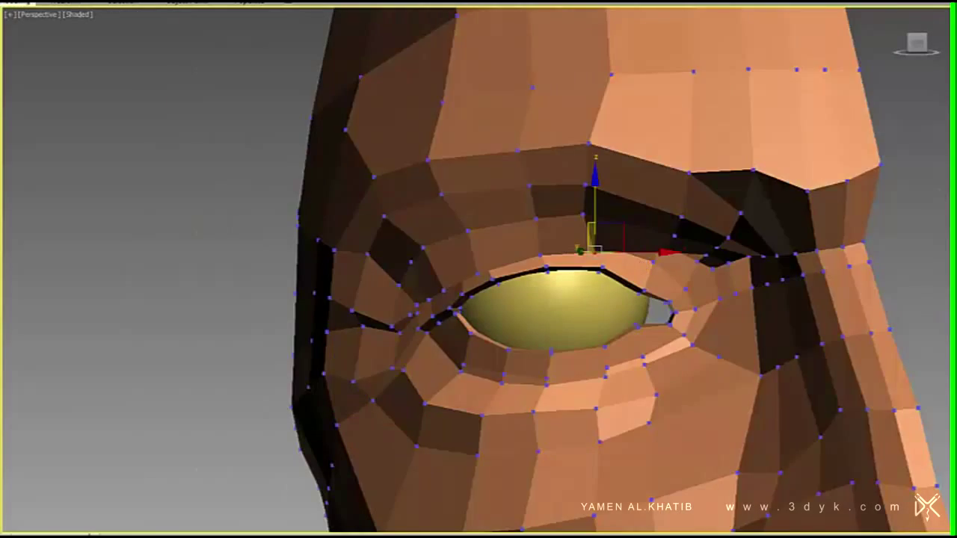
pyautogui.keyDown('alt'); pyautogui.moveTo(568, 254); pyautogui.dragTo(535, 259, button='middle'); pyautogui.keyUp('alt')
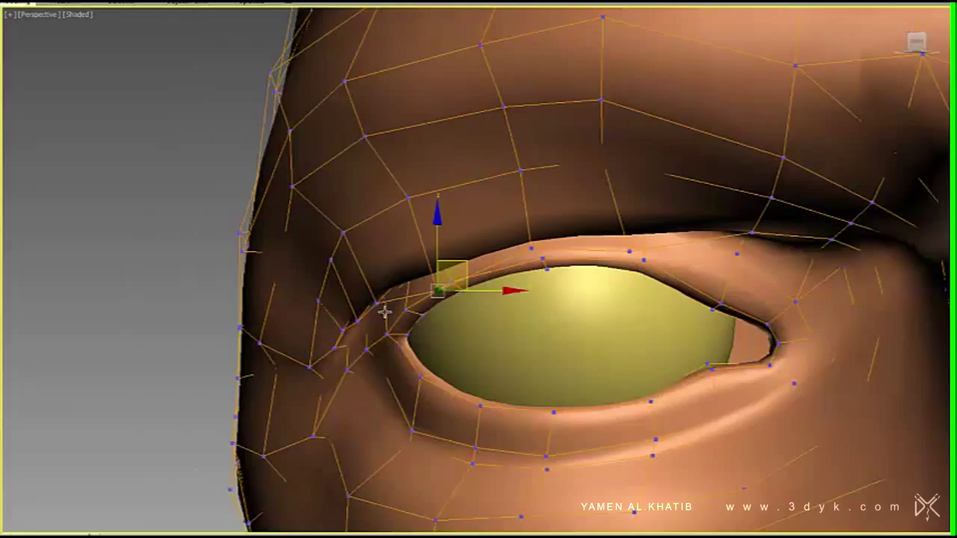
pyautogui.keyDown('alt'); pyautogui.moveTo(384, 312); pyautogui.dragTo(466, 326, button='middle'); pyautogui.keyUp('alt')
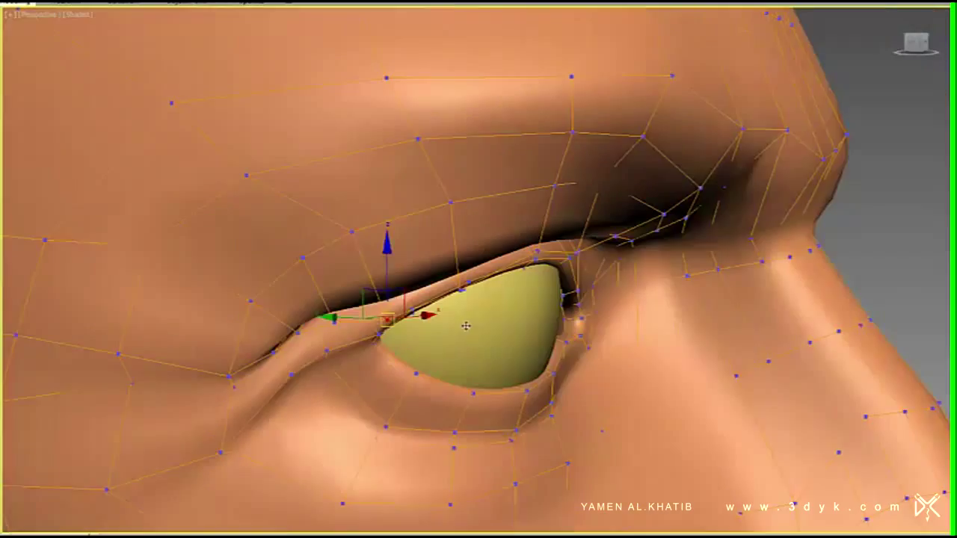
pyautogui.keyDown('alt'); pyautogui.moveTo(310, 360); pyautogui.dragTo(288, 400, button='middle'); pyautogui.keyUp('alt')
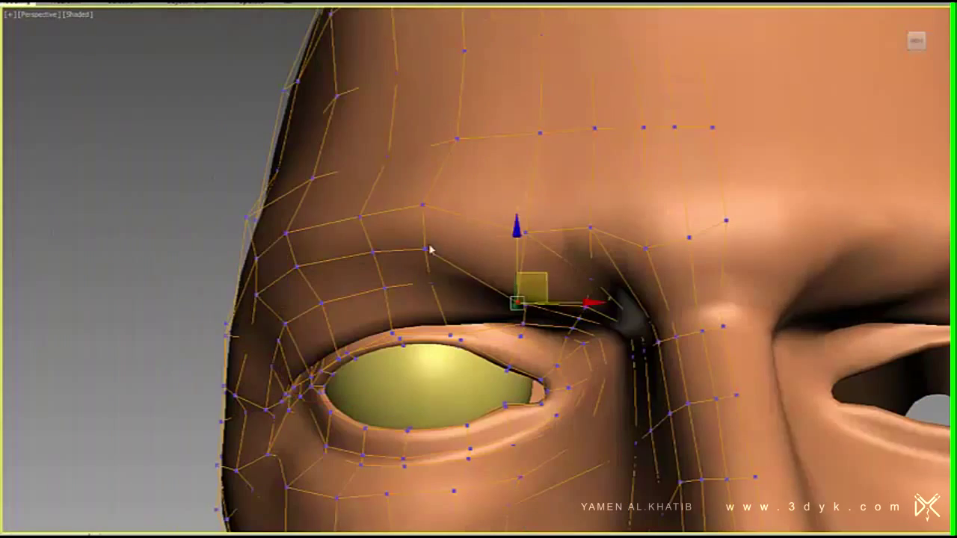
pyautogui.moveTo(486, 242)
pyautogui.keyDown('alt'); pyautogui.mouseDown(button='middle')
pyautogui.moveTo(585, 222)
pyautogui.moveTo(615, 318)
pyautogui.moveTo(512, 306)
pyautogui.moveTo(530, 397)
pyautogui.moveTo(504, 331)
pyautogui.moveTo(461, 393)
pyautogui.moveTo(523, 284)
pyautogui.moveTo(554, 322)
pyautogui.mouseUp(button='middle'); pyautogui.keyUp('alt')
# - Show the low-poly cage and bring the eye and brow into close view
pyautogui.press('F4')
pyautogui.rightClick(573, 331)
pyautogui.click(516, 370)
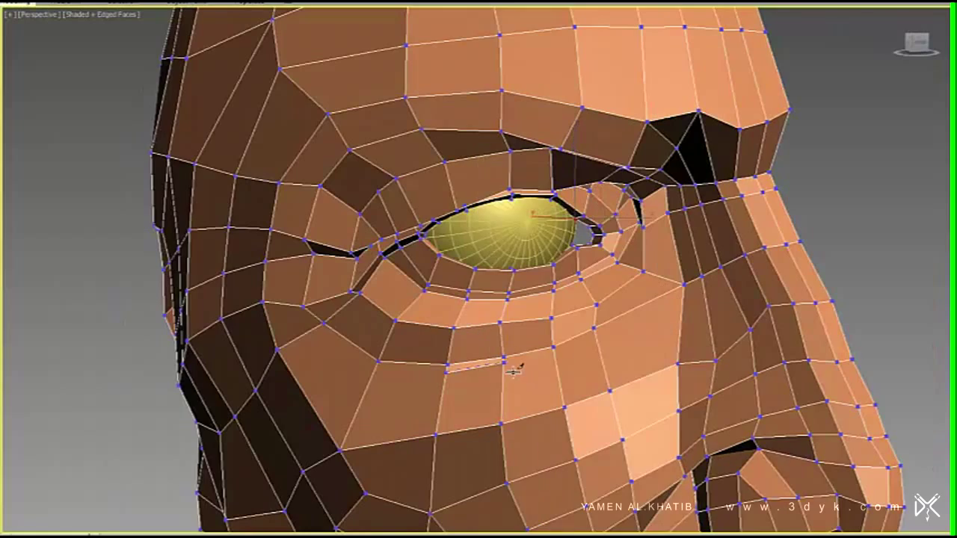
pyautogui.moveTo(691, 322)
pyautogui.keyDown('alt'); pyautogui.mouseDown(button='middle')
pyautogui.moveTo(564, 355)
pyautogui.moveTo(530, 303)
pyautogui.mouseUp(button='middle'); pyautogui.keyUp('alt')
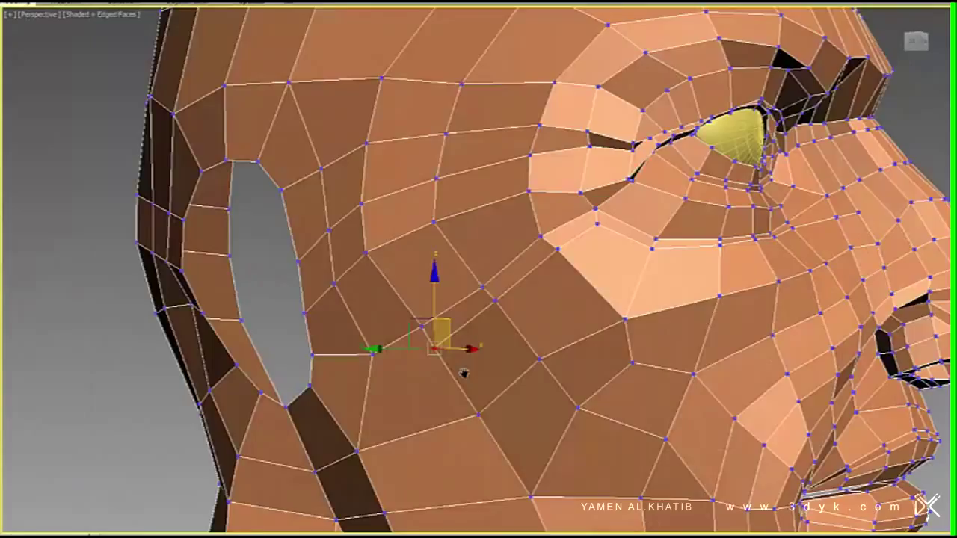
pyautogui.keyDown('alt'); pyautogui.moveTo(428, 414); pyautogui.dragTo(449, 389, button='middle'); pyautogui.keyUp('alt')
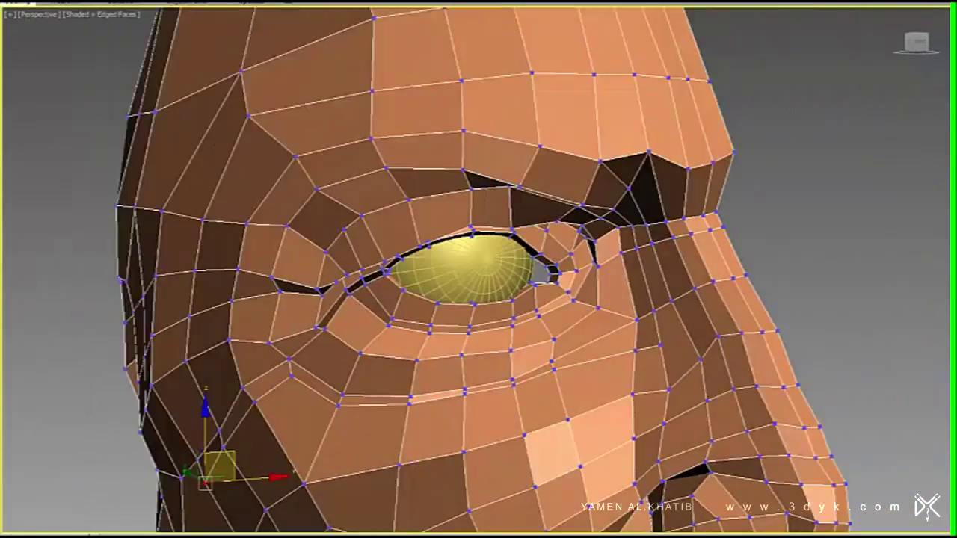
pyautogui.scroll(3, 449, 388)
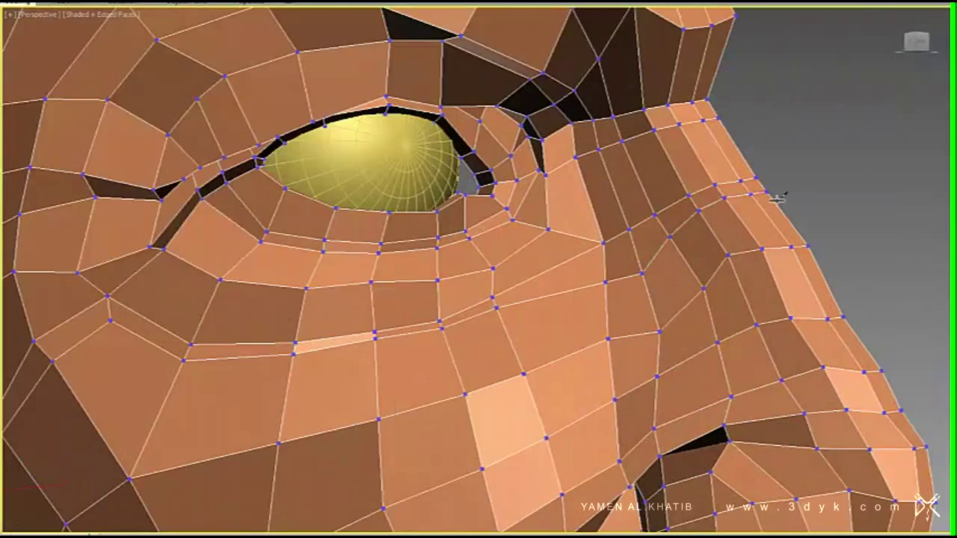
pyautogui.keyDown('alt'); pyautogui.moveTo(778, 196); pyautogui.dragTo(557, 263, button='middle'); pyautogui.keyUp('alt')
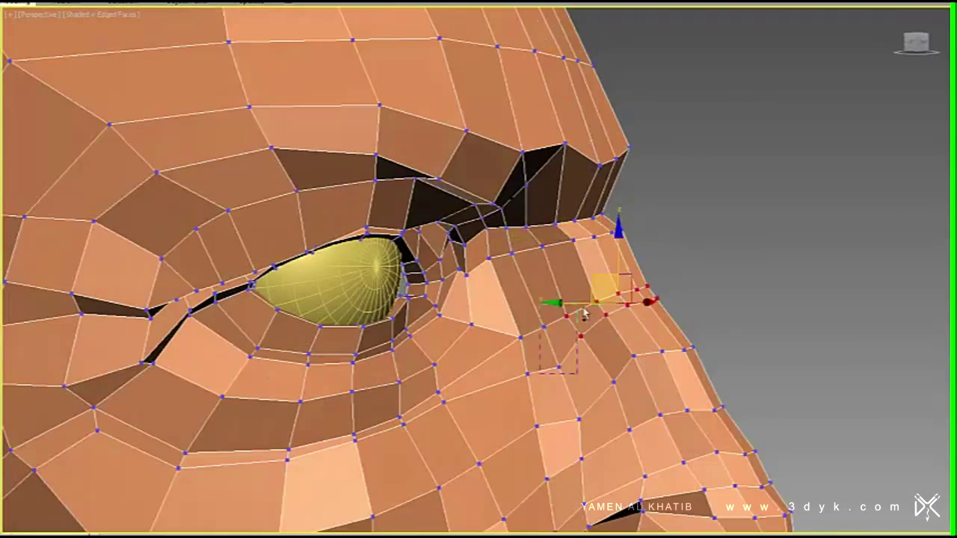
pyautogui.keyDown('alt'); pyautogui.moveTo(585, 315); pyautogui.dragTo(481, 336, button='middle'); pyautogui.keyUp('alt')
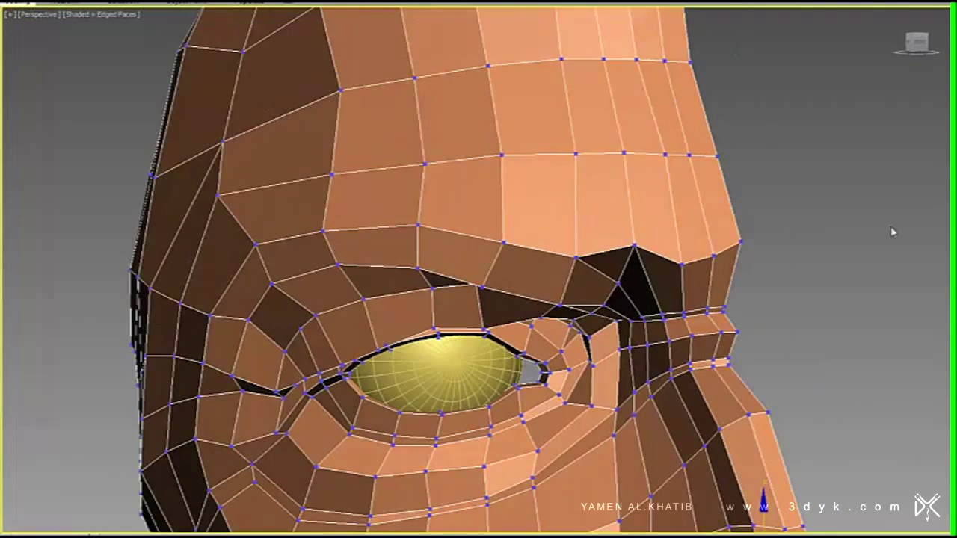
# - Pull a brow vertex above the eye with soft selection, checking the furrow from several views
pyautogui.rightClick(560, 292)
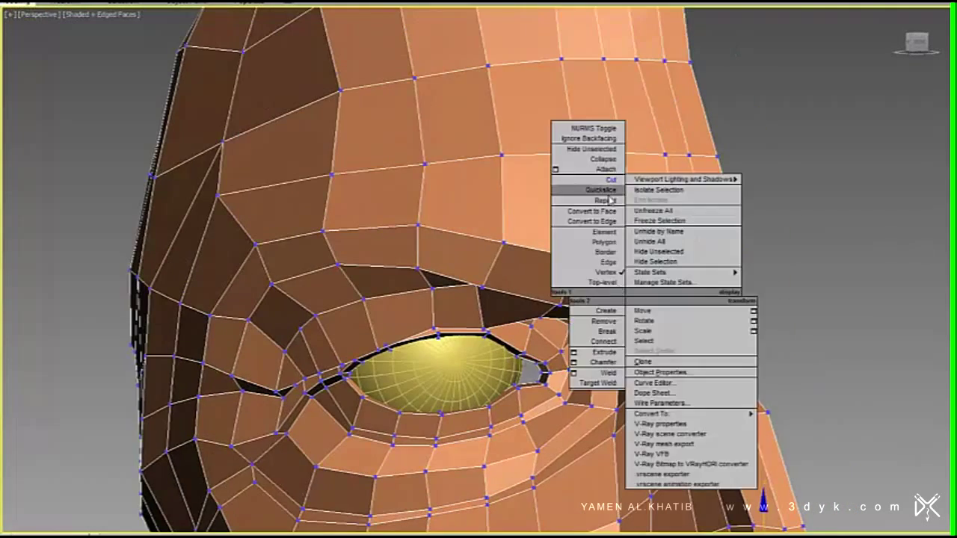
pyautogui.keyDown('alt'); pyautogui.moveTo(560, 292); pyautogui.dragTo(548, 374, button='middle'); pyautogui.keyUp('alt')
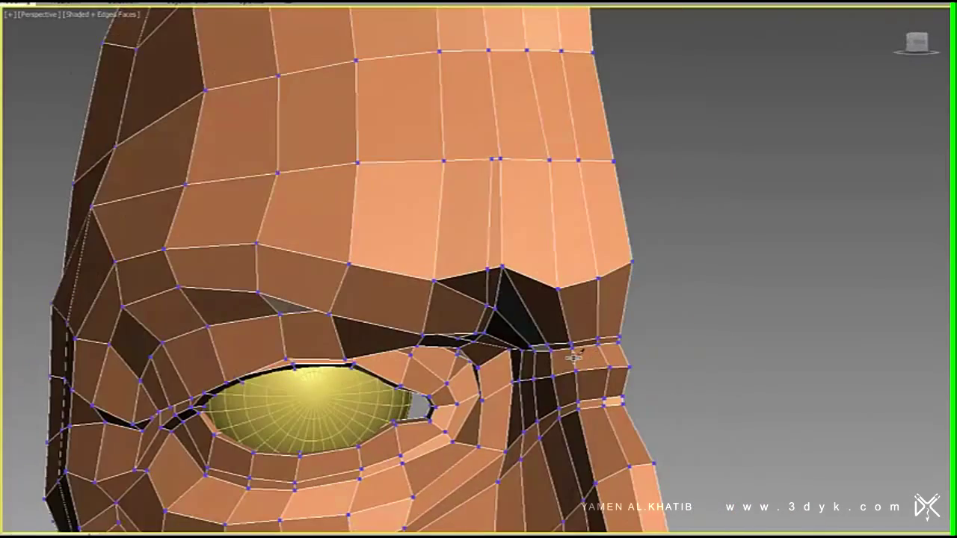
pyautogui.click(465, 250)
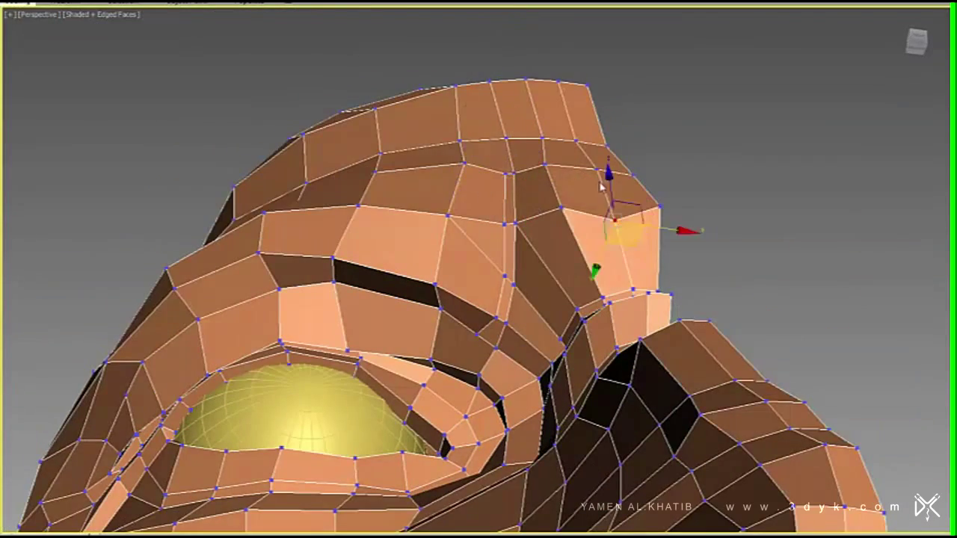
pyautogui.keyDown('alt'); pyautogui.moveTo(642, 210); pyautogui.dragTo(616, 254, button='middle'); pyautogui.keyUp('alt')
pyautogui.moveTo(538, 349)
pyautogui.keyDown('alt'); pyautogui.mouseDown(button='middle')
pyautogui.moveTo(619, 254)
pyautogui.moveTo(602, 309)
pyautogui.mouseUp(button='middle'); pyautogui.keyUp('alt')
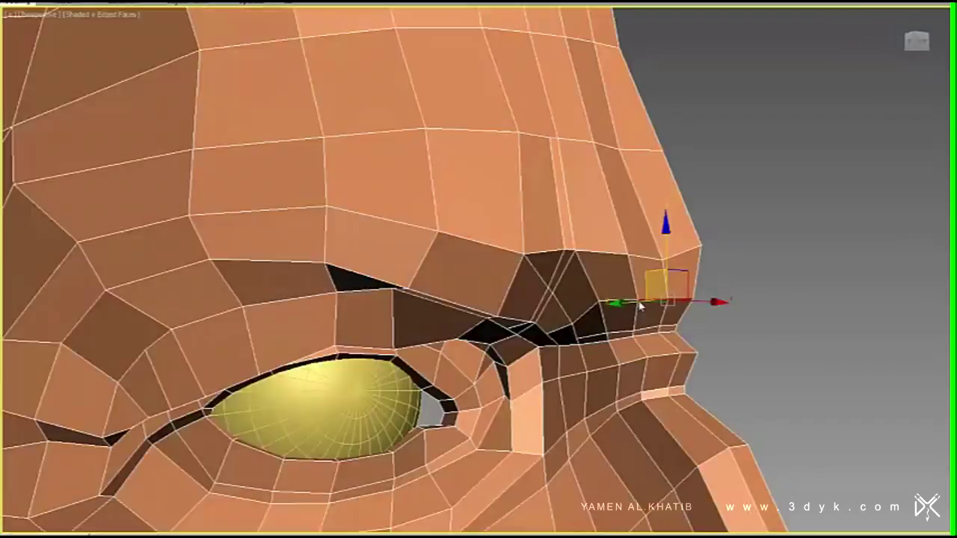
pyautogui.keyDown('alt'); pyautogui.moveTo(686, 302); pyautogui.dragTo(560, 309, button='middle'); pyautogui.keyUp('alt')
pyautogui.press('1')
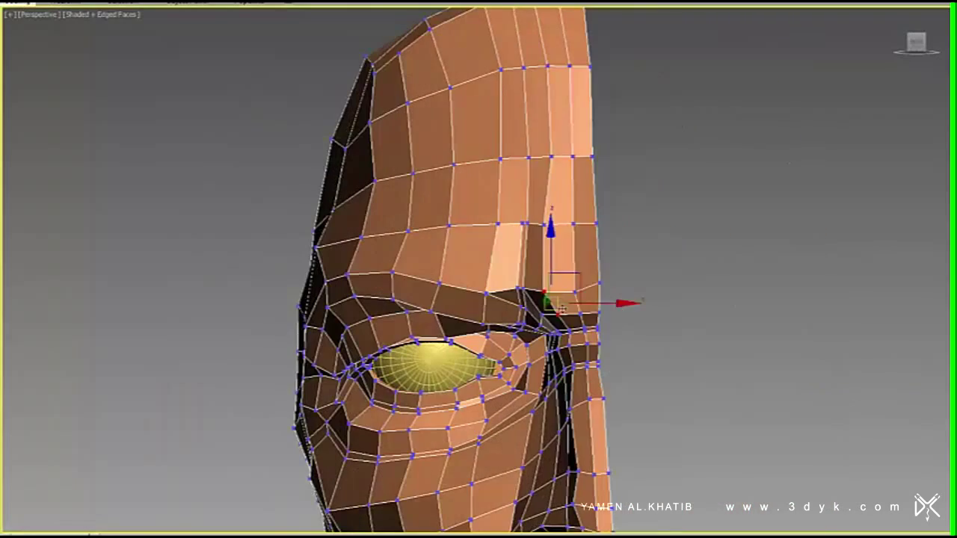
pyautogui.keyDown('alt'); pyautogui.moveTo(506, 300); pyautogui.dragTo(677, 269, button='middle'); pyautogui.keyUp('alt')
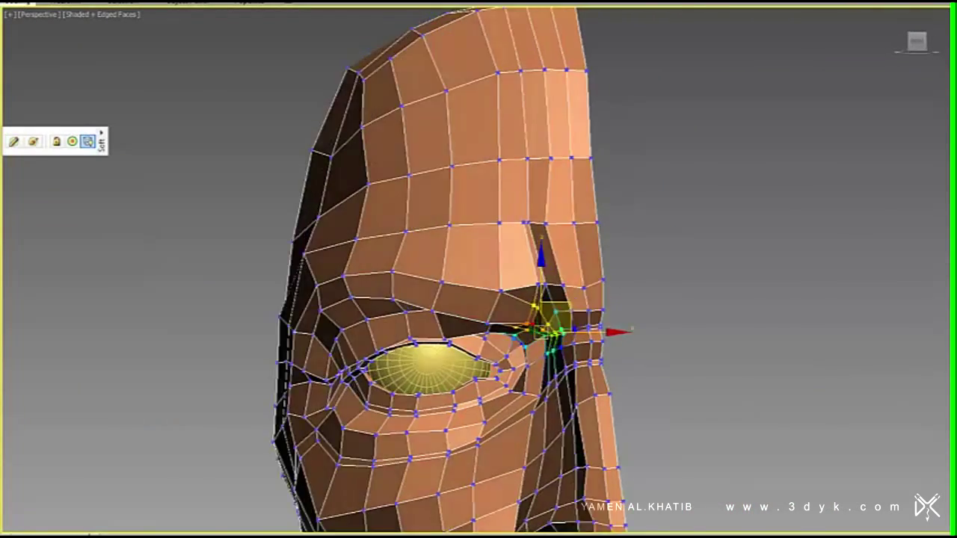
pyautogui.keyDown('alt'); pyautogui.moveTo(598, 297); pyautogui.dragTo(606, 377, button='middle'); pyautogui.keyUp('alt')
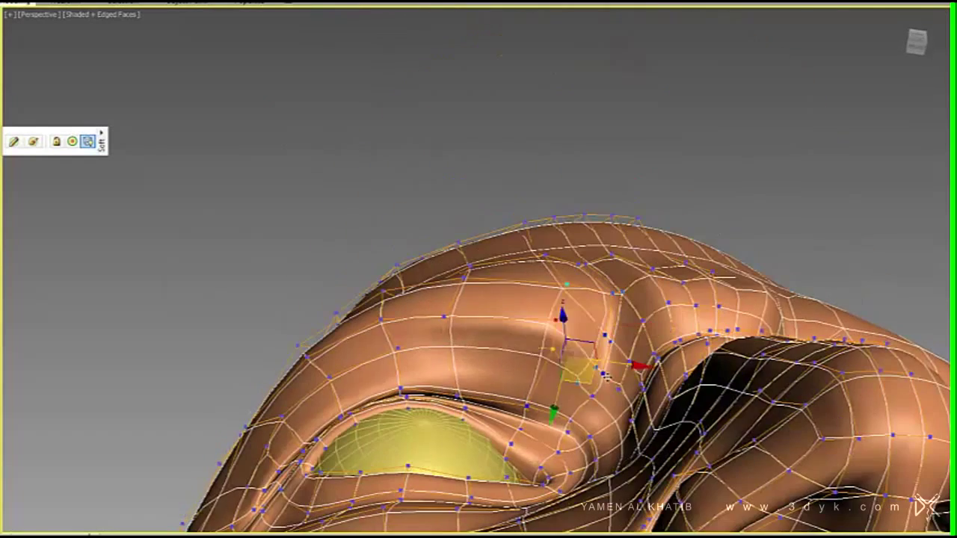
pyautogui.moveTo(605, 412)
pyautogui.keyDown('alt'); pyautogui.mouseDown(button='middle')
pyautogui.moveTo(805, 258)
pyautogui.moveTo(673, 284)
pyautogui.mouseUp(button='middle'); pyautogui.keyUp('alt')
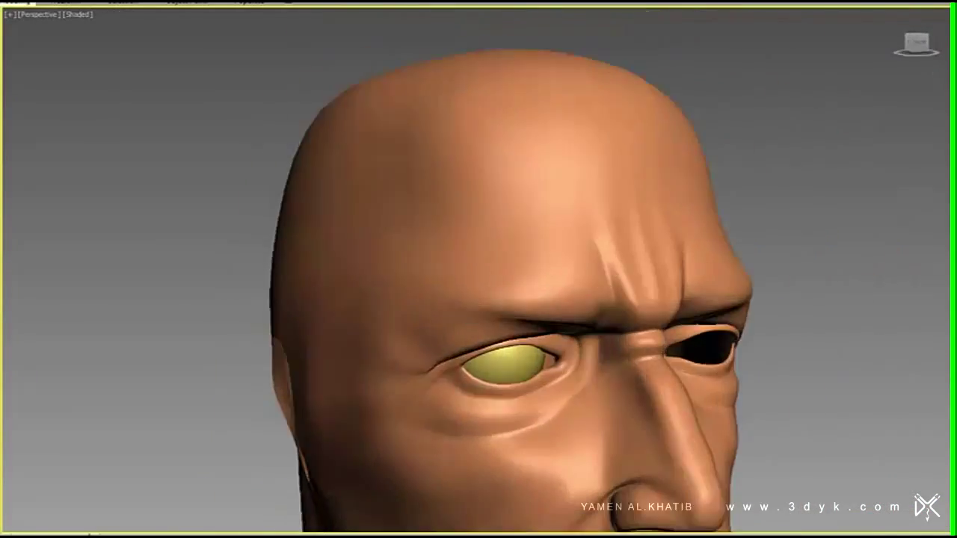
# - Revert to the low-poly cage and cut edges across the forehead and above the nose
pyautogui.scroll(5, 524, 299)
pyautogui.keyDown('alt'); pyautogui.moveTo(524, 299); pyautogui.dragTo(568, 224, button='middle'); pyautogui.keyUp('alt')
pyautogui.hotkey('ctrl', 'BackSpace')
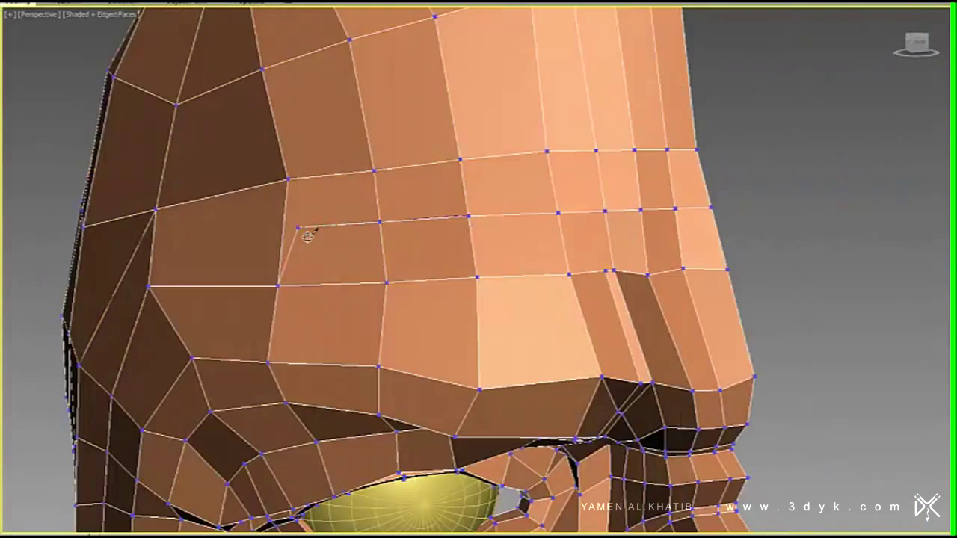
pyautogui.keyDown('alt'); pyautogui.moveTo(307, 236); pyautogui.dragTo(740, 151, button='middle'); pyautogui.keyUp('alt')
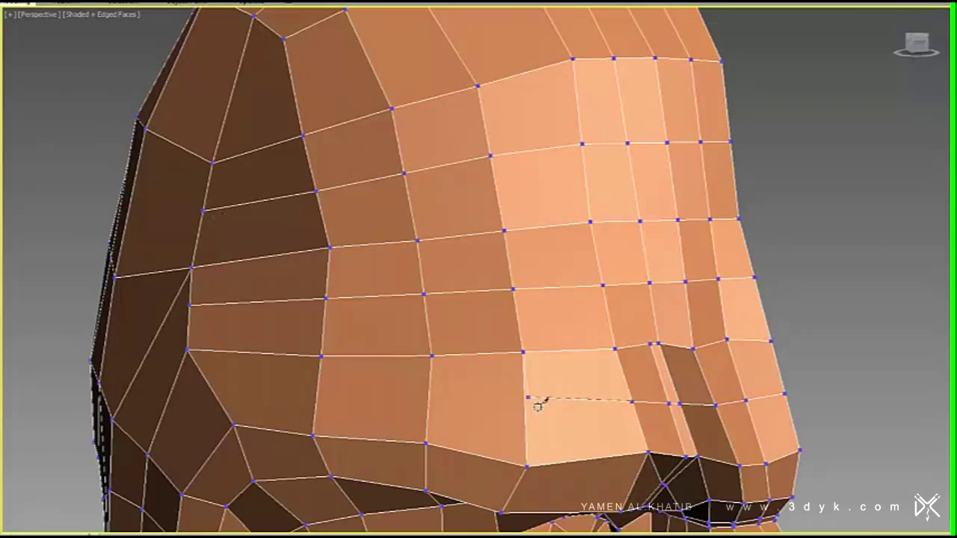
pyautogui.keyDown('alt'); pyautogui.moveTo(213, 391); pyautogui.dragTo(590, 297, button='middle'); pyautogui.keyUp('alt')
# - Cut another forehead edge and move the selected vertices near the nose tip
pyautogui.keyDown('alt'); pyautogui.moveTo(711, 347); pyautogui.dragTo(647, 360, button='middle'); pyautogui.keyUp('alt')
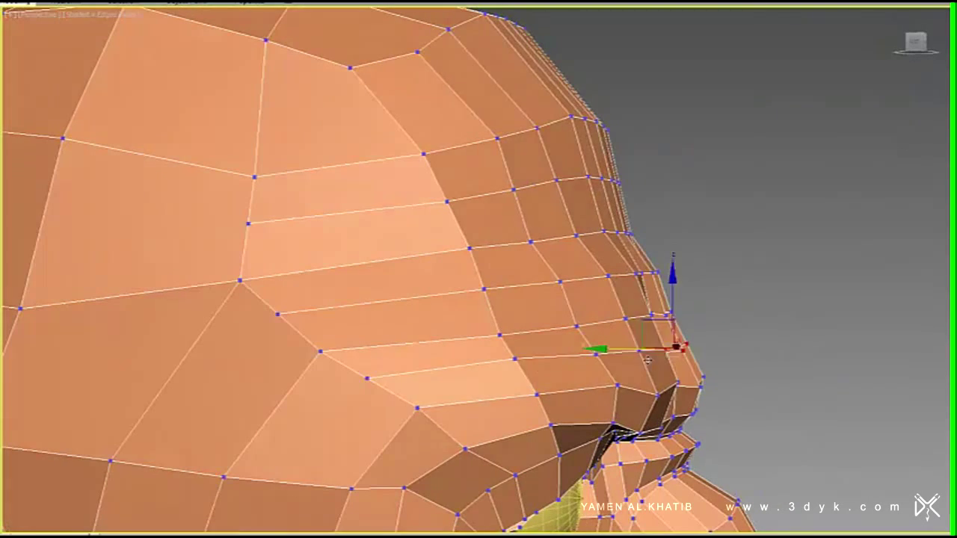
pyautogui.moveTo(547, 99)
pyautogui.keyDown('alt'); pyautogui.mouseDown(button='middle')
pyautogui.moveTo(551, 160)
pyautogui.moveTo(532, 216)
pyautogui.moveTo(527, 282)
pyautogui.moveTo(653, 265)
pyautogui.moveTo(570, 297)
pyautogui.moveTo(648, 325)
pyautogui.moveTo(811, 195)
pyautogui.mouseUp(button='middle'); pyautogui.keyUp('alt')
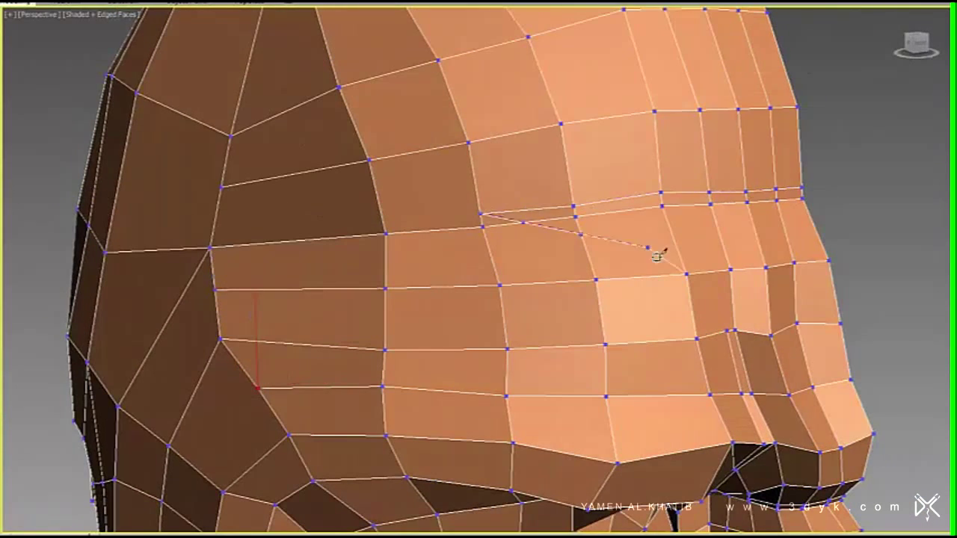
pyautogui.keyDown('alt'); pyautogui.moveTo(518, 347); pyautogui.dragTo(616, 270, button='middle'); pyautogui.keyUp('alt')
pyautogui.moveTo(616, 269); pyautogui.dragTo(651, 310)
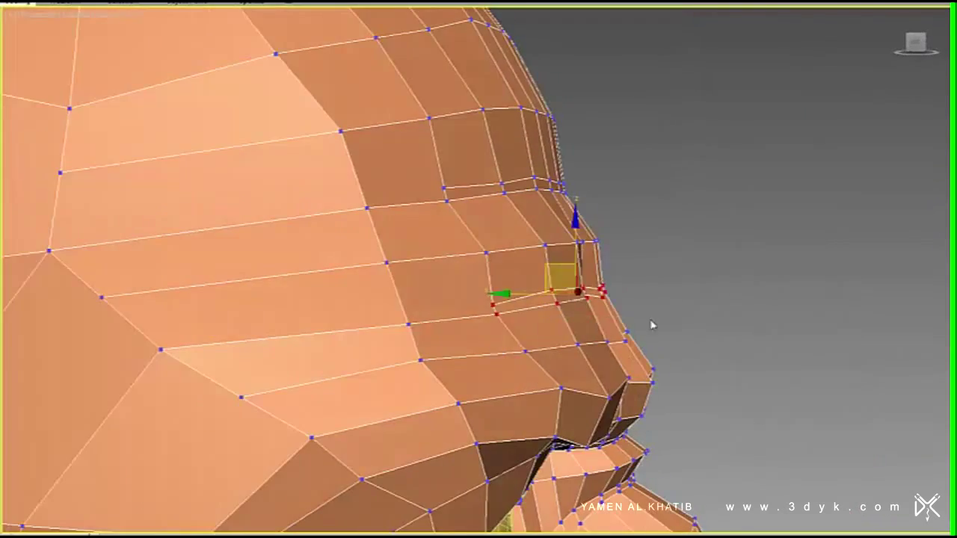
pyautogui.scroll(2, 651, 325)
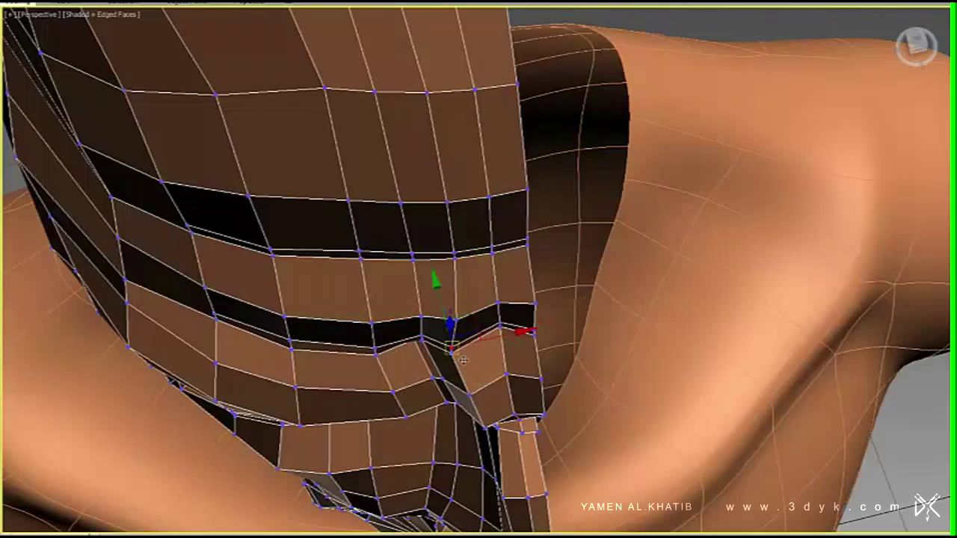
pyautogui.keyDown('alt'); pyautogui.moveTo(462, 360); pyautogui.dragTo(481, 305, button='middle'); pyautogui.keyUp('alt')
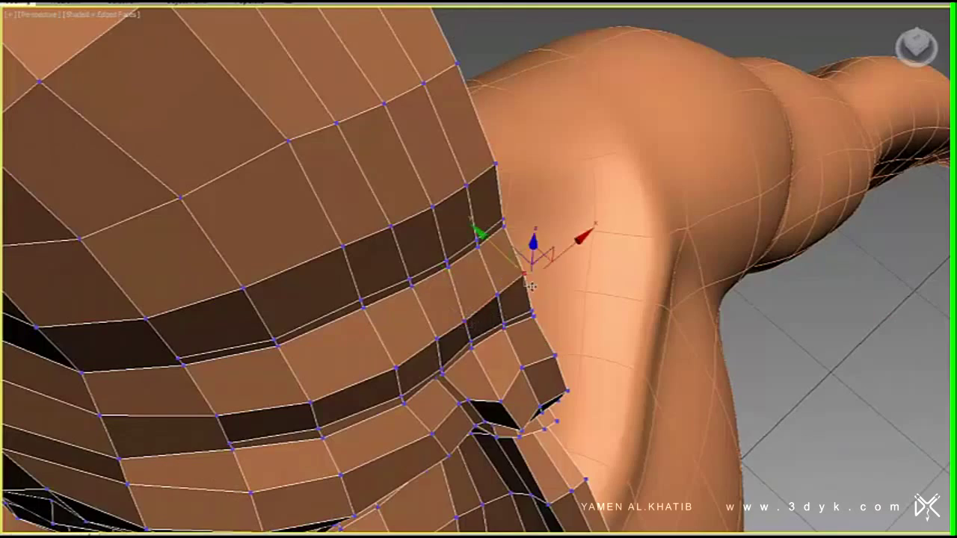
pyautogui.keyDown('alt'); pyautogui.moveTo(529, 286); pyautogui.dragTo(516, 254, button='middle'); pyautogui.keyUp('alt')
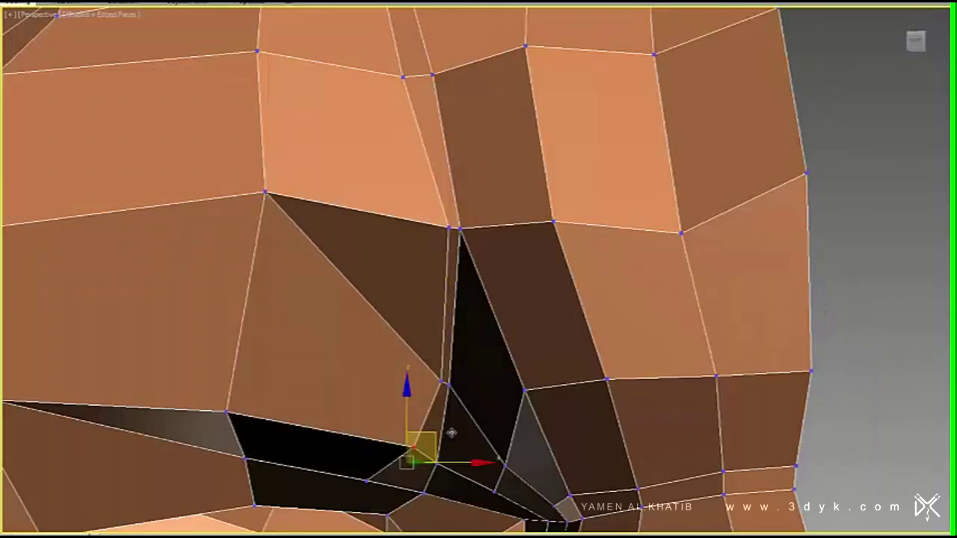
pyautogui.moveTo(452, 433)
pyautogui.keyDown('alt'); pyautogui.mouseDown(button='middle')
pyautogui.moveTo(412, 284)
pyautogui.moveTo(584, 334)
pyautogui.mouseUp(button='middle'); pyautogui.keyUp('alt')
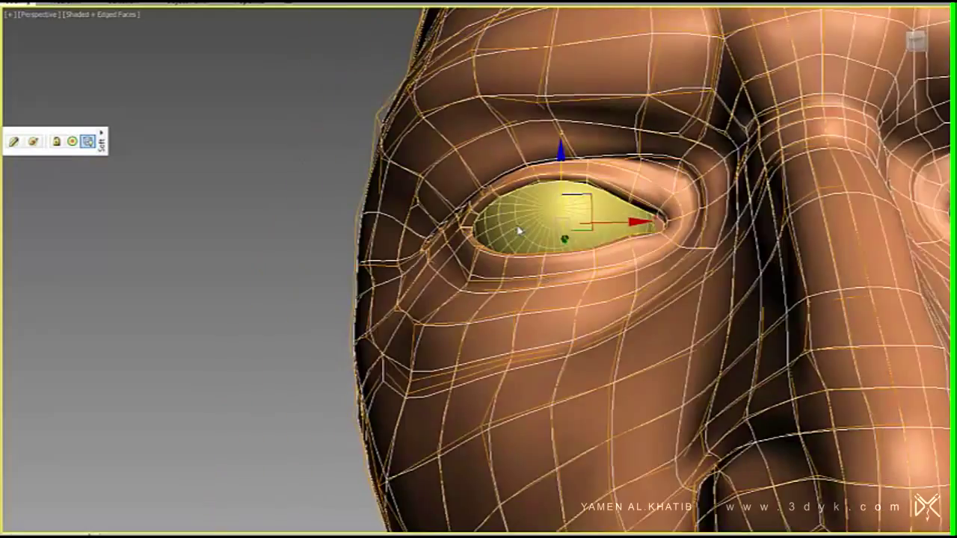
# - Push the eyeball deeper into its socket and view the upper body smooth-shaded in perspective
pyautogui.moveTo(519, 232)
pyautogui.keyDown('alt'); pyautogui.mouseDown(button='middle')
pyautogui.moveTo(590, 217)
pyautogui.moveTo(591, 244)
pyautogui.mouseUp(button='middle'); pyautogui.keyUp('alt')
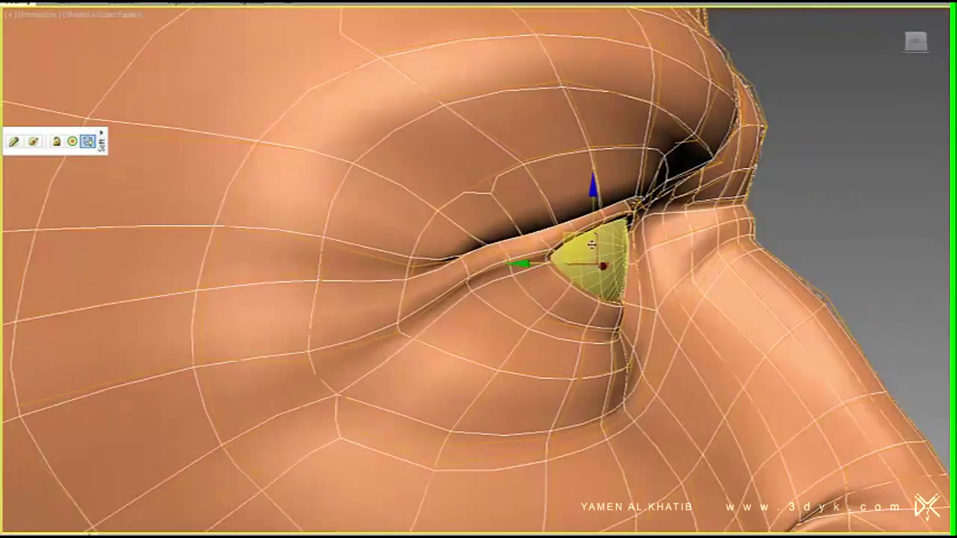
pyautogui.moveTo(418, 285)
pyautogui.keyDown('alt'); pyautogui.mouseDown(button='middle')
pyautogui.moveTo(429, 295)
pyautogui.moveTo(803, 271)
pyautogui.moveTo(711, 257)
pyautogui.moveTo(915, 226)
pyautogui.mouseUp(button='middle'); pyautogui.keyUp('alt')
pyautogui.scroll(-3, 430, 297)
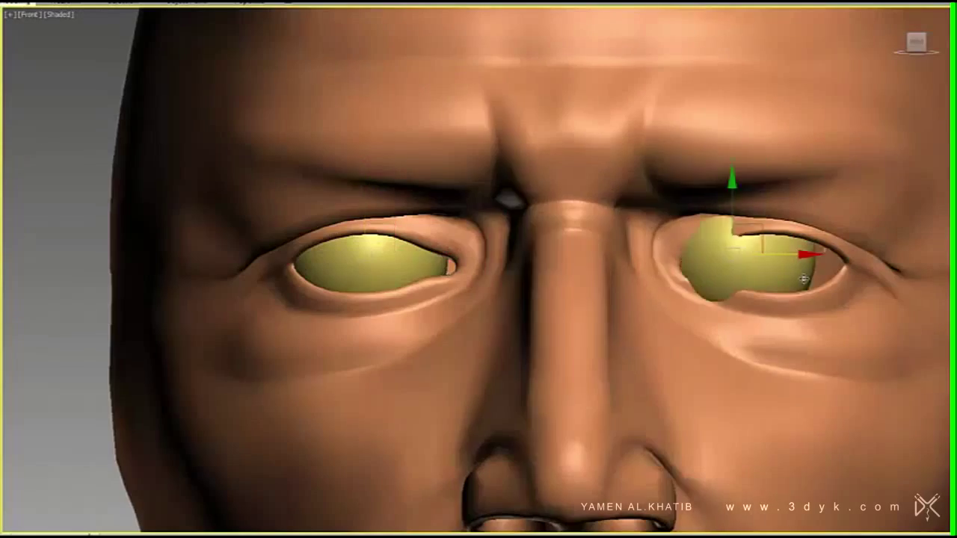
pyautogui.moveTo(803, 279); pyautogui.dragTo(835, 279)
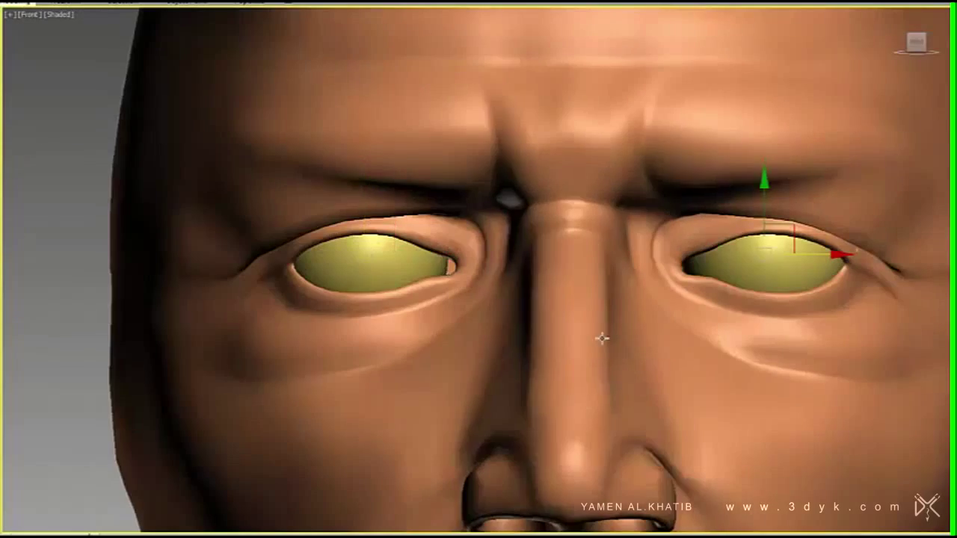
pyautogui.press('F4')
pyautogui.scroll(-5, 847, 279)
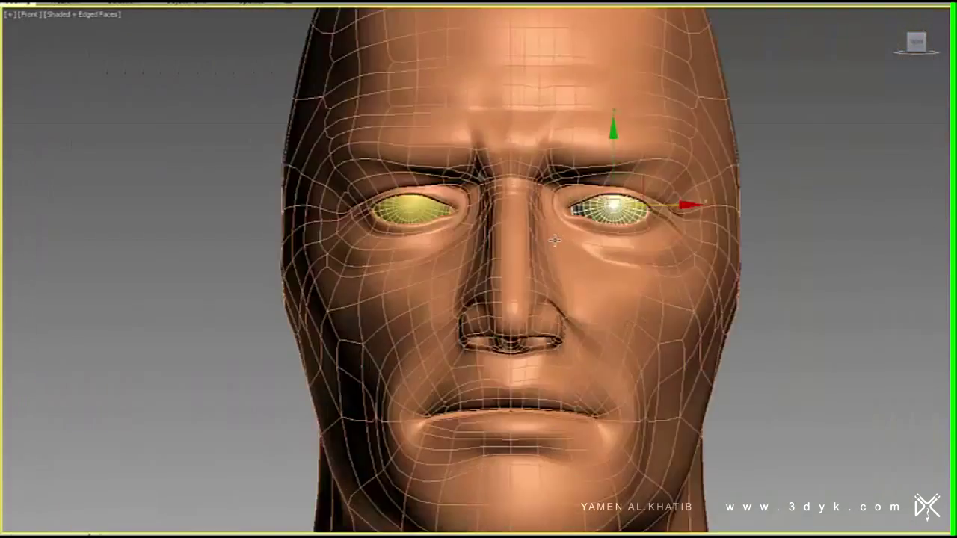
pyautogui.press('p')
pyautogui.moveTo(672, 269)
pyautogui.keyDown('alt'); pyautogui.mouseDown(button='middle')
pyautogui.moveTo(488, 252)
pyautogui.moveTo(607, 314)
pyautogui.moveTo(527, 314)
pyautogui.moveTo(523, 299)
pyautogui.moveTo(588, 312)
pyautogui.moveTo(482, 281)
pyautogui.moveTo(524, 292)
pyautogui.mouseUp(button='middle'); pyautogui.keyUp('alt')
pyautogui.press('F4')
# - Show the head in the Left view as wireframe, centred on the ear outline
pyautogui.scroll(3, 523, 292)
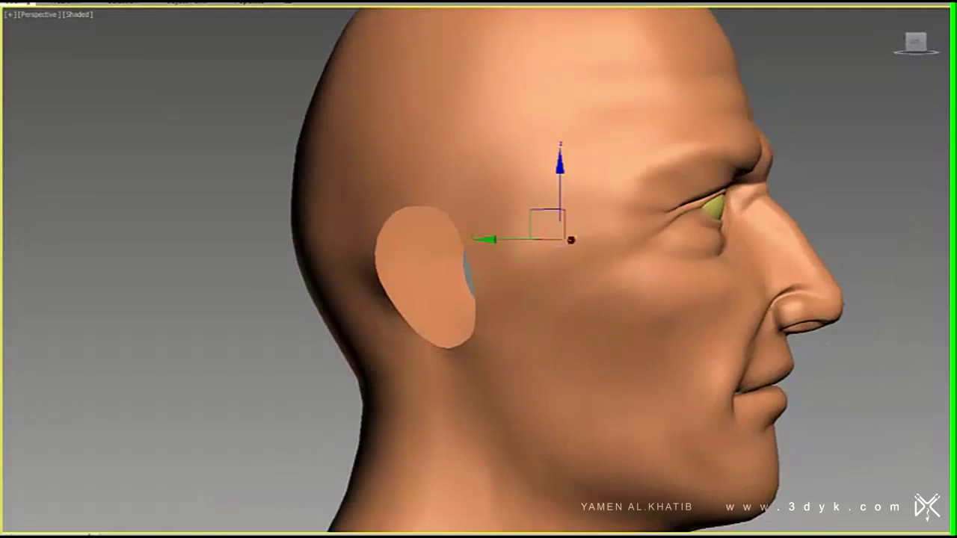
pyautogui.scroll(6, 624, 300)
pyautogui.press('l')
pyautogui.press('F3')
pyautogui.scroll(3, 616, 328)
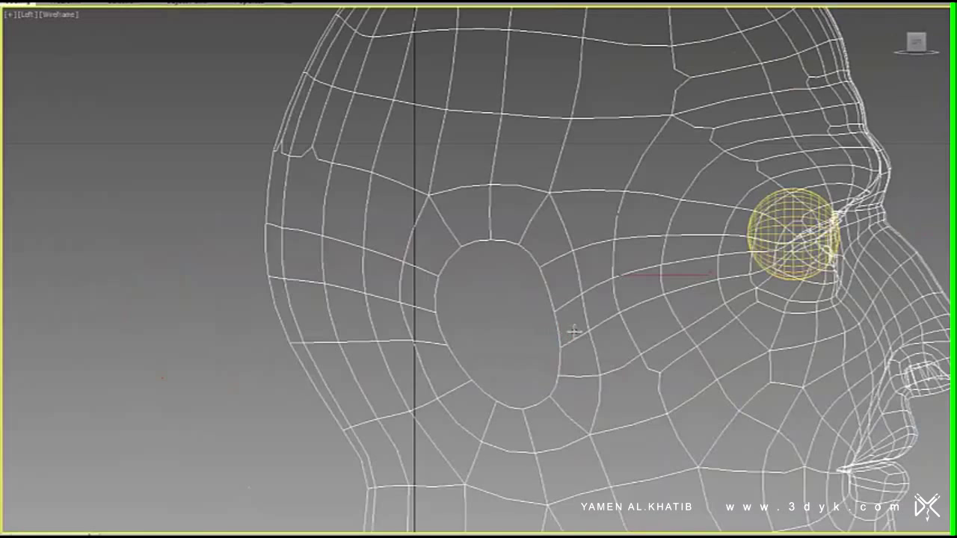
pyautogui.scroll(2, 616, 327)
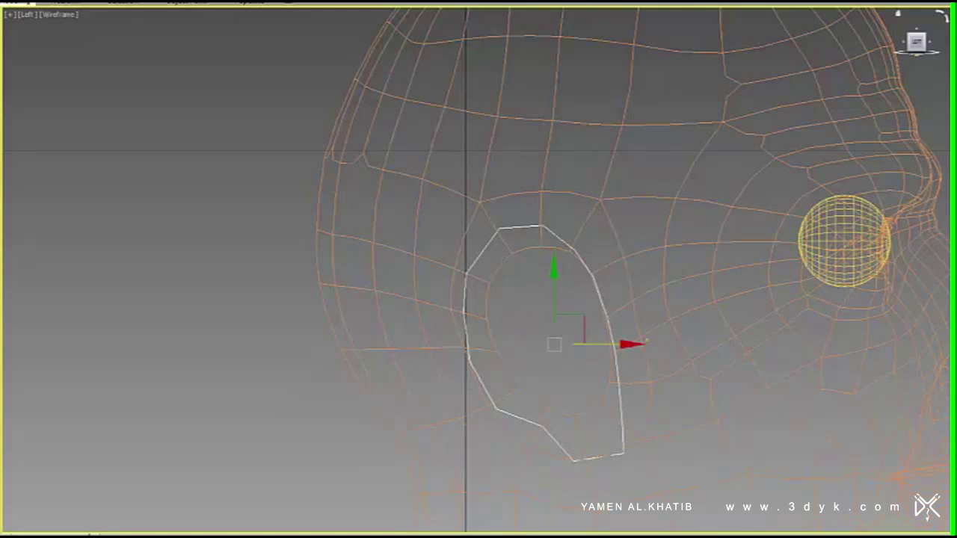
pyautogui.moveTo(513, 345); pyautogui.dragTo(480, 322, button='middle')
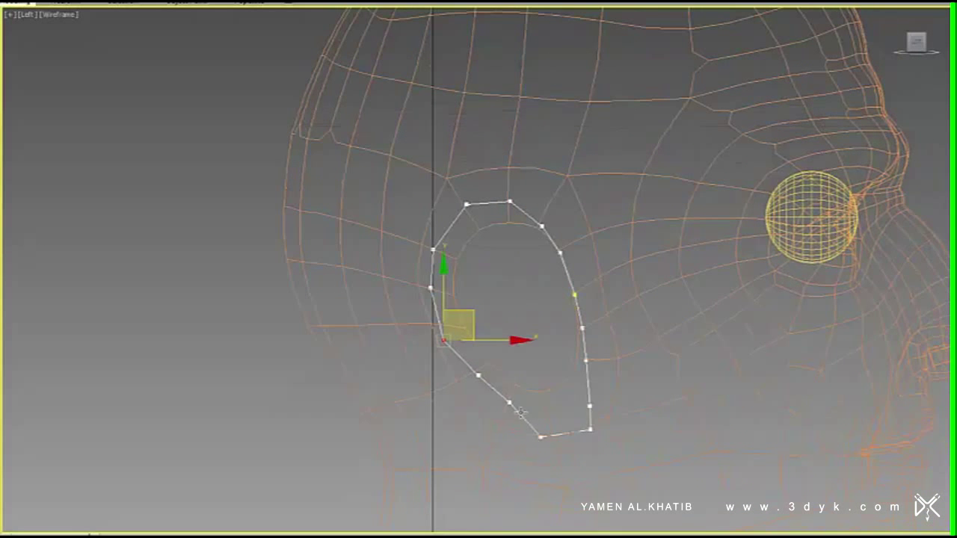
pyautogui.scroll(2, 633, 361)
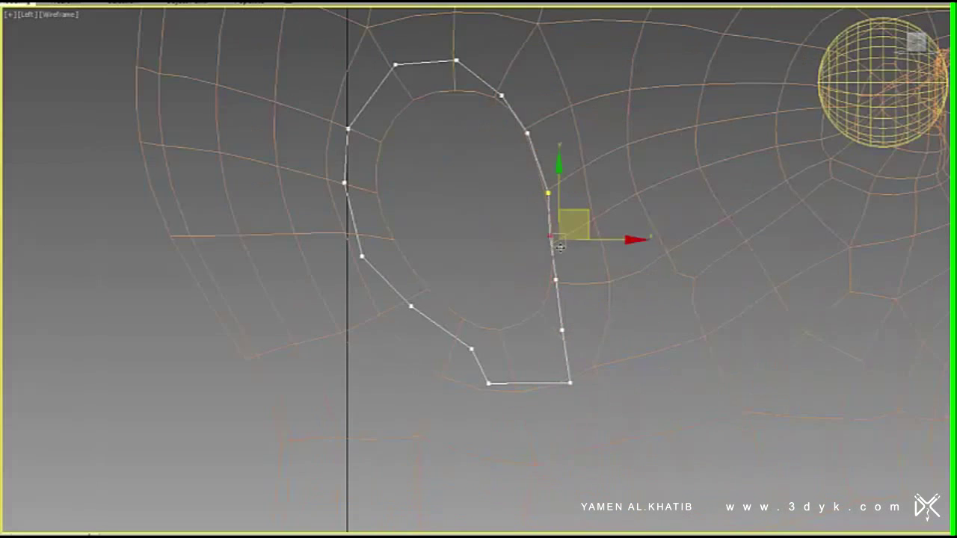
pyautogui.scroll(-2, 566, 387)
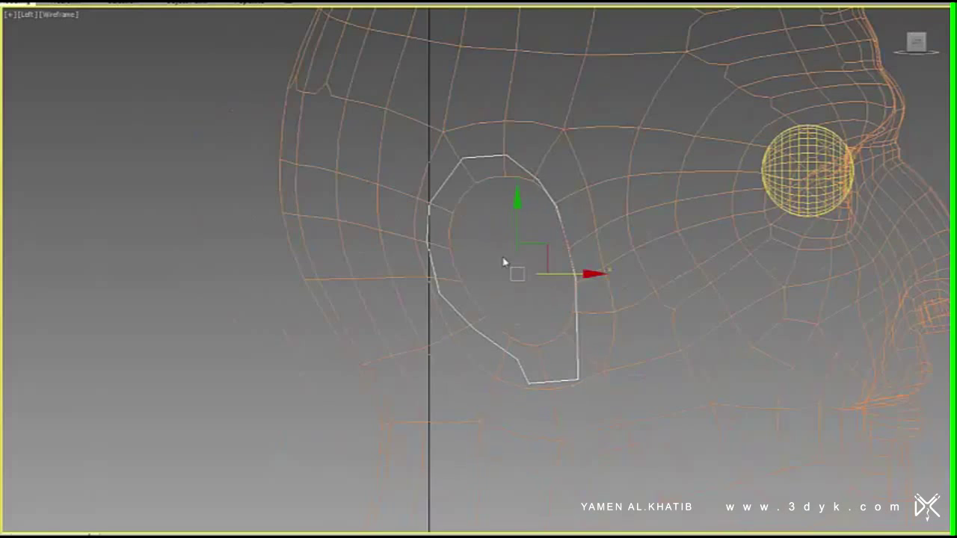
# - Return to a shaded, edged perspective side view of the head and ear
pyautogui.press('p')
pyautogui.press('F3')
pyautogui.keyDown('alt'); pyautogui.moveTo(359, 264); pyautogui.dragTo(461, 302, button='middle'); pyautogui.keyUp('alt')
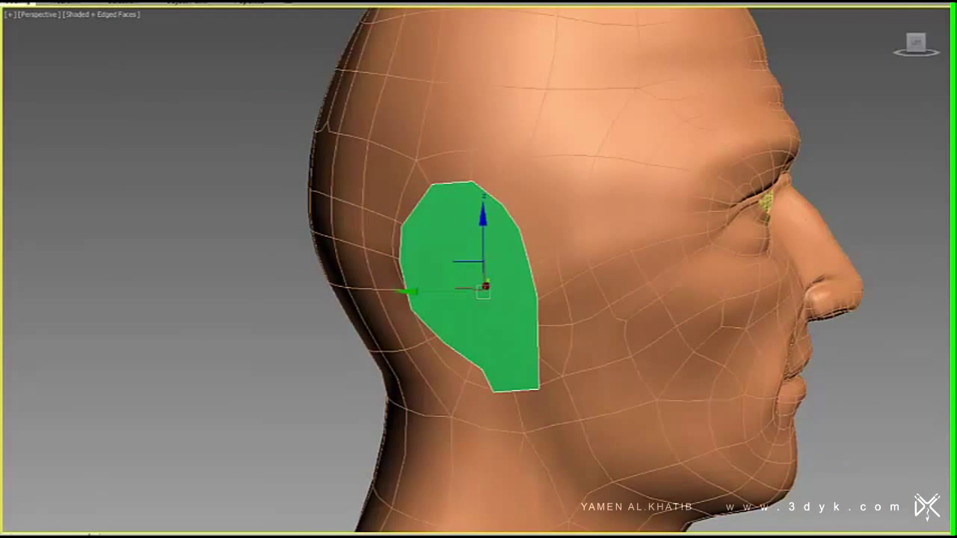
pyautogui.scroll(2, 478, 284)
pyautogui.rightClick(419, 278)
# - Inset the ear polygon by 0.686cm to create a rim of faces
pyautogui.click(463, 156)
pyautogui.moveTo(485, 294); pyautogui.dragTo(486, 296)
pyautogui.click(483, 315)
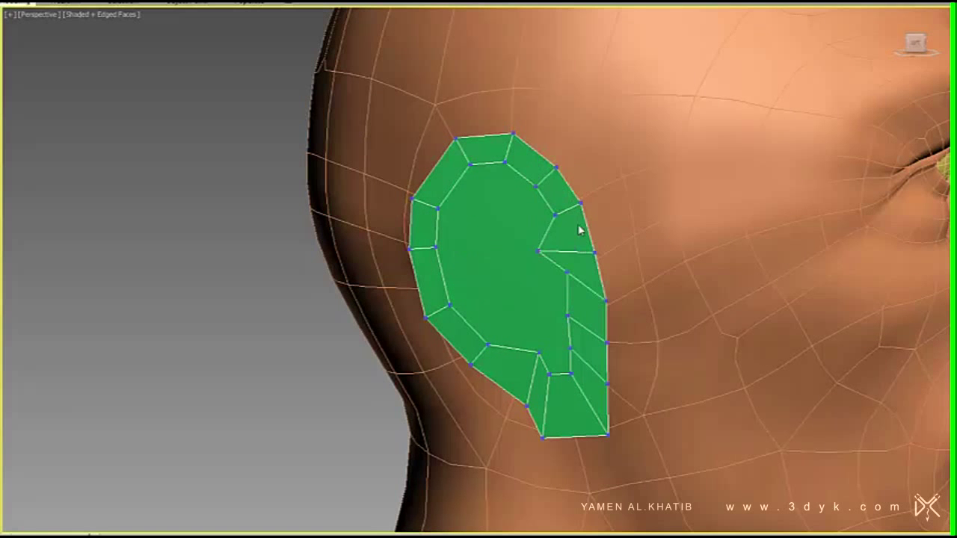
pyautogui.moveTo(469, 302); pyautogui.dragTo(491, 289, button='middle')
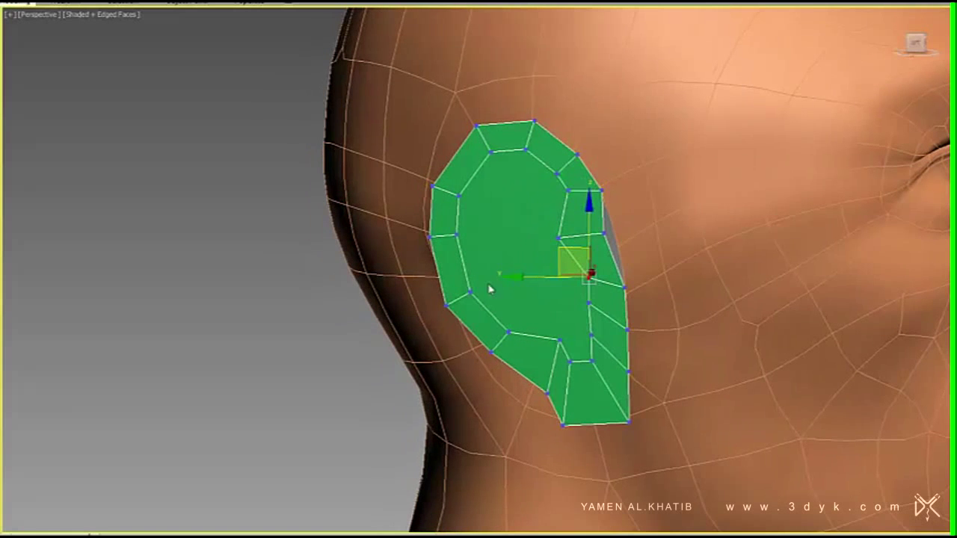
pyautogui.moveTo(547, 374); pyautogui.dragTo(549, 380, button='middle')
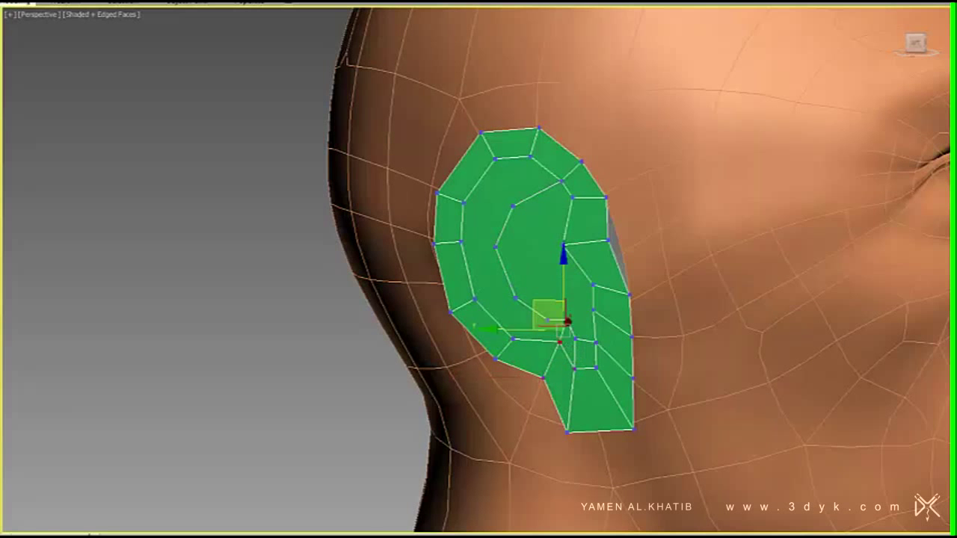
# - Cut and connect new edges across the ear's inner face
pyautogui.rightClick(525, 302)
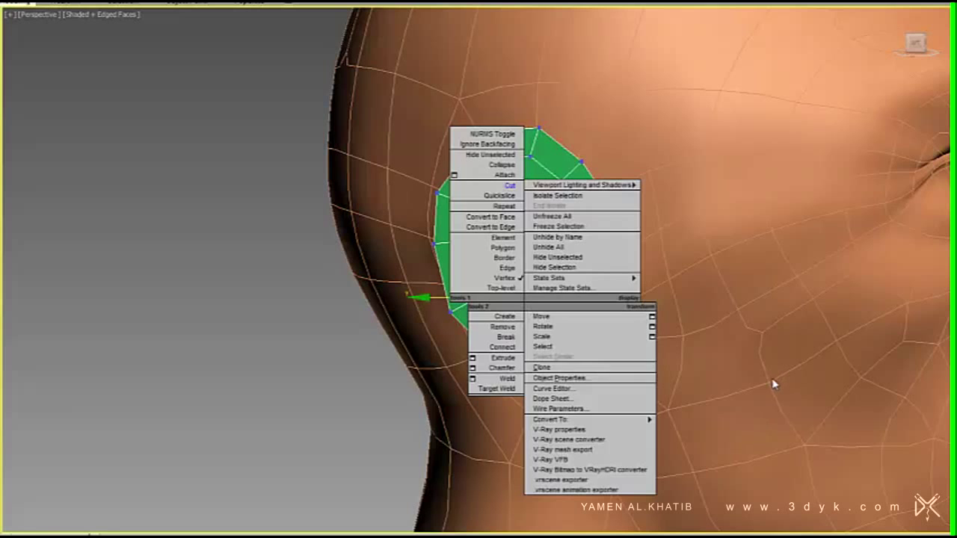
pyautogui.click(773, 383)
pyautogui.rightClick(537, 253)
pyautogui.click(558, 265)
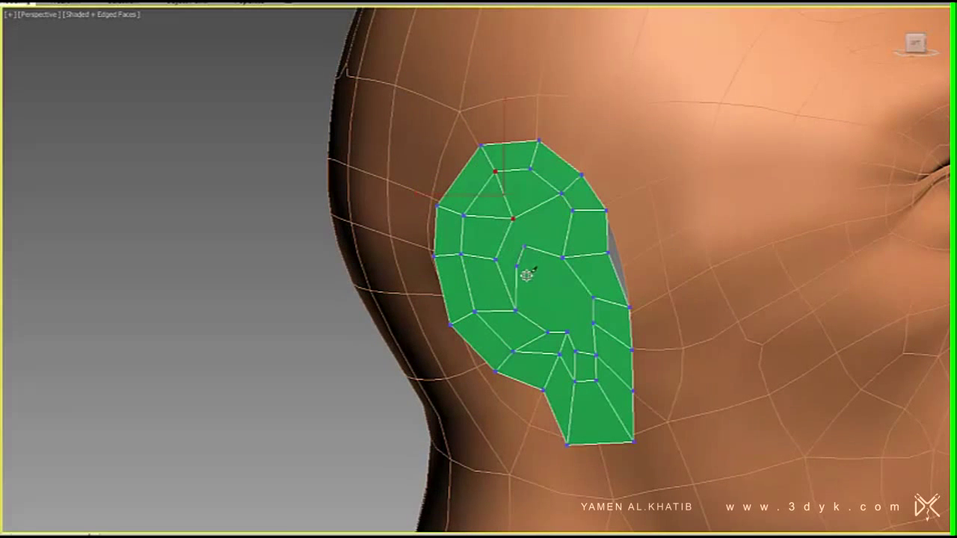
pyautogui.rightClick(546, 349)
pyautogui.click(514, 392)
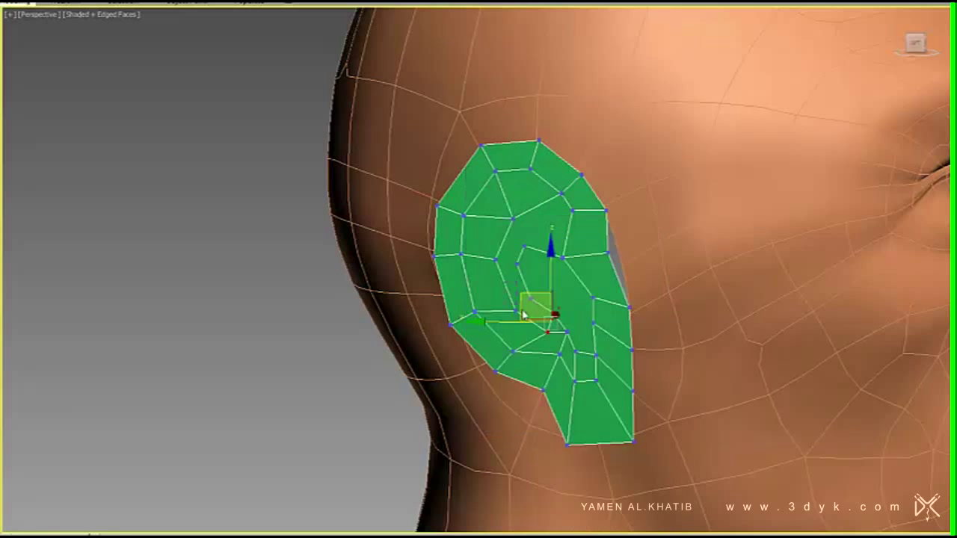
pyautogui.rightClick(504, 329)
pyautogui.click(476, 372)
pyautogui.rightClick(505, 293)
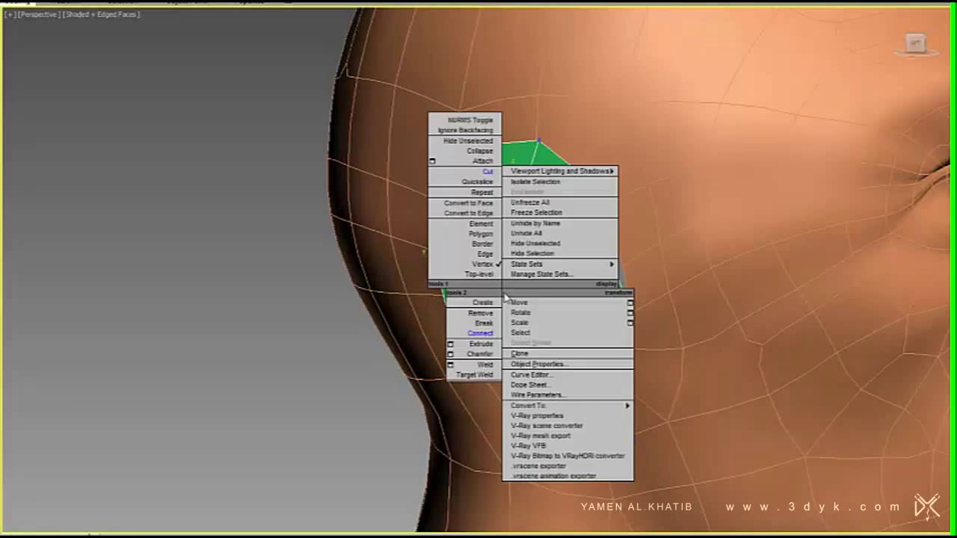
pyautogui.click(478, 345)
pyautogui.click(506, 259)
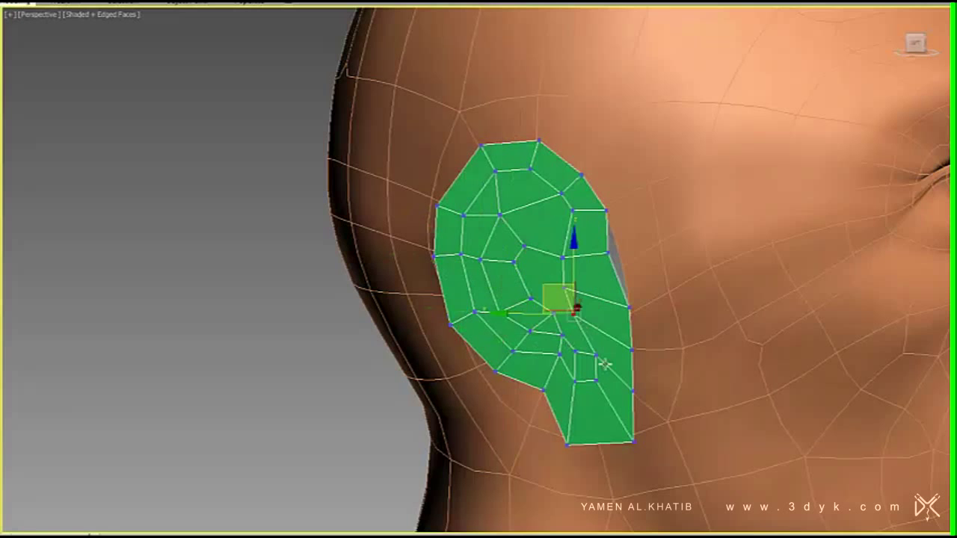
pyautogui.moveTo(582, 261)
pyautogui.mouseDown(button='middle')
pyautogui.moveTo(618, 290)
pyautogui.moveTo(673, 299)
pyautogui.mouseUp(button='middle')
# - Orbit around the head to inspect the ear from the rear and side
pyautogui.scroll(-5, 562, 291)
pyautogui.moveTo(639, 389)
pyautogui.keyDown('alt'); pyautogui.mouseDown(button='middle')
pyautogui.moveTo(576, 373)
pyautogui.moveTo(533, 344)
pyautogui.mouseUp(button='middle'); pyautogui.keyUp('alt')
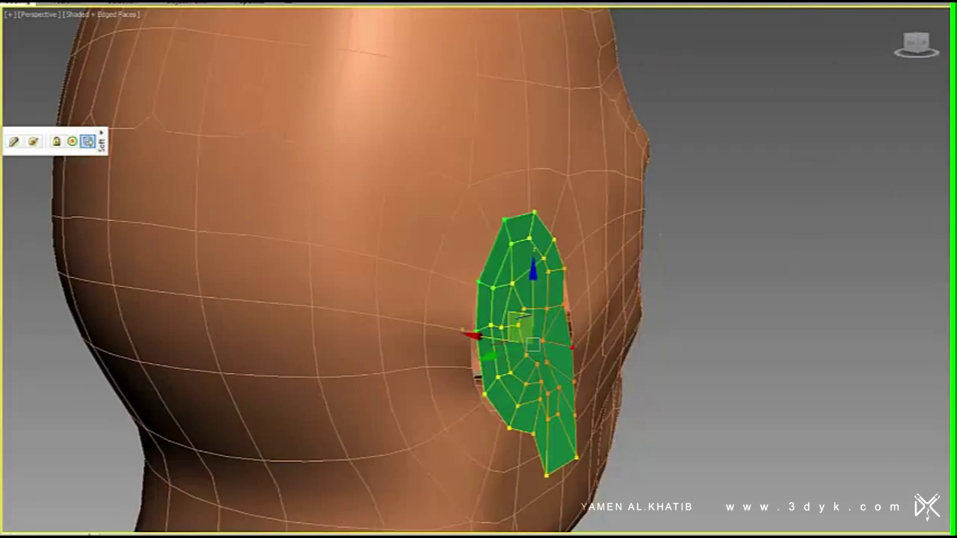
pyautogui.moveTo(611, 392)
pyautogui.keyDown('alt'); pyautogui.mouseDown(button='middle')
pyautogui.moveTo(553, 351)
pyautogui.moveTo(487, 381)
pyautogui.moveTo(498, 387)
pyautogui.moveTo(512, 239)
pyautogui.moveTo(441, 276)
pyautogui.mouseUp(button='middle'); pyautogui.keyUp('alt')
pyautogui.keyDown('alt'); pyautogui.moveTo(588, 207); pyautogui.dragTo(395, 342, button='middle'); pyautogui.keyUp('alt')
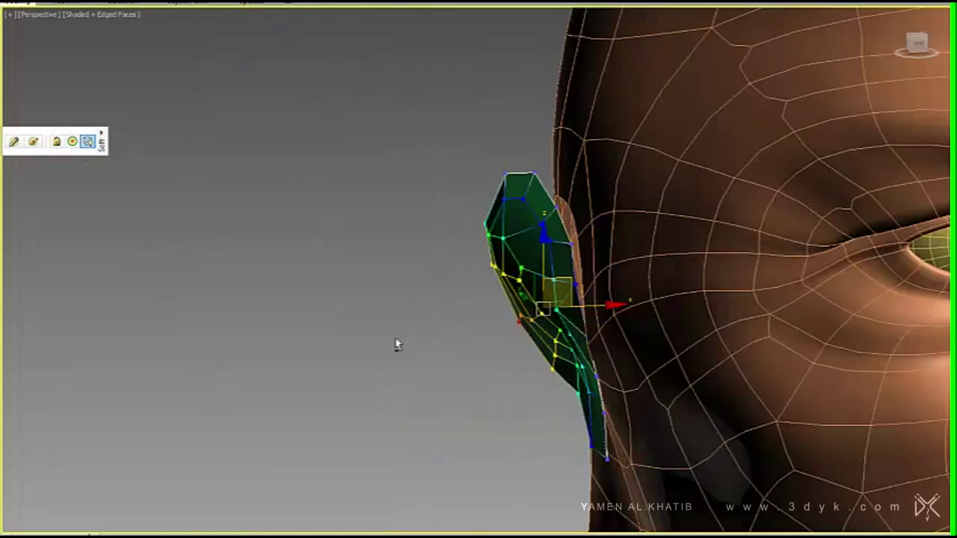
pyautogui.scroll(2, 560, 251)
pyautogui.scroll(5, 560, 252)
pyautogui.scroll(-2, 478, 284)
pyautogui.moveTo(478, 285)
pyautogui.keyDown('alt'); pyautogui.mouseDown(button='middle')
pyautogui.moveTo(418, 299)
pyautogui.moveTo(478, 291)
pyautogui.moveTo(573, 304)
pyautogui.moveTo(551, 316)
pyautogui.moveTo(523, 314)
pyautogui.mouseUp(button='middle'); pyautogui.keyUp('alt')
pyautogui.scroll(5, 478, 292)
# - Select the ear's outer rim polygons and extrude them
pyautogui.press('1')
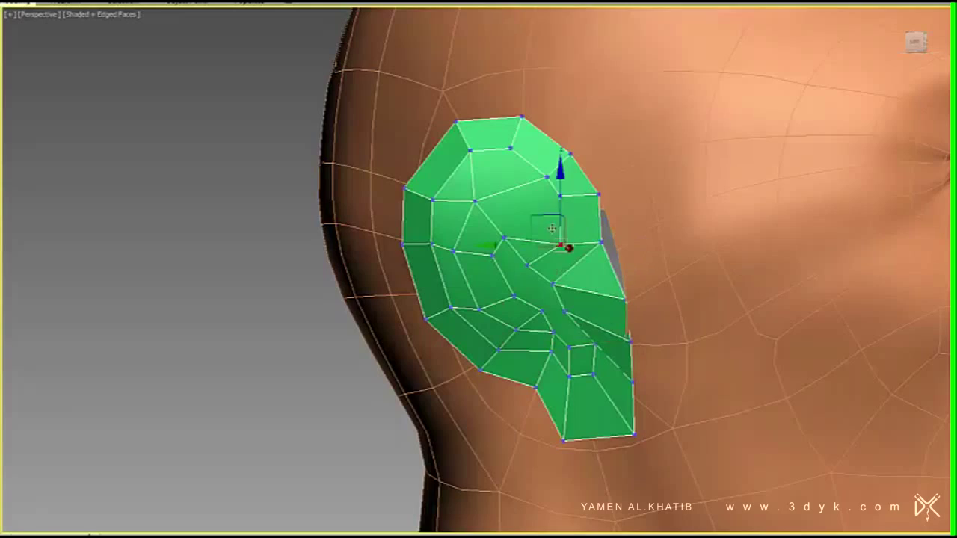
pyautogui.press('4')
pyautogui.keyDown('alt'); pyautogui.moveTo(551, 228); pyautogui.dragTo(613, 246, button='middle'); pyautogui.keyUp('alt')
pyautogui.click(569, 172)
pyautogui.keyDown('shift'); pyautogui.click(523, 142); pyautogui.keyUp('shift')
pyautogui.scroll(2, 664, 366)
pyautogui.moveTo(664, 367)
pyautogui.keyDown('alt'); pyautogui.mouseDown(button='middle')
pyautogui.moveTo(490, 298)
pyautogui.moveTo(335, 265)
pyautogui.moveTo(627, 332)
pyautogui.mouseUp(button='middle'); pyautogui.keyUp('alt')
pyautogui.hotkey('shift', 'e')
pyautogui.click(483, 313)
# - Delete a polygon to open the ear hole and collapse the chosen vertices
pyautogui.press('1')
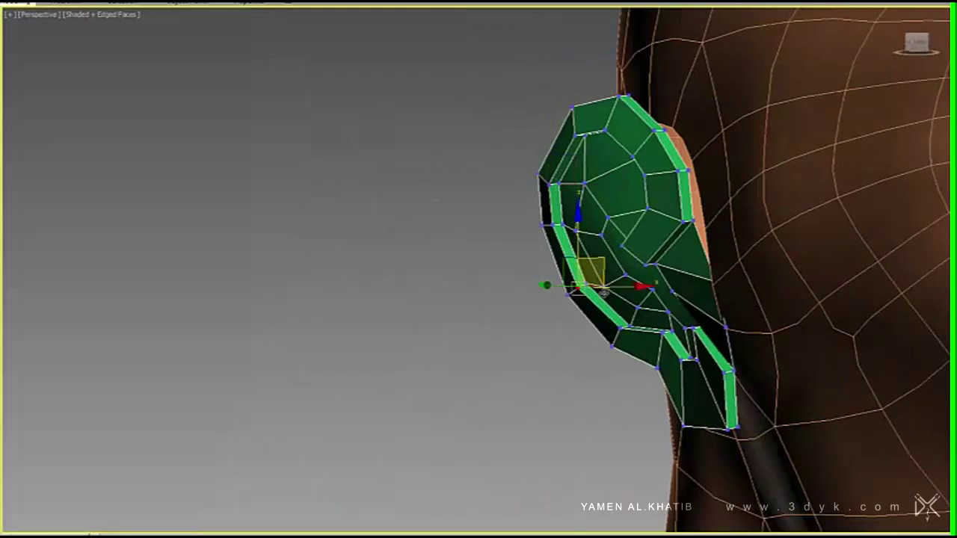
pyautogui.keyDown('alt'); pyautogui.moveTo(704, 364); pyautogui.dragTo(627, 334, button='middle'); pyautogui.keyUp('alt')
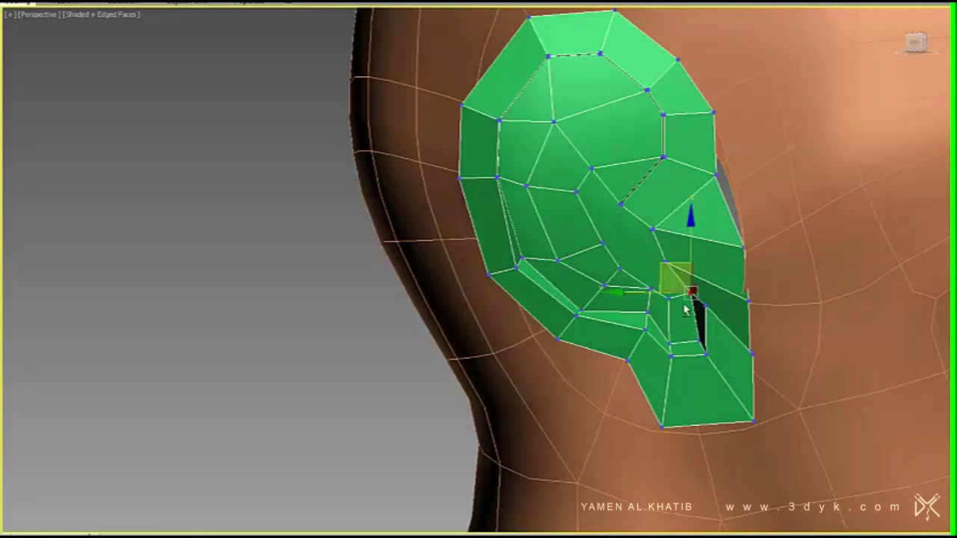
pyautogui.scroll(-3, 685, 311)
pyautogui.keyDown('alt'); pyautogui.moveTo(679, 288); pyautogui.dragTo(577, 214, button='middle'); pyautogui.keyUp('alt')
pyautogui.scroll(3, 581, 212)
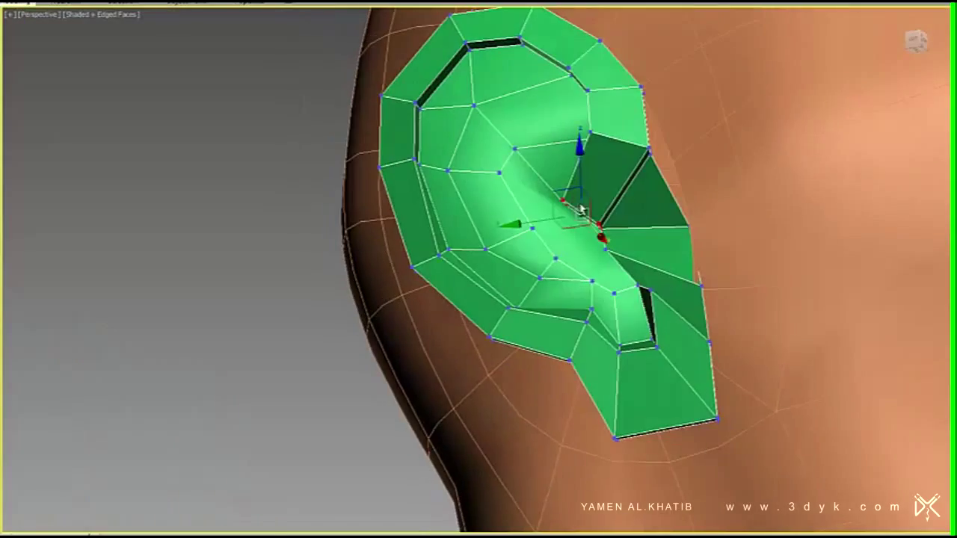
pyautogui.press('Delete')
pyautogui.moveTo(574, 257)
pyautogui.keyDown('alt'); pyautogui.mouseDown(button='middle')
pyautogui.moveTo(647, 251)
pyautogui.moveTo(512, 175)
pyautogui.mouseUp(button='middle'); pyautogui.keyUp('alt')
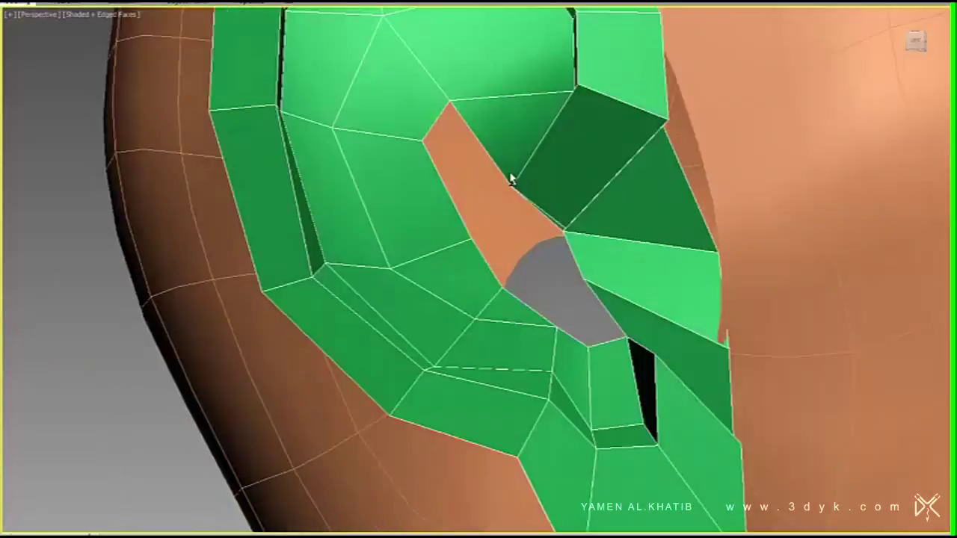
pyautogui.rightClick(598, 202)
pyautogui.click(576, 66)
# - Inspect the ear hole, then select a vertex on the lower ear for moving
pyautogui.moveTo(576, 66)
pyautogui.keyDown('alt'); pyautogui.mouseDown(button='middle')
pyautogui.moveTo(608, 128)
pyautogui.moveTo(752, 235)
pyautogui.moveTo(683, 117)
pyautogui.moveTo(673, 187)
pyautogui.moveTo(733, 284)
pyautogui.moveTo(563, 220)
pyautogui.mouseUp(button='middle'); pyautogui.keyUp('alt')
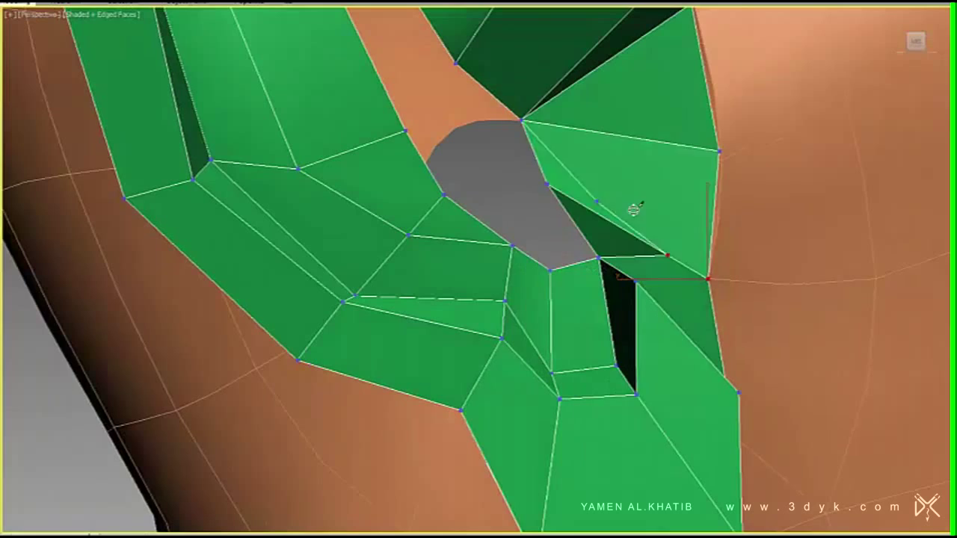
pyautogui.moveTo(519, 195)
pyautogui.keyDown('alt'); pyautogui.mouseDown(button='middle')
pyautogui.moveTo(538, 217)
pyautogui.moveTo(569, 220)
pyautogui.mouseUp(button='middle'); pyautogui.keyUp('alt')
pyautogui.keyDown('alt'); pyautogui.moveTo(738, 223); pyautogui.dragTo(620, 166, button='middle'); pyautogui.keyUp('alt')
pyautogui.keyDown('alt'); pyautogui.moveTo(528, 103); pyautogui.dragTo(596, 212, button='middle'); pyautogui.keyUp('alt')
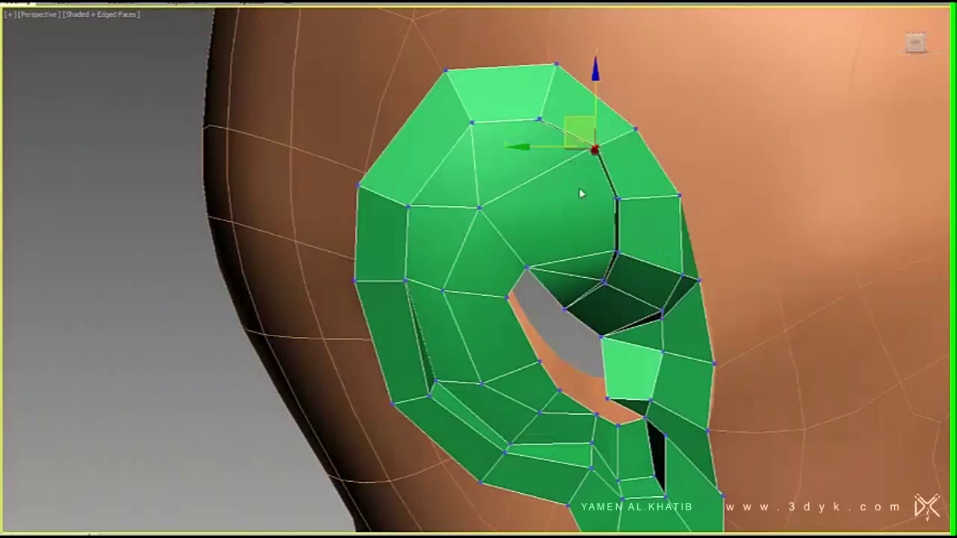
pyautogui.moveTo(535, 94)
pyautogui.keyDown('alt'); pyautogui.mouseDown(button='middle')
pyautogui.moveTo(486, 149)
pyautogui.moveTo(471, 120)
pyautogui.moveTo(478, 98)
pyautogui.moveTo(494, 105)
pyautogui.mouseUp(button='middle'); pyautogui.keyUp('alt')
pyautogui.click(623, 308)
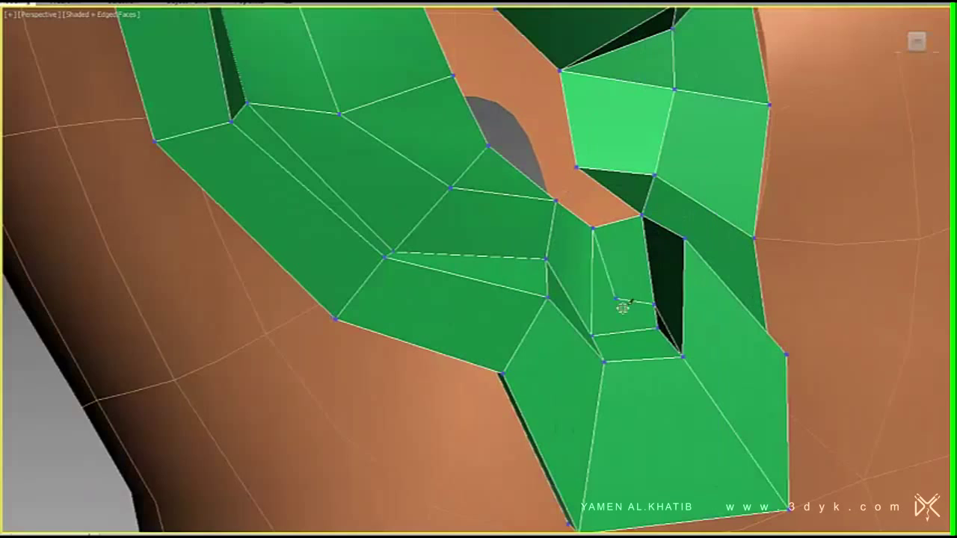
pyautogui.keyDown('alt'); pyautogui.moveTo(308, 137); pyautogui.dragTo(637, 490, button='middle'); pyautogui.keyUp('alt')
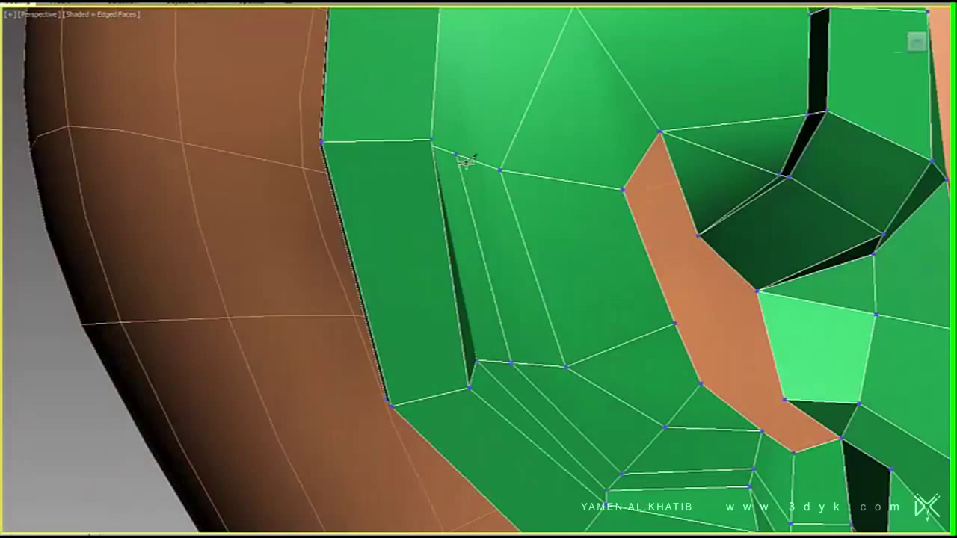
pyautogui.scroll(-3, 410, 384)
pyautogui.click(513, 154)
# - Select an edge on the ear and view it from the front, underside and above
pyautogui.keyDown('alt'); pyautogui.moveTo(513, 154); pyautogui.dragTo(609, 102, button='middle'); pyautogui.keyUp('alt')
pyautogui.scroll(3, 592, 264)
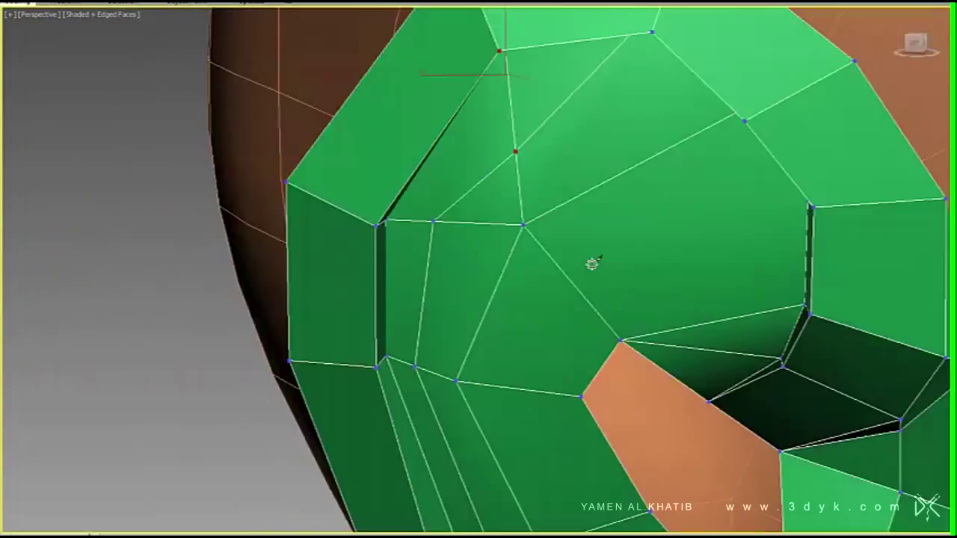
pyautogui.scroll(-3, 592, 263)
pyautogui.keyDown('alt'); pyautogui.moveTo(780, 337); pyautogui.dragTo(722, 278, button='middle'); pyautogui.keyUp('alt')
pyautogui.click(775, 350)
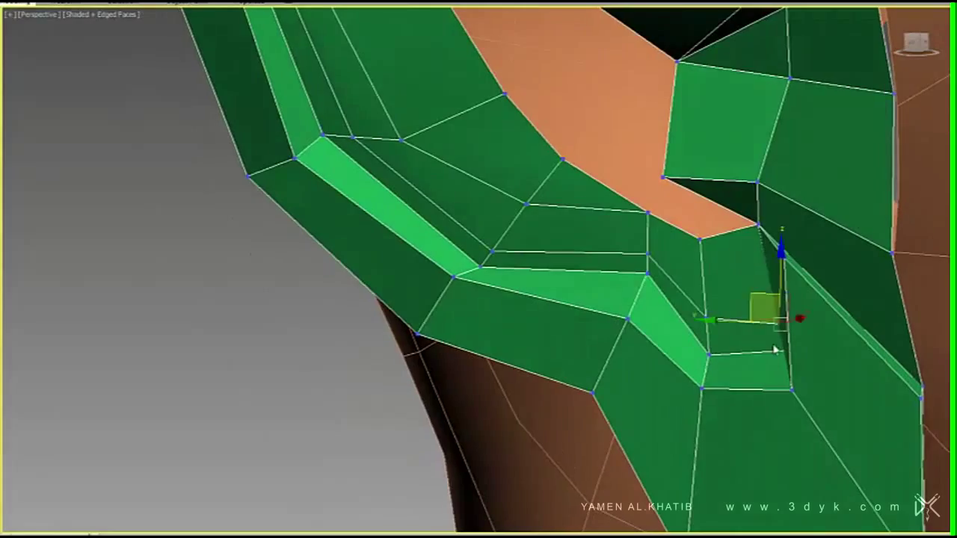
pyautogui.scroll(-3, 775, 350)
pyautogui.keyDown('alt'); pyautogui.moveTo(782, 261); pyautogui.dragTo(648, 216, button='middle'); pyautogui.keyUp('alt')
pyautogui.scroll(3, 607, 263)
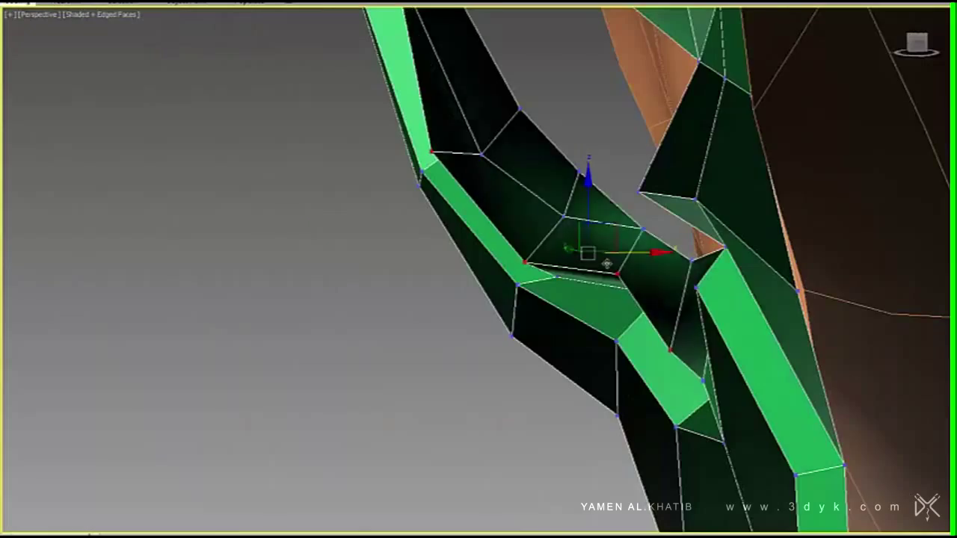
pyautogui.keyDown('alt'); pyautogui.moveTo(606, 263); pyautogui.dragTo(709, 344, button='middle'); pyautogui.keyUp('alt')
pyautogui.keyDown('alt'); pyautogui.moveTo(790, 365); pyautogui.dragTo(690, 288, button='middle'); pyautogui.keyUp('alt')
pyautogui.moveTo(717, 240)
pyautogui.keyDown('alt'); pyautogui.mouseDown(button='middle')
pyautogui.moveTo(733, 225)
pyautogui.moveTo(747, 239)
pyautogui.moveTo(598, 224)
pyautogui.moveTo(514, 193)
pyautogui.moveTo(479, 145)
pyautogui.moveTo(496, 214)
pyautogui.moveTo(487, 299)
pyautogui.moveTo(514, 274)
pyautogui.mouseUp(button='middle'); pyautogui.keyUp('alt')
pyautogui.keyDown('alt'); pyautogui.moveTo(681, 342); pyautogui.dragTo(567, 301, button='middle'); pyautogui.keyUp('alt')
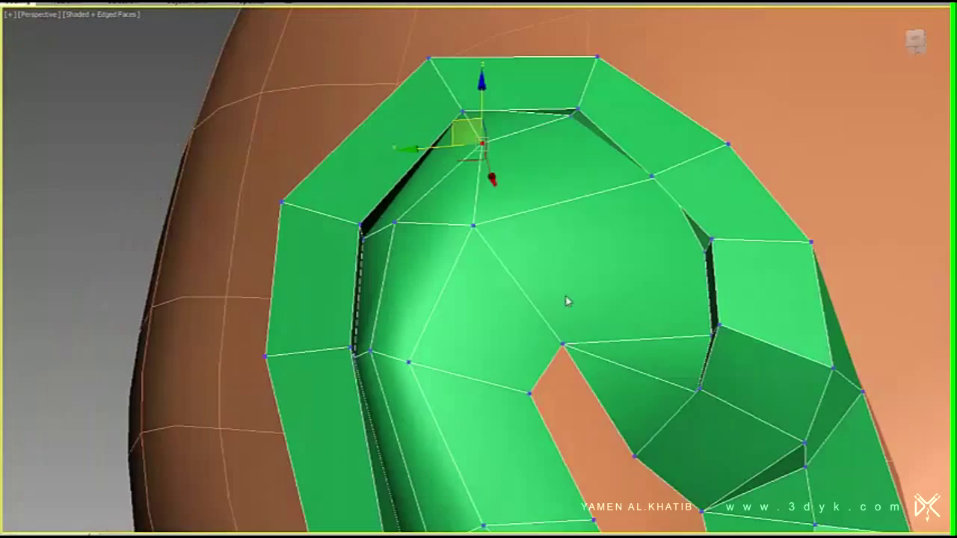
# - Inspect the ear's inner and outer faces and look through the ear hole
pyautogui.moveTo(631, 345)
pyautogui.keyDown('alt'); pyautogui.mouseDown(button='middle')
pyautogui.moveTo(588, 364)
pyautogui.moveTo(645, 348)
pyautogui.mouseUp(button='middle'); pyautogui.keyUp('alt')
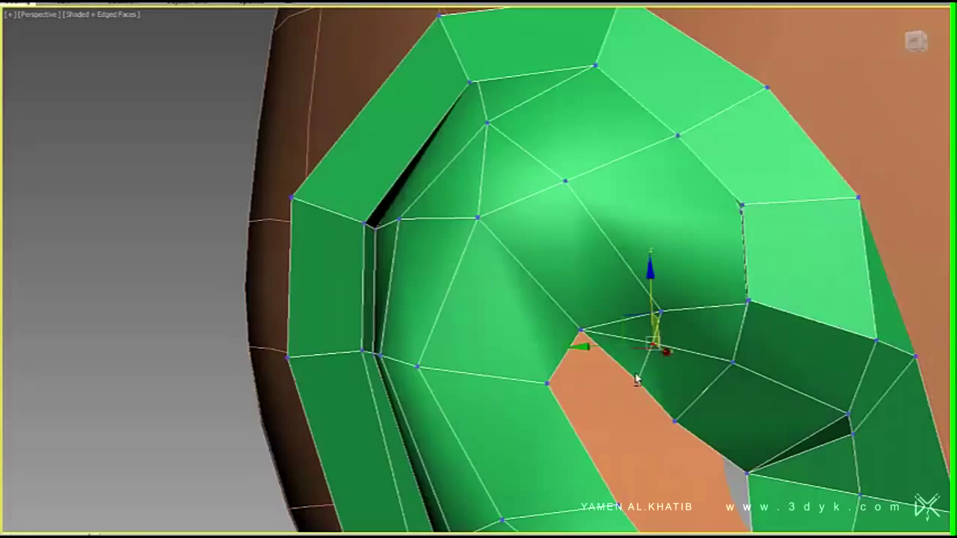
pyautogui.scroll(3, 652, 213)
pyautogui.keyDown('alt'); pyautogui.moveTo(633, 490); pyautogui.dragTo(589, 310, button='middle'); pyautogui.keyUp('alt')
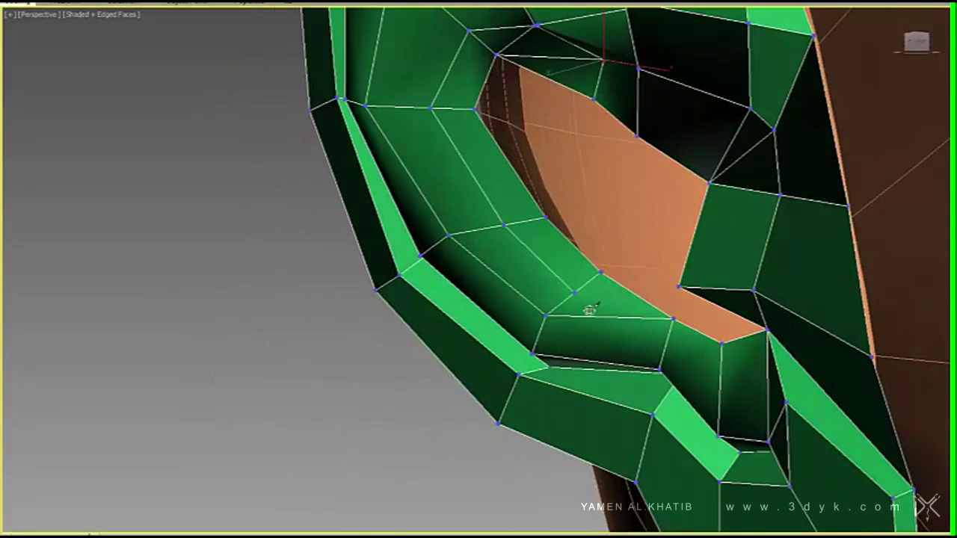
pyautogui.moveTo(745, 386)
pyautogui.keyDown('alt'); pyautogui.mouseDown(button='middle')
pyautogui.moveTo(799, 372)
pyautogui.moveTo(825, 346)
pyautogui.mouseUp(button='middle'); pyautogui.keyUp('alt')
pyautogui.moveTo(649, 230)
pyautogui.keyDown('alt'); pyautogui.mouseDown(button='middle')
pyautogui.moveTo(705, 348)
pyautogui.moveTo(700, 325)
pyautogui.moveTo(581, 331)
pyautogui.moveTo(534, 295)
pyautogui.moveTo(515, 216)
pyautogui.mouseUp(button='middle'); pyautogui.keyUp('alt')
pyautogui.keyDown('alt'); pyautogui.moveTo(528, 105); pyautogui.dragTo(581, 204, button='middle'); pyautogui.keyUp('alt')
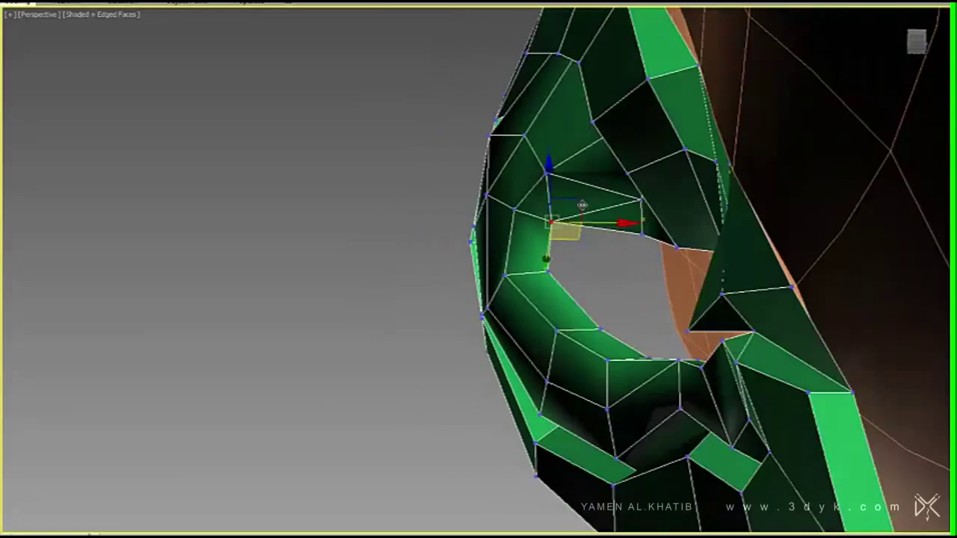
pyautogui.moveTo(607, 289)
pyautogui.keyDown('alt'); pyautogui.mouseDown(button='middle')
pyautogui.moveTo(610, 419)
pyautogui.moveTo(523, 84)
pyautogui.moveTo(658, 478)
pyautogui.moveTo(515, 112)
pyautogui.moveTo(504, 284)
pyautogui.moveTo(726, 384)
pyautogui.moveTo(810, 335)
pyautogui.mouseUp(button='middle'); pyautogui.keyUp('alt')
pyautogui.scroll(5, 718, 359)
# - Switch to vertex editing on the ear and view its rim
pyautogui.rightClick(531, 327)
pyautogui.click(508, 305)
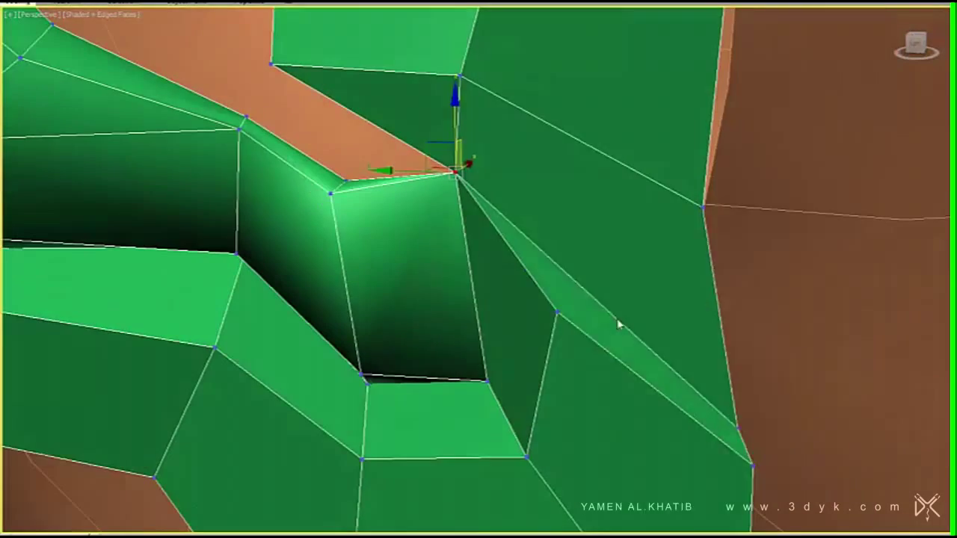
pyautogui.scroll(-3, 639, 237)
pyautogui.scroll(-3, 711, 242)
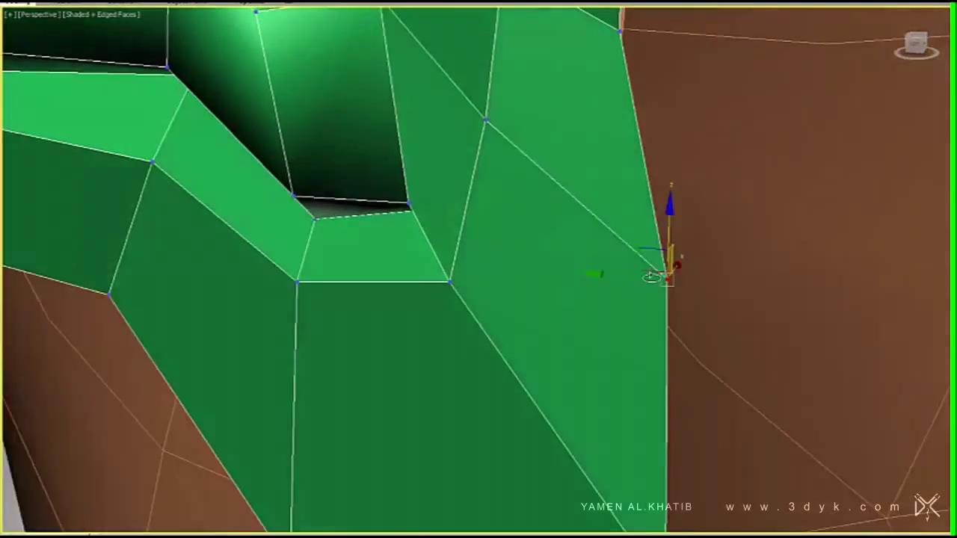
pyautogui.scroll(-5, 711, 242)
pyautogui.moveTo(643, 247)
pyautogui.keyDown('alt'); pyautogui.mouseDown(button='middle')
pyautogui.moveTo(669, 235)
pyautogui.moveTo(563, 185)
pyautogui.moveTo(523, 187)
pyautogui.moveTo(438, 316)
pyautogui.moveTo(499, 255)
pyautogui.mouseUp(button='middle'); pyautogui.keyUp('alt')
pyautogui.scroll(4, 669, 235)
# - Check the ear in wireframe view, then return to shaded display
pyautogui.moveTo(450, 318)
pyautogui.keyDown('alt'); pyautogui.mouseDown(button='middle')
pyautogui.moveTo(438, 307)
pyautogui.moveTo(518, 294)
pyautogui.mouseUp(button='middle'); pyautogui.keyUp('alt')
pyautogui.press('F3')
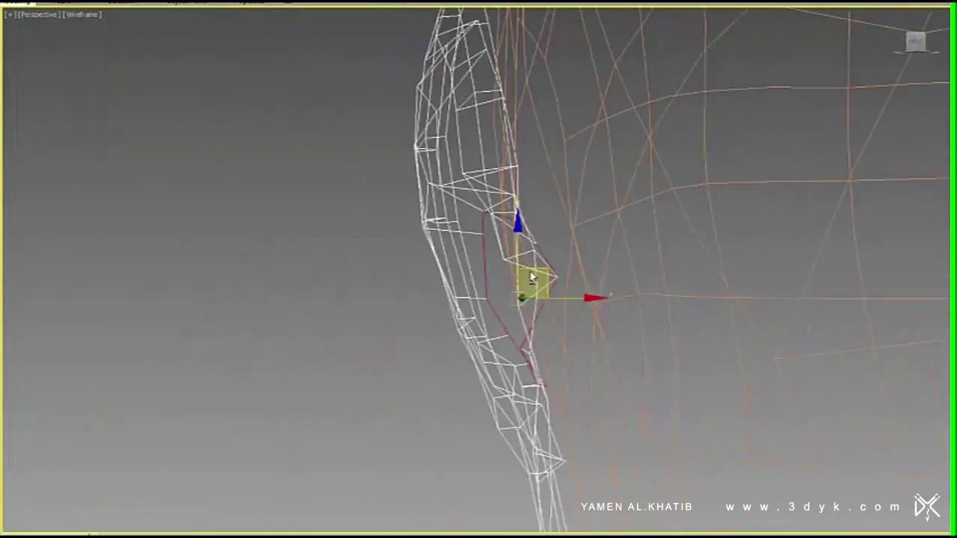
pyautogui.moveTo(629, 303)
pyautogui.keyDown('alt'); pyautogui.mouseDown(button='middle')
pyautogui.moveTo(538, 302)
pyautogui.moveTo(538, 284)
pyautogui.moveTo(431, 232)
pyautogui.moveTo(515, 309)
pyautogui.moveTo(500, 302)
pyautogui.moveTo(516, 343)
pyautogui.moveTo(221, 23)
pyautogui.moveTo(652, 372)
pyautogui.moveTo(694, 373)
pyautogui.mouseUp(button='middle'); pyautogui.keyUp('alt')
pyautogui.scroll(3, 486, 261)
pyautogui.press('F3')
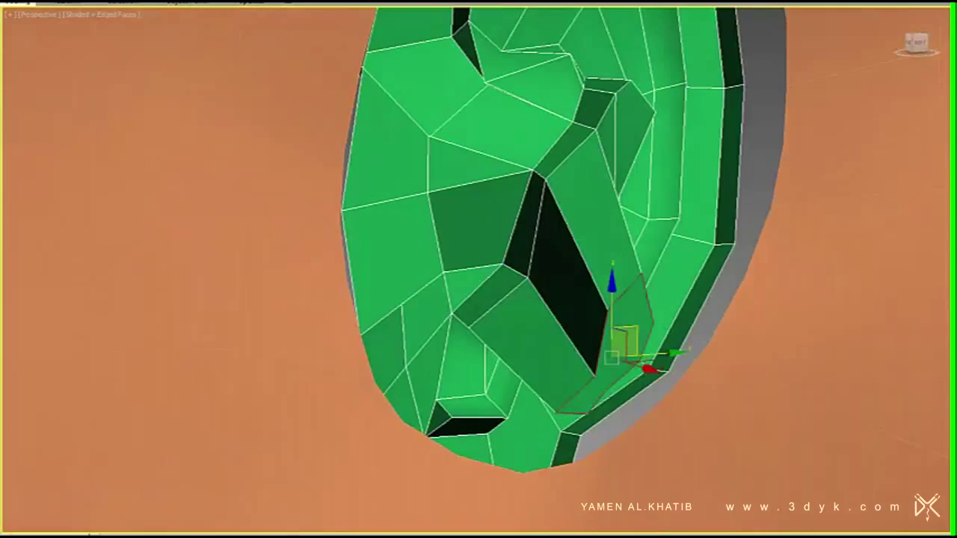
# - Orbit around the ear to view it on the head from several angles
pyautogui.scroll(-5, 636, 390)
pyautogui.keyDown('alt'); pyautogui.moveTo(636, 390); pyautogui.dragTo(568, 359, button='middle'); pyautogui.keyUp('alt')
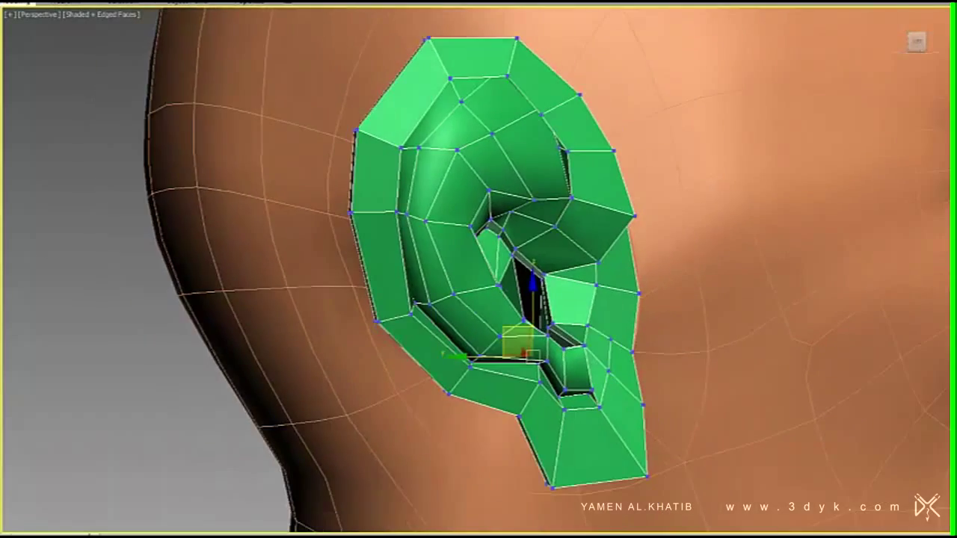
pyautogui.moveTo(642, 225)
pyautogui.keyDown('alt'); pyautogui.mouseDown(button='middle')
pyautogui.moveTo(598, 202)
pyautogui.moveTo(499, 114)
pyautogui.moveTo(417, 108)
pyautogui.mouseUp(button='middle'); pyautogui.keyUp('alt')
pyautogui.scroll(5, 598, 202)
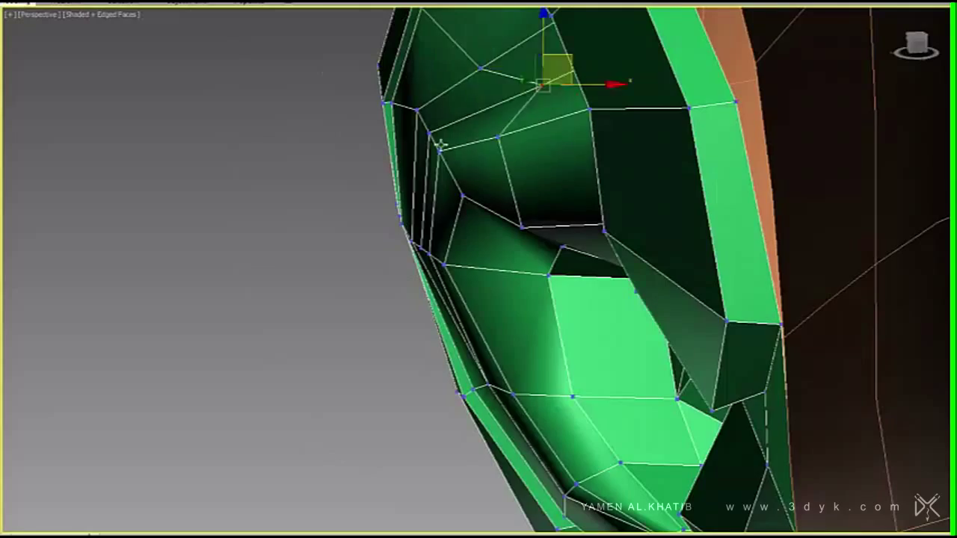
pyautogui.keyDown('alt'); pyautogui.moveTo(441, 145); pyautogui.dragTo(454, 203, button='middle'); pyautogui.keyUp('alt')
pyautogui.scroll(3, 529, 195)
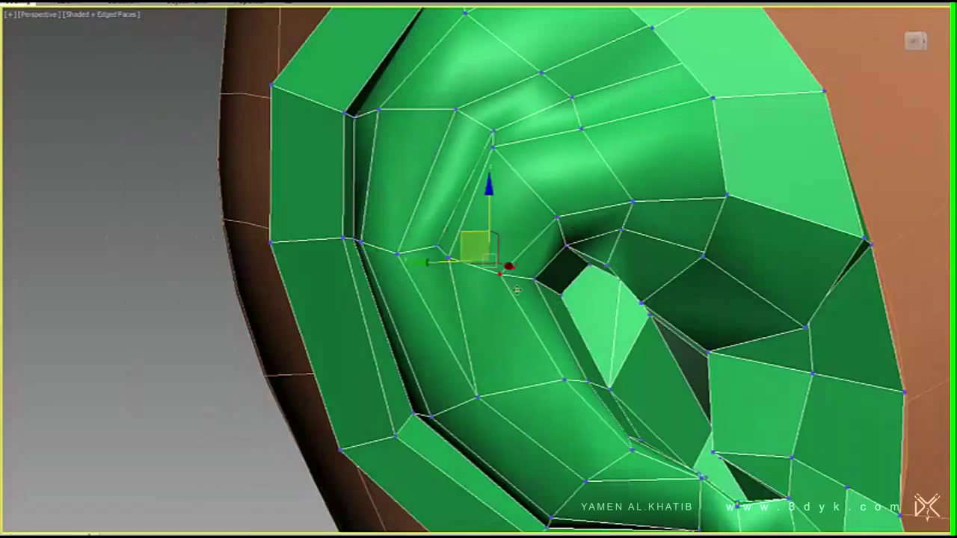
pyautogui.scroll(-5, 517, 290)
# - Select all of the ear's polygons, clear the selection, and inspect the smoothed ear
pyautogui.hotkey('ctrl', 'a')
pyautogui.hotkey('ctrl', 'd')
pyautogui.keyDown('alt'); pyautogui.moveTo(556, 244); pyautogui.dragTo(556, 243, button='middle'); pyautogui.keyUp('alt')
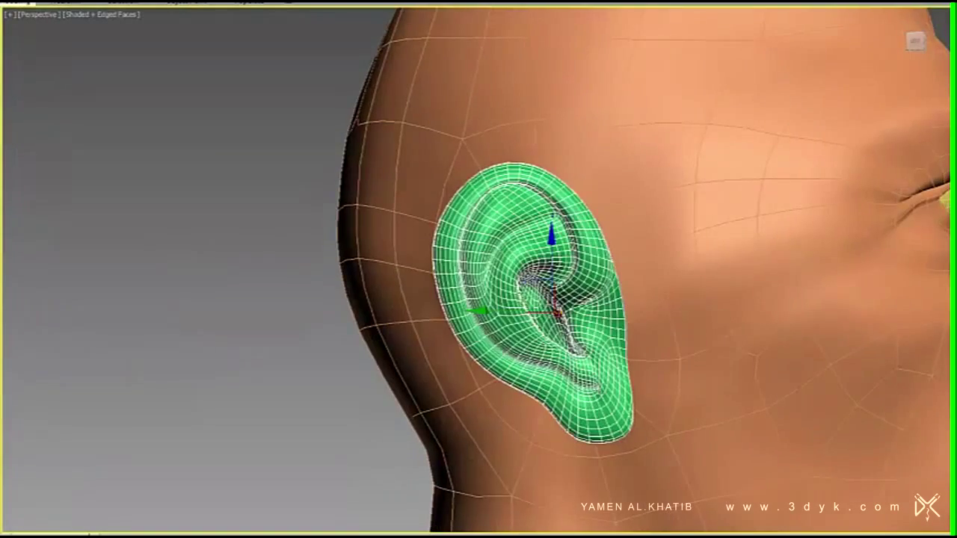
pyautogui.keyDown('alt'); pyautogui.moveTo(909, 353); pyautogui.dragTo(698, 395, button='middle'); pyautogui.keyUp('alt')
pyautogui.scroll(2, 698, 394)
# - Switch the ear from vertex to edge editing
pyautogui.press('1')
pyautogui.scroll(3, 450, 240)
pyautogui.scroll(-2, 473, 258)
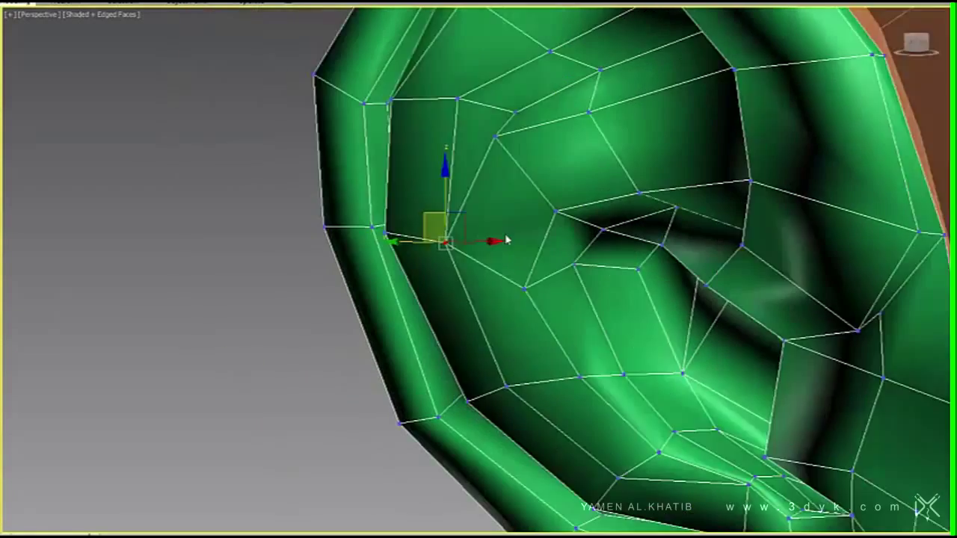
pyautogui.press('2')
pyautogui.keyDown('alt'); pyautogui.moveTo(472, 258); pyautogui.dragTo(522, 182, button='middle'); pyautogui.keyUp('alt')
pyautogui.scroll(-5, 612, 277)
# - Switch to Vertex mode from the quad menu and view into the ear canal
pyautogui.scroll(3, 612, 276)
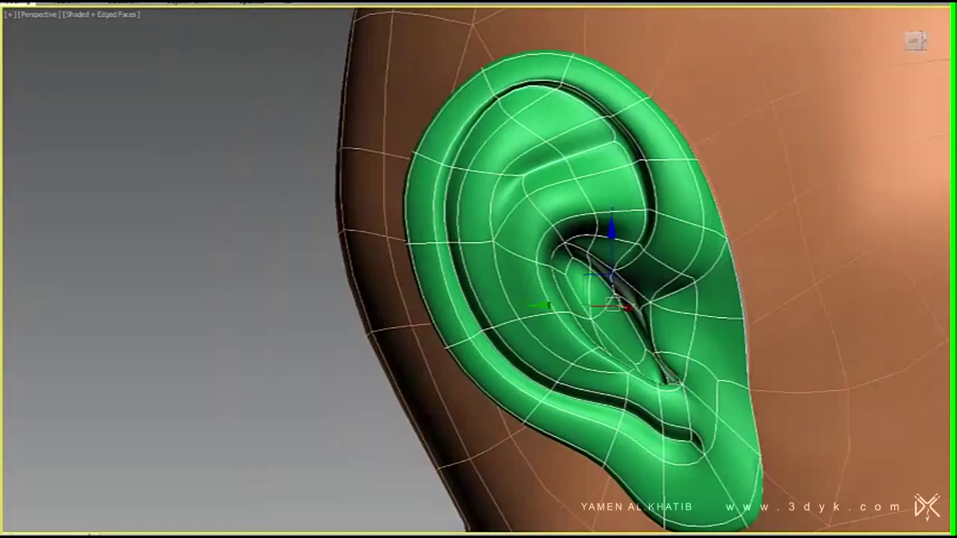
pyautogui.scroll(-4, 524, 273)
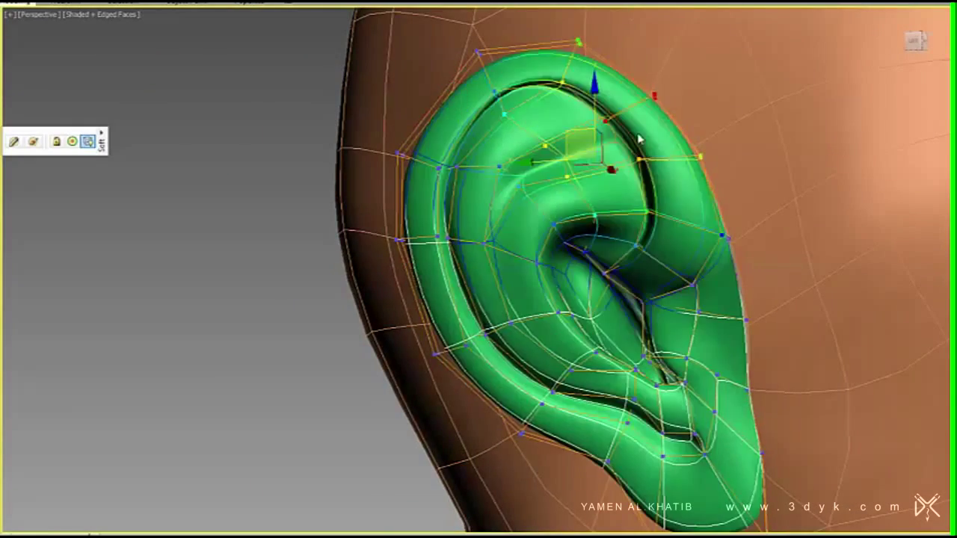
pyautogui.scroll(4, 525, 272)
pyautogui.scroll(3, 565, 271)
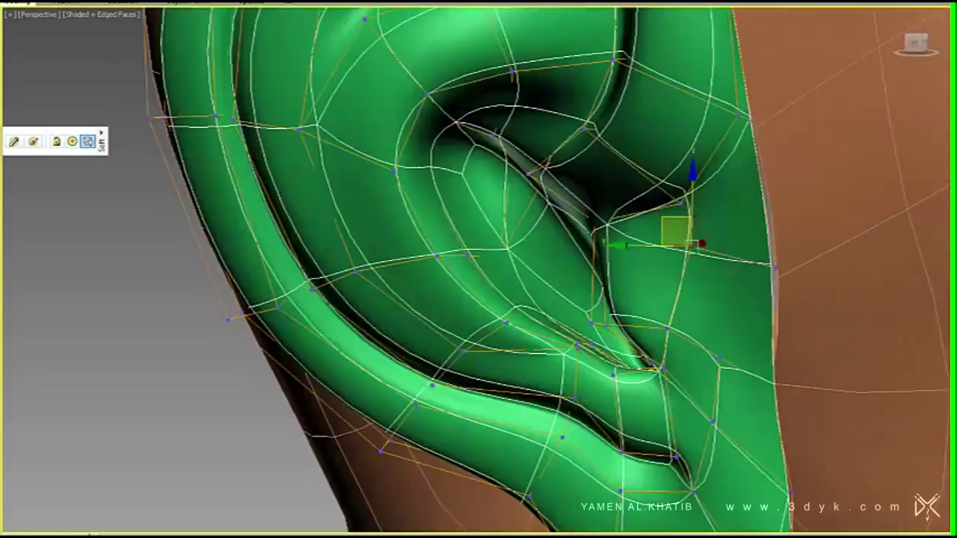
pyautogui.rightClick(566, 271)
pyautogui.click(709, 235)
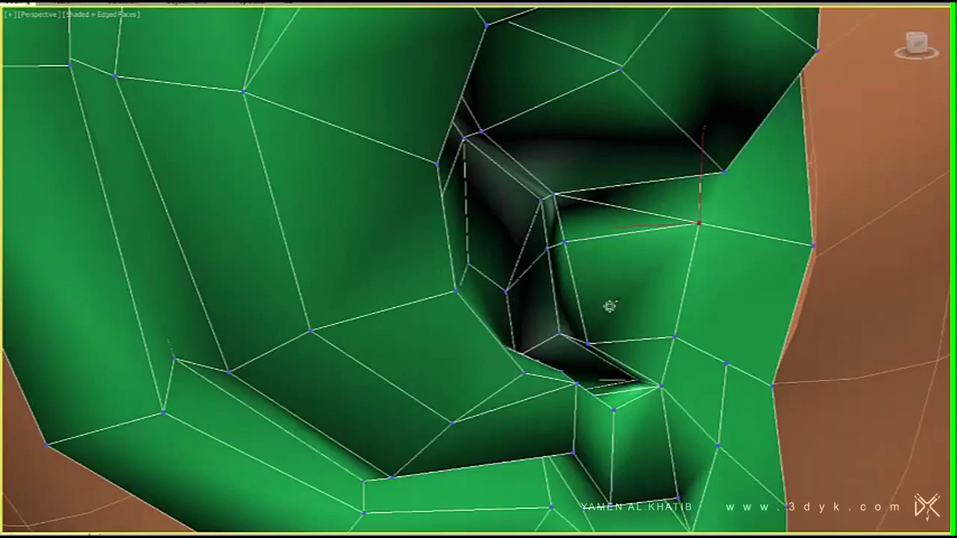
pyautogui.keyDown('alt'); pyautogui.moveTo(609, 306); pyautogui.dragTo(430, 281, button='middle'); pyautogui.keyUp('alt')
pyautogui.scroll(4, 430, 281)
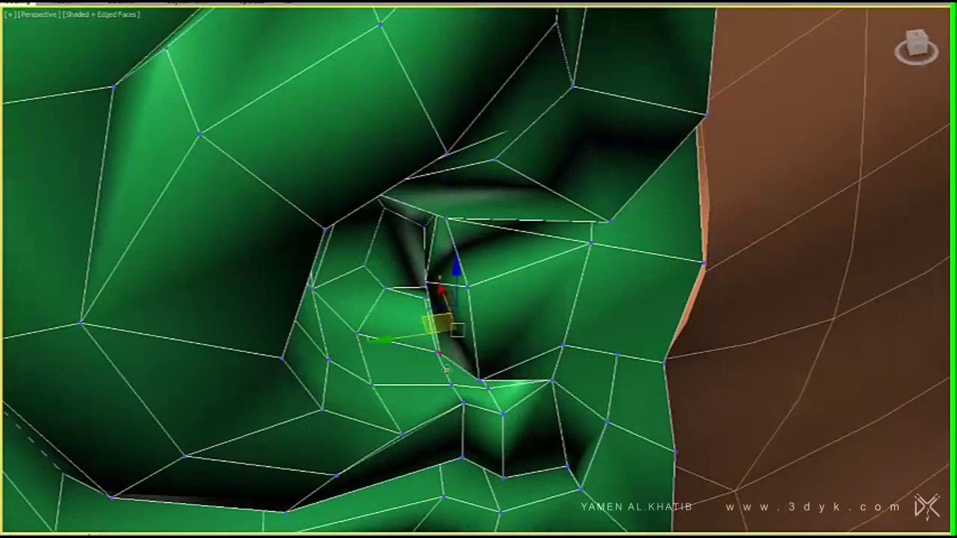
pyautogui.scroll(-2, 446, 370)
pyautogui.scroll(-3, 459, 277)
# - Apply quad-menu editing commands to the ear's vertices and orbit around the ear
pyautogui.rightClick(459, 277)
pyautogui.click(579, 370)
pyautogui.scroll(3, 581, 388)
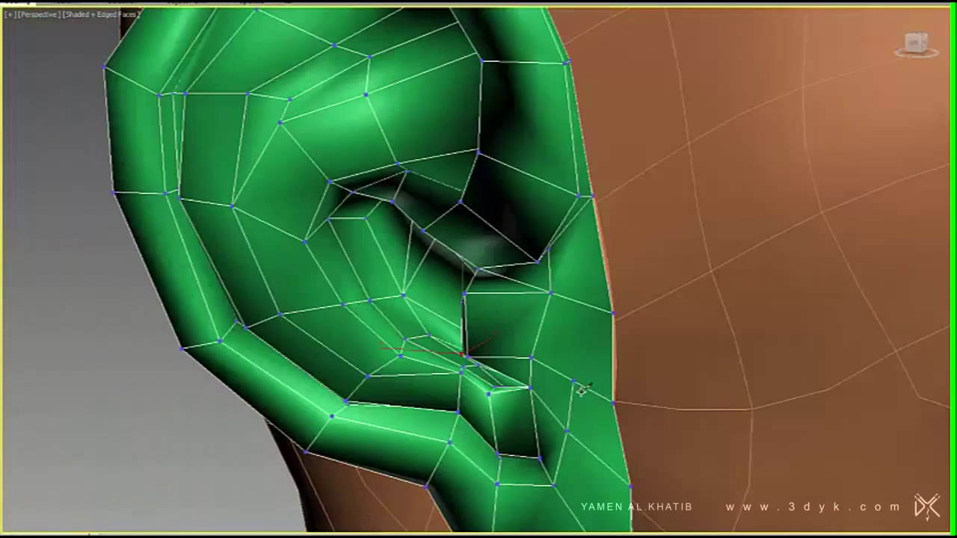
pyautogui.scroll(-3, 607, 236)
pyautogui.moveTo(593, 267)
pyautogui.keyDown('alt'); pyautogui.mouseDown(button='middle')
pyautogui.moveTo(566, 214)
pyautogui.moveTo(739, 338)
pyautogui.mouseUp(button='middle'); pyautogui.keyUp('alt')
pyautogui.scroll(2, 568, 215)
pyautogui.rightClick(596, 217)
pyautogui.scroll(-3, 596, 216)
pyautogui.scroll(3, 740, 337)
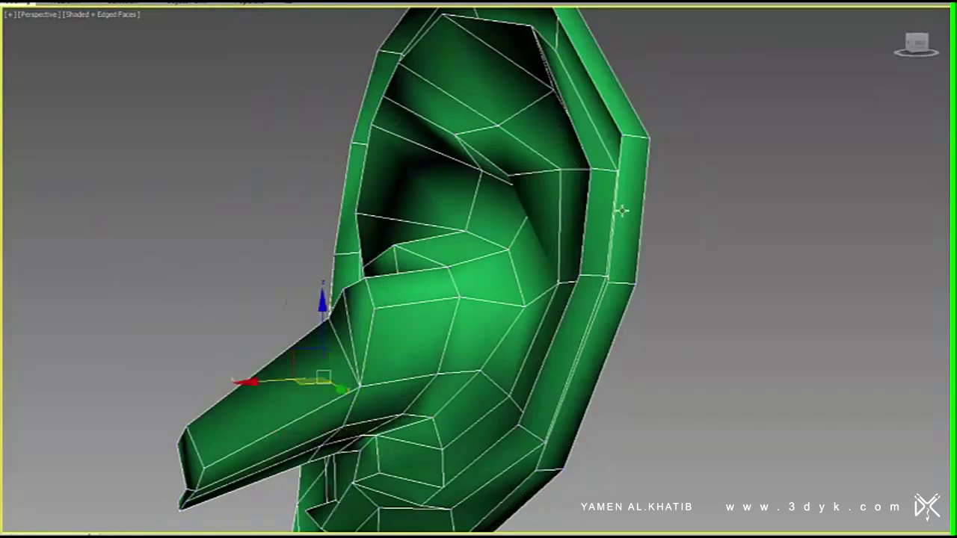
# - Orbit around the isolated ear to inspect its side and rear surfaces
pyautogui.scroll(-3, 622, 212)
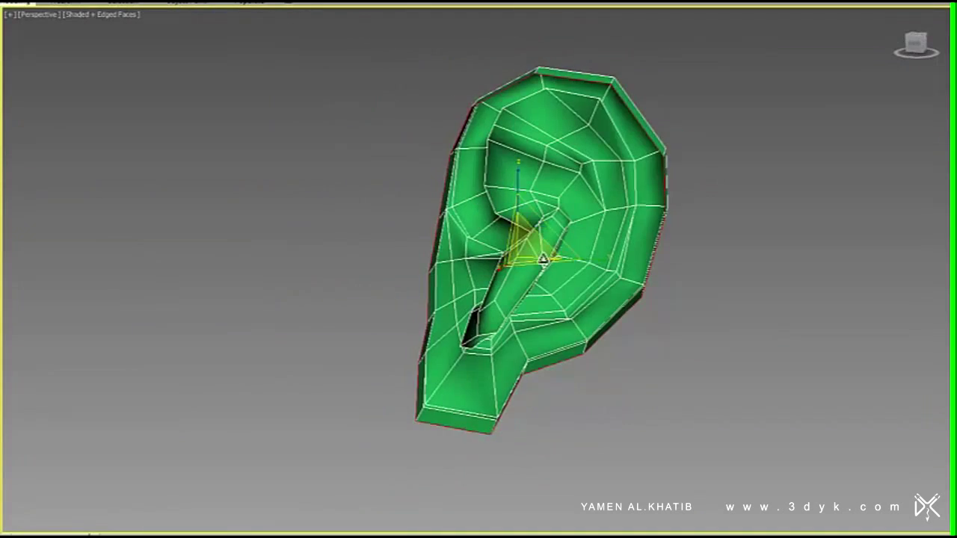
pyautogui.keyDown('alt'); pyautogui.moveTo(423, 269); pyautogui.dragTo(538, 224, button='middle'); pyautogui.keyUp('alt')
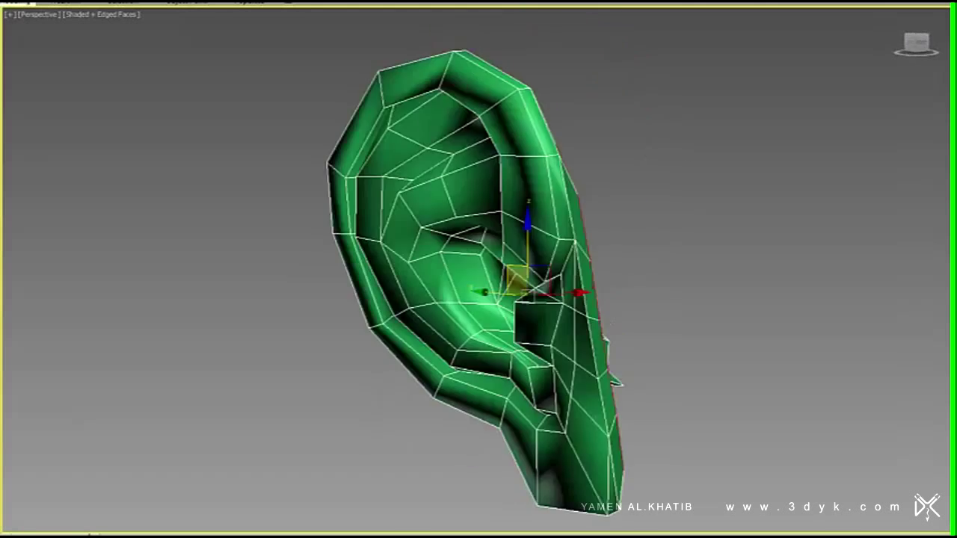
pyautogui.scroll(4, 486, 224)
pyautogui.moveTo(545, 333)
pyautogui.keyDown('alt'); pyautogui.mouseDown(button='middle')
pyautogui.moveTo(427, 282)
pyautogui.moveTo(438, 235)
pyautogui.moveTo(478, 314)
pyautogui.moveTo(523, 224)
pyautogui.moveTo(539, 209)
pyautogui.moveTo(553, 224)
pyautogui.mouseUp(button='middle'); pyautogui.keyUp('alt')
pyautogui.scroll(-5, 538, 209)
pyautogui.scroll(4, 553, 224)
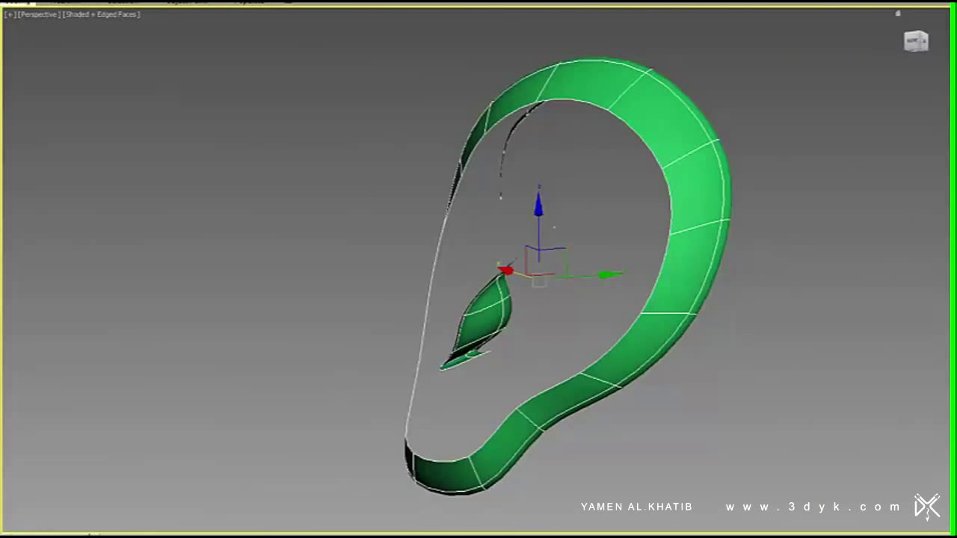
pyautogui.moveTo(573, 325)
pyautogui.keyDown('alt'); pyautogui.mouseDown(button='middle')
pyautogui.moveTo(579, 287)
pyautogui.moveTo(609, 278)
pyautogui.mouseUp(button='middle'); pyautogui.keyUp('alt')
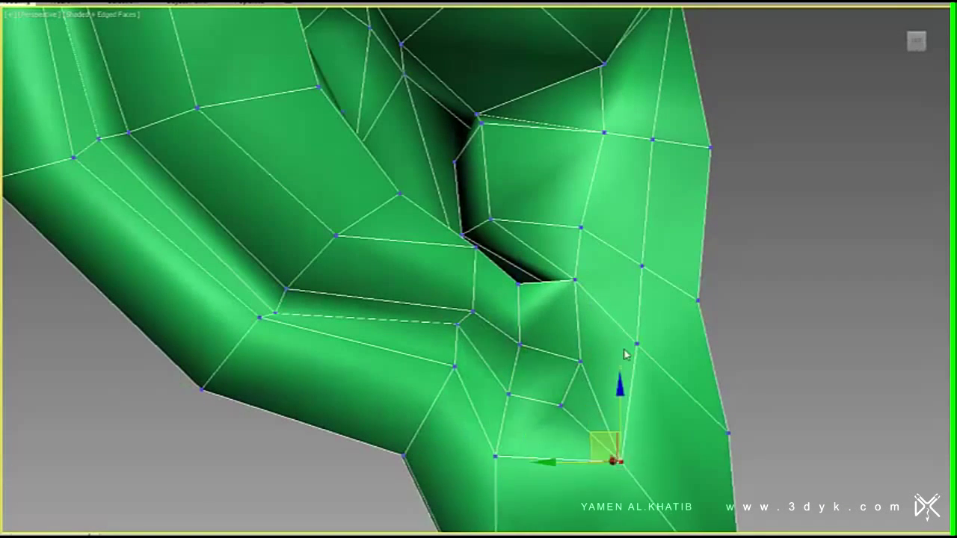
pyautogui.scroll(-5, 626, 354)
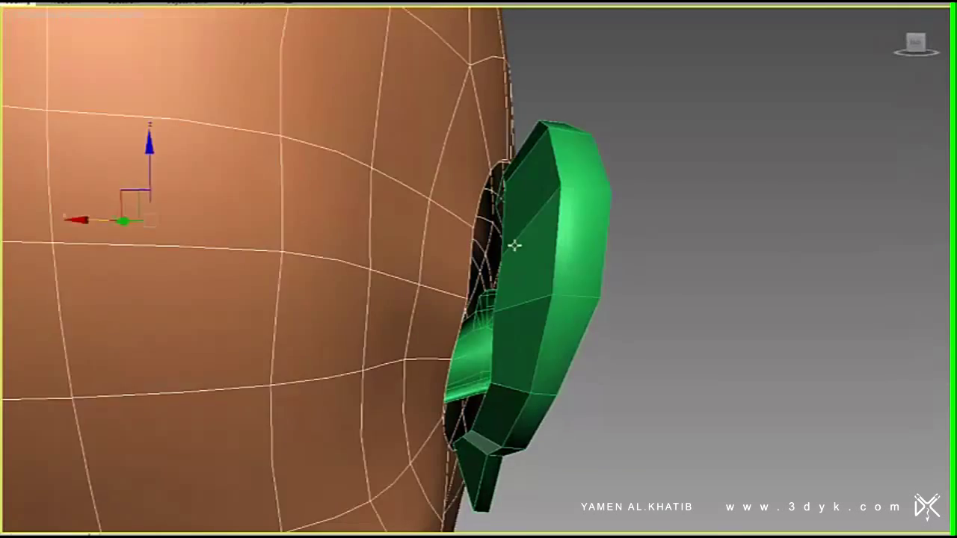
# - Inspect the attached ear in wireframe from several angles around the head
pyautogui.keyDown('alt'); pyautogui.moveTo(514, 246); pyautogui.dragTo(581, 223, button='middle'); pyautogui.keyUp('alt')
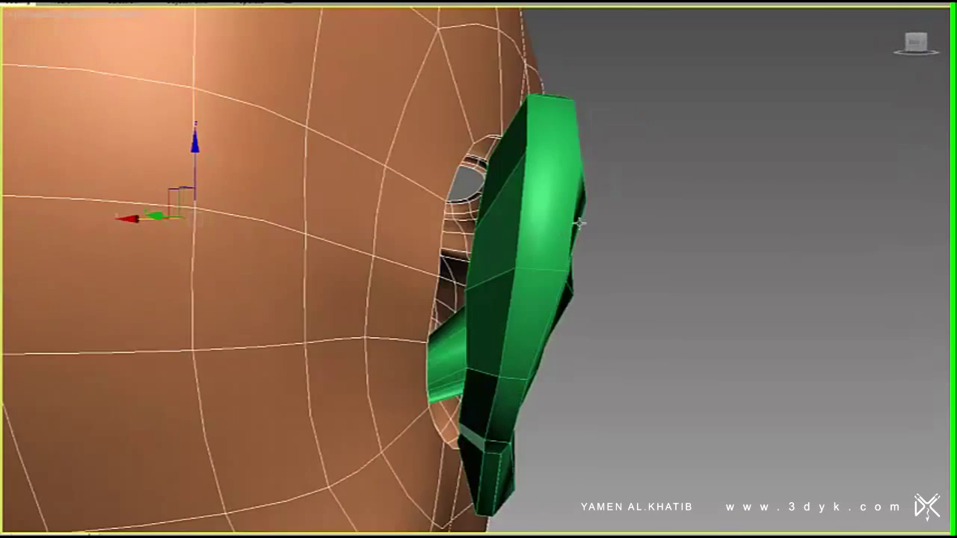
pyautogui.keyDown('alt'); pyautogui.moveTo(547, 80); pyautogui.dragTo(417, 254, button='middle'); pyautogui.keyUp('alt')
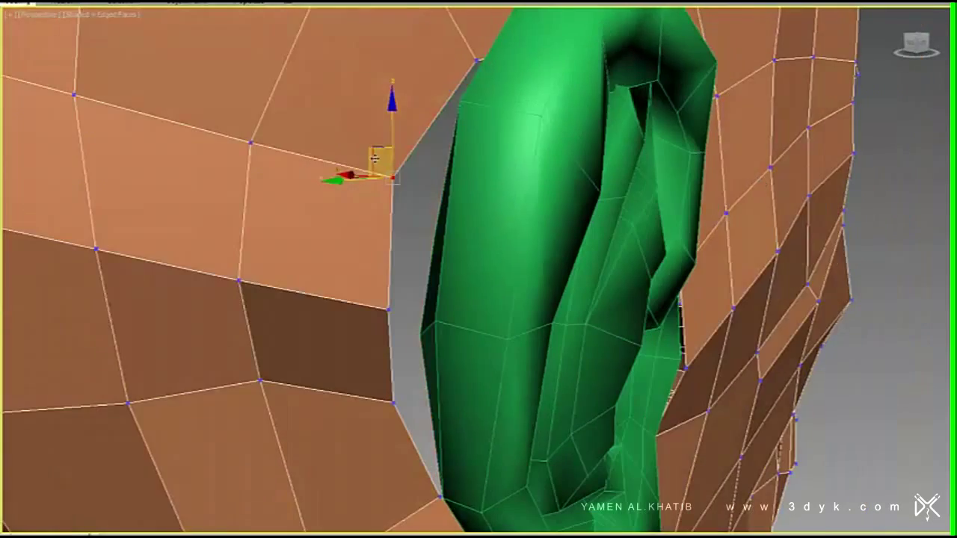
pyautogui.keyDown('alt'); pyautogui.moveTo(413, 367); pyautogui.dragTo(322, 359, button='middle'); pyautogui.keyUp('alt')
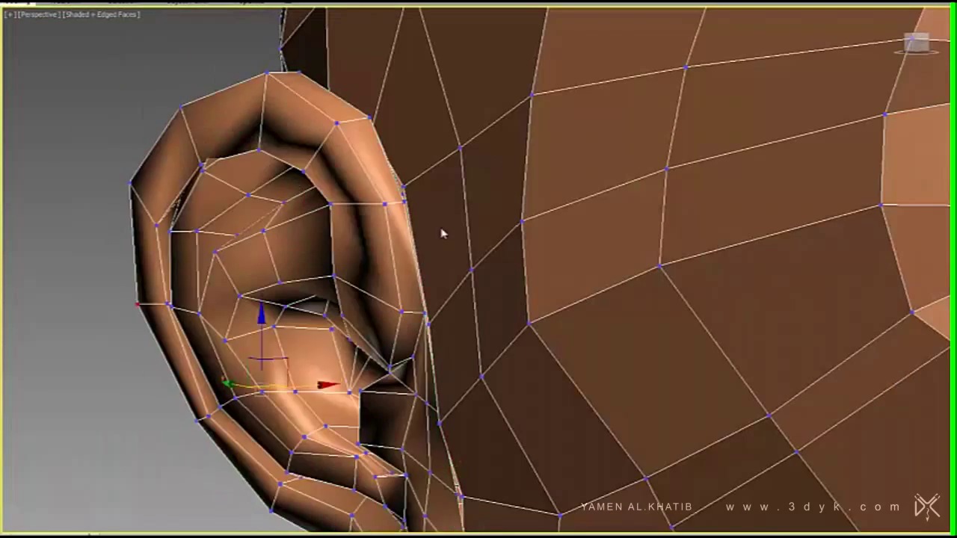
pyautogui.keyDown('alt'); pyautogui.moveTo(443, 231); pyautogui.dragTo(374, 332, button='middle'); pyautogui.keyUp('alt')
pyautogui.press('F3')
pyautogui.keyDown('alt'); pyautogui.moveTo(389, 277); pyautogui.dragTo(589, 294, button='middle'); pyautogui.keyUp('alt')
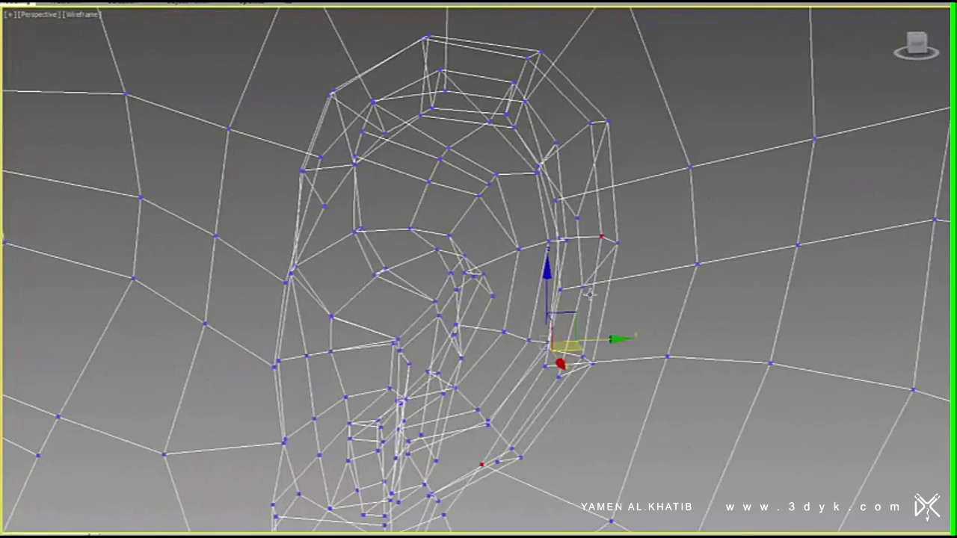
pyautogui.keyDown('alt'); pyautogui.moveTo(578, 239); pyautogui.dragTo(578, 226, button='middle'); pyautogui.keyUp('alt')
pyautogui.moveTo(332, 492)
pyautogui.keyDown('alt'); pyautogui.mouseDown(button='middle')
pyautogui.moveTo(397, 325)
pyautogui.moveTo(346, 327)
pyautogui.moveTo(947, 228)
pyautogui.mouseUp(button='middle'); pyautogui.keyUp('alt')
pyautogui.moveTo(355, 133)
pyautogui.keyDown('alt'); pyautogui.mouseDown(button='middle')
pyautogui.moveTo(427, 274)
pyautogui.moveTo(476, 172)
pyautogui.moveTo(588, 229)
pyautogui.moveTo(501, 234)
pyautogui.moveTo(550, 216)
pyautogui.moveTo(594, 262)
pyautogui.moveTo(616, 336)
pyautogui.mouseUp(button='middle'); pyautogui.keyUp('alt')
# - Nudge the ear's border vertices to line up with the head opening, checking the seam
pyautogui.moveTo(548, 218)
pyautogui.keyDown('alt'); pyautogui.mouseDown(button='middle')
pyautogui.moveTo(568, 247)
pyautogui.moveTo(519, 273)
pyautogui.mouseUp(button='middle'); pyautogui.keyUp('alt')
pyautogui.rightClick(471, 252)
pyautogui.moveTo(471, 253)
pyautogui.keyDown('alt'); pyautogui.mouseDown(button='middle')
pyautogui.moveTo(493, 224)
pyautogui.moveTo(523, 269)
pyautogui.moveTo(581, 282)
pyautogui.moveTo(572, 338)
pyautogui.moveTo(598, 384)
pyautogui.mouseUp(button='middle'); pyautogui.keyUp('alt')
pyautogui.press('F3')
pyautogui.press('F3')
pyautogui.rightClick(406, 241)
pyautogui.keyDown('alt'); pyautogui.moveTo(406, 241); pyautogui.dragTo(699, 399, button='middle'); pyautogui.keyUp('alt')
pyautogui.moveTo(346, 270)
pyautogui.keyDown('alt'); pyautogui.mouseDown(button='middle')
pyautogui.moveTo(381, 314)
pyautogui.moveTo(453, 337)
pyautogui.moveTo(419, 217)
pyautogui.mouseUp(button='middle'); pyautogui.keyUp('alt')
pyautogui.press('F3')
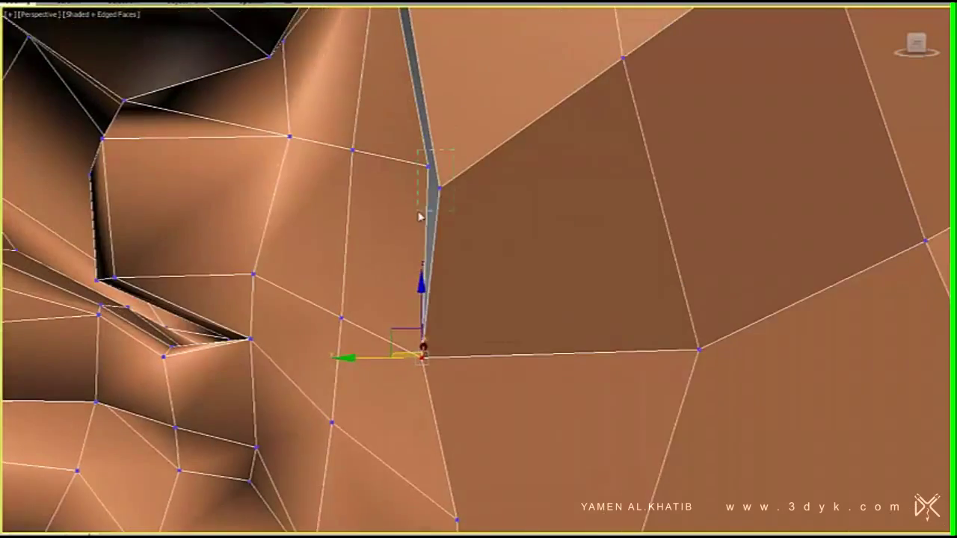
# - Select a triangular face at the ear seam, then return to vertex editing
pyautogui.rightClick(470, 321)
pyautogui.press('F3')
pyautogui.moveTo(470, 321)
pyautogui.keyDown('alt'); pyautogui.mouseDown(button='middle')
pyautogui.moveTo(429, 242)
pyautogui.moveTo(608, 320)
pyautogui.moveTo(568, 299)
pyautogui.mouseUp(button='middle'); pyautogui.keyUp('alt')
pyautogui.press('F3')
pyautogui.press('4')
pyautogui.click(523, 164)
pyautogui.moveTo(523, 165)
pyautogui.keyDown('alt'); pyautogui.mouseDown(button='middle')
pyautogui.moveTo(553, 225)
pyautogui.moveTo(558, 316)
pyautogui.moveTo(459, 316)
pyautogui.mouseUp(button='middle'); pyautogui.keyUp('alt')
pyautogui.scroll(-3, 557, 316)
pyautogui.press('1')
pyautogui.scroll(2, 471, 233)
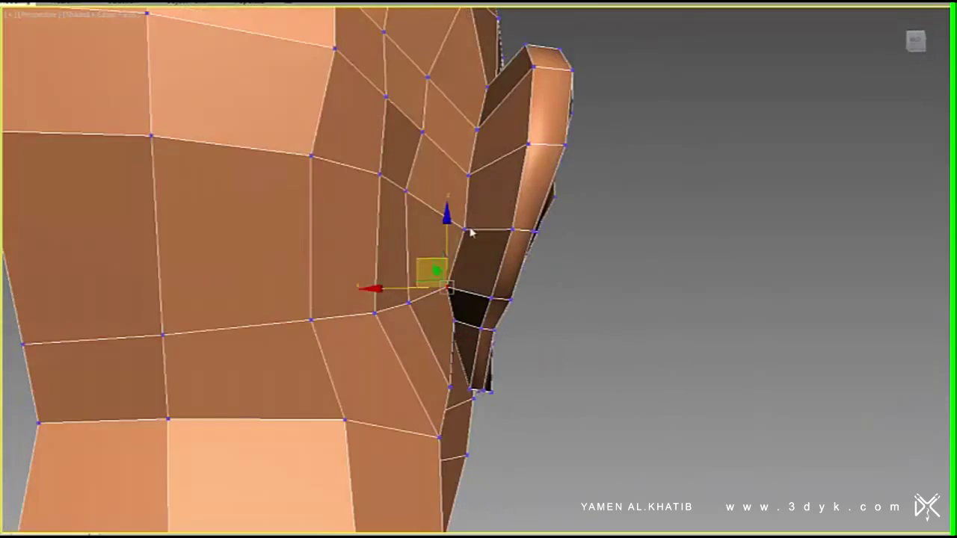
pyautogui.scroll(-2, 471, 233)
# - Check the ear-to-head seam vertices from below in wireframe and shaded views
pyautogui.keyDown('alt'); pyautogui.moveTo(471, 234); pyautogui.dragTo(514, 260, button='middle'); pyautogui.keyUp('alt')
pyautogui.scroll(2, 515, 260)
pyautogui.scroll(3, 514, 260)
pyautogui.press('F3')
pyautogui.scroll(-3, 531, 160)
pyautogui.moveTo(600, 239)
pyautogui.keyDown('alt'); pyautogui.mouseDown(button='middle')
pyautogui.moveTo(658, 325)
pyautogui.moveTo(513, 316)
pyautogui.mouseUp(button='middle'); pyautogui.keyUp('alt')
pyautogui.scroll(3, 513, 316)
pyautogui.press('F3')
pyautogui.keyDown('alt'); pyautogui.moveTo(552, 375); pyautogui.dragTo(528, 353, button='middle'); pyautogui.keyUp('alt')
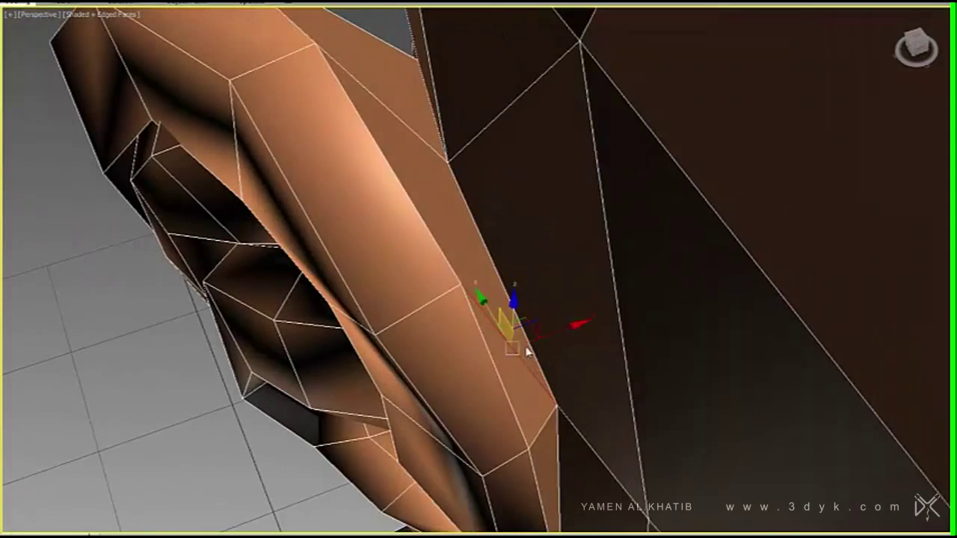
pyautogui.moveTo(472, 286)
pyautogui.keyDown('alt'); pyautogui.mouseDown(button='middle')
pyautogui.moveTo(547, 309)
pyautogui.moveTo(491, 307)
pyautogui.mouseUp(button='middle'); pyautogui.keyUp('alt')
pyautogui.rightClick(491, 307)
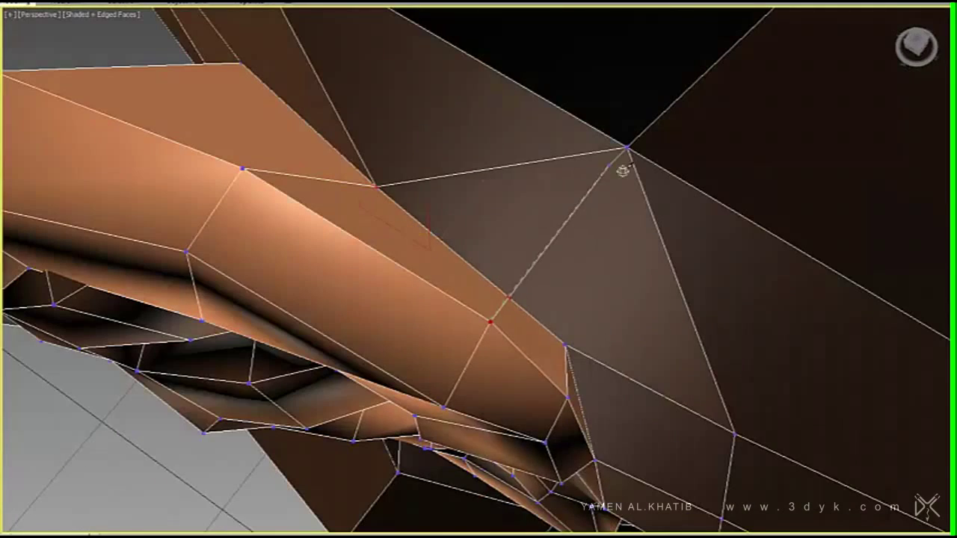
pyautogui.keyDown('alt'); pyautogui.moveTo(902, 240); pyautogui.dragTo(509, 269, button='middle'); pyautogui.keyUp('alt')
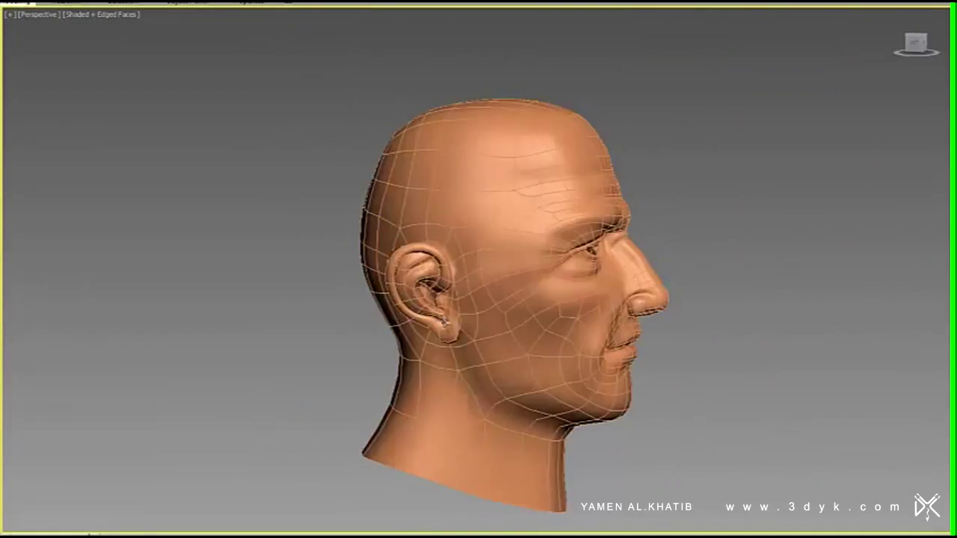
# - Preview the smoothed ear without edges from rear and front angles
pyautogui.press('F4')
pyautogui.keyDown('alt'); pyautogui.moveTo(444, 321); pyautogui.dragTo(604, 264, button='middle'); pyautogui.keyUp('alt')
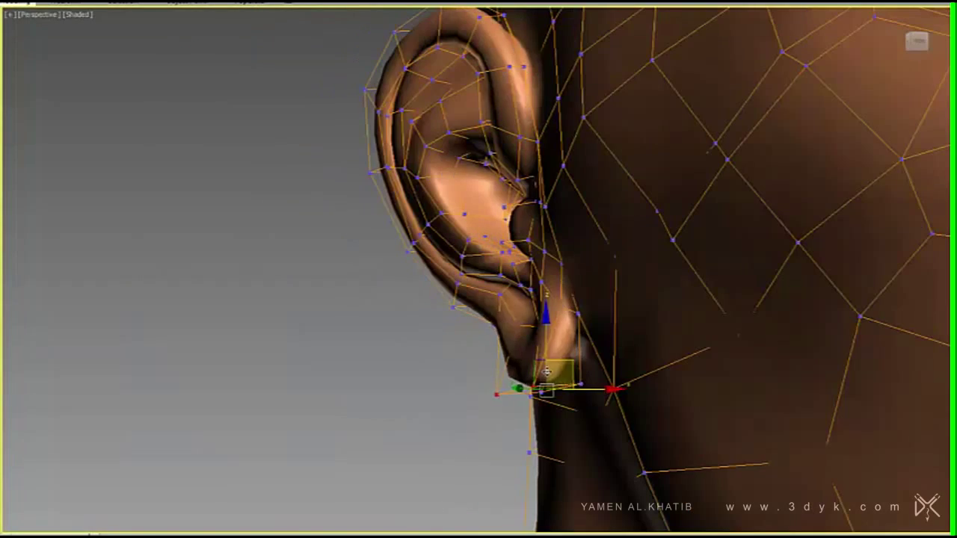
pyautogui.keyDown('alt'); pyautogui.moveTo(602, 394); pyautogui.dragTo(449, 389, button='middle'); pyautogui.keyUp('alt')
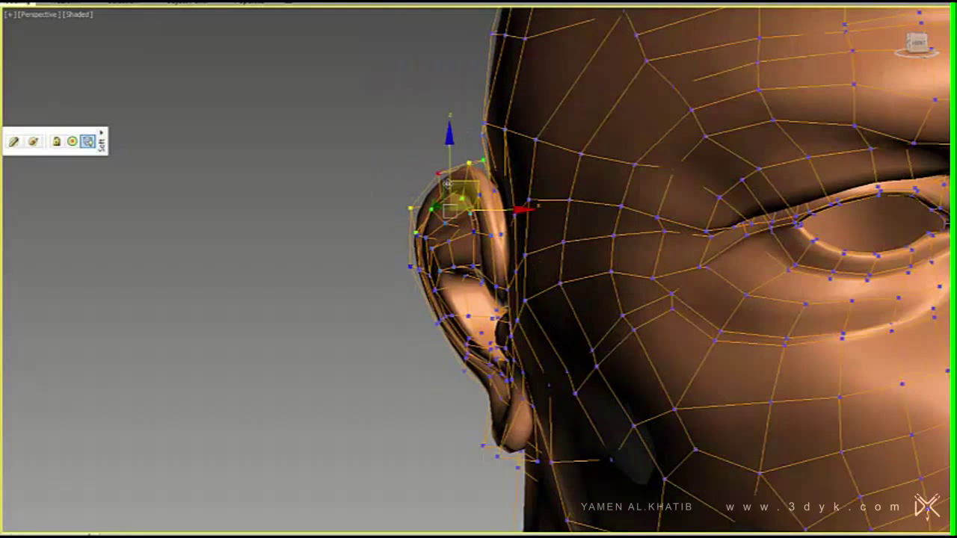
pyautogui.moveTo(430, 280)
pyautogui.keyDown('alt'); pyautogui.mouseDown(button='middle')
pyautogui.moveTo(448, 297)
pyautogui.moveTo(485, 273)
pyautogui.mouseUp(button='middle'); pyautogui.keyUp('alt')
pyautogui.keyDown('alt'); pyautogui.moveTo(436, 337); pyautogui.dragTo(478, 329, button='middle'); pyautogui.keyUp('alt')
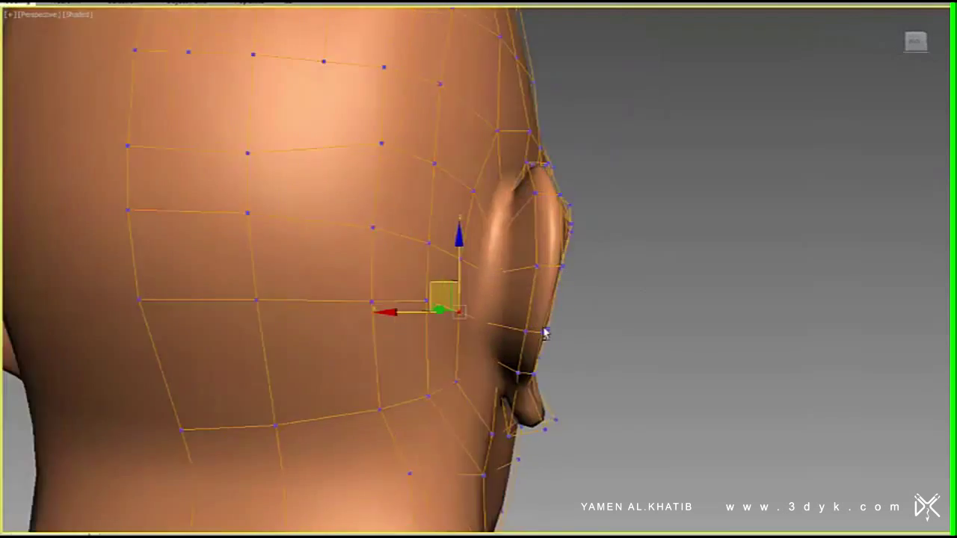
pyautogui.keyDown('alt'); pyautogui.moveTo(392, 330); pyautogui.dragTo(526, 369, button='middle'); pyautogui.keyUp('alt')
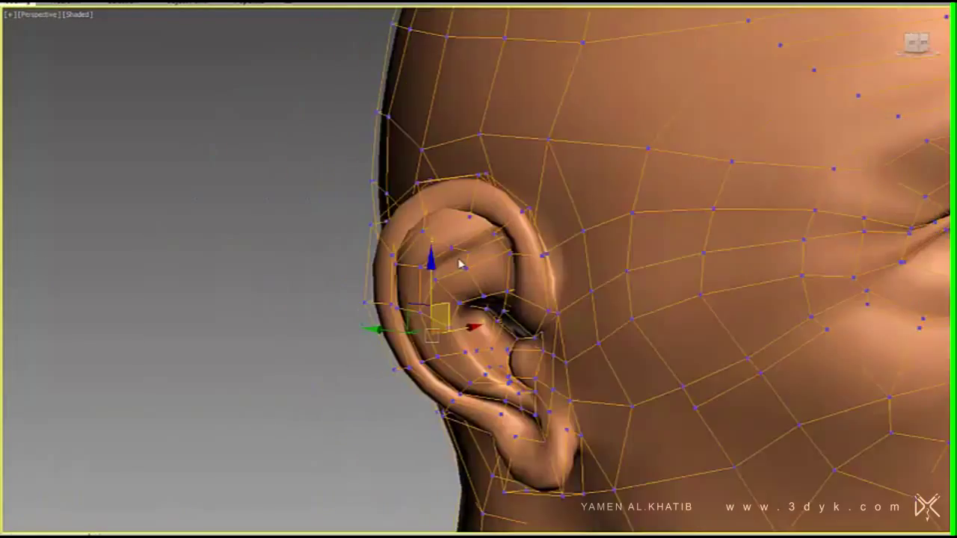
pyautogui.scroll(5, 519, 265)
pyautogui.keyDown('alt'); pyautogui.moveTo(444, 303); pyautogui.dragTo(478, 299, button='middle'); pyautogui.keyUp('alt')
pyautogui.scroll(3, 519, 284)
pyautogui.scroll(-3, 461, 192)
pyautogui.scroll(3, 556, 255)
pyautogui.keyDown('alt'); pyautogui.moveTo(557, 255); pyautogui.dragTo(463, 102, button='middle'); pyautogui.keyUp('alt')
# - Pull the back-of-ear vertices toward the skull, inspecting the blend with edges shown
pyautogui.press('F4')
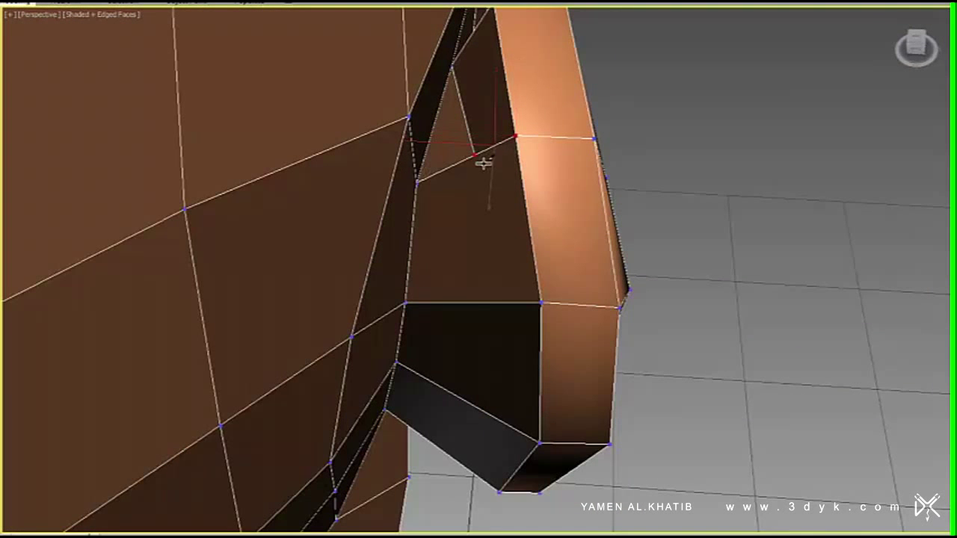
pyautogui.keyDown('alt'); pyautogui.moveTo(485, 404); pyautogui.dragTo(525, 117, button='middle'); pyautogui.keyUp('alt')
pyautogui.scroll(2, 540, 322)
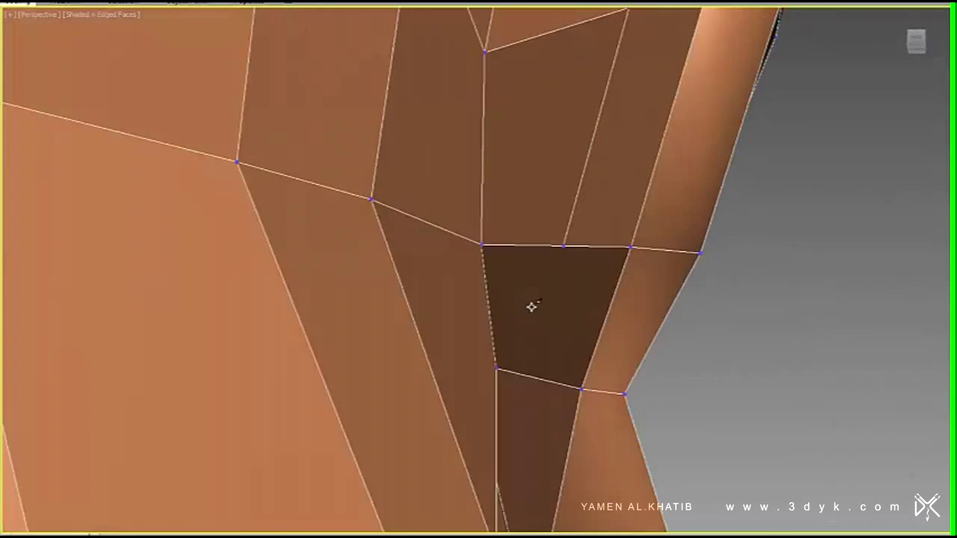
pyautogui.scroll(2, 531, 305)
pyautogui.scroll(-3, 528, 302)
pyautogui.keyDown('alt'); pyautogui.moveTo(626, 231); pyautogui.dragTo(574, 334, button='middle'); pyautogui.keyUp('alt')
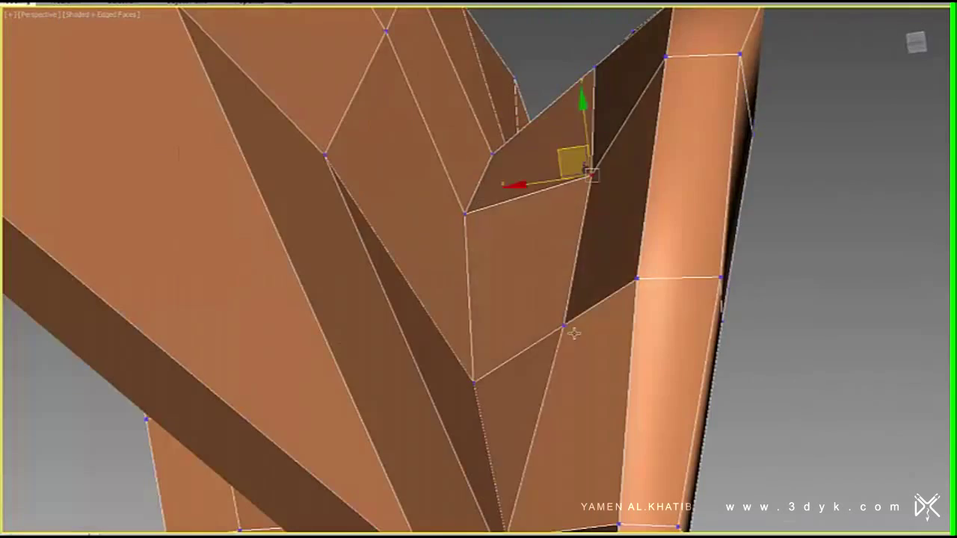
pyautogui.moveTo(604, 78)
pyautogui.keyDown('alt'); pyautogui.mouseDown(button='middle')
pyautogui.moveTo(613, 188)
pyautogui.moveTo(568, 247)
pyautogui.moveTo(588, 289)
pyautogui.moveTo(531, 204)
pyautogui.moveTo(478, 247)
pyautogui.moveTo(572, 180)
pyautogui.moveTo(524, 312)
pyautogui.moveTo(516, 302)
pyautogui.mouseUp(button='middle'); pyautogui.keyUp('alt')
pyautogui.keyDown('alt'); pyautogui.moveTo(534, 29); pyautogui.dragTo(514, 424, button='middle'); pyautogui.keyUp('alt')
pyautogui.moveTo(553, 191)
pyautogui.keyDown('alt'); pyautogui.mouseDown(button='middle')
pyautogui.moveTo(513, 224)
pyautogui.moveTo(519, 324)
pyautogui.moveTo(478, 150)
pyautogui.moveTo(486, 102)
pyautogui.moveTo(506, 266)
pyautogui.mouseUp(button='middle'); pyautogui.keyUp('alt')
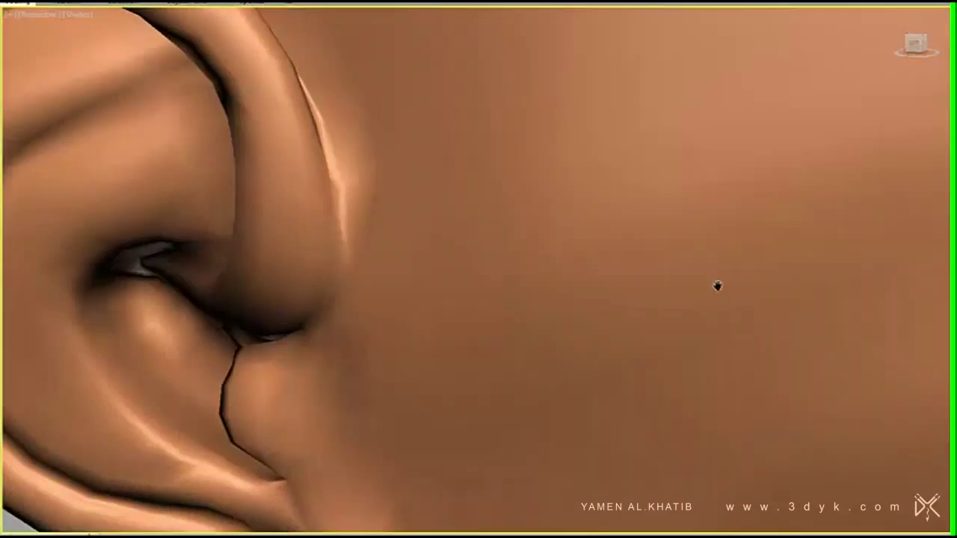
# - Select a vertex near the ear canal and nudge it to refine the inner ear
pyautogui.press('F4')
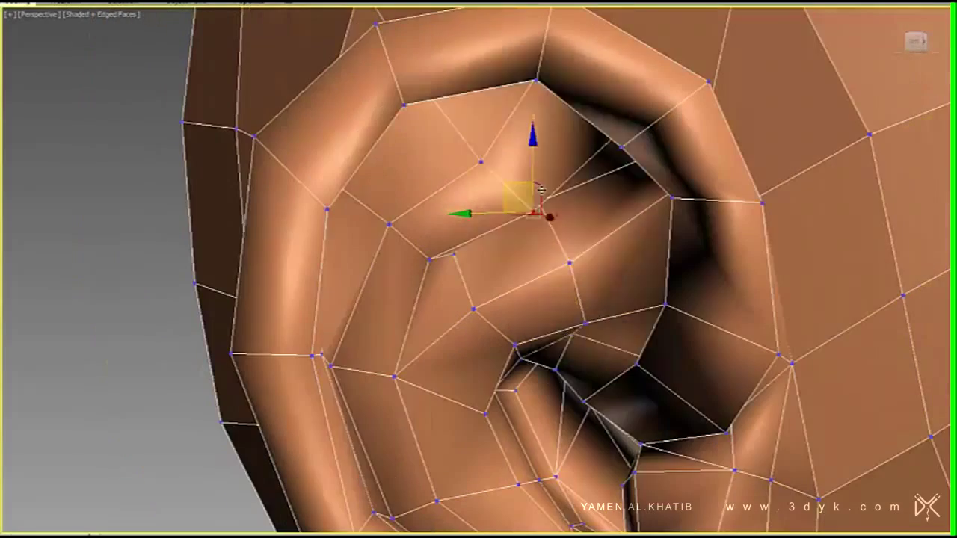
pyautogui.scroll(-5, 397, 202)
pyautogui.keyDown('alt'); pyautogui.moveTo(396, 202); pyautogui.dragTo(512, 124, button='middle'); pyautogui.keyUp('alt')
pyautogui.scroll(5, 465, 250)
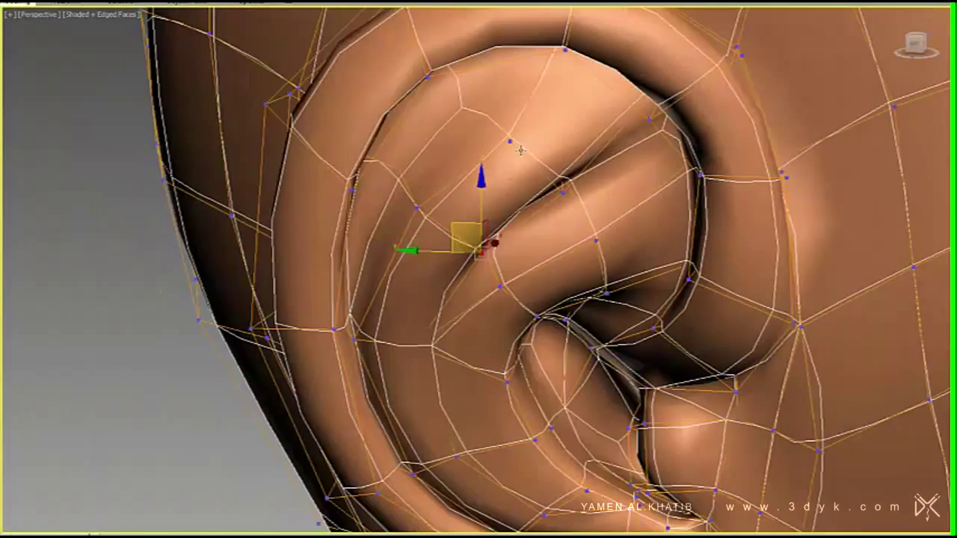
pyautogui.keyDown('alt'); pyautogui.moveTo(499, 236); pyautogui.dragTo(590, 144, button='middle'); pyautogui.keyUp('alt')
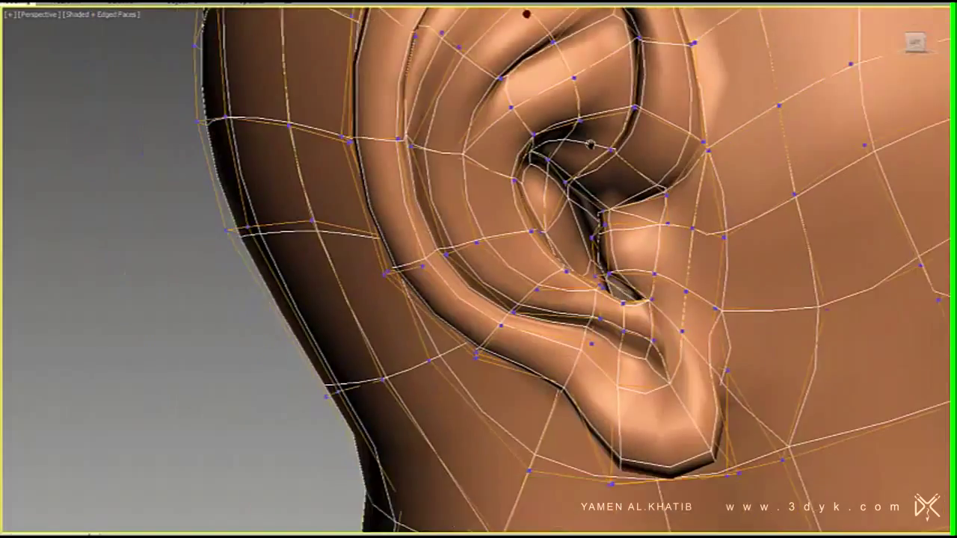
pyautogui.scroll(-3, 590, 144)
pyautogui.scroll(3, 524, 224)
pyautogui.click(602, 287)
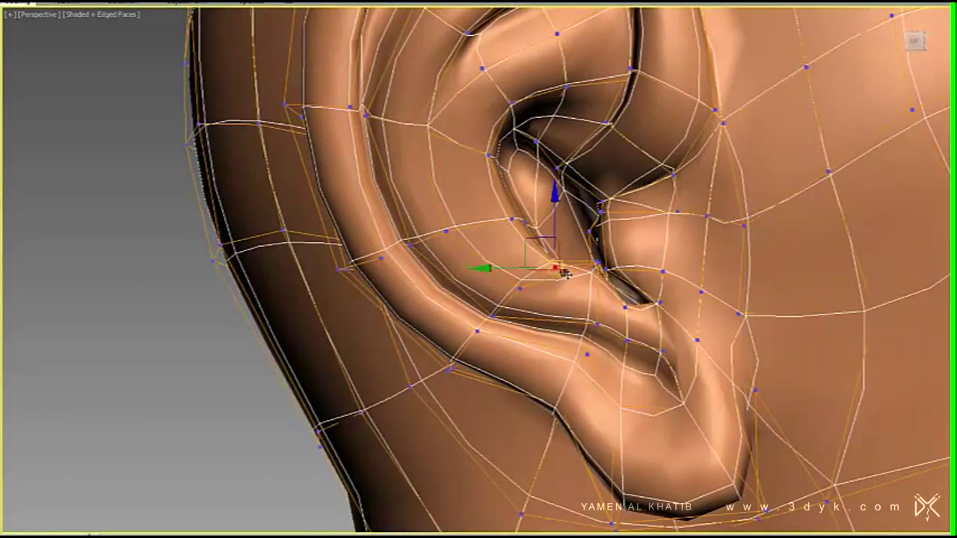
pyautogui.scroll(5, 566, 274)
pyautogui.scroll(3, 598, 262)
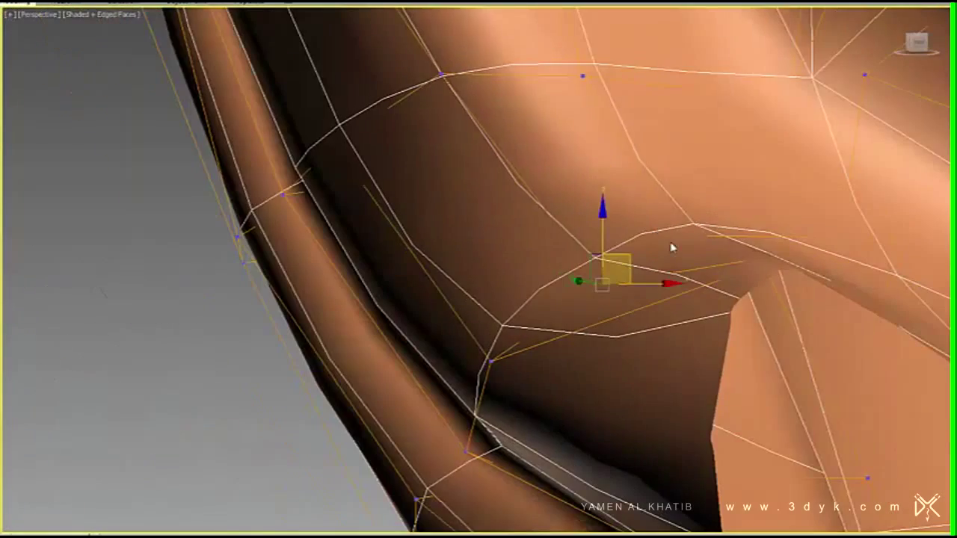
pyautogui.scroll(-3, 601, 93)
pyautogui.scroll(-3, 468, 197)
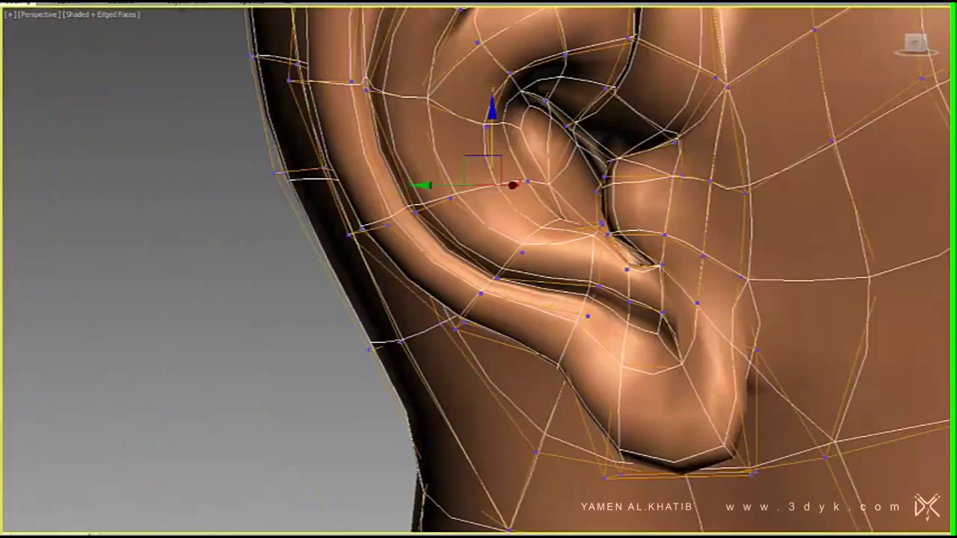
# - Check the refined ear shape from edge-on and full side views of the head
pyautogui.keyDown('alt'); pyautogui.moveTo(527, 239); pyautogui.dragTo(486, 185, button='middle'); pyautogui.keyUp('alt')
pyautogui.moveTo(528, 218)
pyautogui.keyDown('alt'); pyautogui.mouseDown(button='middle')
pyautogui.moveTo(858, 194)
pyautogui.moveTo(493, 214)
pyautogui.moveTo(513, 231)
pyautogui.moveTo(554, 228)
pyautogui.mouseUp(button='middle'); pyautogui.keyUp('alt')
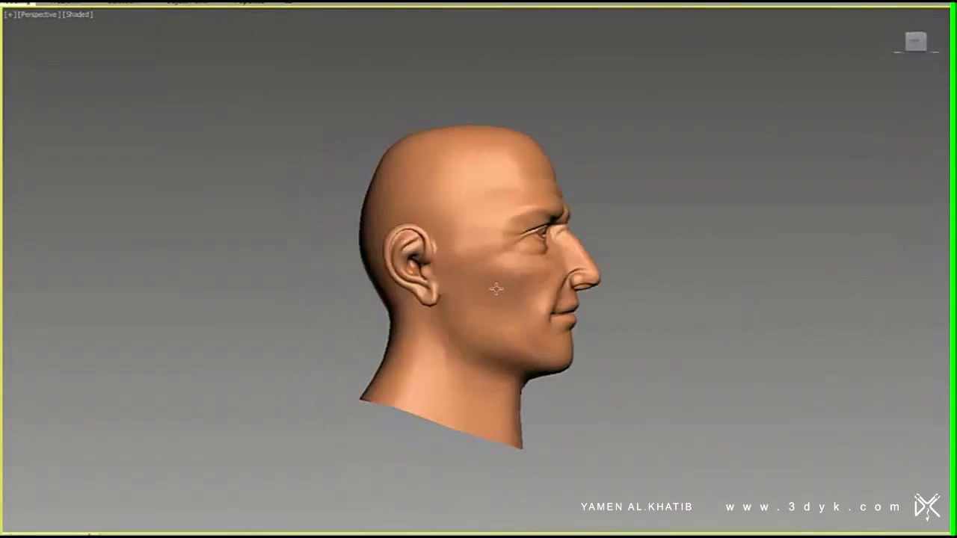
pyautogui.keyDown('alt'); pyautogui.moveTo(636, 264); pyautogui.dragTo(561, 264, button='middle'); pyautogui.keyUp('alt')
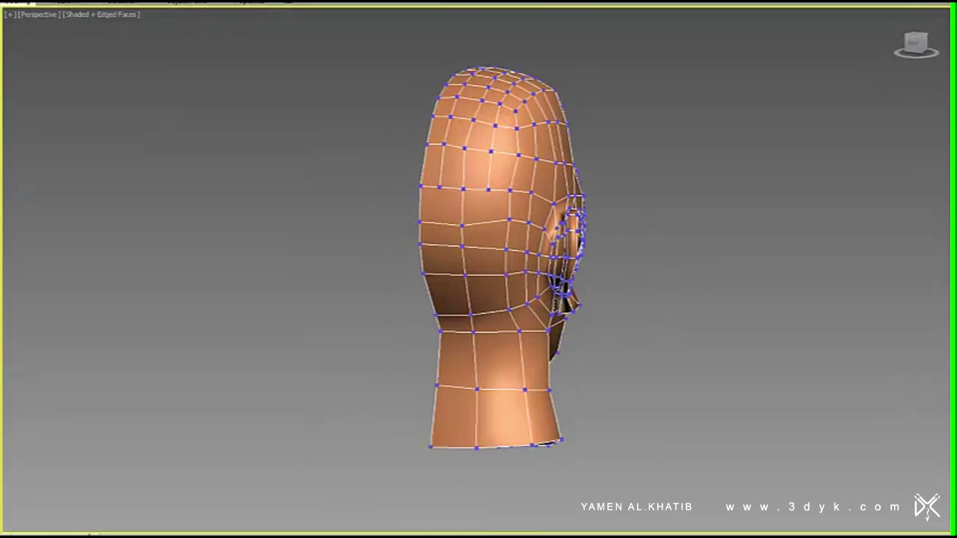
pyautogui.scroll(3, 497, 231)
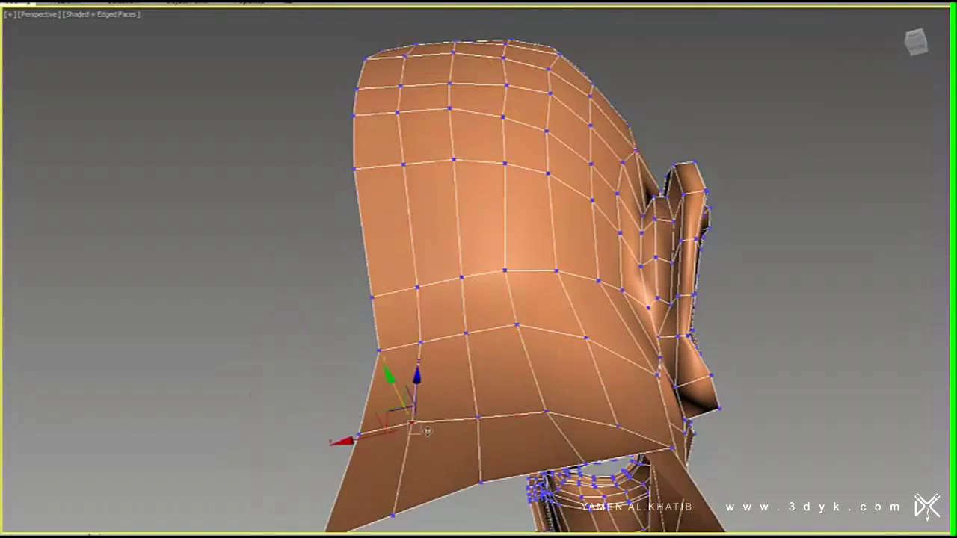
pyautogui.scroll(-3, 428, 432)
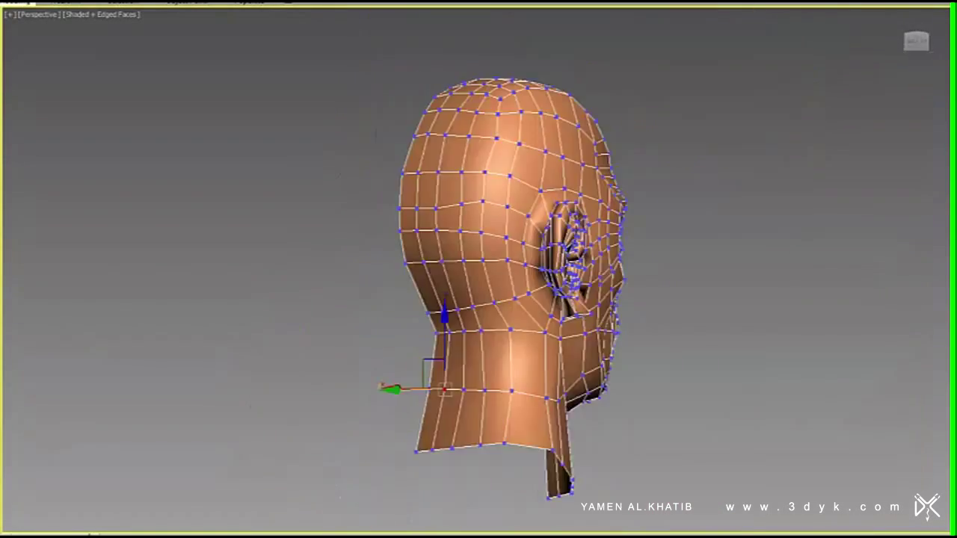
pyautogui.keyDown('alt'); pyautogui.moveTo(428, 432); pyautogui.dragTo(511, 262, button='middle'); pyautogui.keyUp('alt')
pyautogui.scroll(5, 511, 262)
# - Dismiss the quad menu without a command and inspect the face and eye socket
pyautogui.rightClick(540, 296)
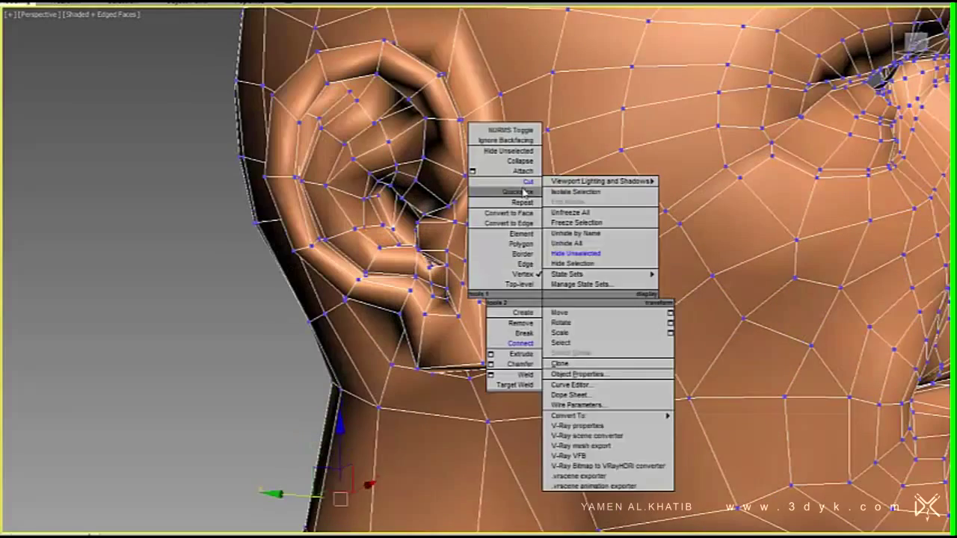
pyautogui.click(568, 320)
pyautogui.scroll(-3, 551, 305)
pyautogui.keyDown('alt'); pyautogui.moveTo(551, 305); pyautogui.dragTo(590, 378, button='middle'); pyautogui.keyUp('alt')
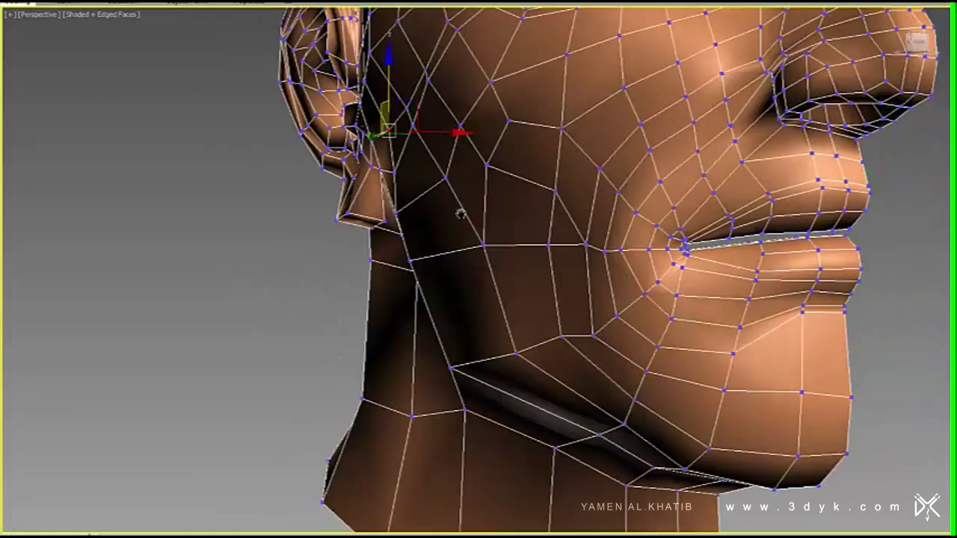
pyautogui.scroll(4, 590, 378)
pyautogui.moveTo(650, 299)
pyautogui.keyDown('alt'); pyautogui.mouseDown(button='middle')
pyautogui.moveTo(636, 289)
pyautogui.moveTo(673, 273)
pyautogui.moveTo(651, 367)
pyautogui.moveTo(607, 320)
pyautogui.moveTo(922, 280)
pyautogui.mouseUp(button='middle'); pyautogui.keyUp('alt')
pyautogui.keyDown('alt'); pyautogui.moveTo(648, 308); pyautogui.dragTo(601, 310, button='middle'); pyautogui.keyUp('alt')
# - Scale and move the eye-rim vertices, inspecting the eye opening from several angles
pyautogui.press('r')
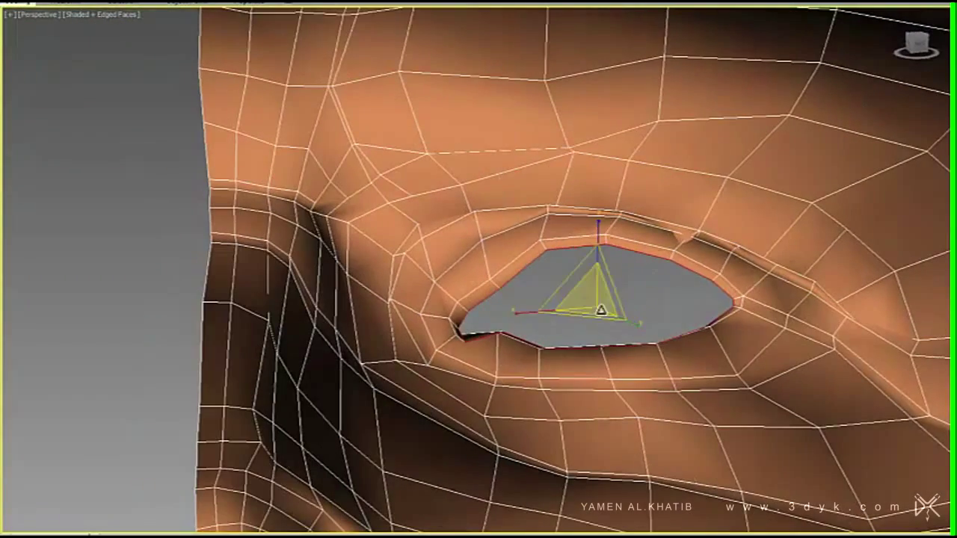
pyautogui.press('w')
pyautogui.keyDown('alt'); pyautogui.moveTo(607, 235); pyautogui.dragTo(481, 352, button='middle'); pyautogui.keyUp('alt')
pyautogui.press('1')
pyautogui.keyDown('alt'); pyautogui.moveTo(474, 268); pyautogui.dragTo(776, 288, button='middle'); pyautogui.keyUp('alt')
pyautogui.keyDown('alt'); pyautogui.moveTo(649, 274); pyautogui.dragTo(641, 278, button='middle'); pyautogui.keyUp('alt')
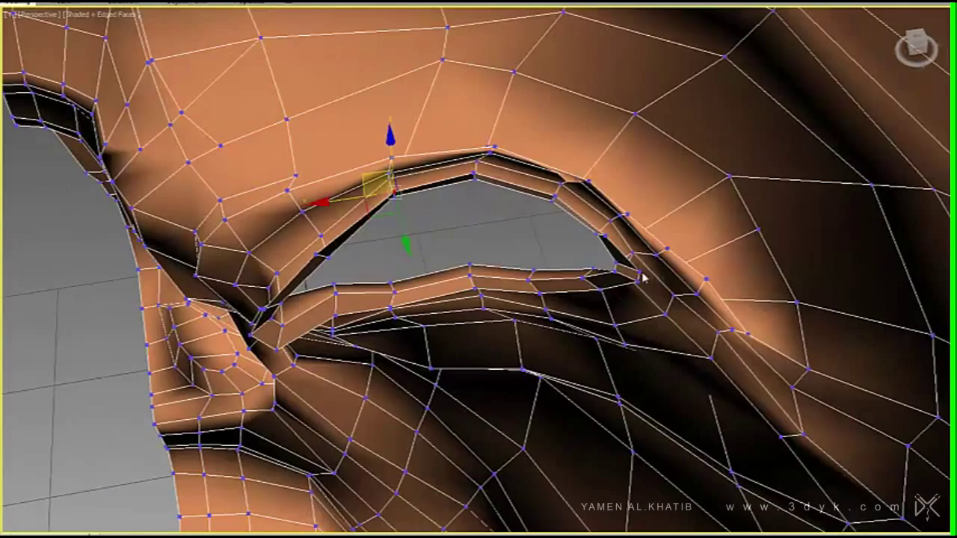
pyautogui.keyDown('alt'); pyautogui.moveTo(628, 323); pyautogui.dragTo(587, 283, button='middle'); pyautogui.keyUp('alt')
pyautogui.keyDown('alt'); pyautogui.moveTo(484, 320); pyautogui.dragTo(425, 328, button='middle'); pyautogui.keyUp('alt')
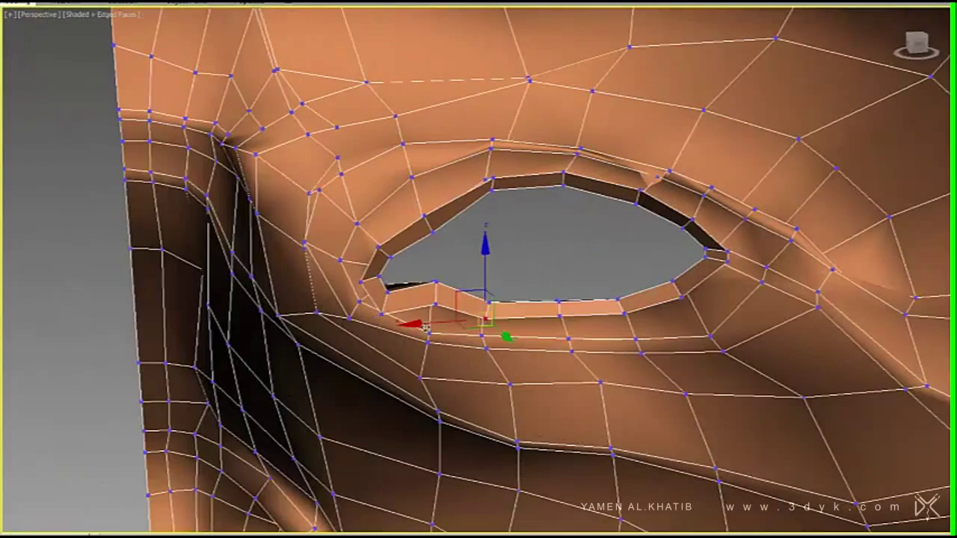
pyautogui.keyDown('alt'); pyautogui.moveTo(479, 299); pyautogui.dragTo(449, 299, button='middle'); pyautogui.keyUp('alt')
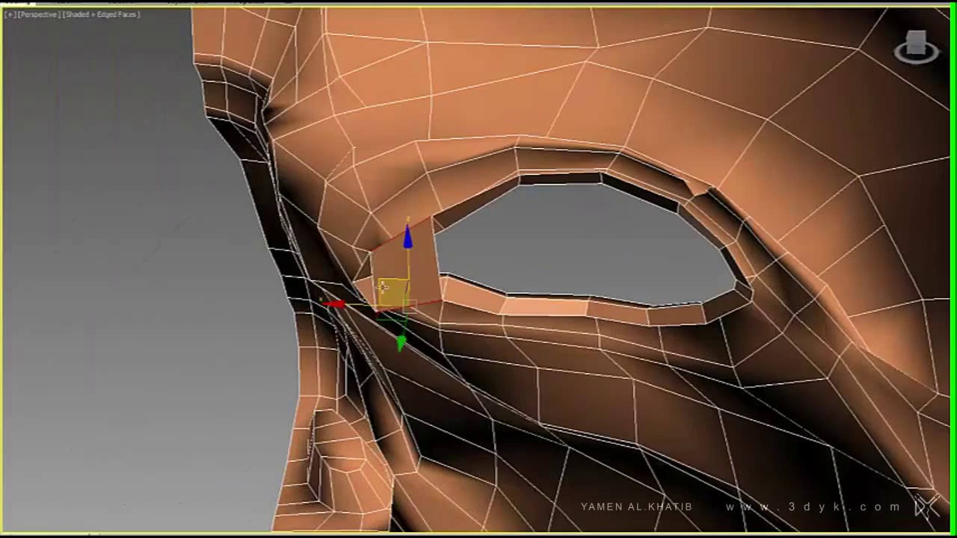
pyautogui.moveTo(461, 255)
pyautogui.keyDown('alt'); pyautogui.mouseDown(button='middle')
pyautogui.moveTo(418, 290)
pyautogui.moveTo(397, 265)
pyautogui.moveTo(549, 261)
pyautogui.moveTo(698, 316)
pyautogui.moveTo(615, 318)
pyautogui.moveTo(469, 254)
pyautogui.mouseUp(button='middle'); pyautogui.keyUp('alt')
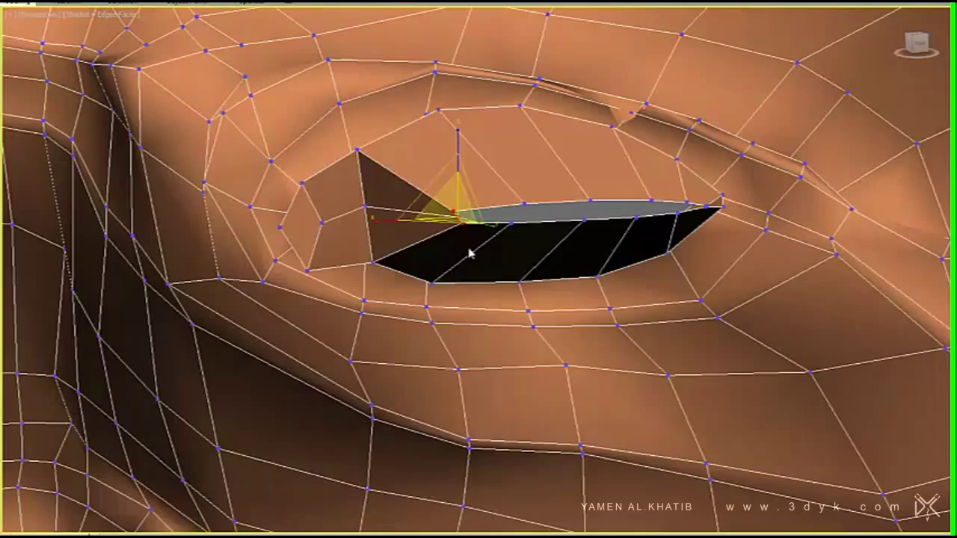
pyautogui.moveTo(482, 164)
pyautogui.keyDown('alt'); pyautogui.mouseDown(button='middle')
pyautogui.moveTo(465, 239)
pyautogui.moveTo(550, 202)
pyautogui.moveTo(523, 254)
pyautogui.moveTo(449, 299)
pyautogui.moveTo(434, 247)
pyautogui.moveTo(448, 224)
pyautogui.moveTo(421, 189)
pyautogui.moveTo(463, 194)
pyautogui.moveTo(419, 201)
pyautogui.moveTo(462, 286)
pyautogui.moveTo(517, 289)
pyautogui.moveTo(486, 299)
pyautogui.moveTo(432, 350)
pyautogui.mouseUp(button='middle'); pyautogui.keyUp('alt')
# - Tweak the nostril vertices to deepen the opening, previewing with edged faces off
pyautogui.rightClick(604, 211)
pyautogui.press('F4')
pyautogui.scroll(-5, 421, 188)
pyautogui.scroll(5, 464, 194)
pyautogui.press('F4')
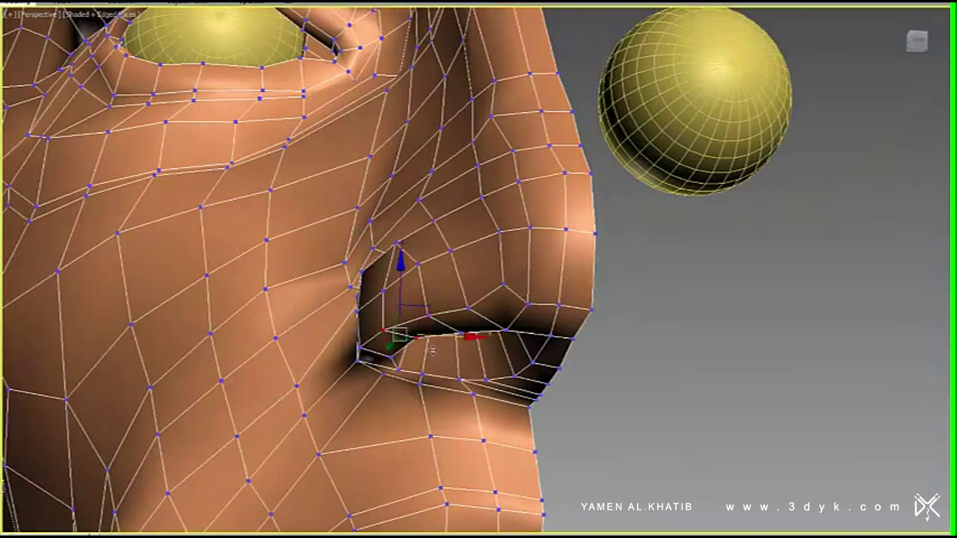
pyautogui.scroll(-3, 377, 370)
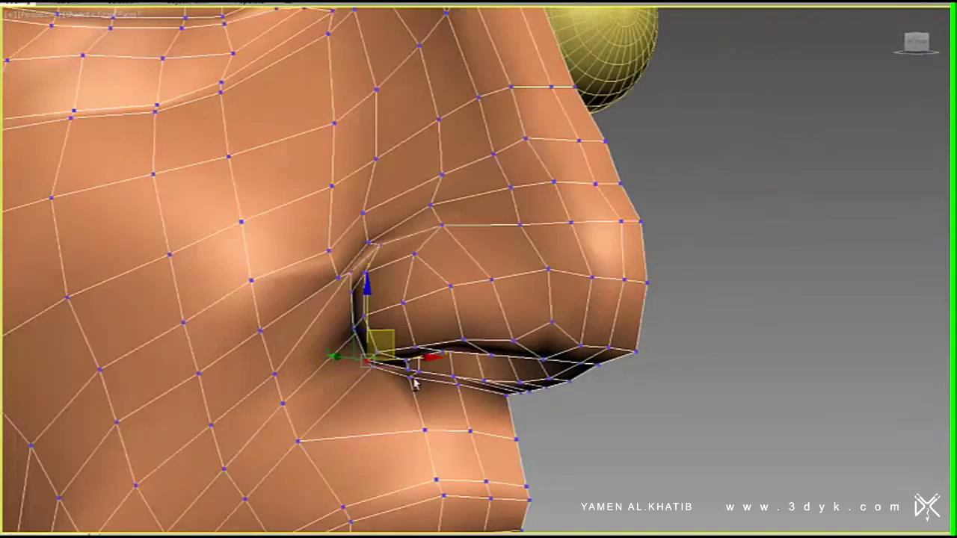
pyautogui.scroll(-3, 403, 374)
pyautogui.moveTo(404, 374)
pyautogui.keyDown('alt'); pyautogui.mouseDown(button='middle')
pyautogui.moveTo(568, 306)
pyautogui.moveTo(587, 321)
pyautogui.moveTo(587, 351)
pyautogui.mouseUp(button='middle'); pyautogui.keyUp('alt')
pyautogui.press('F4')
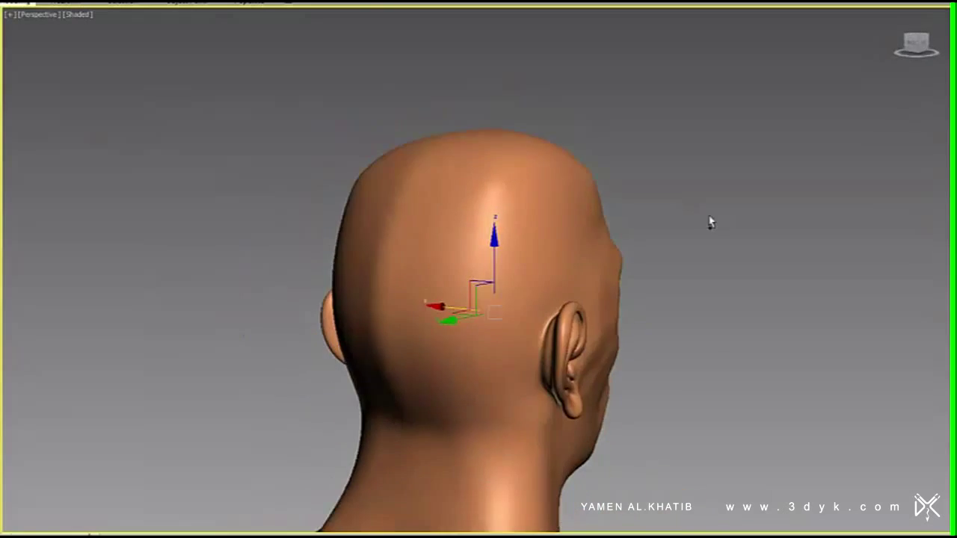
# - Orbit around the head in vertex mode to view the back and skull top
pyautogui.press('1')
pyautogui.scroll(-3, 479, 269)
pyautogui.keyDown('alt'); pyautogui.moveTo(479, 269); pyautogui.dragTo(553, 224, button='middle'); pyautogui.keyUp('alt')
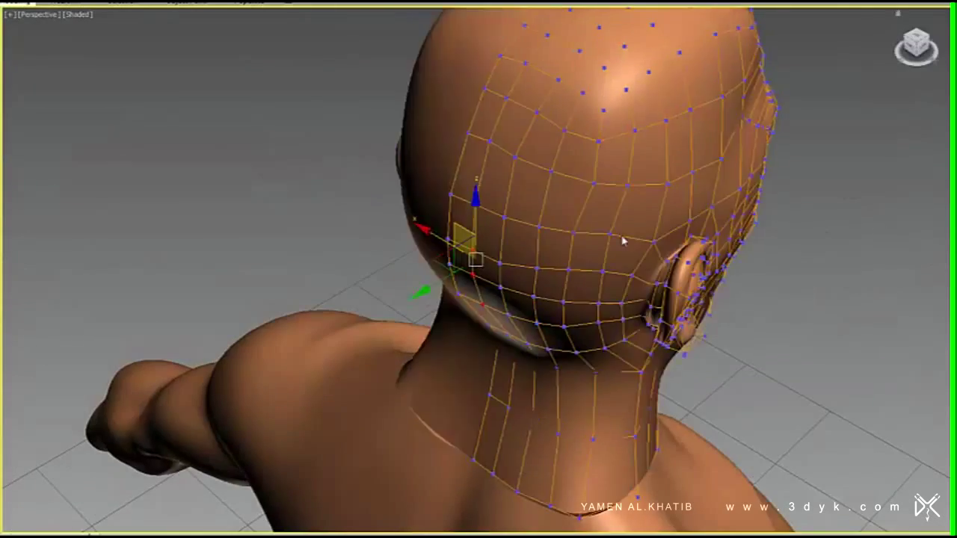
pyautogui.scroll(4, 479, 270)
pyautogui.moveTo(493, 277)
pyautogui.keyDown('alt'); pyautogui.mouseDown(button='middle')
pyautogui.moveTo(468, 246)
pyautogui.moveTo(519, 216)
pyautogui.moveTo(474, 241)
pyautogui.moveTo(509, 324)
pyautogui.moveTo(538, 231)
pyautogui.moveTo(651, 263)
pyautogui.moveTo(647, 351)
pyautogui.moveTo(526, 150)
pyautogui.moveTo(583, 220)
pyautogui.moveTo(497, 181)
pyautogui.mouseUp(button='middle'); pyautogui.keyUp('alt')
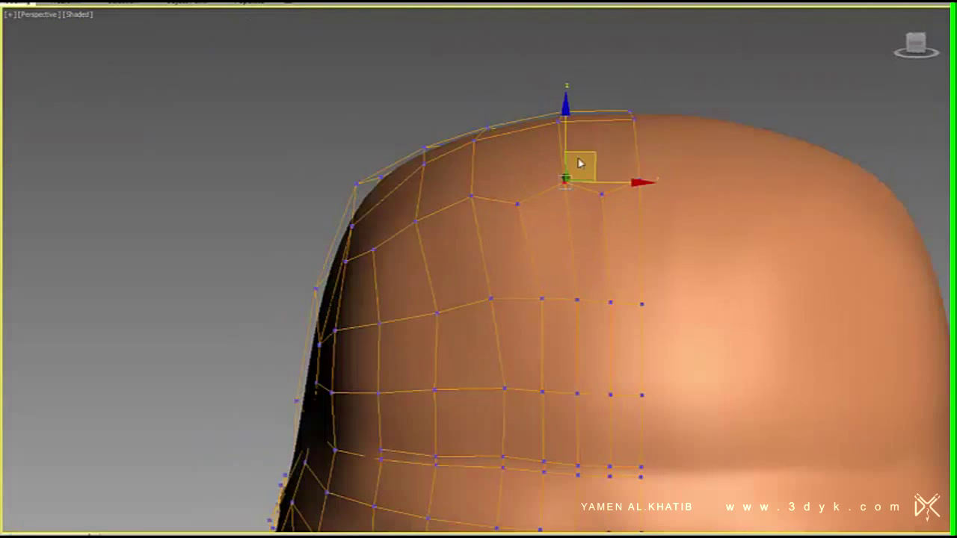
pyautogui.keyDown('alt'); pyautogui.moveTo(502, 307); pyautogui.dragTo(491, 356, button='middle'); pyautogui.keyUp('alt')
pyautogui.rightClick(491, 356)
pyautogui.moveTo(562, 278)
pyautogui.keyDown('alt'); pyautogui.mouseDown(button='middle')
pyautogui.moveTo(573, 246)
pyautogui.moveTo(568, 256)
pyautogui.moveTo(609, 346)
pyautogui.moveTo(514, 264)
pyautogui.moveTo(566, 284)
pyautogui.moveTo(568, 190)
pyautogui.moveTo(554, 211)
pyautogui.moveTo(616, 214)
pyautogui.mouseUp(button='middle'); pyautogui.keyUp('alt')
# - Cut a new edge on the crown and reshape the vertices to round the skull
pyautogui.rightClick(530, 274)
pyautogui.click(509, 177)
pyautogui.click(561, 256)
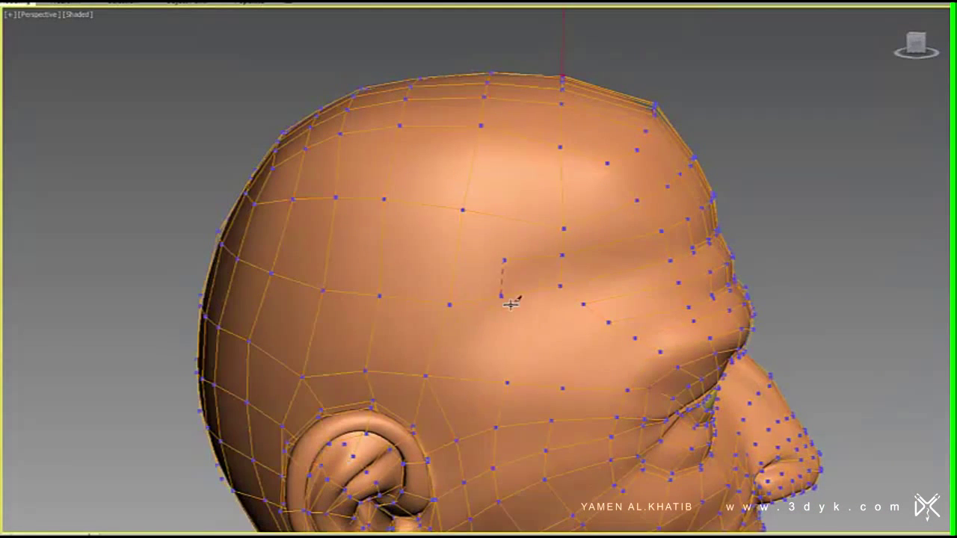
pyautogui.press('F4')
pyautogui.keyDown('alt'); pyautogui.moveTo(558, 354); pyautogui.dragTo(492, 267, button='middle'); pyautogui.keyUp('alt')
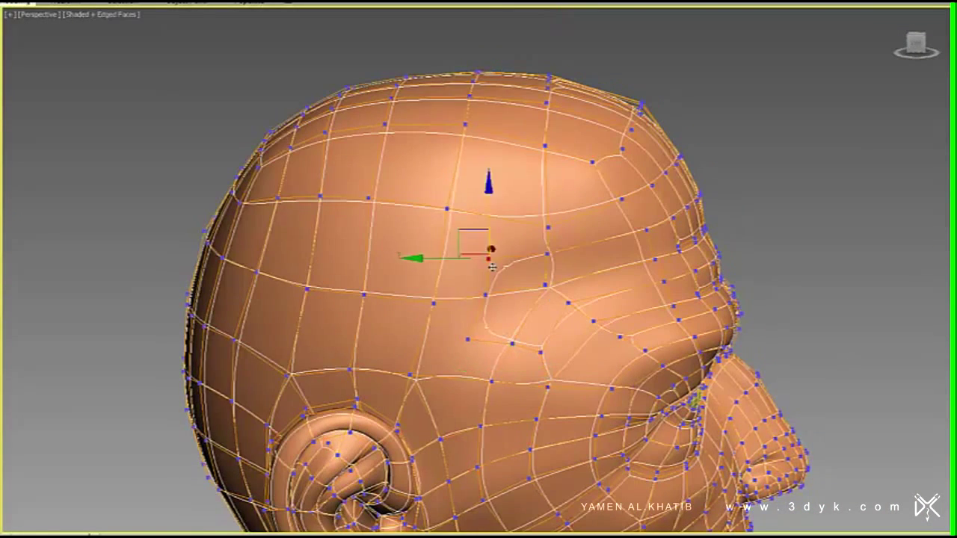
pyautogui.keyDown('alt'); pyautogui.moveTo(558, 240); pyautogui.dragTo(509, 254, button='middle'); pyautogui.keyUp('alt')
pyautogui.scroll(-3, 708, 262)
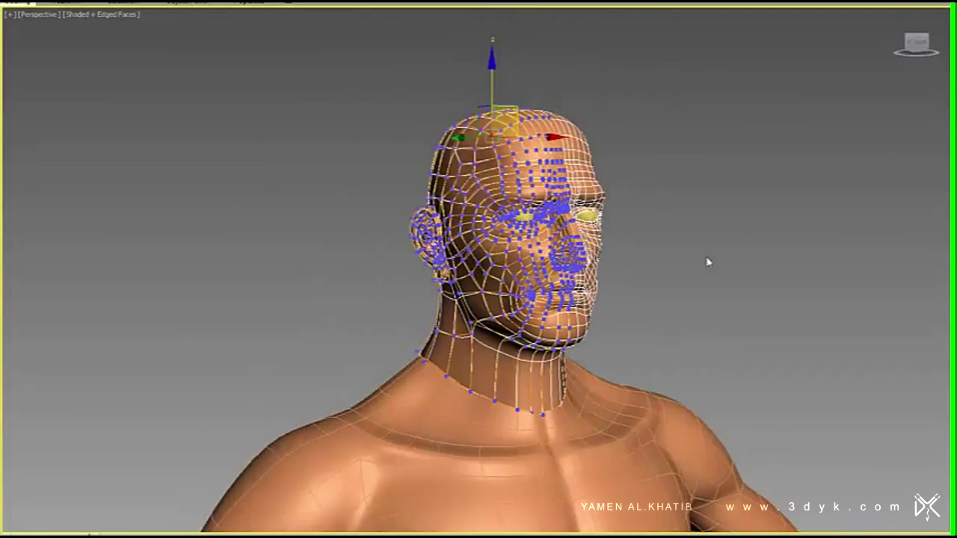
pyautogui.moveTo(695, 303)
pyautogui.keyDown('alt'); pyautogui.mouseDown(button='middle')
pyautogui.moveTo(583, 331)
pyautogui.moveTo(459, 310)
pyautogui.moveTo(770, 283)
pyautogui.mouseUp(button='middle'); pyautogui.keyUp('alt')
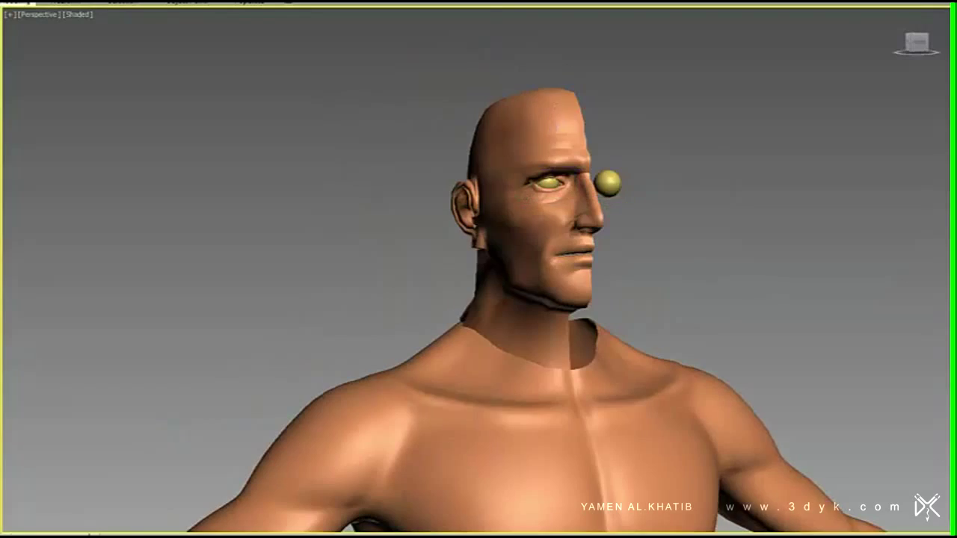
pyautogui.scroll(3, 673, 315)
pyautogui.press('F4')
# - Collapse the selected throat-base neck vertices into a single vertex
pyautogui.click(524, 331)
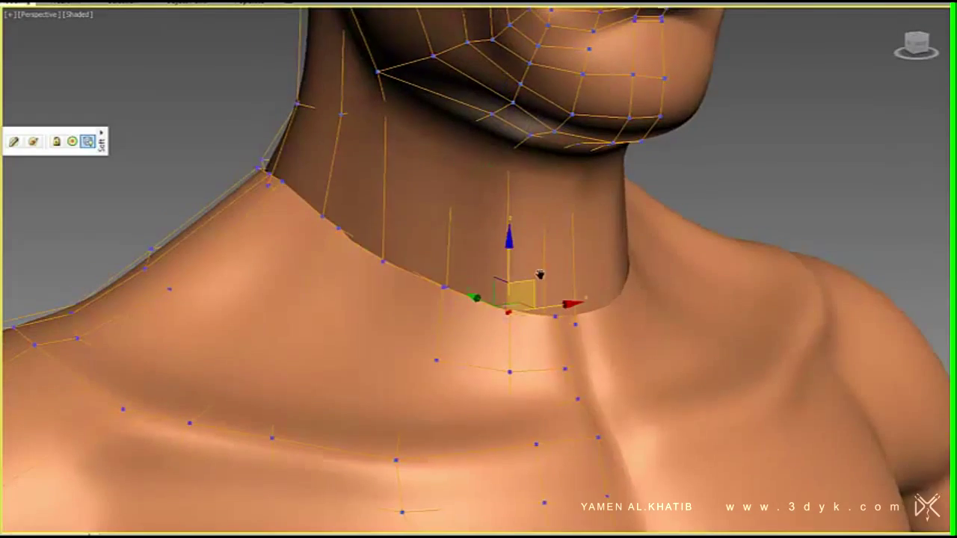
pyautogui.scroll(1, 512, 314)
pyautogui.rightClick(520, 329)
pyautogui.keyDown('alt'); pyautogui.moveTo(489, 216); pyautogui.dragTo(444, 334, button='middle'); pyautogui.keyUp('alt')
pyautogui.moveTo(557, 327)
pyautogui.keyDown('alt'); pyautogui.mouseDown(button='middle')
pyautogui.moveTo(523, 227)
pyautogui.moveTo(511, 308)
pyautogui.mouseUp(button='middle'); pyautogui.keyUp('alt')
pyautogui.moveTo(440, 239)
pyautogui.keyDown('alt'); pyautogui.mouseDown(button='middle')
pyautogui.moveTo(473, 336)
pyautogui.moveTo(351, 288)
pyautogui.moveTo(346, 317)
pyautogui.mouseUp(button='middle'); pyautogui.keyUp('alt')
pyautogui.rightClick(436, 313)
pyautogui.keyDown('alt'); pyautogui.moveTo(437, 313); pyautogui.dragTo(372, 325, button='middle'); pyautogui.keyUp('alt')
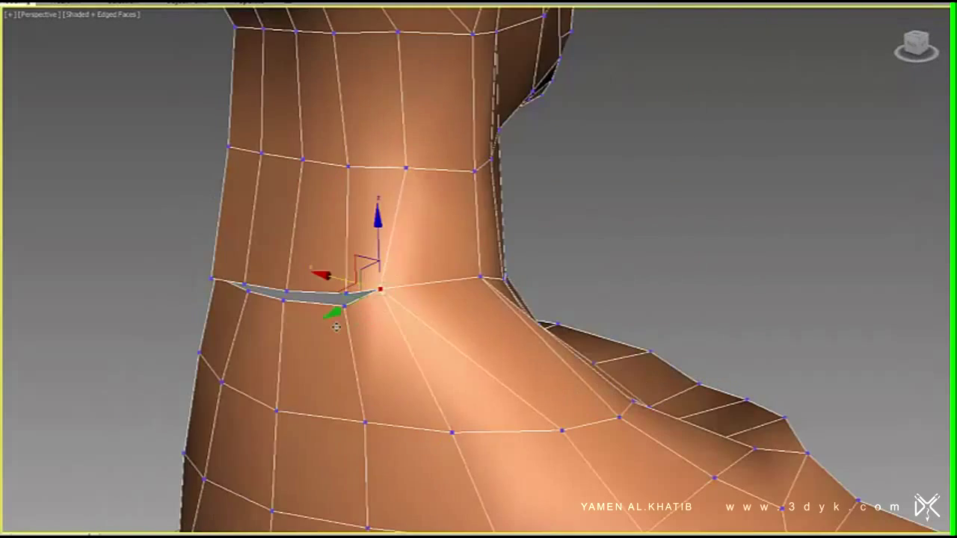
pyautogui.rightClick(373, 325)
pyautogui.click(353, 188)
# - Review the collapsed neck vertices from the side, front and ear
pyautogui.keyDown('alt'); pyautogui.moveTo(246, 314); pyautogui.dragTo(342, 239, button='middle'); pyautogui.keyUp('alt')
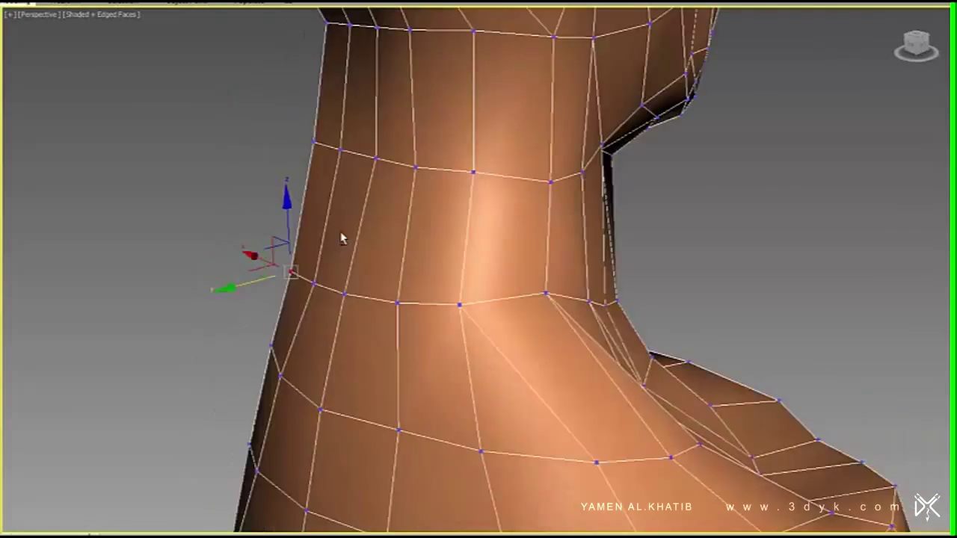
pyautogui.scroll(3, 286, 145)
pyautogui.scroll(2, 406, 338)
pyautogui.scroll(-4, 406, 338)
pyautogui.moveTo(406, 338)
pyautogui.keyDown('alt'); pyautogui.mouseDown(button='middle')
pyautogui.moveTo(531, 305)
pyautogui.moveTo(565, 351)
pyautogui.mouseUp(button='middle'); pyautogui.keyUp('alt')
pyautogui.scroll(4, 575, 334)
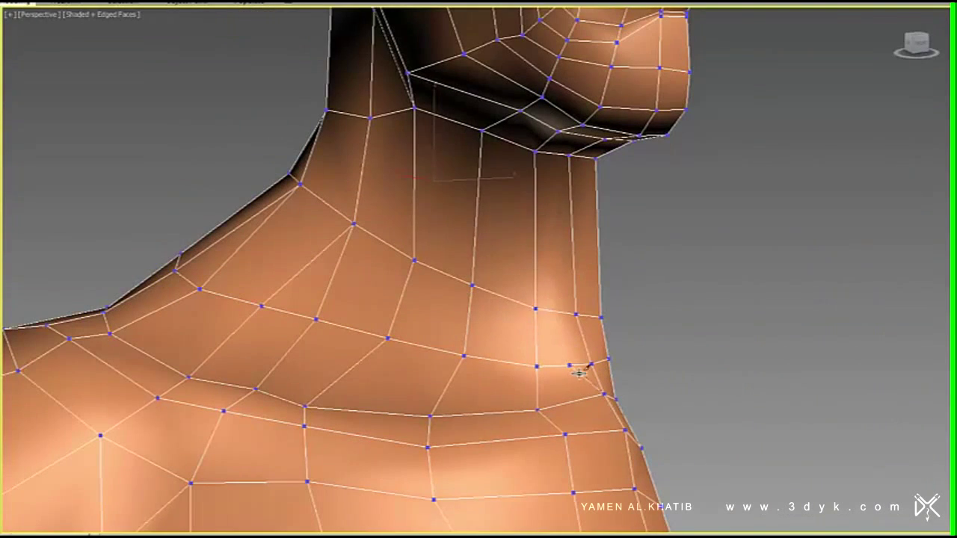
pyautogui.rightClick(524, 331)
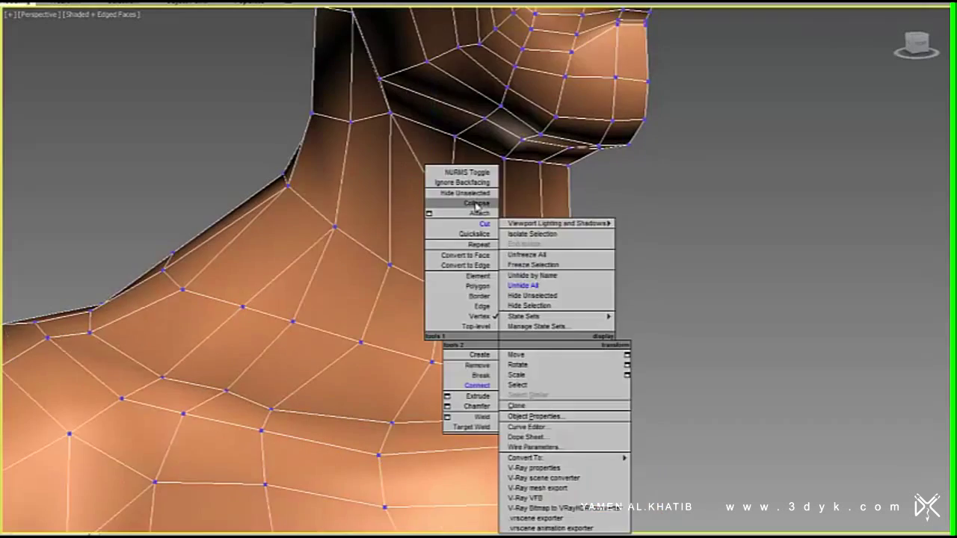
pyautogui.moveTo(523, 331)
pyautogui.keyDown('alt'); pyautogui.mouseDown(button='middle')
pyautogui.moveTo(487, 366)
pyautogui.moveTo(434, 343)
pyautogui.mouseUp(button='middle'); pyautogui.keyUp('alt')
pyautogui.keyDown('alt'); pyautogui.moveTo(392, 203); pyautogui.dragTo(484, 356, button='middle'); pyautogui.keyUp('alt')
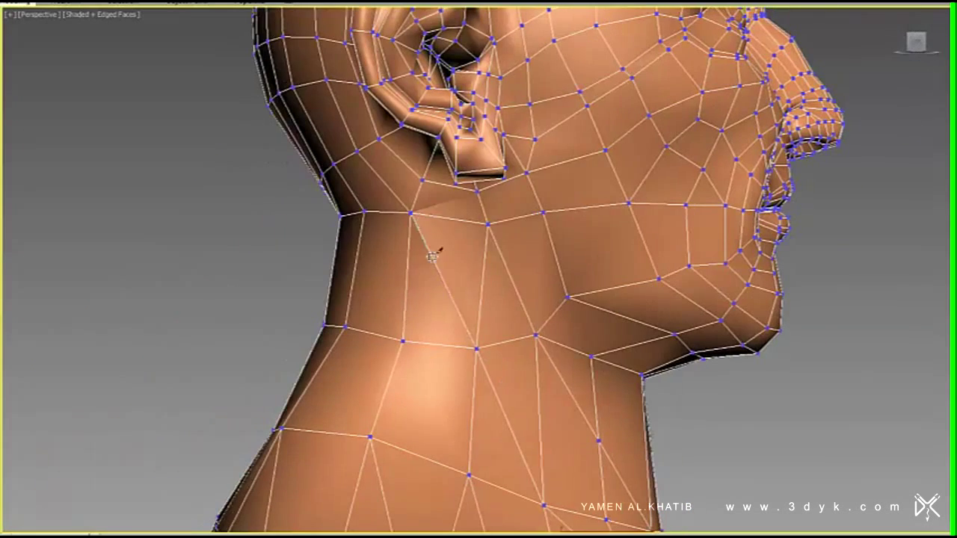
pyautogui.rightClick(433, 256)
pyautogui.moveTo(432, 256)
pyautogui.keyDown('alt'); pyautogui.mouseDown(button='middle')
pyautogui.moveTo(389, 150)
pyautogui.moveTo(513, 314)
pyautogui.moveTo(467, 303)
pyautogui.moveTo(513, 260)
pyautogui.mouseUp(button='middle'); pyautogui.keyUp('alt')
# - Cut new edges across the neck, joining the throat into the jaw
pyautogui.rightClick(467, 303)
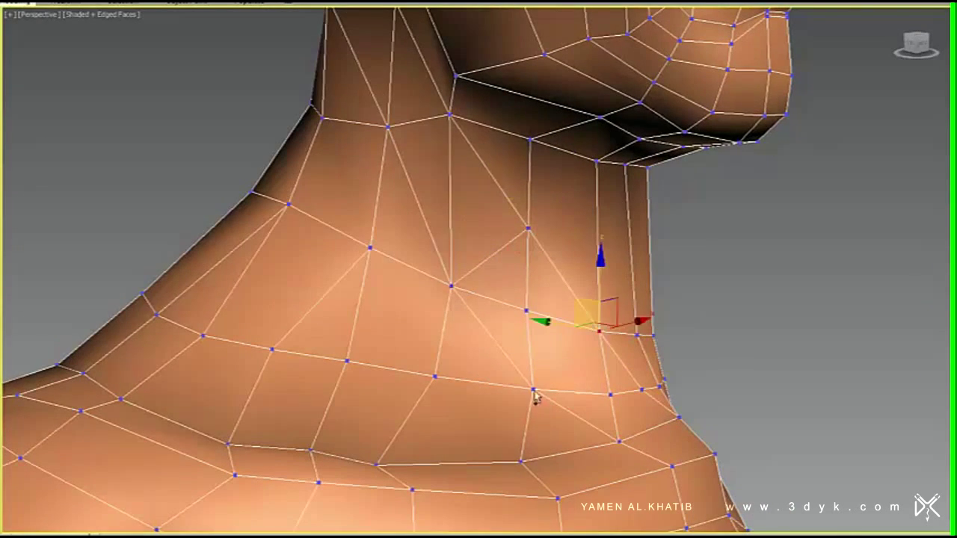
pyautogui.keyDown('alt'); pyautogui.moveTo(738, 361); pyautogui.dragTo(539, 317, button='middle'); pyautogui.keyUp('alt')
pyautogui.moveTo(620, 408)
pyautogui.keyDown('alt'); pyautogui.mouseDown(button='middle')
pyautogui.moveTo(568, 331)
pyautogui.moveTo(679, 356)
pyautogui.mouseUp(button='middle'); pyautogui.keyUp('alt')
pyautogui.keyDown('alt'); pyautogui.moveTo(614, 298); pyautogui.dragTo(568, 329, button='middle'); pyautogui.keyUp('alt')
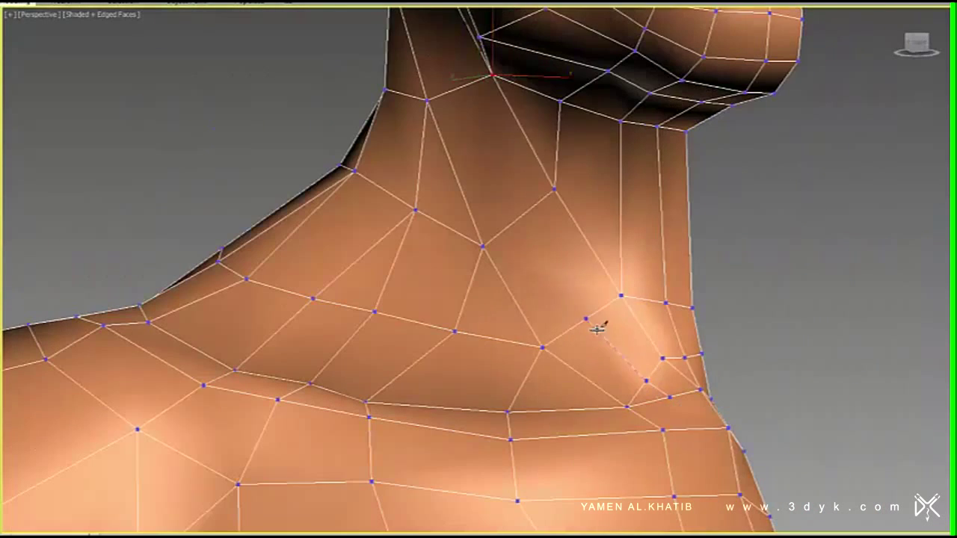
pyautogui.keyDown('alt'); pyautogui.moveTo(472, 96); pyautogui.dragTo(559, 310, button='middle'); pyautogui.keyUp('alt')
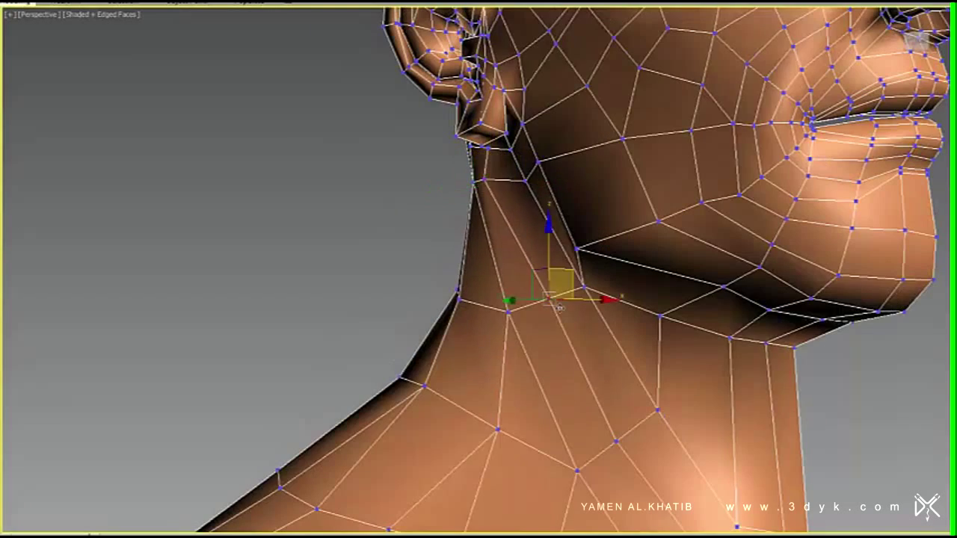
pyautogui.moveTo(559, 306)
pyautogui.keyDown('alt'); pyautogui.mouseDown(button='middle')
pyautogui.moveTo(573, 310)
pyautogui.moveTo(546, 278)
pyautogui.mouseUp(button='middle'); pyautogui.keyUp('alt')
pyautogui.scroll(-3, 656, 385)
pyautogui.moveTo(699, 464)
pyautogui.keyDown('alt'); pyautogui.mouseDown(button='middle')
pyautogui.moveTo(608, 314)
pyautogui.moveTo(661, 292)
pyautogui.mouseUp(button='middle'); pyautogui.keyUp('alt')
pyautogui.moveTo(607, 353)
pyautogui.keyDown('alt'); pyautogui.mouseDown(button='middle')
pyautogui.moveTo(668, 391)
pyautogui.moveTo(617, 311)
pyautogui.moveTo(613, 267)
pyautogui.moveTo(598, 247)
pyautogui.mouseUp(button='middle'); pyautogui.keyUp('alt')
# - Continue the neck edges across the shoulder and back of the neck
pyautogui.keyDown('alt'); pyautogui.moveTo(533, 316); pyautogui.dragTo(547, 320, button='middle'); pyautogui.keyUp('alt')
pyautogui.keyDown('alt'); pyautogui.moveTo(662, 331); pyautogui.dragTo(619, 301, button='middle'); pyautogui.keyUp('alt')
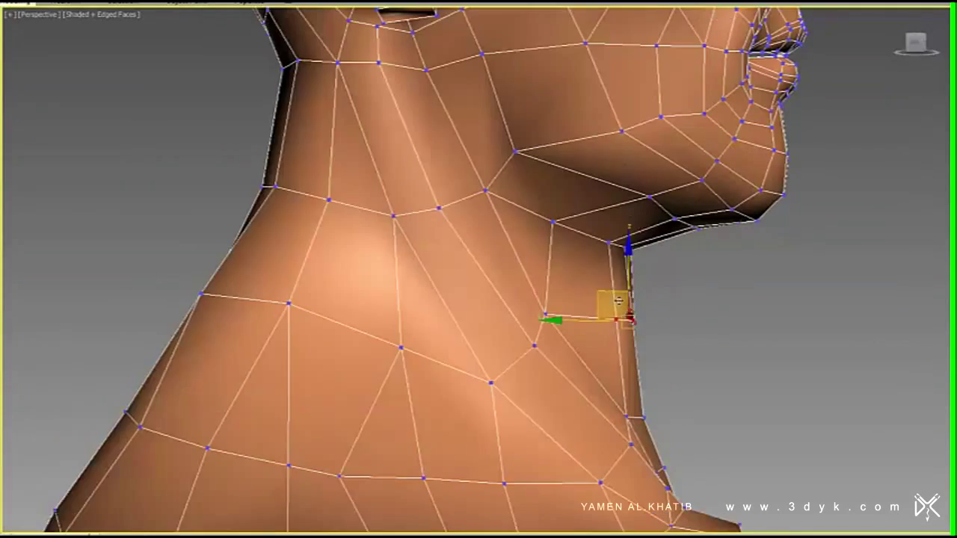
pyautogui.moveTo(637, 238)
pyautogui.keyDown('alt'); pyautogui.mouseDown(button='middle')
pyautogui.moveTo(675, 389)
pyautogui.moveTo(898, 383)
pyautogui.moveTo(859, 389)
pyautogui.mouseUp(button='middle'); pyautogui.keyUp('alt')
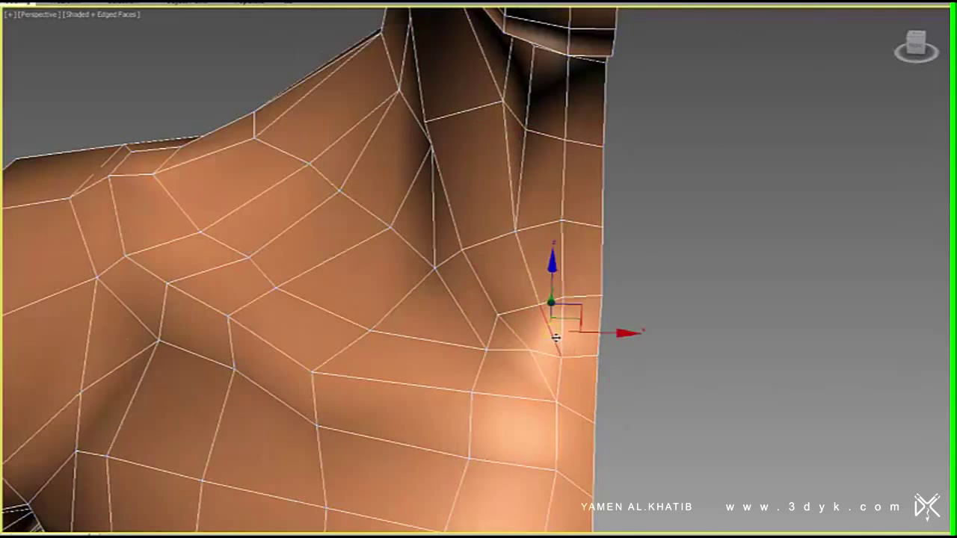
pyautogui.moveTo(560, 349)
pyautogui.keyDown('alt'); pyautogui.mouseDown(button='middle')
pyautogui.moveTo(585, 323)
pyautogui.moveTo(566, 299)
pyautogui.moveTo(581, 289)
pyautogui.moveTo(560, 282)
pyautogui.moveTo(623, 284)
pyautogui.moveTo(636, 265)
pyautogui.mouseUp(button='middle'); pyautogui.keyUp('alt')
pyautogui.scroll(-5, 560, 282)
pyautogui.scroll(5, 622, 285)
pyautogui.scroll(-3, 615, 260)
pyautogui.scroll(1, 642, 269)
pyautogui.moveTo(569, 314)
pyautogui.keyDown('alt'); pyautogui.mouseDown(button='middle')
pyautogui.moveTo(553, 388)
pyautogui.moveTo(630, 377)
pyautogui.moveTo(575, 352)
pyautogui.moveTo(606, 314)
pyautogui.moveTo(632, 312)
pyautogui.moveTo(494, 314)
pyautogui.moveTo(501, 252)
pyautogui.moveTo(522, 326)
pyautogui.moveTo(513, 336)
pyautogui.moveTo(598, 331)
pyautogui.moveTo(641, 342)
pyautogui.moveTo(496, 340)
pyautogui.moveTo(510, 383)
pyautogui.mouseUp(button='middle'); pyautogui.keyUp('alt')
# - Preview the body as a smoothed subdivided surface (Ctrl+Q) and inspect the neck and shoulders
pyautogui.scroll(3, 554, 394)
pyautogui.hotkey('ctrl', 'q')
pyautogui.moveTo(515, 334)
pyautogui.keyDown('alt'); pyautogui.mouseDown(button='middle')
pyautogui.moveTo(459, 314)
pyautogui.moveTo(707, 334)
pyautogui.moveTo(620, 351)
pyautogui.moveTo(692, 402)
pyautogui.mouseUp(button='middle'); pyautogui.keyUp('alt')
pyautogui.moveTo(660, 166)
pyautogui.keyDown('alt'); pyautogui.mouseDown(button='middle')
pyautogui.moveTo(669, 258)
pyautogui.moveTo(633, 252)
pyautogui.moveTo(620, 317)
pyautogui.moveTo(718, 284)
pyautogui.moveTo(541, 256)
pyautogui.mouseUp(button='middle'); pyautogui.keyUp('alt')
pyautogui.keyDown('alt'); pyautogui.moveTo(507, 346); pyautogui.dragTo(543, 216, button='middle'); pyautogui.keyUp('alt')
pyautogui.moveTo(509, 292)
pyautogui.keyDown('alt'); pyautogui.mouseDown(button='middle')
pyautogui.moveTo(524, 270)
pyautogui.moveTo(532, 192)
pyautogui.moveTo(523, 225)
pyautogui.moveTo(839, 262)
pyautogui.mouseUp(button='middle'); pyautogui.keyUp('alt')
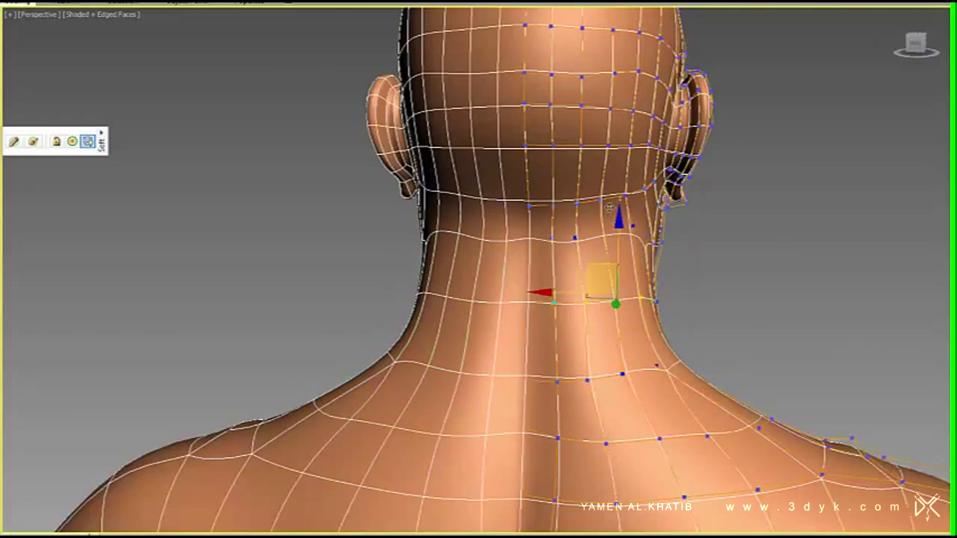
pyautogui.keyDown('alt'); pyautogui.moveTo(609, 208); pyautogui.dragTo(607, 317, button='middle'); pyautogui.keyUp('alt')
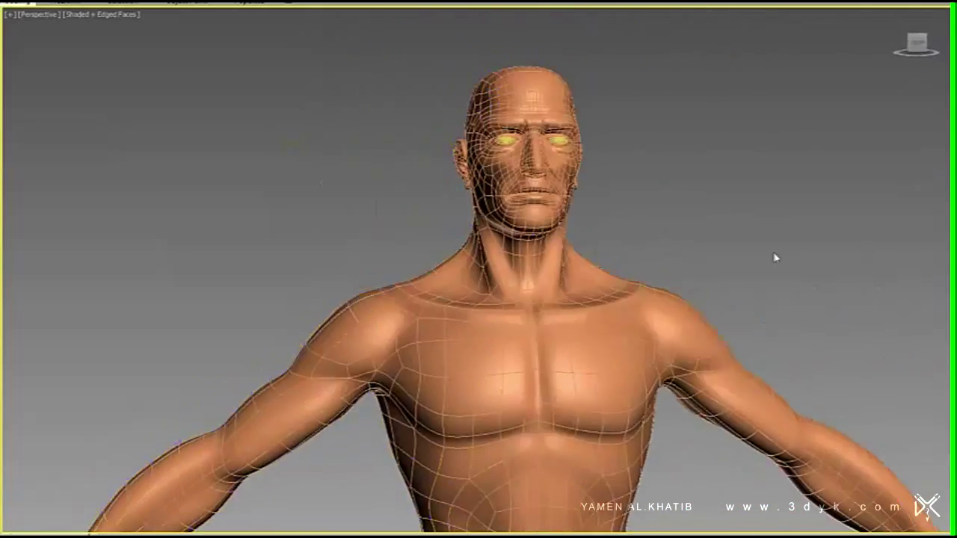
# - Hide edged faces and view the full smoothed body alongside the blue box
pyautogui.press('F4')
pyautogui.scroll(-5, 775, 258)
pyautogui.moveTo(775, 258)
pyautogui.keyDown('alt'); pyautogui.mouseDown(button='middle')
pyautogui.moveTo(645, 352)
pyautogui.moveTo(613, 216)
pyautogui.moveTo(527, 264)
pyautogui.mouseUp(button='middle'); pyautogui.keyUp('alt')
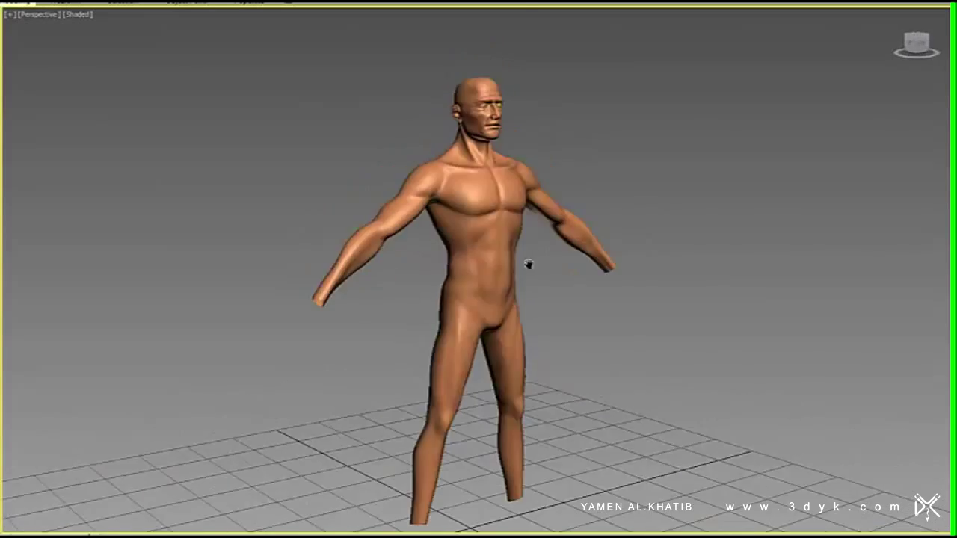
pyautogui.scroll(5, 528, 264)
pyautogui.keyDown('alt'); pyautogui.moveTo(560, 391); pyautogui.dragTo(620, 396, button='middle'); pyautogui.keyUp('alt')
pyautogui.scroll(-6, 619, 395)
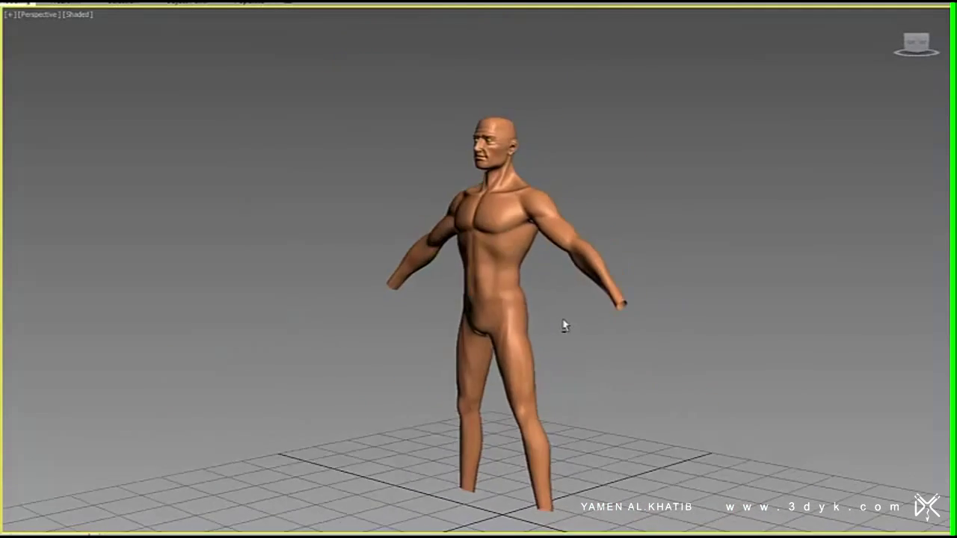
pyautogui.moveTo(590, 329)
pyautogui.keyDown('alt'); pyautogui.mouseDown(button='middle')
pyautogui.moveTo(498, 324)
pyautogui.moveTo(587, 330)
pyautogui.moveTo(556, 304)
pyautogui.moveTo(499, 409)
pyautogui.mouseUp(button='middle'); pyautogui.keyUp('alt')
pyautogui.scroll(2, 499, 408)
# - Frame the blue box with edges showing and connect it into four strips
pyautogui.press('z')
pyautogui.press('F4')
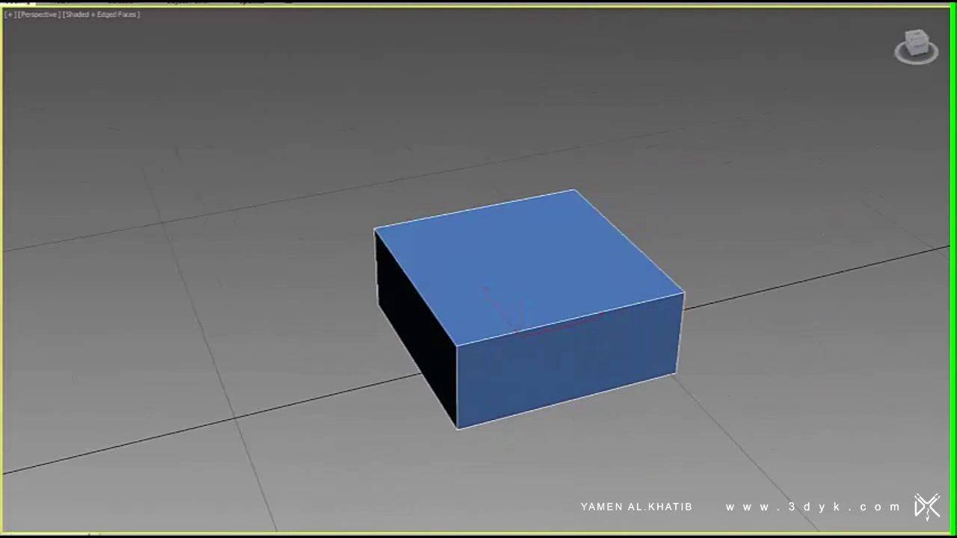
pyautogui.keyDown('alt'); pyautogui.moveTo(658, 307); pyautogui.dragTo(628, 329, button='middle'); pyautogui.keyUp('alt')
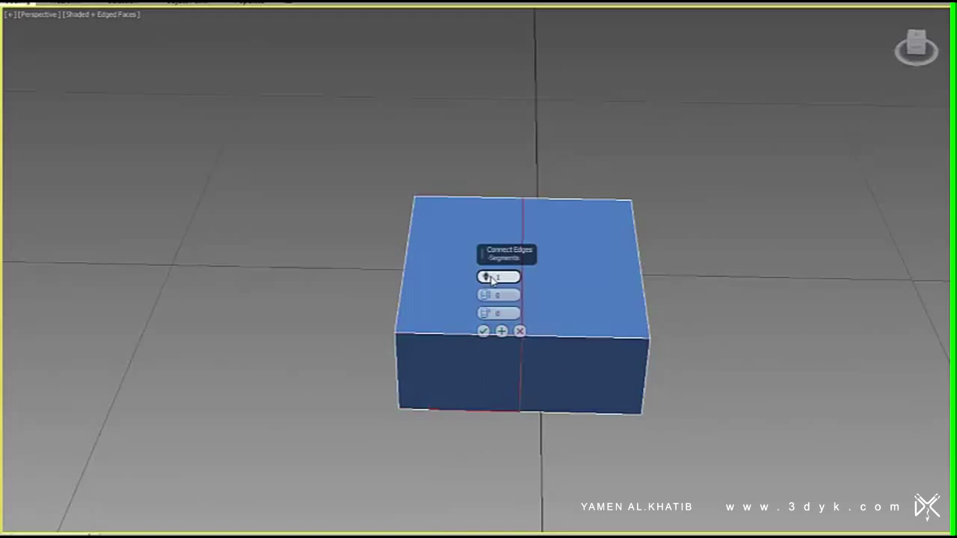
pyautogui.moveTo(487, 470)
pyautogui.keyDown('alt'); pyautogui.mouseDown(button='middle')
pyautogui.moveTo(698, 280)
pyautogui.moveTo(397, 90)
pyautogui.mouseUp(button='middle'); pyautogui.keyUp('alt')
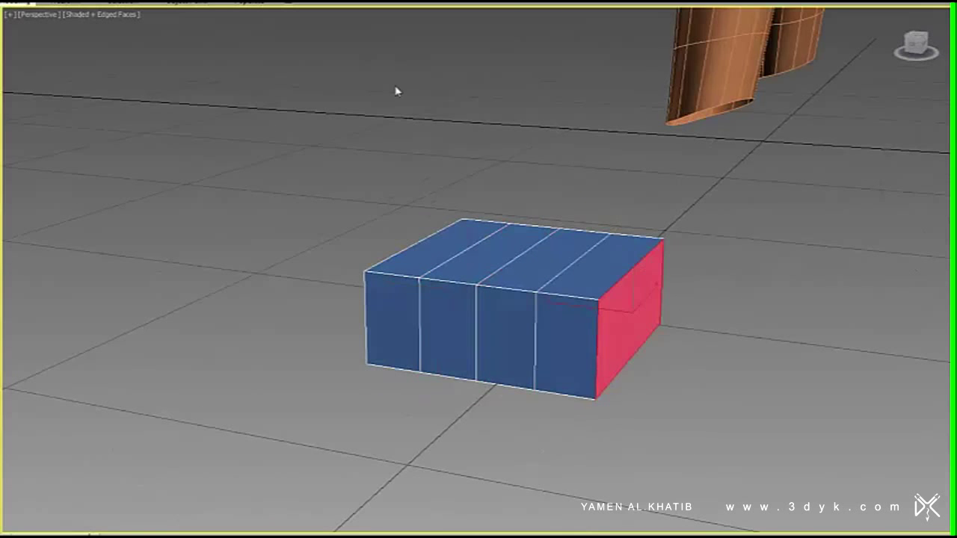
pyautogui.scroll(3, 586, 341)
pyautogui.moveTo(585, 341)
pyautogui.keyDown('alt'); pyautogui.mouseDown(button='middle')
pyautogui.moveTo(593, 363)
pyautogui.moveTo(839, 331)
pyautogui.moveTo(651, 213)
pyautogui.moveTo(670, 239)
pyautogui.moveTo(608, 322)
pyautogui.moveTo(704, 323)
pyautogui.mouseUp(button='middle'); pyautogui.keyUp('alt')
# - Raise the box's end vertices into a gentle arc and select its cross edges
pyautogui.moveTo(634, 350); pyautogui.dragTo(559, 350)
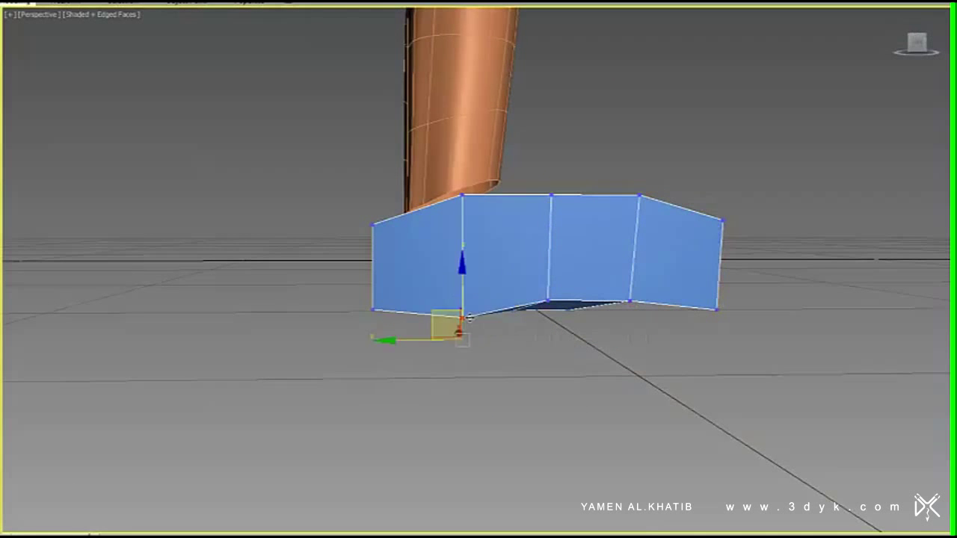
pyautogui.moveTo(381, 320); pyautogui.dragTo(500, 196)
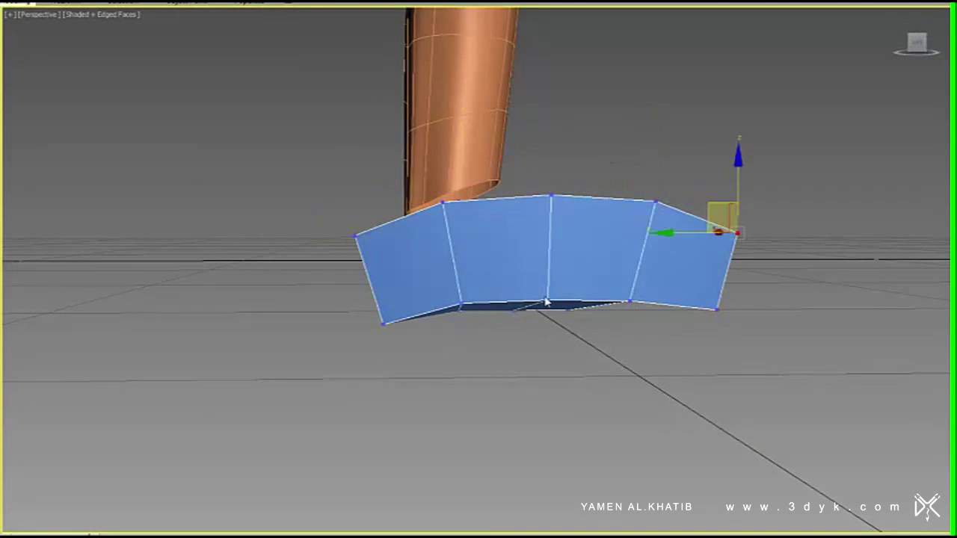
pyautogui.keyDown('alt'); pyautogui.moveTo(545, 301); pyautogui.dragTo(493, 288, button='middle'); pyautogui.keyUp('alt')
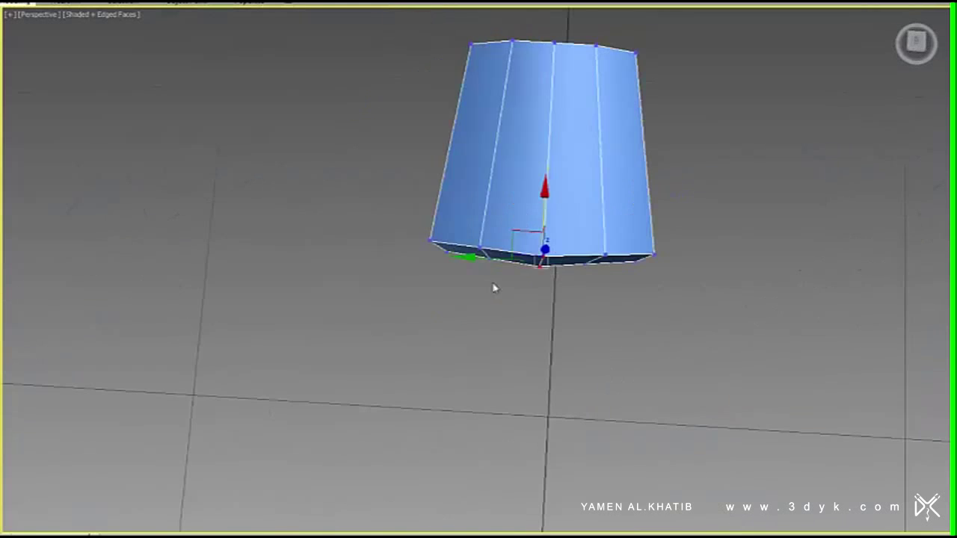
pyautogui.keyDown('alt'); pyautogui.moveTo(554, 225); pyautogui.dragTo(500, 179, button='middle'); pyautogui.keyUp('alt')
pyautogui.moveTo(572, 84); pyautogui.dragTo(545, 366)
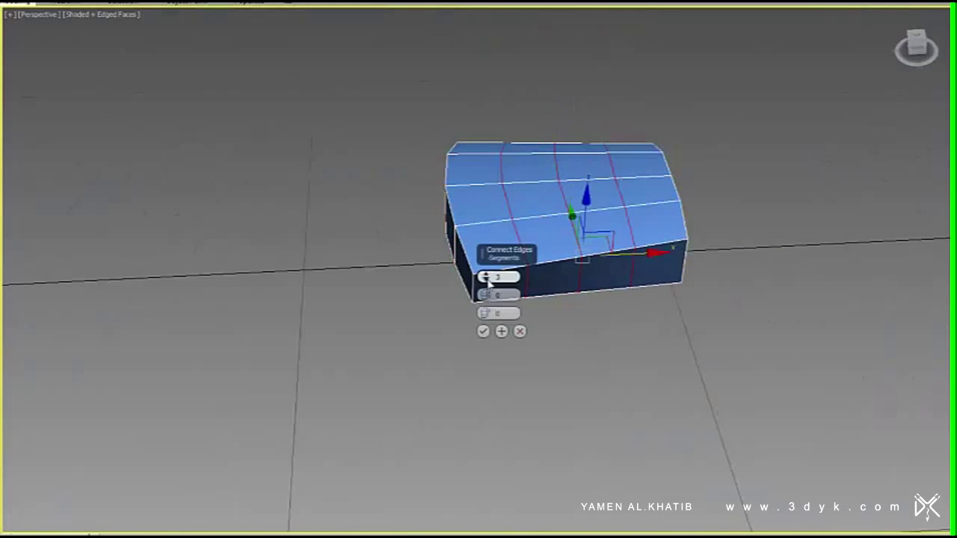
pyautogui.keyDown('alt'); pyautogui.moveTo(767, 263); pyautogui.dragTo(589, 286, button='middle'); pyautogui.keyUp('alt')
# - Move the box's end faces upward to bend the block
pyautogui.hotkey('shift', 'e')
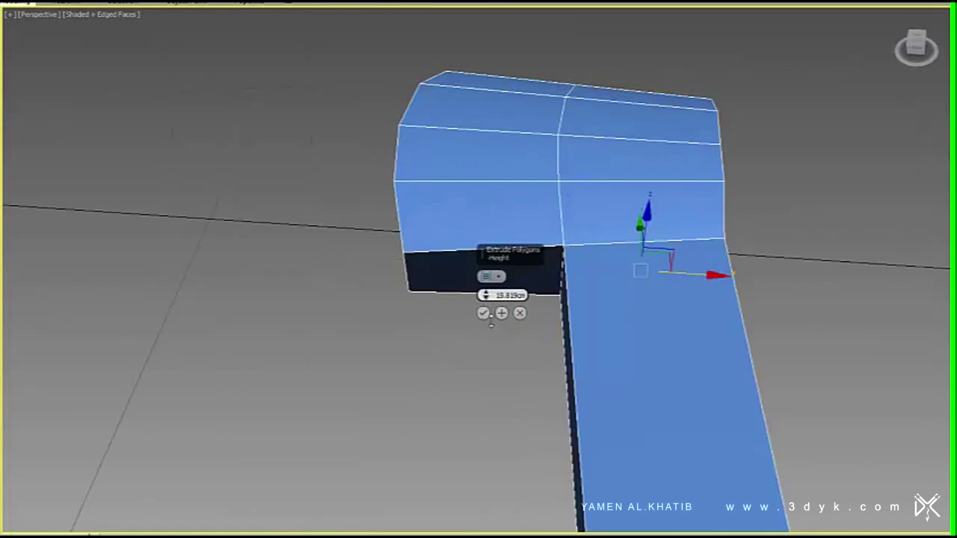
pyautogui.click(519, 312)
pyautogui.keyDown('alt'); pyautogui.moveTo(523, 336); pyautogui.dragTo(602, 307, button='middle'); pyautogui.keyUp('alt')
pyautogui.rightClick(587, 307)
pyautogui.click(546, 205)
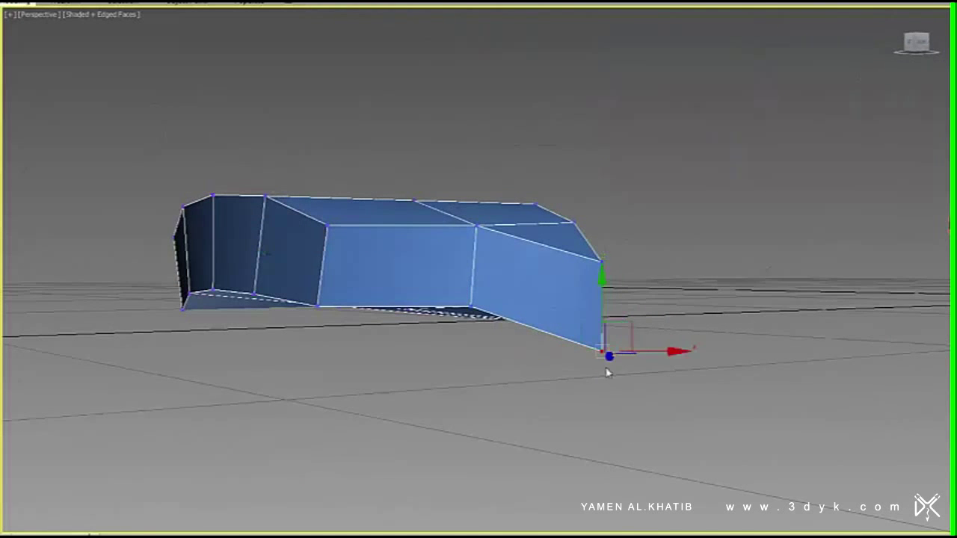
pyautogui.moveTo(607, 374); pyautogui.dragTo(628, 265)
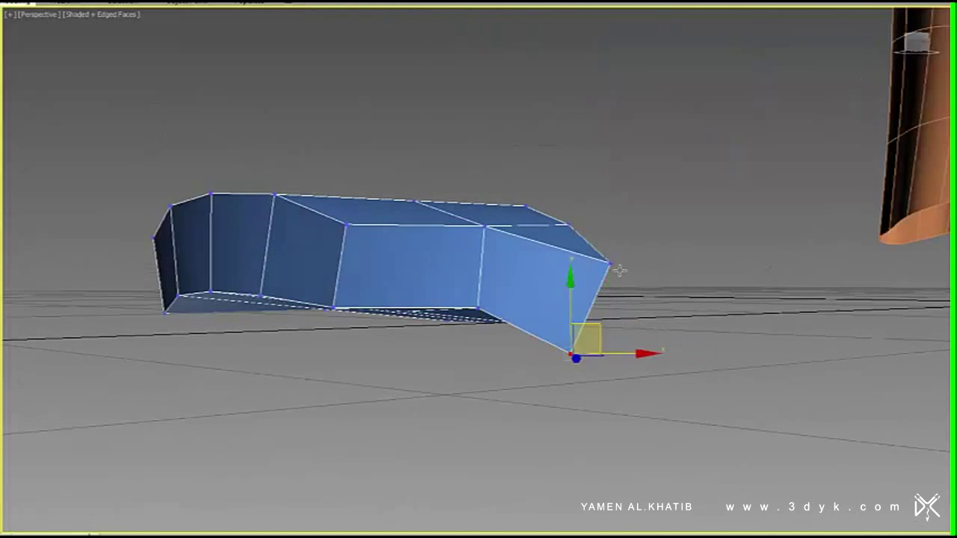
pyautogui.moveTo(628, 265)
pyautogui.keyDown('alt'); pyautogui.mouseDown(button='middle')
pyautogui.moveTo(575, 326)
pyautogui.moveTo(418, 314)
pyautogui.moveTo(628, 330)
pyautogui.mouseUp(button='middle'); pyautogui.keyUp('alt')
# - Extrude the front face loop as separate polygons to form four fingers
pyautogui.click(419, 216)
pyautogui.keyDown('shift'); pyautogui.click(367, 220); pyautogui.keyUp('shift')
pyautogui.keyDown('alt'); pyautogui.moveTo(368, 219); pyautogui.dragTo(449, 299, button='middle'); pyautogui.keyUp('alt')
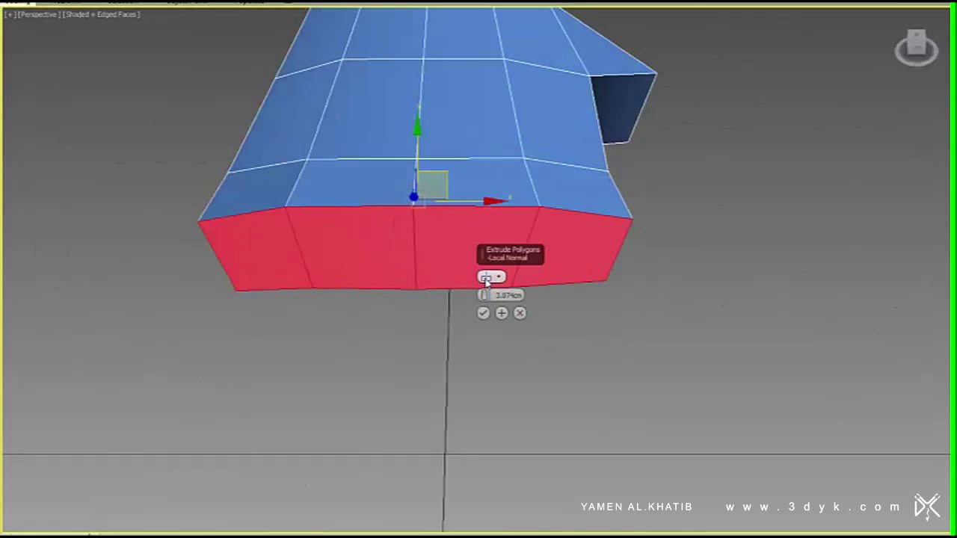
pyautogui.click(486, 278)
pyautogui.click(483, 314)
# - Inspect the extruded fingers from low side angles and from above
pyautogui.keyDown('alt'); pyautogui.moveTo(356, 312); pyautogui.dragTo(247, 54, button='middle'); pyautogui.keyUp('alt')
pyautogui.press('e')
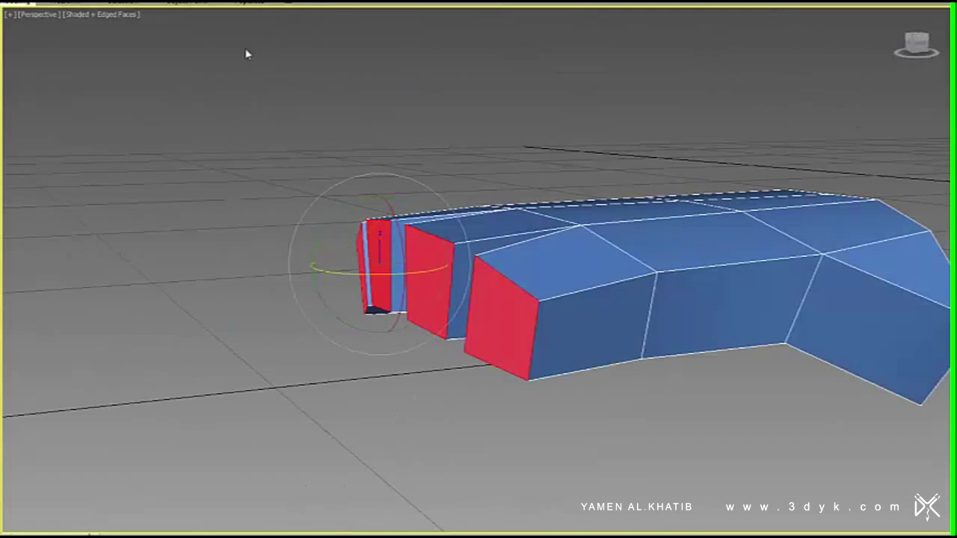
pyautogui.press('w')
pyautogui.moveTo(373, 223)
pyautogui.keyDown('alt'); pyautogui.mouseDown(button='middle')
pyautogui.moveTo(365, 246)
pyautogui.moveTo(930, 237)
pyautogui.mouseUp(button='middle'); pyautogui.keyUp('alt')
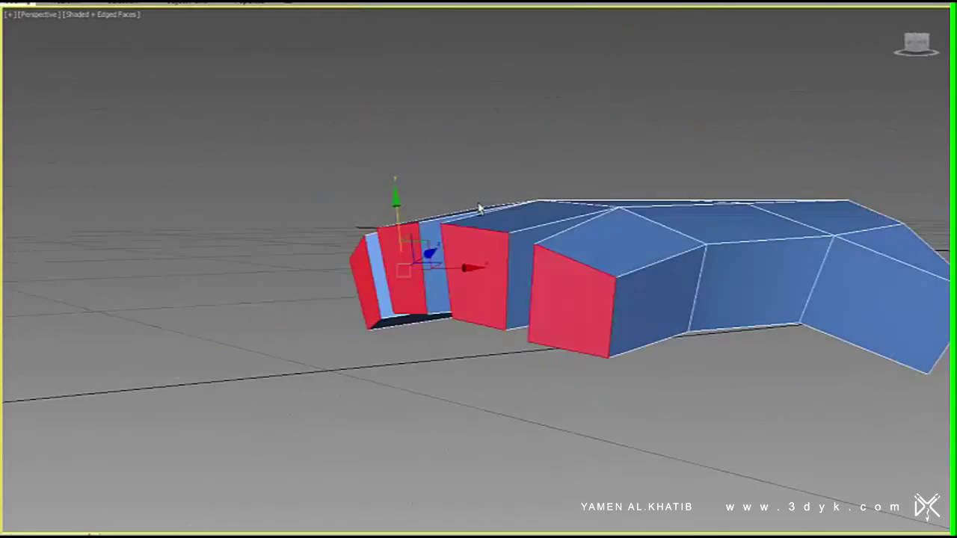
pyautogui.moveTo(641, 268)
pyautogui.keyDown('alt'); pyautogui.mouseDown(button='middle')
pyautogui.moveTo(429, 250)
pyautogui.moveTo(344, 276)
pyautogui.moveTo(367, 207)
pyautogui.moveTo(485, 279)
pyautogui.mouseUp(button='middle'); pyautogui.keyUp('alt')
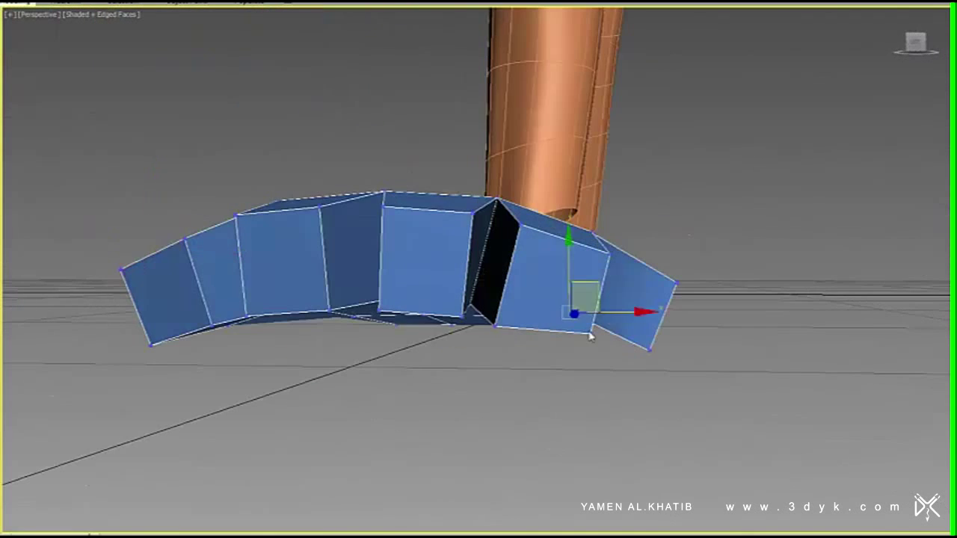
pyautogui.keyDown('alt'); pyautogui.moveTo(589, 336); pyautogui.dragTo(621, 314, button='middle'); pyautogui.keyUp('alt')
pyautogui.moveTo(626, 267)
pyautogui.keyDown('alt'); pyautogui.mouseDown(button='middle')
pyautogui.moveTo(801, 274)
pyautogui.moveTo(823, 257)
pyautogui.mouseUp(button='middle'); pyautogui.keyUp('alt')
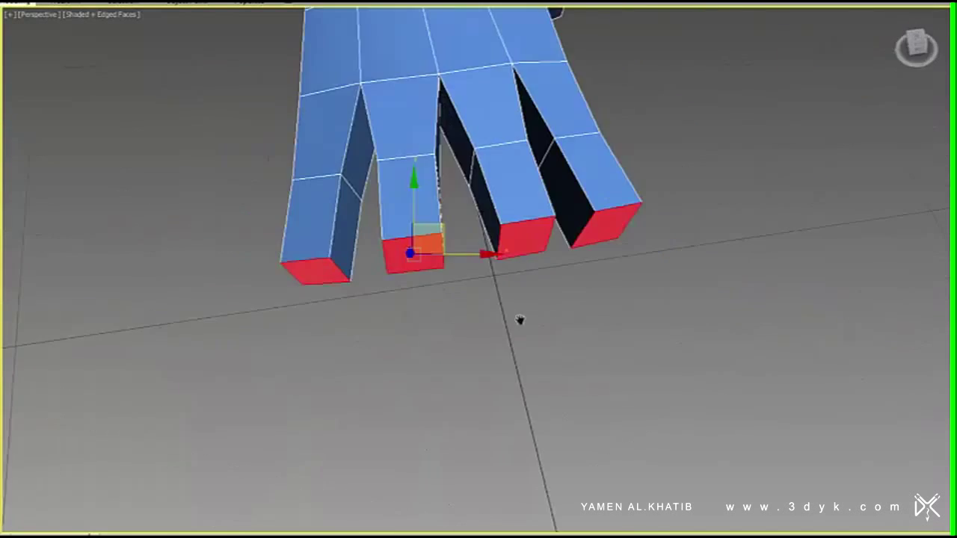
pyautogui.keyDown('alt'); pyautogui.moveTo(400, 192); pyautogui.dragTo(245, 18, button='middle'); pyautogui.keyUp('alt')
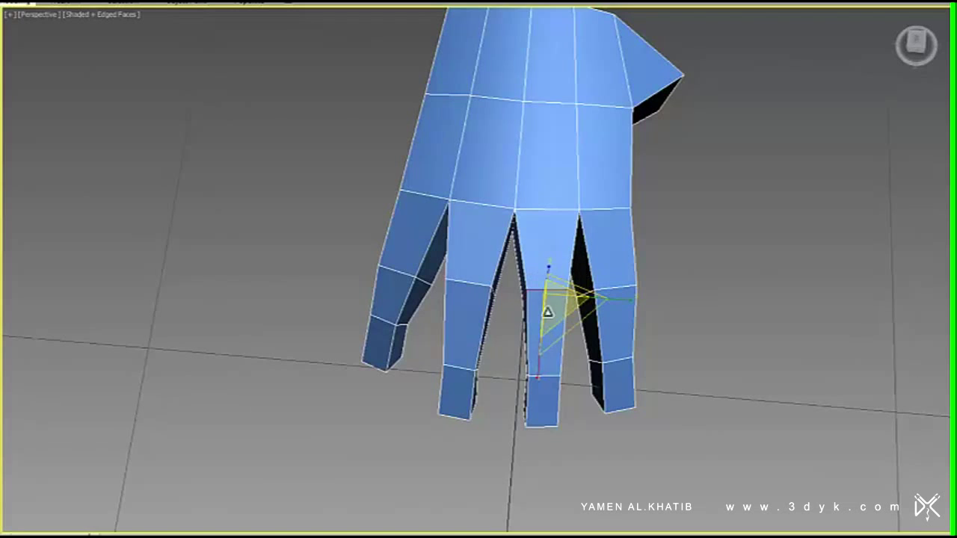
# - Select the fingertip end faces and extrude an extra tip segment on each finger
pyautogui.keyDown('alt'); pyautogui.moveTo(583, 209); pyautogui.dragTo(611, 265, button='middle'); pyautogui.keyUp('alt')
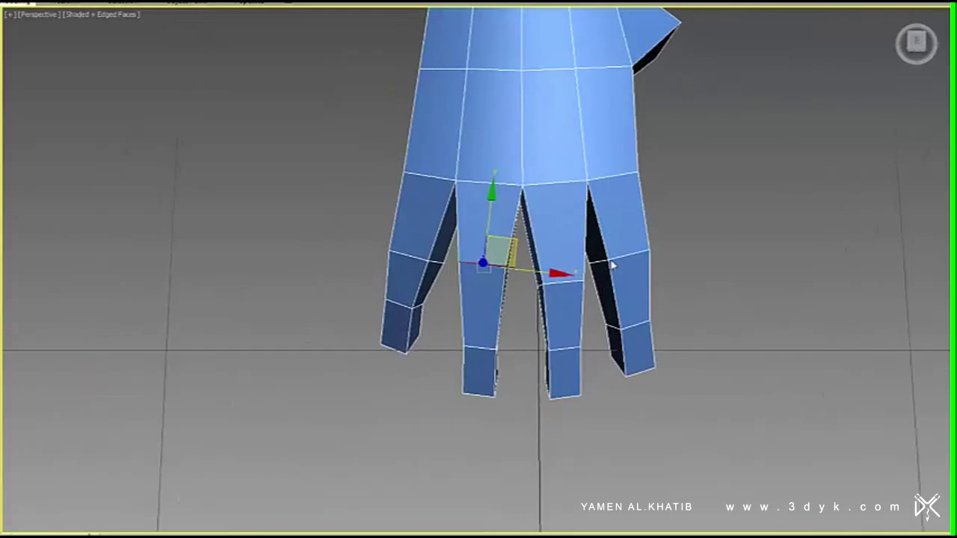
pyautogui.keyDown('alt'); pyautogui.moveTo(478, 291); pyautogui.dragTo(523, 271, button='middle'); pyautogui.keyUp('alt')
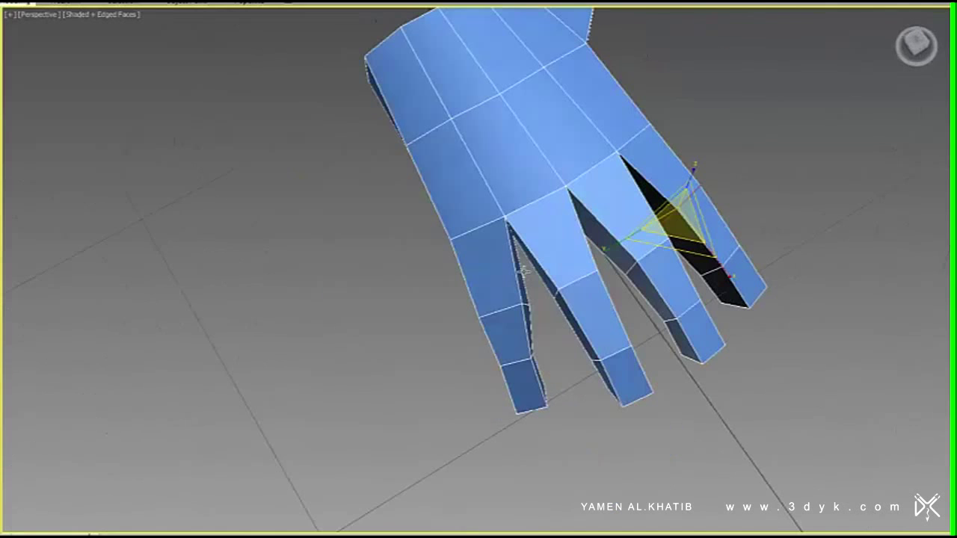
pyautogui.moveTo(539, 314)
pyautogui.keyDown('alt'); pyautogui.mouseDown(button='middle')
pyautogui.moveTo(613, 330)
pyautogui.moveTo(400, 299)
pyautogui.moveTo(434, 315)
pyautogui.mouseUp(button='middle'); pyautogui.keyUp('alt')
pyautogui.moveTo(422, 404); pyautogui.dragTo(421, 400)
pyautogui.moveTo(421, 399)
pyautogui.keyDown('alt'); pyautogui.mouseDown(button='middle')
pyautogui.moveTo(543, 281)
pyautogui.moveTo(438, 305)
pyautogui.mouseUp(button='middle'); pyautogui.keyUp('alt')
pyautogui.moveTo(438, 306); pyautogui.dragTo(534, 412)
pyautogui.moveTo(534, 412)
pyautogui.keyDown('alt'); pyautogui.mouseDown(button='middle')
pyautogui.moveTo(565, 161)
pyautogui.moveTo(557, 263)
pyautogui.moveTo(634, 316)
pyautogui.mouseUp(button='middle'); pyautogui.keyUp('alt')
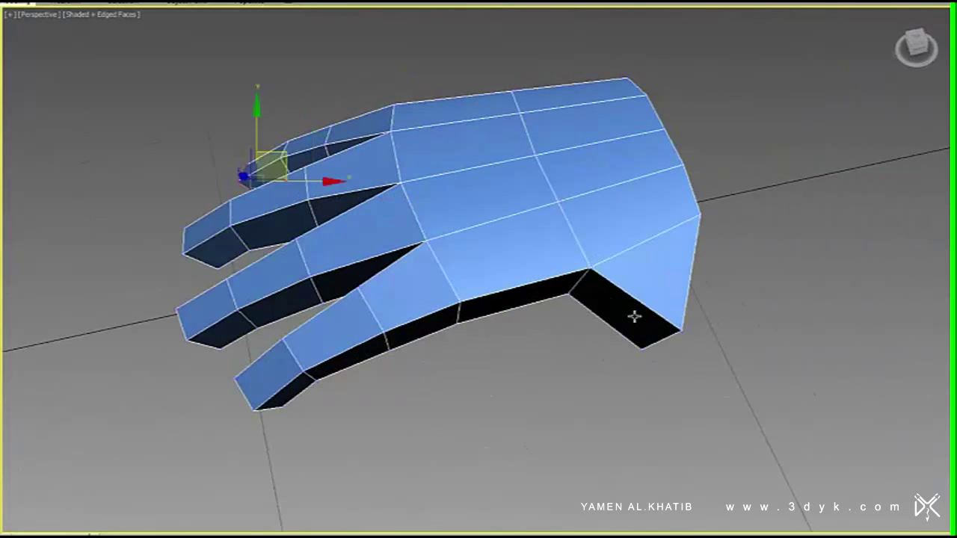
pyautogui.click(483, 313)
pyautogui.moveTo(483, 313)
pyautogui.keyDown('alt'); pyautogui.mouseDown(button='middle')
pyautogui.moveTo(524, 299)
pyautogui.moveTo(538, 302)
pyautogui.moveTo(516, 314)
pyautogui.moveTo(553, 311)
pyautogui.moveTo(560, 246)
pyautogui.moveTo(553, 314)
pyautogui.moveTo(549, 299)
pyautogui.moveTo(546, 311)
pyautogui.moveTo(511, 286)
pyautogui.moveTo(539, 292)
pyautogui.moveTo(546, 336)
pyautogui.moveTo(568, 284)
pyautogui.moveTo(838, 273)
pyautogui.mouseUp(button='middle'); pyautogui.keyUp('alt')
# - Select the palm-side face where the thumb grows out
pyautogui.moveTo(461, 320)
pyautogui.keyDown('alt'); pyautogui.mouseDown(button='middle')
pyautogui.moveTo(498, 293)
pyautogui.moveTo(513, 380)
pyautogui.moveTo(518, 321)
pyautogui.moveTo(538, 291)
pyautogui.moveTo(577, 320)
pyautogui.moveTo(775, 267)
pyautogui.mouseUp(button='middle'); pyautogui.keyUp('alt')
pyautogui.moveTo(770, 224)
pyautogui.keyDown('alt'); pyautogui.mouseDown(button='middle')
pyautogui.moveTo(655, 312)
pyautogui.moveTo(637, 258)
pyautogui.moveTo(643, 224)
pyautogui.moveTo(617, 259)
pyautogui.moveTo(656, 271)
pyautogui.mouseUp(button='middle'); pyautogui.keyUp('alt')
pyautogui.press('x')
pyautogui.keyDown('alt'); pyautogui.moveTo(551, 284); pyautogui.dragTo(677, 199, button='middle'); pyautogui.keyUp('alt')
pyautogui.moveTo(736, 258)
pyautogui.keyDown('alt'); pyautogui.mouseDown(button='middle')
pyautogui.moveTo(701, 169)
pyautogui.moveTo(680, 248)
pyautogui.moveTo(651, 234)
pyautogui.moveTo(680, 197)
pyautogui.moveTo(720, 229)
pyautogui.moveTo(581, 156)
pyautogui.moveTo(491, 254)
pyautogui.moveTo(524, 225)
pyautogui.moveTo(508, 269)
pyautogui.moveTo(598, 224)
pyautogui.moveTo(794, 308)
pyautogui.moveTo(615, 273)
pyautogui.moveTo(598, 246)
pyautogui.mouseUp(button='middle'); pyautogui.keyUp('alt')
pyautogui.click(581, 155)
# - Check the new thumb and its tip from the side and below
pyautogui.scroll(5, 614, 273)
pyautogui.moveTo(505, 325)
pyautogui.keyDown('alt'); pyautogui.mouseDown(button='middle')
pyautogui.moveTo(516, 248)
pyautogui.moveTo(681, 292)
pyautogui.moveTo(633, 316)
pyautogui.moveTo(598, 216)
pyautogui.mouseUp(button='middle'); pyautogui.keyUp('alt')
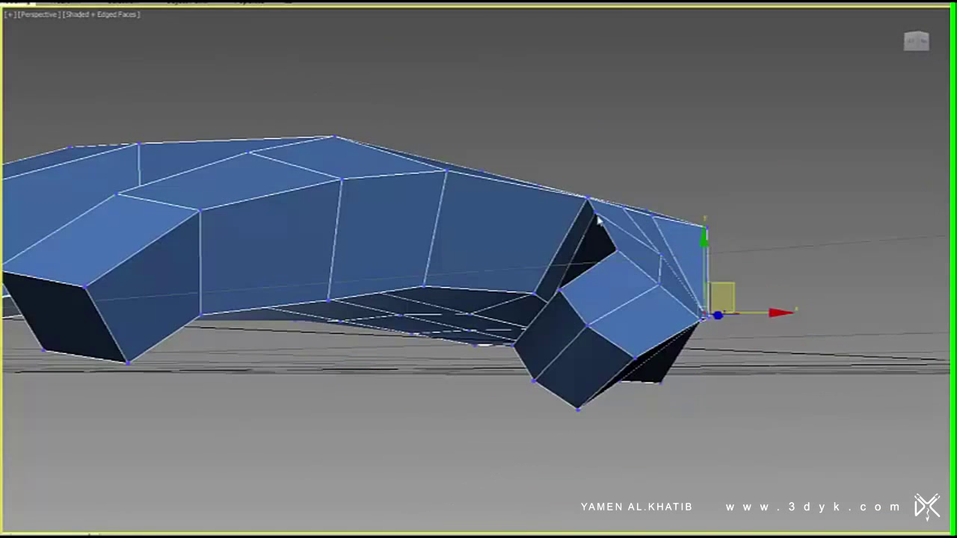
pyautogui.moveTo(688, 340)
pyautogui.keyDown('alt'); pyautogui.mouseDown(button='middle')
pyautogui.moveTo(637, 363)
pyautogui.moveTo(655, 346)
pyautogui.mouseUp(button='middle'); pyautogui.keyUp('alt')
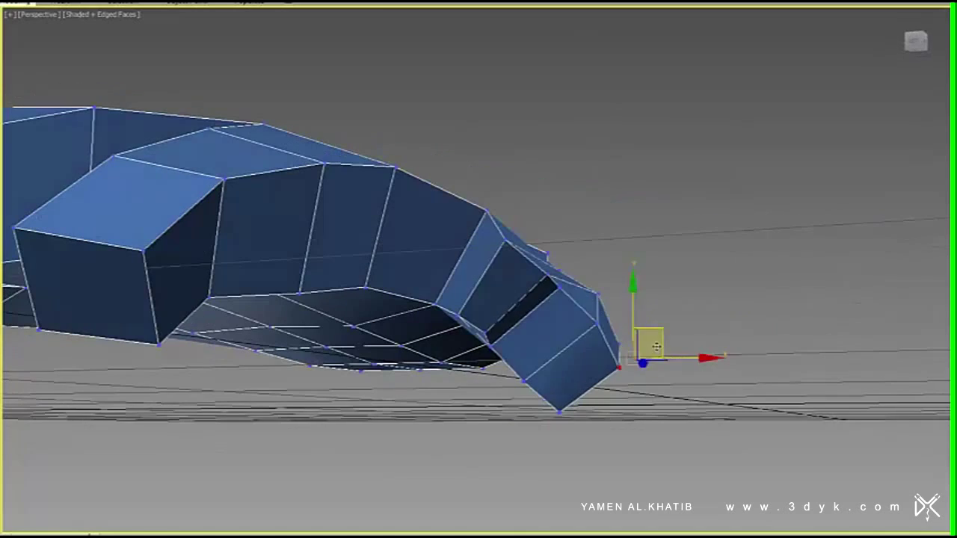
pyautogui.moveTo(566, 420)
pyautogui.keyDown('alt'); pyautogui.mouseDown(button='middle')
pyautogui.moveTo(669, 379)
pyautogui.moveTo(578, 228)
pyautogui.mouseUp(button='middle'); pyautogui.keyUp('alt')
pyautogui.moveTo(606, 356)
pyautogui.keyDown('alt'); pyautogui.mouseDown(button='middle')
pyautogui.moveTo(640, 352)
pyautogui.moveTo(793, 282)
pyautogui.mouseUp(button='middle'); pyautogui.keyUp('alt')
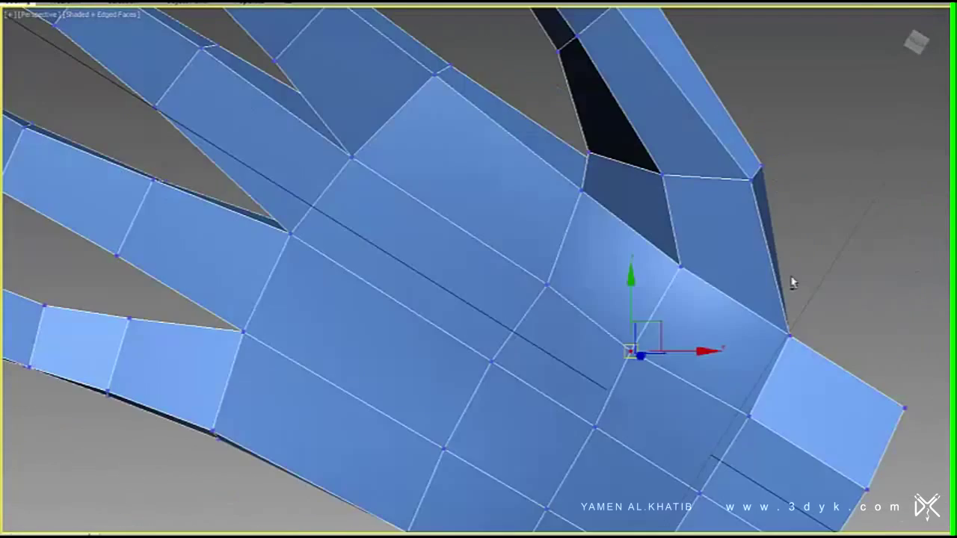
# - Taper the fingertip vertices, viewing each fingertip from low angles
pyautogui.keyDown('alt'); pyautogui.moveTo(553, 250); pyautogui.dragTo(586, 290, button='middle'); pyautogui.keyUp('alt')
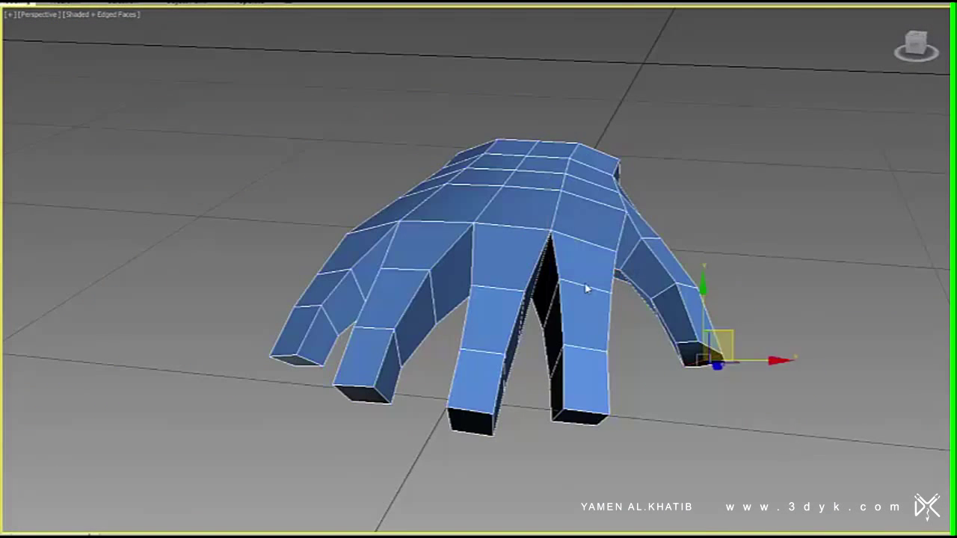
pyautogui.keyDown('alt'); pyautogui.moveTo(526, 238); pyautogui.dragTo(459, 260, button='middle'); pyautogui.keyUp('alt')
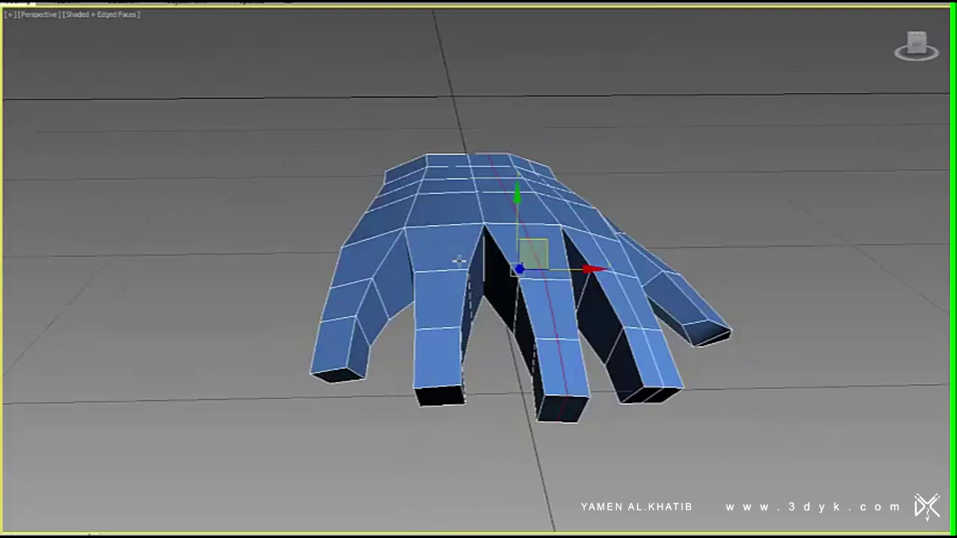
pyautogui.moveTo(408, 290)
pyautogui.keyDown('alt'); pyautogui.mouseDown(button='middle')
pyautogui.moveTo(590, 335)
pyautogui.moveTo(560, 274)
pyautogui.mouseUp(button='middle'); pyautogui.keyUp('alt')
pyautogui.scroll(5, 603, 318)
pyautogui.keyDown('alt'); pyautogui.moveTo(602, 319); pyautogui.dragTo(536, 274, button='middle'); pyautogui.keyUp('alt')
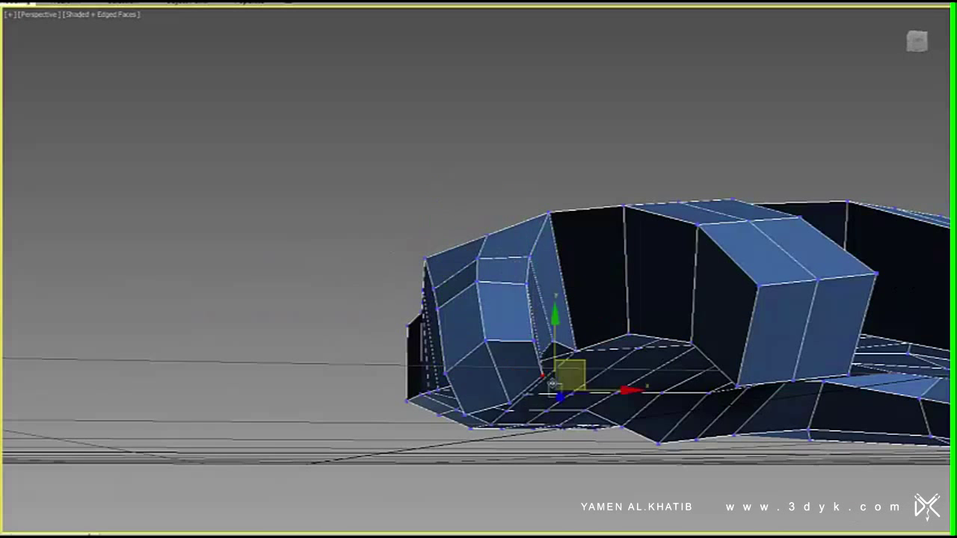
pyautogui.moveTo(443, 332)
pyautogui.keyDown('alt'); pyautogui.mouseDown(button='middle')
pyautogui.moveTo(521, 204)
pyautogui.moveTo(526, 339)
pyautogui.mouseUp(button='middle'); pyautogui.keyUp('alt')
pyautogui.keyDown('alt'); pyautogui.moveTo(493, 383); pyautogui.dragTo(583, 383, button='middle'); pyautogui.keyUp('alt')
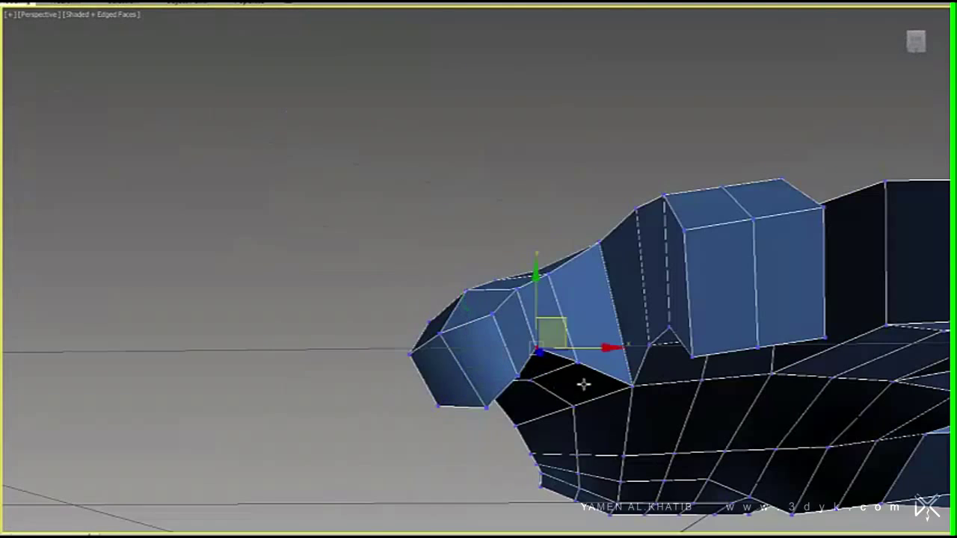
pyautogui.keyDown('alt'); pyautogui.moveTo(609, 330); pyautogui.dragTo(602, 337, button='middle'); pyautogui.keyUp('alt')
# - Round off the remaining fingertips and thumb tip, checking from the side and underside
pyautogui.moveTo(651, 210)
pyautogui.keyDown('alt'); pyautogui.mouseDown(button='middle')
pyautogui.moveTo(628, 252)
pyautogui.moveTo(572, 281)
pyautogui.moveTo(527, 333)
pyautogui.mouseUp(button='middle'); pyautogui.keyUp('alt')
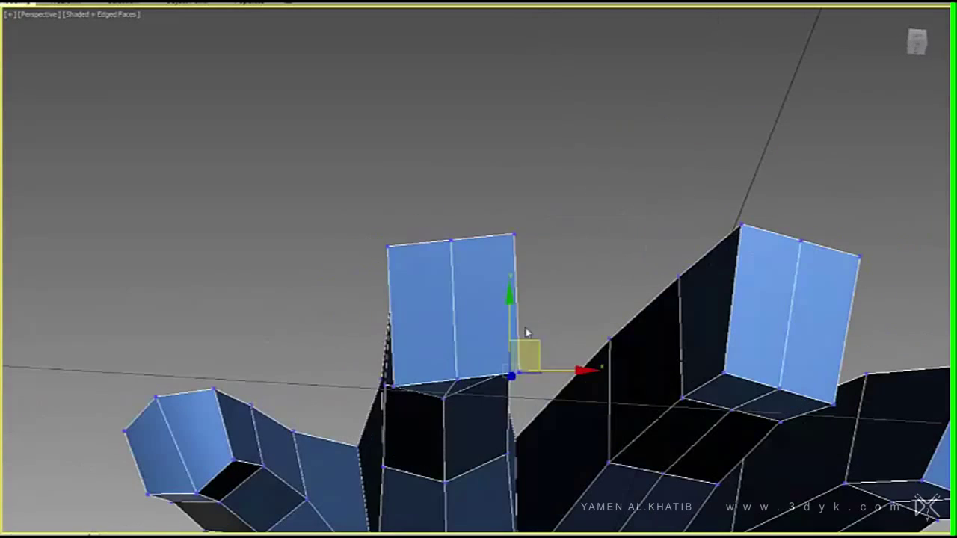
pyautogui.keyDown('alt'); pyautogui.moveTo(395, 363); pyautogui.dragTo(490, 326, button='middle'); pyautogui.keyUp('alt')
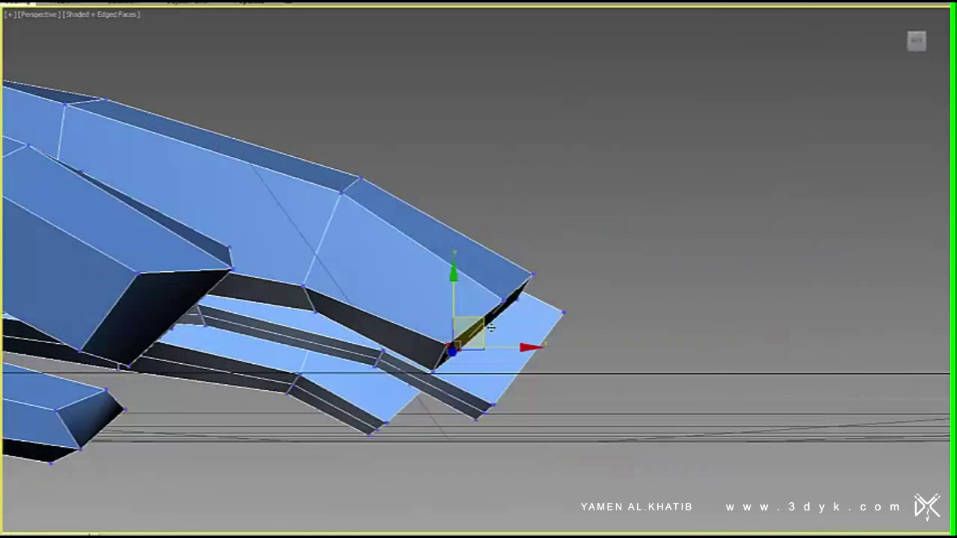
pyautogui.moveTo(552, 283)
pyautogui.keyDown('alt'); pyautogui.mouseDown(button='middle')
pyautogui.moveTo(516, 270)
pyautogui.moveTo(408, 374)
pyautogui.moveTo(434, 223)
pyautogui.mouseUp(button='middle'); pyautogui.keyUp('alt')
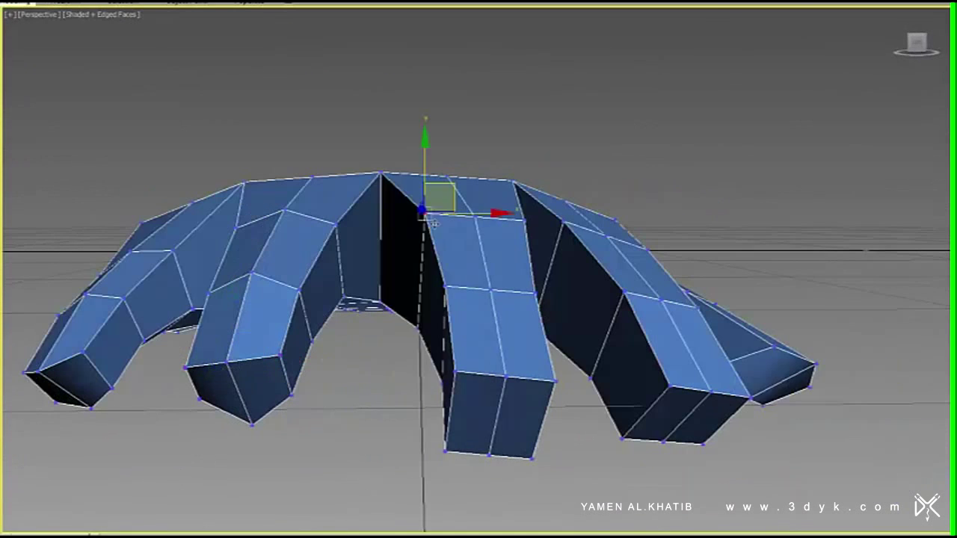
pyautogui.moveTo(439, 339)
pyautogui.keyDown('alt'); pyautogui.mouseDown(button='middle')
pyautogui.moveTo(455, 288)
pyautogui.moveTo(568, 329)
pyautogui.moveTo(486, 337)
pyautogui.moveTo(566, 379)
pyautogui.moveTo(561, 342)
pyautogui.mouseUp(button='middle'); pyautogui.keyUp('alt')
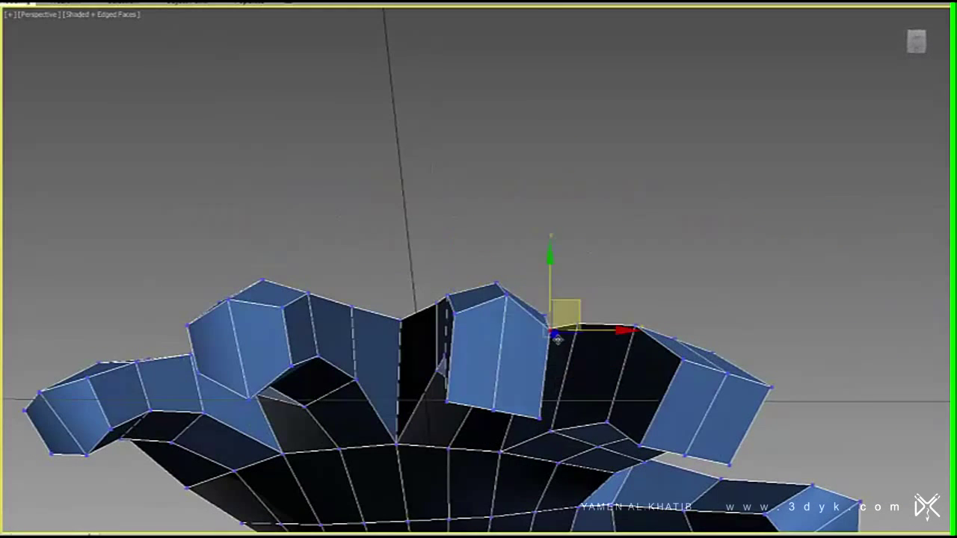
pyautogui.moveTo(463, 321)
pyautogui.keyDown('alt'); pyautogui.mouseDown(button='middle')
pyautogui.moveTo(513, 337)
pyautogui.moveTo(545, 271)
pyautogui.moveTo(523, 284)
pyautogui.moveTo(547, 306)
pyautogui.moveTo(436, 253)
pyautogui.moveTo(551, 231)
pyautogui.moveTo(549, 295)
pyautogui.moveTo(560, 306)
pyautogui.moveTo(444, 357)
pyautogui.moveTo(400, 323)
pyautogui.mouseUp(button='middle'); pyautogui.keyUp('alt')
pyautogui.moveTo(537, 346)
pyautogui.keyDown('alt'); pyautogui.mouseDown(button='middle')
pyautogui.moveTo(638, 417)
pyautogui.moveTo(588, 344)
pyautogui.moveTo(523, 324)
pyautogui.mouseUp(button='middle'); pyautogui.keyUp('alt')
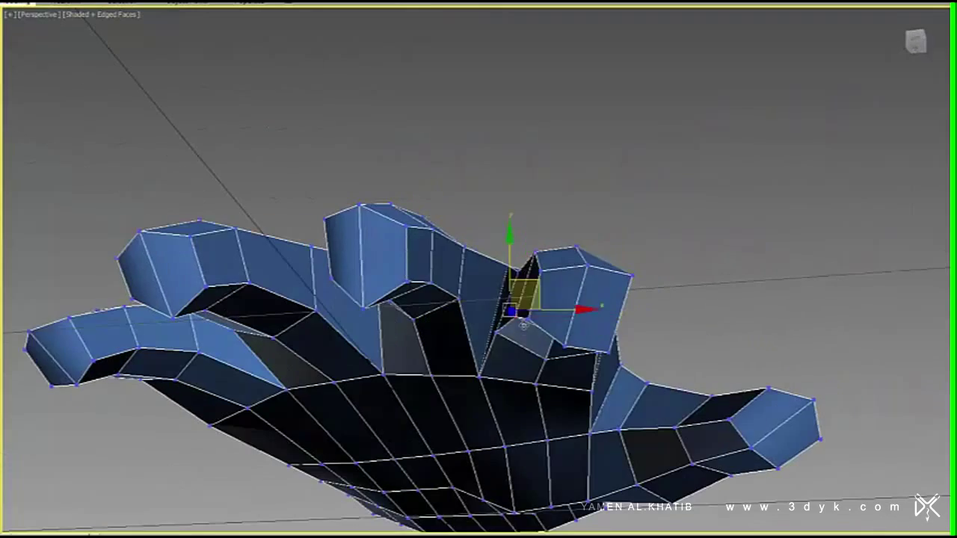
pyautogui.moveTo(631, 292)
pyautogui.keyDown('alt'); pyautogui.mouseDown(button='middle')
pyautogui.moveTo(701, 359)
pyautogui.moveTo(616, 277)
pyautogui.moveTo(543, 327)
pyautogui.moveTo(515, 332)
pyautogui.moveTo(615, 269)
pyautogui.moveTo(577, 277)
pyautogui.moveTo(635, 299)
pyautogui.moveTo(605, 278)
pyautogui.moveTo(479, 404)
pyautogui.moveTo(480, 384)
pyautogui.moveTo(427, 438)
pyautogui.moveTo(523, 247)
pyautogui.moveTo(446, 265)
pyautogui.moveTo(542, 270)
pyautogui.moveTo(490, 397)
pyautogui.moveTo(533, 390)
pyautogui.moveTo(547, 312)
pyautogui.moveTo(481, 310)
pyautogui.moveTo(684, 331)
pyautogui.moveTo(566, 326)
pyautogui.moveTo(909, 280)
pyautogui.moveTo(718, 314)
pyautogui.moveTo(605, 321)
pyautogui.moveTo(538, 245)
pyautogui.moveTo(552, 355)
pyautogui.moveTo(545, 346)
pyautogui.moveTo(638, 294)
pyautogui.mouseUp(button='middle'); pyautogui.keyUp('alt')
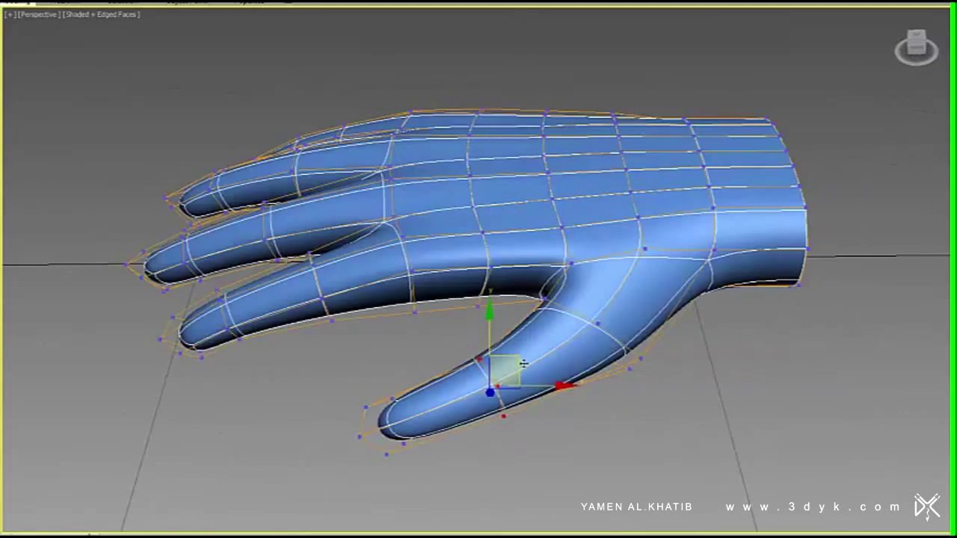
# - Soft-select the wrist-top vertices and reshape them with falloff
pyautogui.moveTo(622, 404); pyautogui.dragTo(676, 376)
pyautogui.moveTo(662, 386)
pyautogui.keyDown('alt'); pyautogui.mouseDown(button='middle')
pyautogui.moveTo(683, 451)
pyautogui.moveTo(660, 230)
pyautogui.moveTo(636, 316)
pyautogui.mouseUp(button='middle'); pyautogui.keyUp('alt')
pyautogui.moveTo(586, 344)
pyautogui.keyDown('alt'); pyautogui.mouseDown(button='middle')
pyautogui.moveTo(438, 471)
pyautogui.moveTo(441, 376)
pyautogui.mouseUp(button='middle'); pyautogui.keyUp('alt')
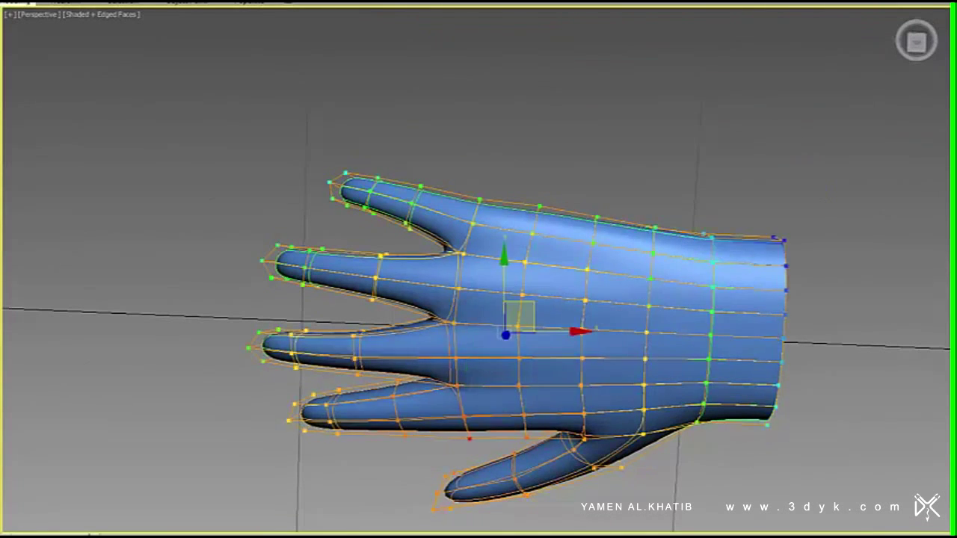
pyautogui.moveTo(694, 246); pyautogui.dragTo(574, 193)
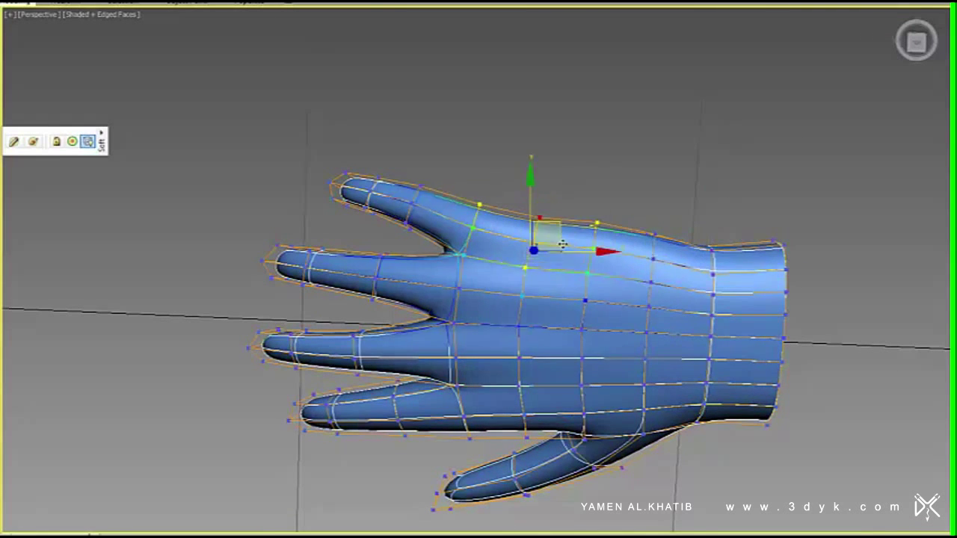
pyautogui.keyDown('alt'); pyautogui.moveTo(429, 201); pyautogui.dragTo(534, 348, button='middle'); pyautogui.keyUp('alt')
# - Adjust the thumb-base and palm vertices, then return to the unsmoothed low-poly cage
pyautogui.click(534, 351)
pyautogui.moveTo(566, 399)
pyautogui.keyDown('alt'); pyautogui.mouseDown(button='middle')
pyautogui.moveTo(519, 391)
pyautogui.moveTo(723, 376)
pyautogui.mouseUp(button='middle'); pyautogui.keyUp('alt')
pyautogui.moveTo(723, 376); pyautogui.dragTo(257, 406)
pyautogui.keyDown('alt'); pyautogui.moveTo(256, 406); pyautogui.dragTo(531, 274, button='middle'); pyautogui.keyUp('alt')
pyautogui.moveTo(497, 369)
pyautogui.keyDown('alt'); pyautogui.mouseDown(button='middle')
pyautogui.moveTo(583, 301)
pyautogui.moveTo(372, 319)
pyautogui.mouseUp(button='middle'); pyautogui.keyUp('alt')
pyautogui.keyDown('alt'); pyautogui.moveTo(489, 273); pyautogui.dragTo(610, 295, button='middle'); pyautogui.keyUp('alt')
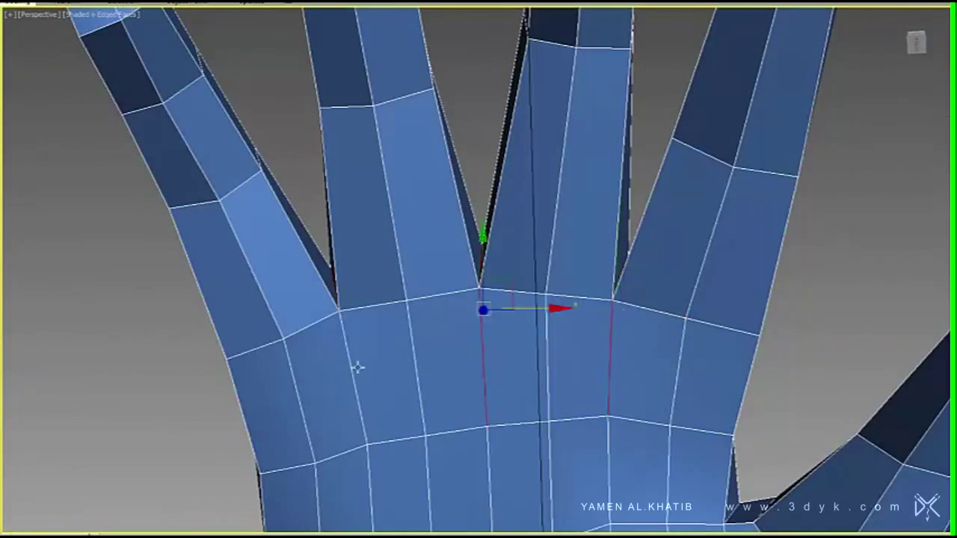
# - Chamfer the selected back-of-hand edge loops by 0.2cm
pyautogui.keyDown('alt'); pyautogui.moveTo(437, 327); pyautogui.dragTo(611, 249, button='middle'); pyautogui.keyUp('alt')
pyautogui.hotkey('ctrl', 'shift', 'c')
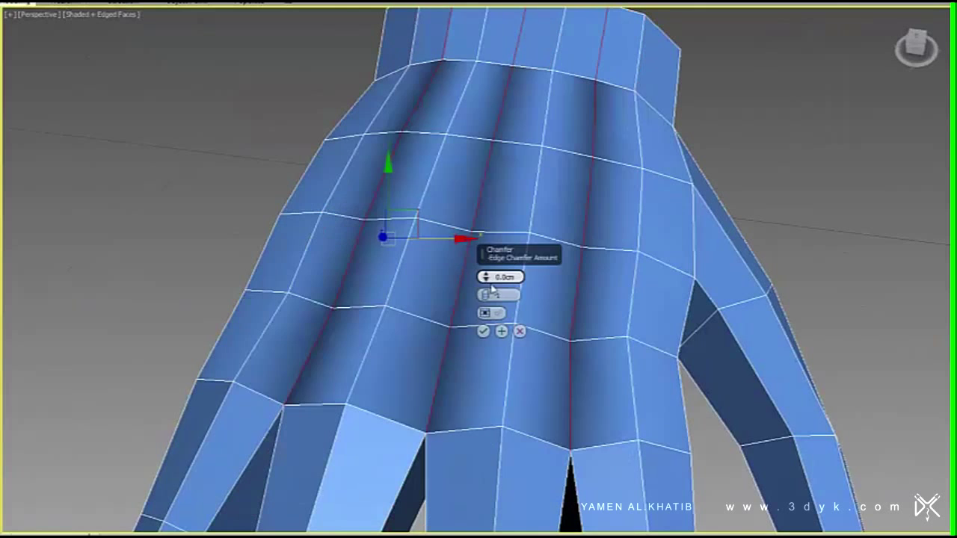
pyautogui.moveTo(486, 277); pyautogui.dragTo(486, 276)
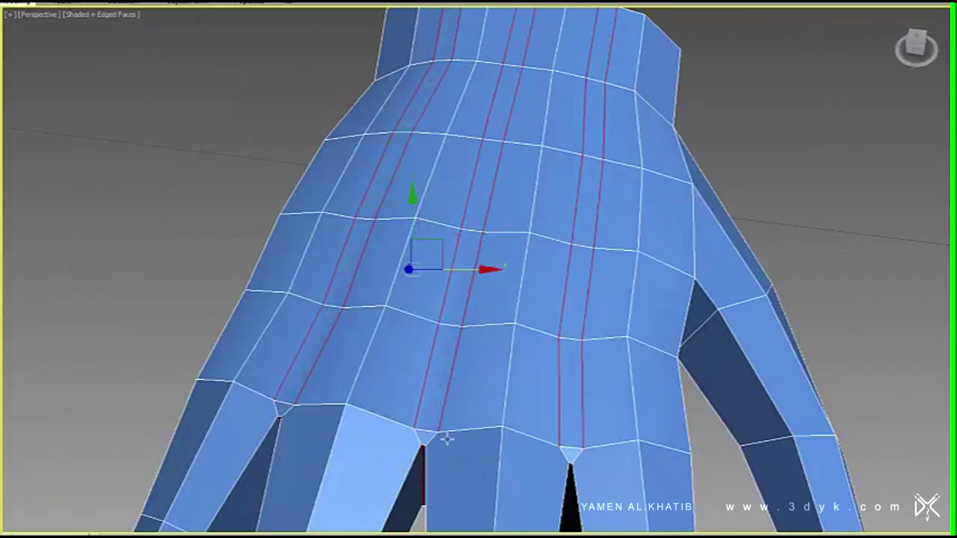
pyautogui.scroll(5, 448, 439)
# - Orbit and zoom around the finger notches to inspect the doubled loops at the finger bases
pyautogui.moveTo(525, 374)
pyautogui.keyDown('alt'); pyautogui.mouseDown(button='middle')
pyautogui.moveTo(620, 359)
pyautogui.moveTo(458, 363)
pyautogui.mouseUp(button='middle'); pyautogui.keyUp('alt')
pyautogui.scroll(-6, 615, 309)
pyautogui.scroll(5, 537, 298)
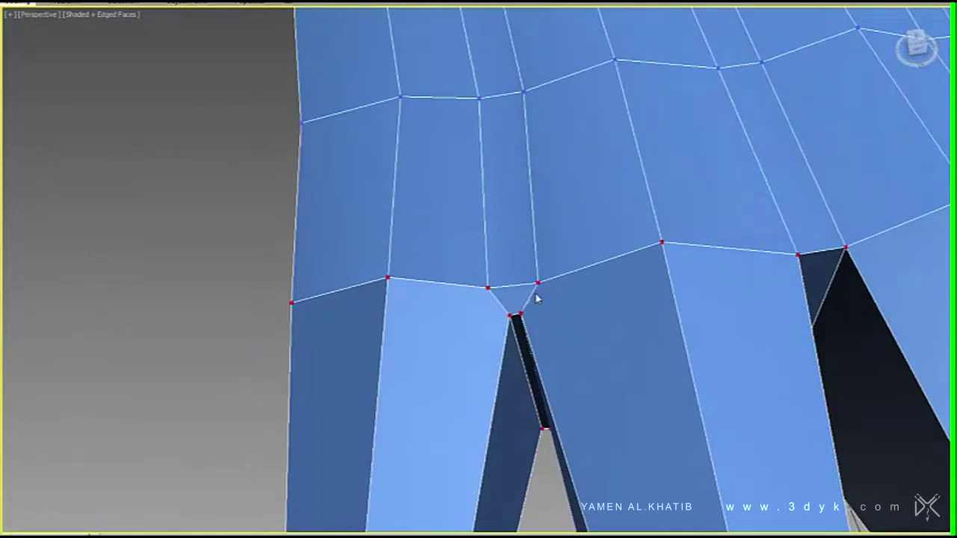
pyautogui.moveTo(513, 380)
pyautogui.keyDown('alt'); pyautogui.mouseDown(button='middle')
pyautogui.moveTo(538, 192)
pyautogui.moveTo(481, 331)
pyautogui.moveTo(415, 290)
pyautogui.mouseUp(button='middle'); pyautogui.keyUp('alt')
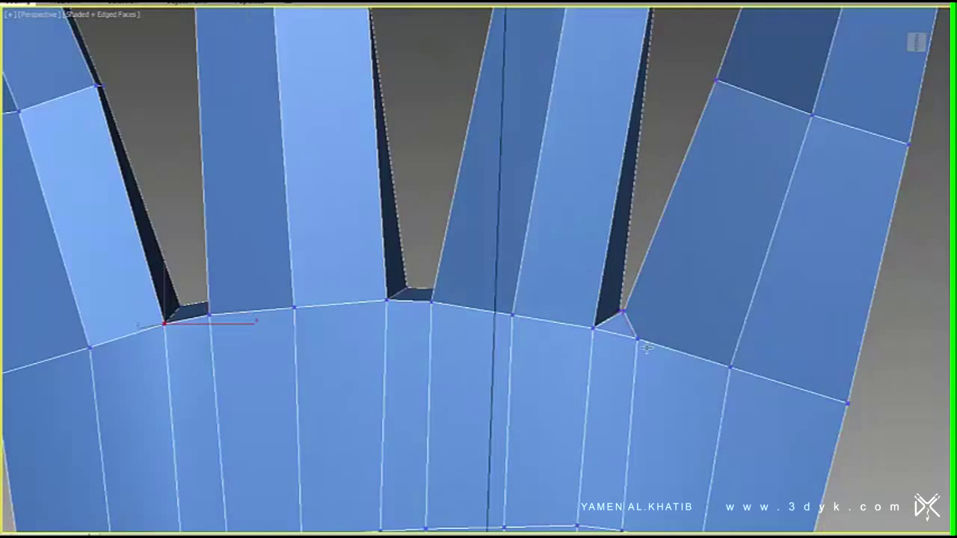
pyautogui.keyDown('alt'); pyautogui.moveTo(647, 348); pyautogui.dragTo(615, 352, button='middle'); pyautogui.keyUp('alt')
pyautogui.scroll(-5, 619, 346)
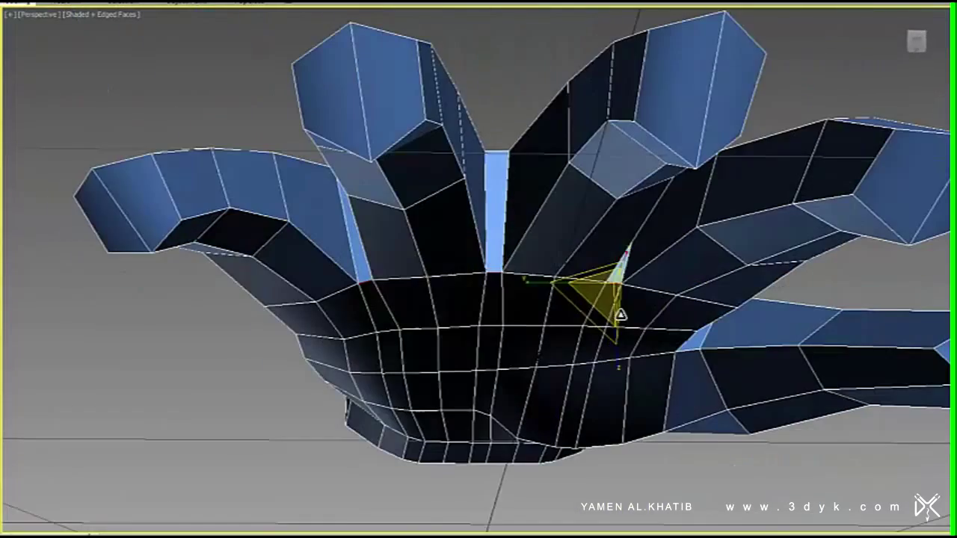
# - Review the whole hand smoothed, including the palm and a three-quarter view
pyautogui.moveTo(615, 299)
pyautogui.keyDown('alt'); pyautogui.mouseDown(button='middle')
pyautogui.moveTo(650, 179)
pyautogui.moveTo(403, 252)
pyautogui.moveTo(384, 180)
pyautogui.mouseUp(button='middle'); pyautogui.keyUp('alt')
pyautogui.scroll(-3, 384, 179)
pyautogui.moveTo(886, 246)
pyautogui.keyDown('alt'); pyautogui.mouseDown(button='middle')
pyautogui.moveTo(767, 386)
pyautogui.moveTo(801, 434)
pyautogui.mouseUp(button='middle'); pyautogui.keyUp('alt')
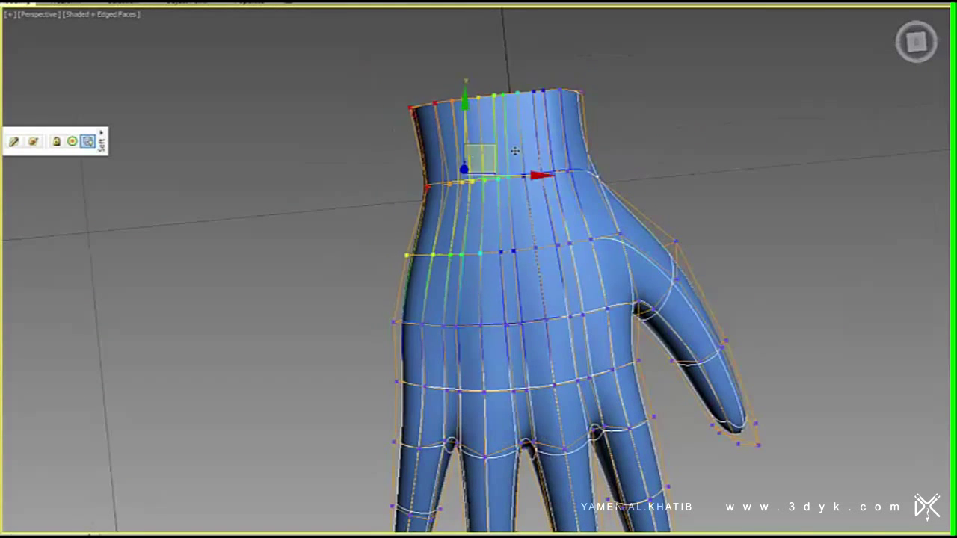
pyautogui.scroll(-3, 461, 279)
pyautogui.scroll(4, 461, 280)
pyautogui.moveTo(462, 280)
pyautogui.keyDown('alt'); pyautogui.mouseDown(button='middle')
pyautogui.moveTo(483, 82)
pyautogui.moveTo(376, 207)
pyautogui.moveTo(494, 166)
pyautogui.moveTo(463, 225)
pyautogui.moveTo(521, 232)
pyautogui.moveTo(316, 150)
pyautogui.moveTo(301, 312)
pyautogui.moveTo(293, 207)
pyautogui.moveTo(275, 246)
pyautogui.mouseUp(button='middle'); pyautogui.keyUp('alt')
pyautogui.scroll(4, 463, 225)
# - Select vertices on the back of the hand and the wrist edge
pyautogui.moveTo(557, 204)
pyautogui.keyDown('alt'); pyautogui.mouseDown(button='middle')
pyautogui.moveTo(438, 237)
pyautogui.moveTo(504, 256)
pyautogui.mouseUp(button='middle'); pyautogui.keyUp('alt')
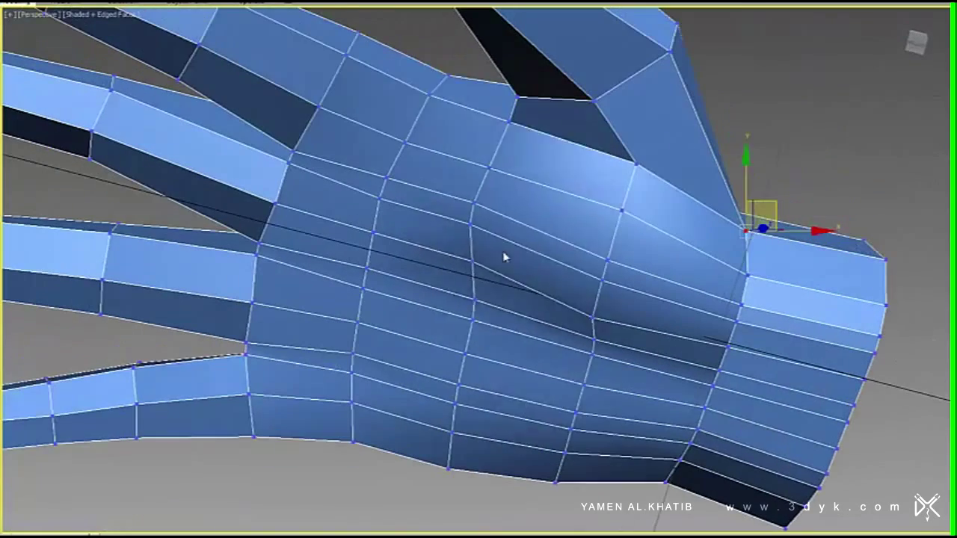
pyautogui.keyDown('alt'); pyautogui.moveTo(477, 308); pyautogui.dragTo(482, 280, button='middle'); pyautogui.keyUp('alt')
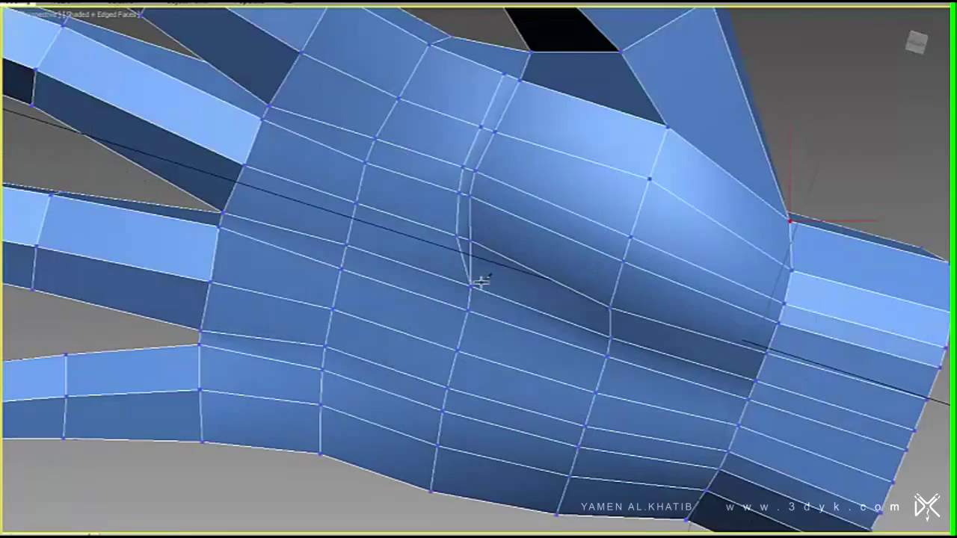
pyautogui.rightClick(406, 238)
pyautogui.click(471, 179)
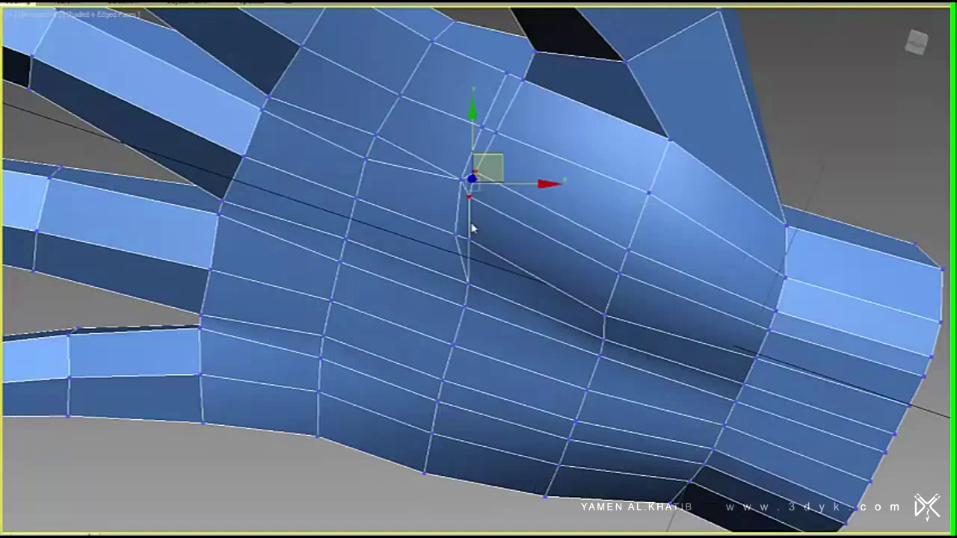
pyautogui.rightClick(615, 249)
pyautogui.moveTo(615, 249)
pyautogui.keyDown('alt'); pyautogui.mouseDown(button='middle')
pyautogui.moveTo(755, 262)
pyautogui.moveTo(611, 229)
pyautogui.mouseUp(button='middle'); pyautogui.keyUp('alt')
pyautogui.click(780, 264)
# - Target-weld a surplus finger-base vertex and a palm vertex onto their neighbours
pyautogui.rightClick(438, 268)
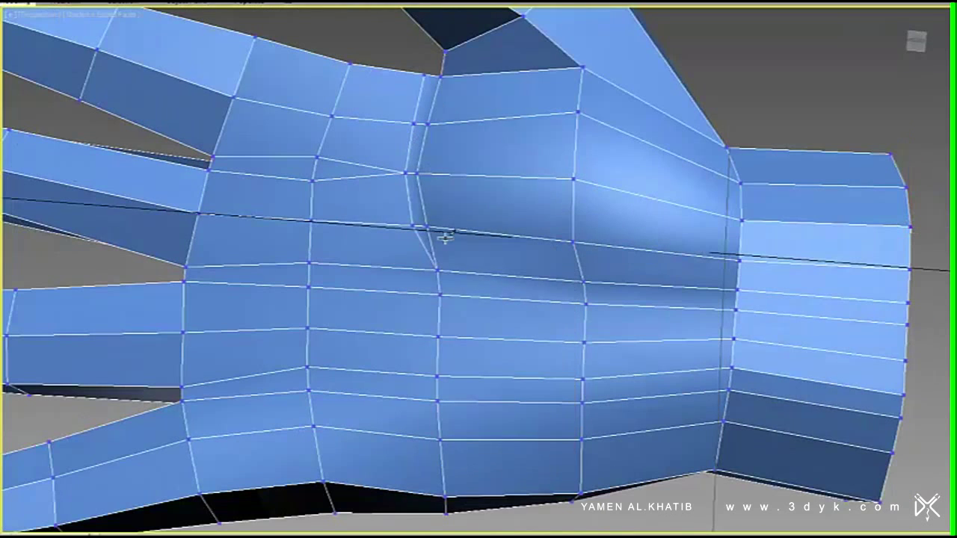
pyautogui.rightClick(447, 283)
pyautogui.click(481, 268)
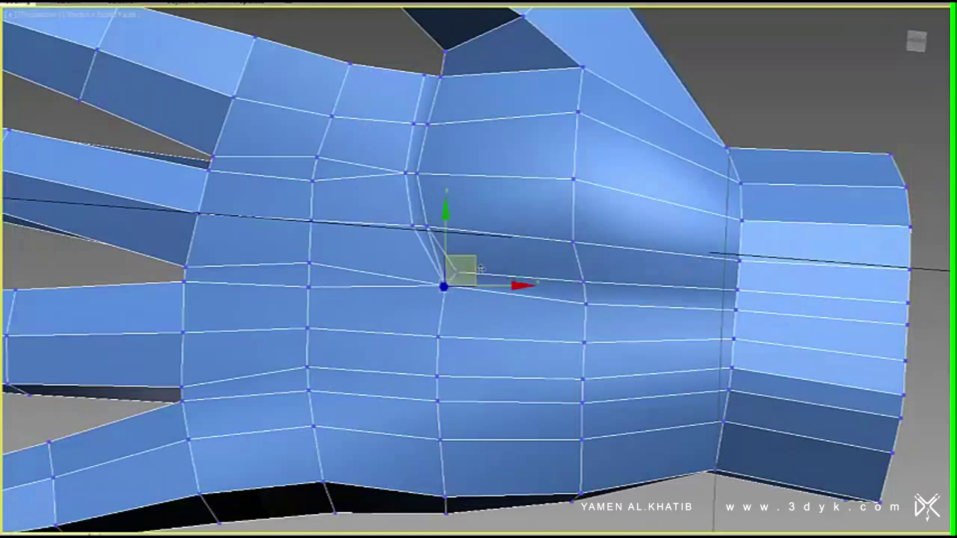
pyautogui.moveTo(462, 295)
pyautogui.keyDown('alt'); pyautogui.mouseDown(button='middle')
pyautogui.moveTo(596, 288)
pyautogui.moveTo(522, 279)
pyautogui.moveTo(658, 289)
pyautogui.moveTo(652, 207)
pyautogui.mouseUp(button='middle'); pyautogui.keyUp('alt')
pyautogui.rightClick(598, 229)
pyautogui.click(543, 201)
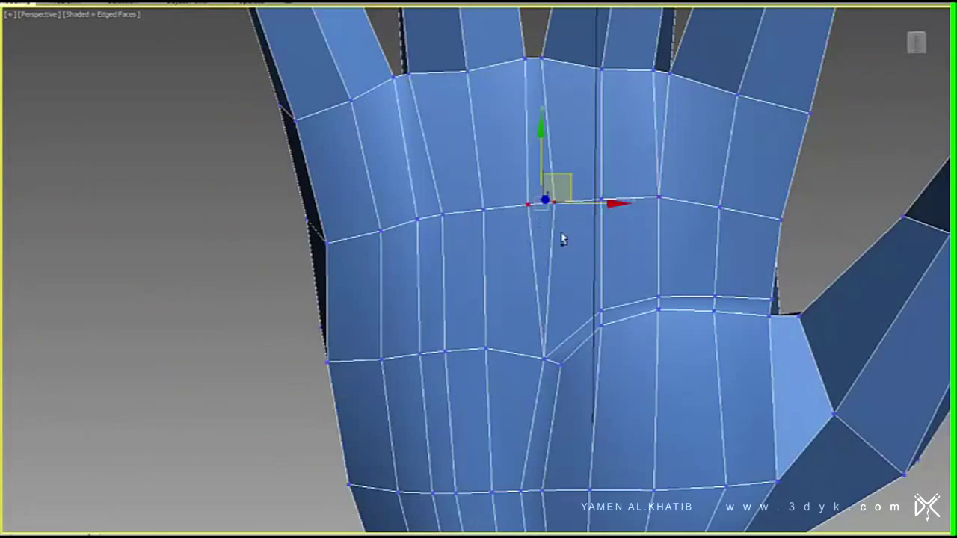
# - Weld a lower palm vertex into its neighbour, checking from a low side view
pyautogui.keyDown('alt'); pyautogui.moveTo(407, 112); pyautogui.dragTo(467, 216, button='middle'); pyautogui.keyUp('alt')
pyautogui.rightClick(495, 378)
pyautogui.keyDown('alt'); pyautogui.moveTo(495, 378); pyautogui.dragTo(528, 299, button='middle'); pyautogui.keyUp('alt')
pyautogui.rightClick(528, 299)
pyautogui.click(483, 441)
pyautogui.rightClick(470, 376)
pyautogui.moveTo(470, 376)
pyautogui.keyDown('alt'); pyautogui.mouseDown(button='middle')
pyautogui.moveTo(513, 444)
pyautogui.moveTo(555, 412)
pyautogui.moveTo(551, 332)
pyautogui.moveTo(465, 441)
pyautogui.moveTo(519, 257)
pyautogui.moveTo(572, 292)
pyautogui.moveTo(672, 419)
pyautogui.moveTo(729, 457)
pyautogui.moveTo(651, 210)
pyautogui.mouseUp(button='middle'); pyautogui.keyUp('alt')
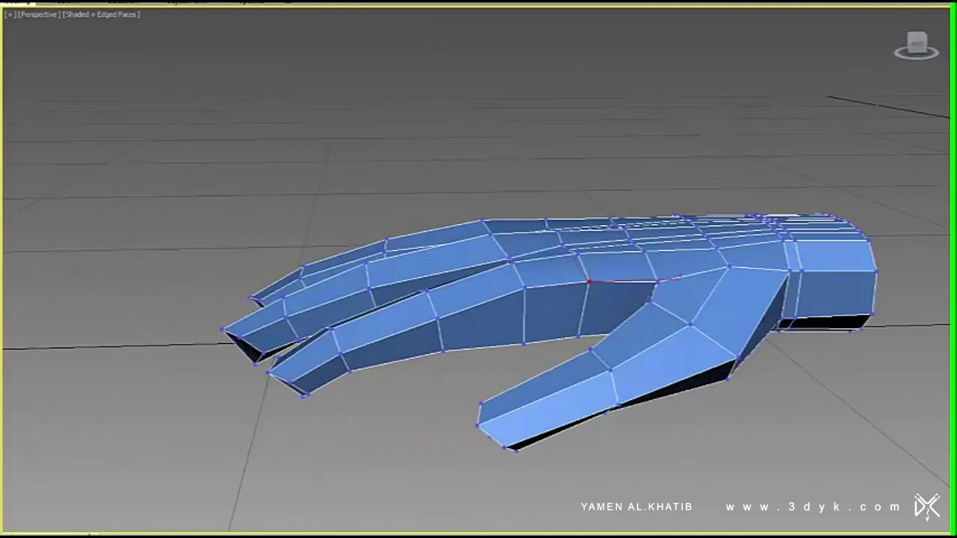
# - Orbit around the hand to check its side edge, underside and overall shape
pyautogui.moveTo(531, 303)
pyautogui.keyDown('alt'); pyautogui.mouseDown(button='middle')
pyautogui.moveTo(604, 229)
pyautogui.moveTo(628, 245)
pyautogui.moveTo(682, 234)
pyautogui.moveTo(513, 320)
pyautogui.moveTo(523, 232)
pyautogui.moveTo(522, 326)
pyautogui.mouseUp(button='middle'); pyautogui.keyUp('alt')
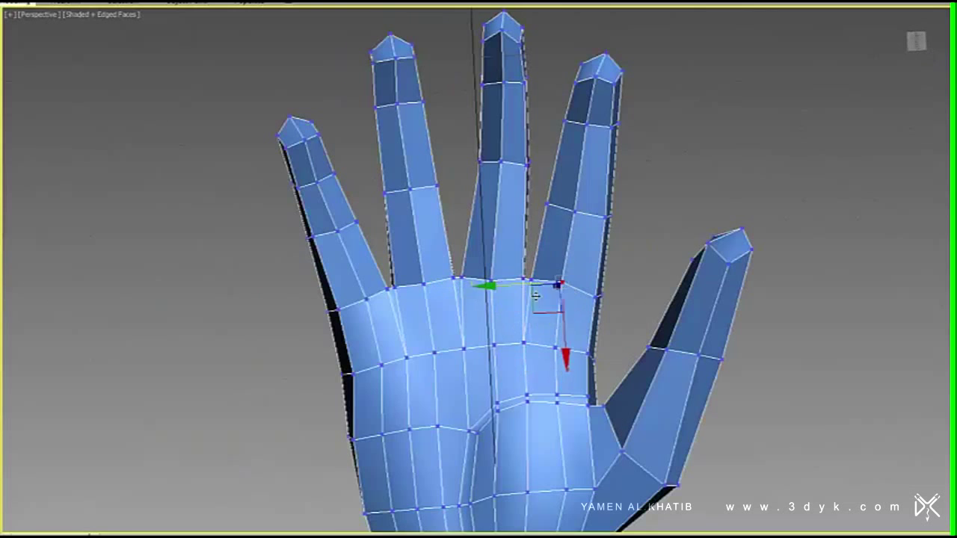
pyautogui.scroll(4, 456, 316)
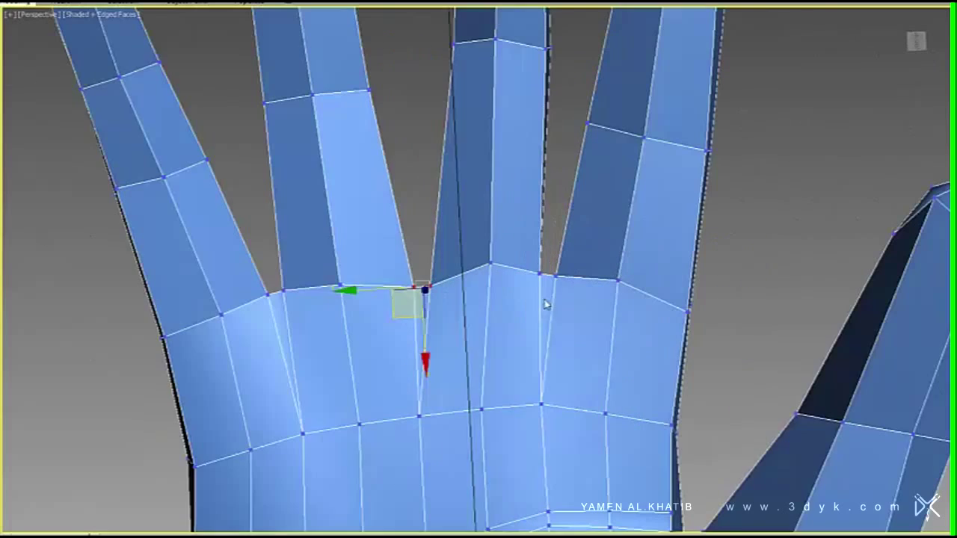
pyautogui.keyDown('alt'); pyautogui.moveTo(559, 422); pyautogui.dragTo(541, 363, button='middle'); pyautogui.keyUp('alt')
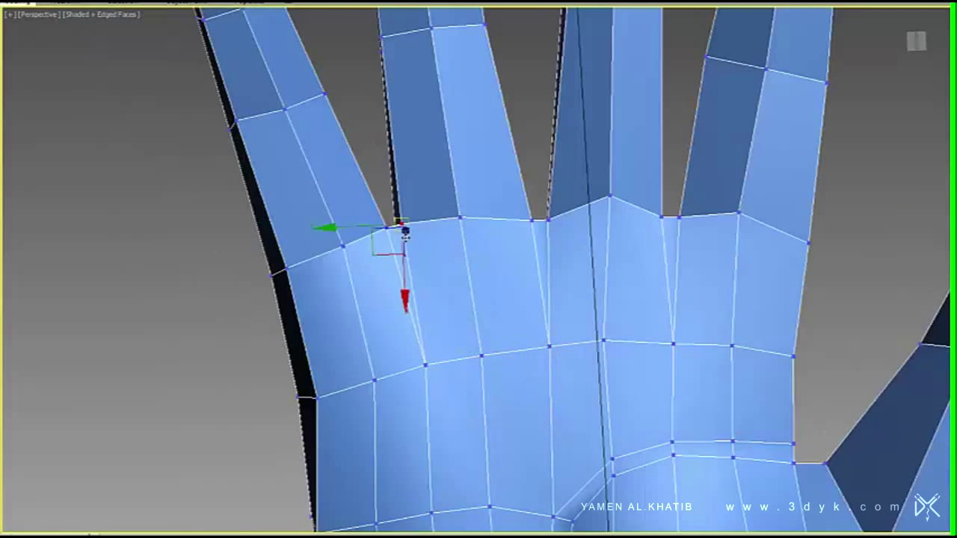
pyautogui.moveTo(467, 225)
pyautogui.keyDown('alt'); pyautogui.mouseDown(button='middle')
pyautogui.moveTo(551, 427)
pyautogui.moveTo(583, 246)
pyautogui.moveTo(506, 241)
pyautogui.moveTo(427, 271)
pyautogui.moveTo(374, 277)
pyautogui.mouseUp(button='middle'); pyautogui.keyUp('alt')
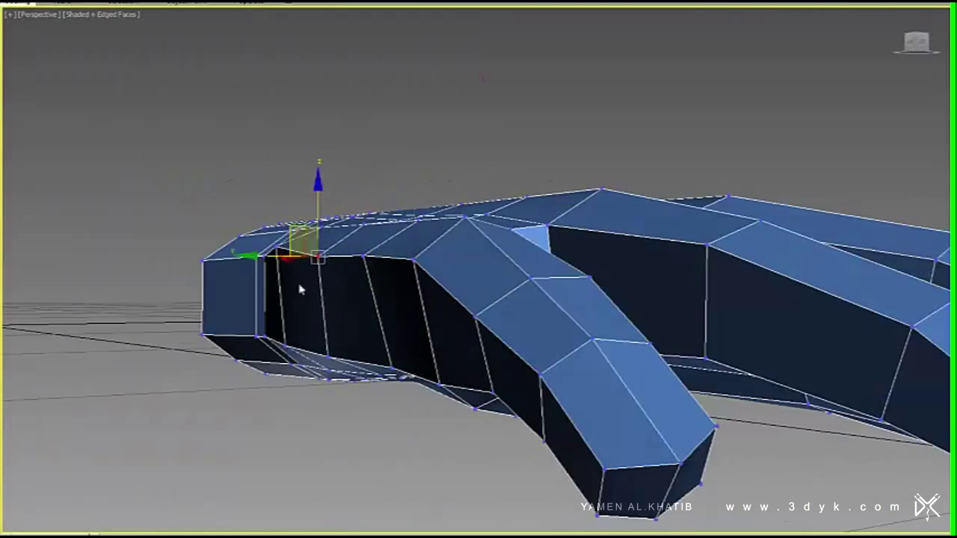
pyautogui.scroll(-5, 293, 270)
pyautogui.keyDown('alt'); pyautogui.moveTo(293, 271); pyautogui.dragTo(591, 339, button='middle'); pyautogui.keyUp('alt')
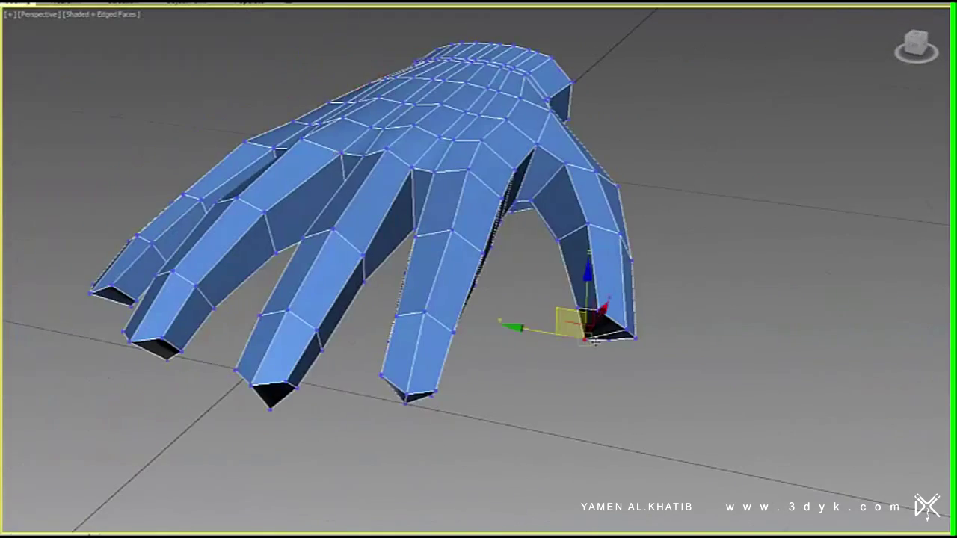
pyautogui.scroll(5, 587, 329)
pyautogui.scroll(3, 531, 160)
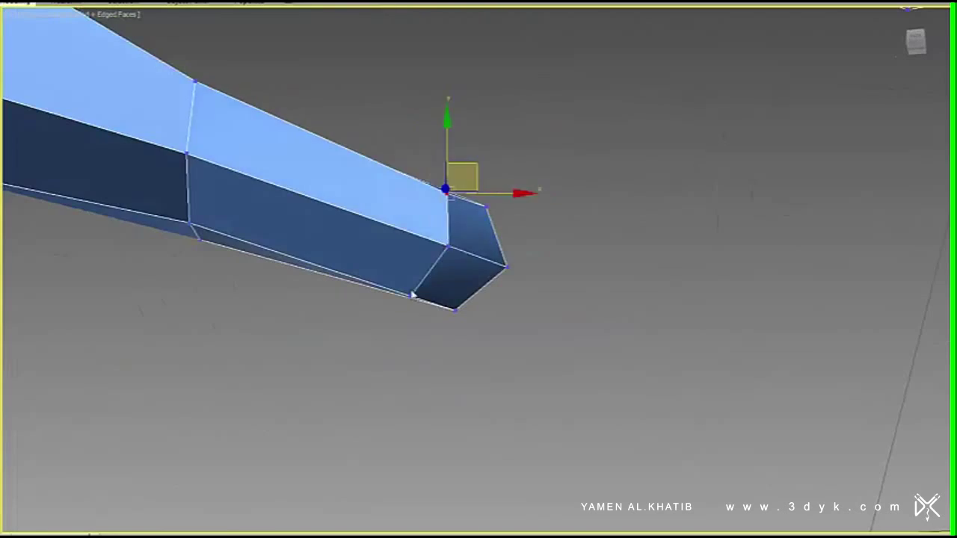
# - Orbit and zoom around the fingertips to inspect their tapered shape
pyautogui.keyDown('alt'); pyautogui.moveTo(412, 296); pyautogui.dragTo(388, 99, button='middle'); pyautogui.keyUp('alt')
pyautogui.moveTo(379, 234)
pyautogui.keyDown('alt'); pyautogui.mouseDown(button='middle')
pyautogui.moveTo(408, 301)
pyautogui.moveTo(419, 224)
pyautogui.moveTo(449, 247)
pyautogui.moveTo(479, 299)
pyautogui.moveTo(933, 306)
pyautogui.moveTo(745, 247)
pyautogui.moveTo(832, 202)
pyautogui.moveTo(800, 235)
pyautogui.moveTo(474, 272)
pyautogui.moveTo(479, 247)
pyautogui.moveTo(486, 284)
pyautogui.moveTo(411, 329)
pyautogui.mouseUp(button='middle'); pyautogui.keyUp('alt')
pyautogui.scroll(-3, 408, 301)
pyautogui.scroll(-4, 421, 269)
pyautogui.scroll(3, 419, 224)
pyautogui.scroll(-3, 478, 299)
pyautogui.scroll(4, 800, 235)
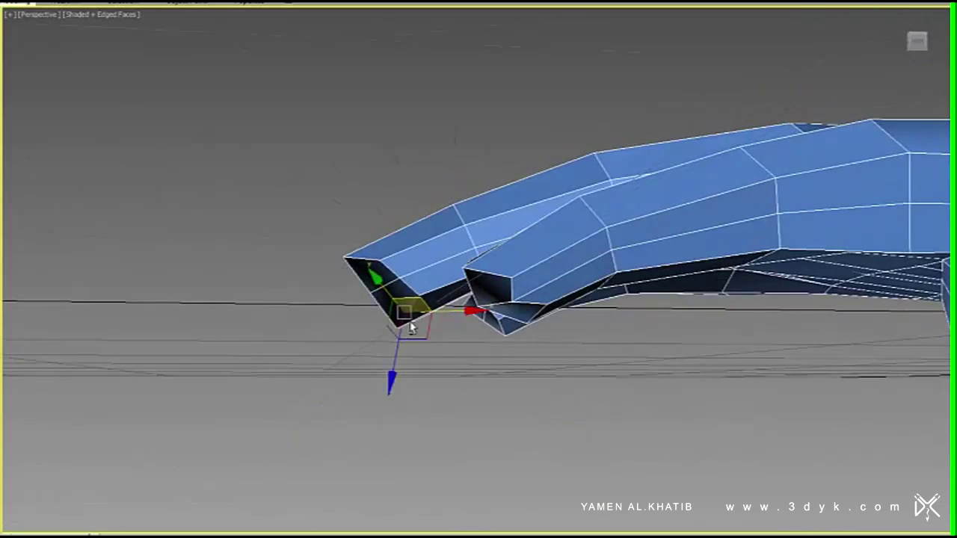
pyautogui.moveTo(391, 297)
pyautogui.keyDown('alt'); pyautogui.mouseDown(button='middle')
pyautogui.moveTo(382, 263)
pyautogui.moveTo(515, 274)
pyautogui.moveTo(573, 290)
pyautogui.moveTo(449, 284)
pyautogui.mouseUp(button='middle'); pyautogui.keyUp('alt')
pyautogui.scroll(3, 391, 298)
# - Toggle wireframe display with F3 while orbiting to check the rounded fingertips
pyautogui.press('F3')
pyautogui.scroll(2, 382, 263)
pyautogui.press('F3')
pyautogui.scroll(-5, 573, 290)
pyautogui.scroll(5, 410, 275)
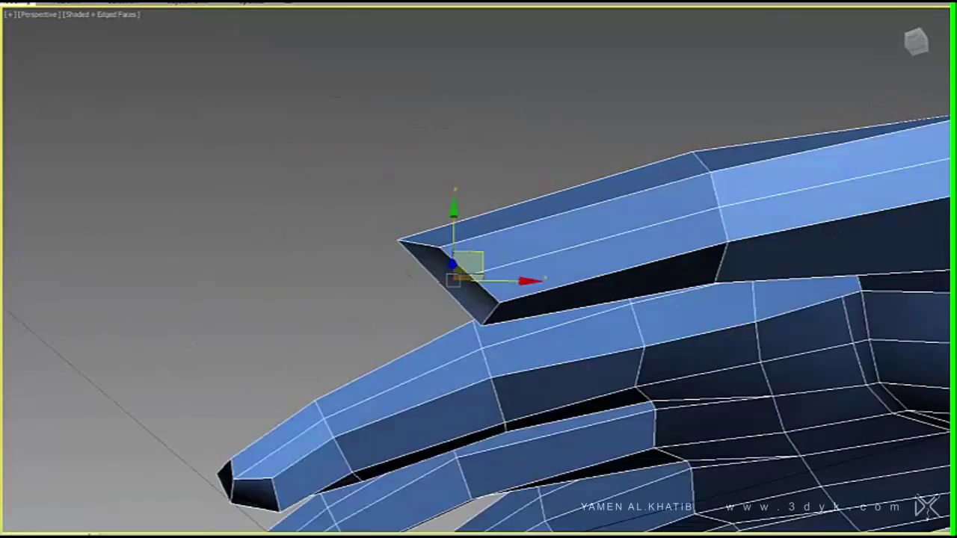
pyautogui.press('F3')
pyautogui.scroll(-4, 497, 320)
pyautogui.keyDown('alt'); pyautogui.moveTo(497, 320); pyautogui.dragTo(423, 267, button='middle'); pyautogui.keyUp('alt')
pyautogui.scroll(2, 423, 267)
pyautogui.scroll(-3, 544, 234)
pyautogui.keyDown('alt'); pyautogui.moveTo(544, 234); pyautogui.dragTo(474, 230, button='middle'); pyautogui.keyUp('alt')
pyautogui.press('F3')
pyautogui.press('F4')
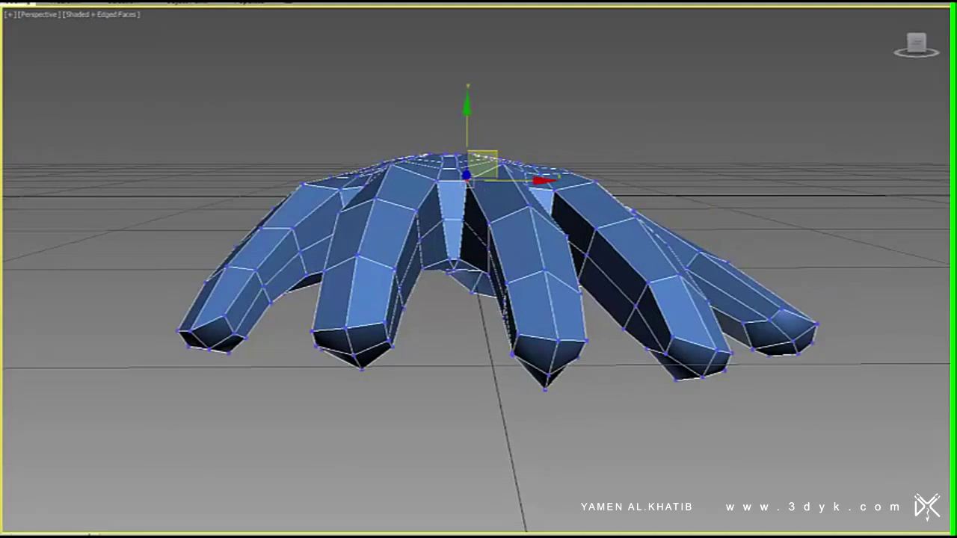
pyautogui.scroll(1, 474, 230)
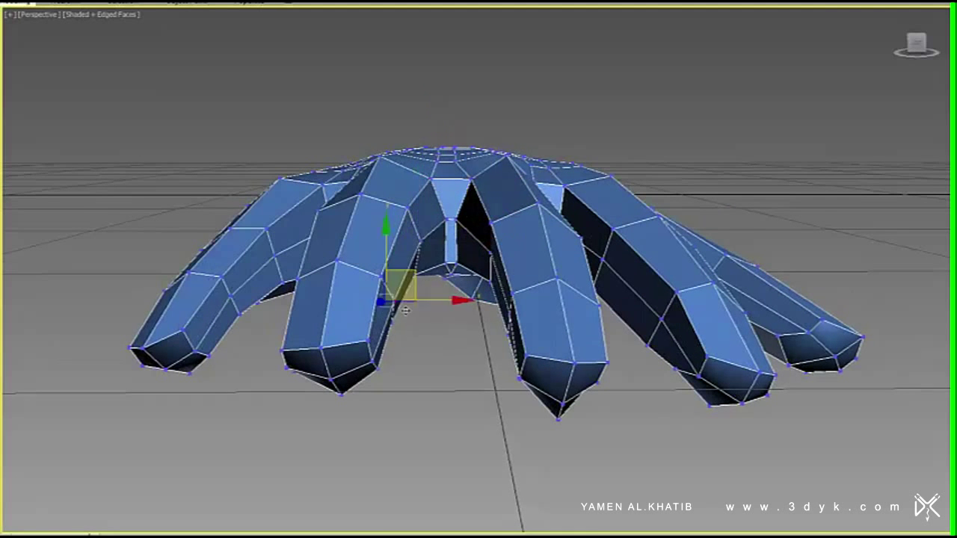
pyautogui.keyDown('alt'); pyautogui.moveTo(532, 364); pyautogui.dragTo(419, 226, button='middle'); pyautogui.keyUp('alt')
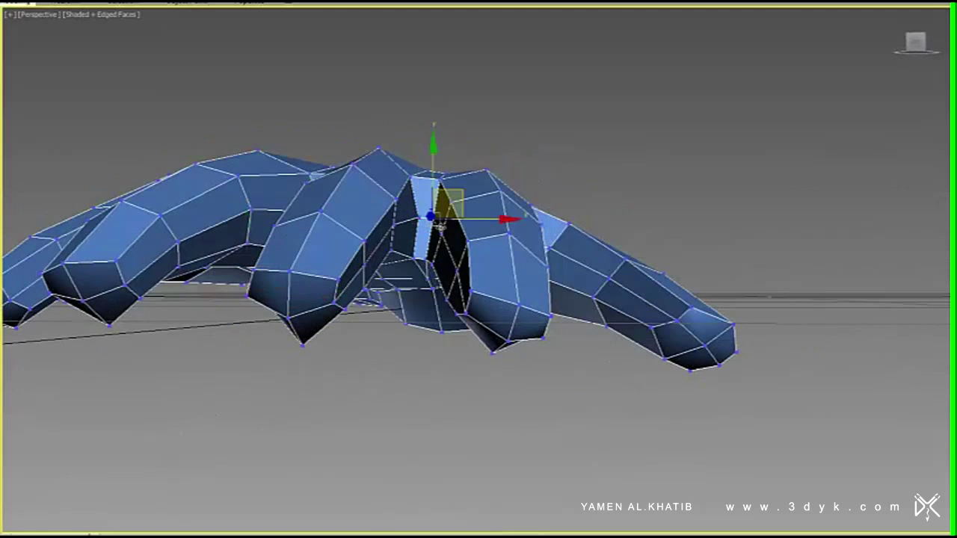
pyautogui.moveTo(462, 316)
pyautogui.keyDown('alt'); pyautogui.mouseDown(button='middle')
pyautogui.moveTo(453, 210)
pyautogui.moveTo(471, 232)
pyautogui.moveTo(437, 228)
pyautogui.moveTo(416, 254)
pyautogui.mouseUp(button='middle'); pyautogui.keyUp('alt')
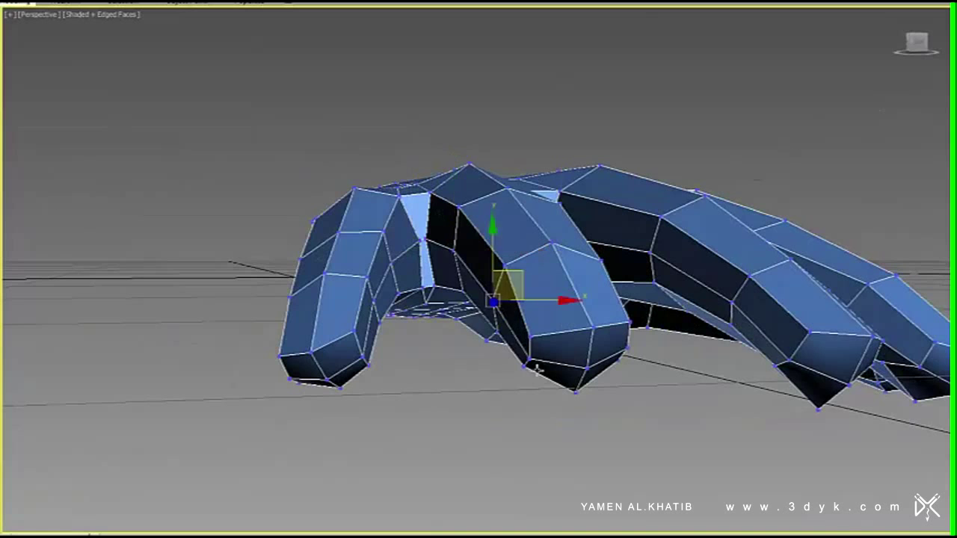
pyautogui.keyDown('alt'); pyautogui.moveTo(379, 365); pyautogui.dragTo(536, 357, button='middle'); pyautogui.keyUp('alt')
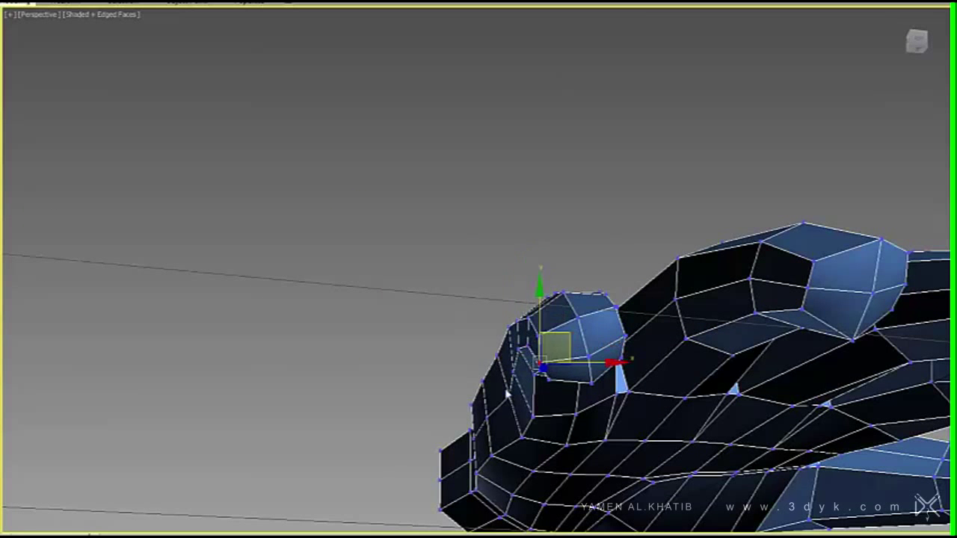
pyautogui.moveTo(491, 429)
pyautogui.keyDown('alt'); pyautogui.mouseDown(button='middle')
pyautogui.moveTo(467, 415)
pyautogui.moveTo(476, 384)
pyautogui.moveTo(504, 337)
pyautogui.moveTo(539, 323)
pyautogui.moveTo(421, 328)
pyautogui.mouseUp(button='middle'); pyautogui.keyUp('alt')
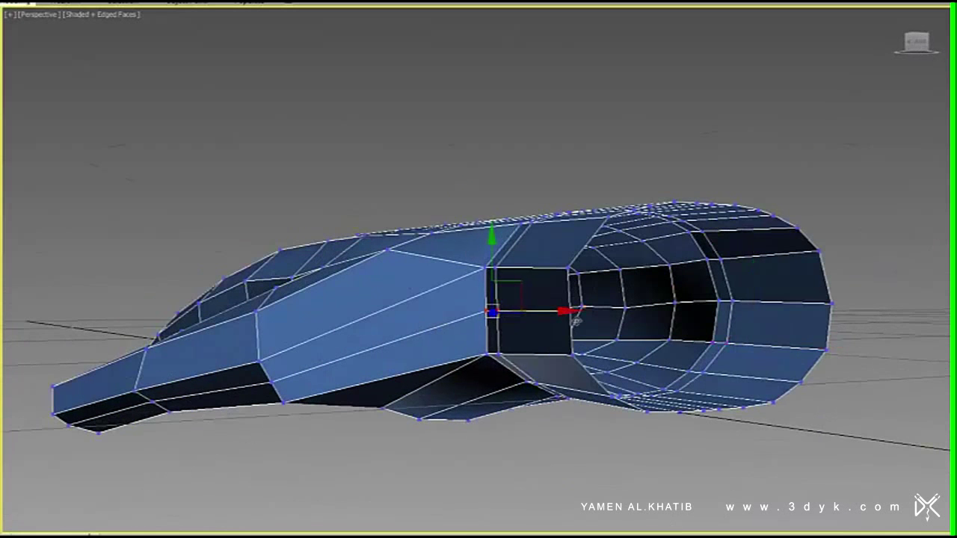
pyautogui.keyDown('alt'); pyautogui.moveTo(577, 320); pyautogui.dragTo(548, 296, button='middle'); pyautogui.keyUp('alt')
pyautogui.moveTo(527, 377)
pyautogui.keyDown('alt'); pyautogui.mouseDown(button='middle')
pyautogui.moveTo(478, 261)
pyautogui.moveTo(481, 316)
pyautogui.moveTo(468, 292)
pyautogui.moveTo(473, 246)
pyautogui.moveTo(486, 240)
pyautogui.mouseUp(button='middle'); pyautogui.keyUp('alt')
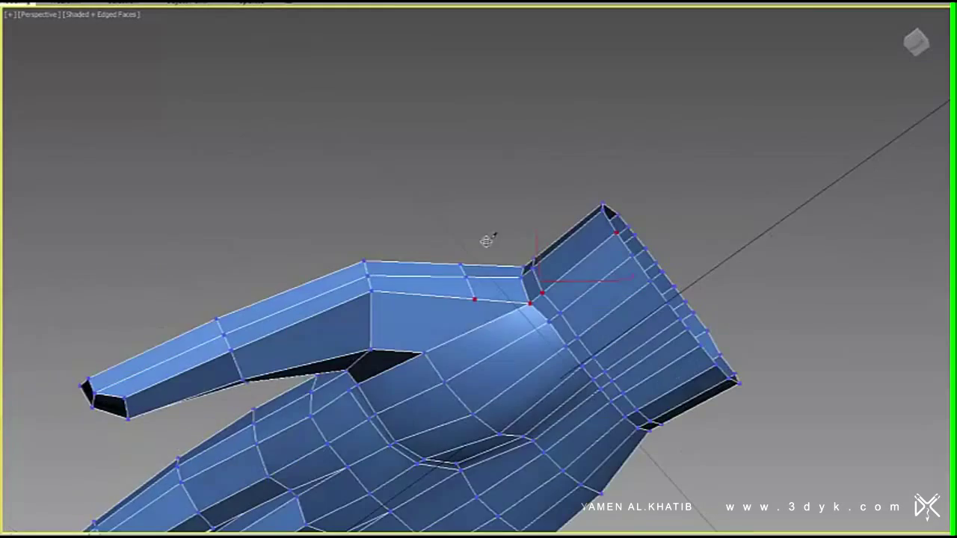
pyautogui.keyDown('alt'); pyautogui.moveTo(434, 363); pyautogui.dragTo(463, 291, button='middle'); pyautogui.keyUp('alt')
pyautogui.scroll(5, 462, 293)
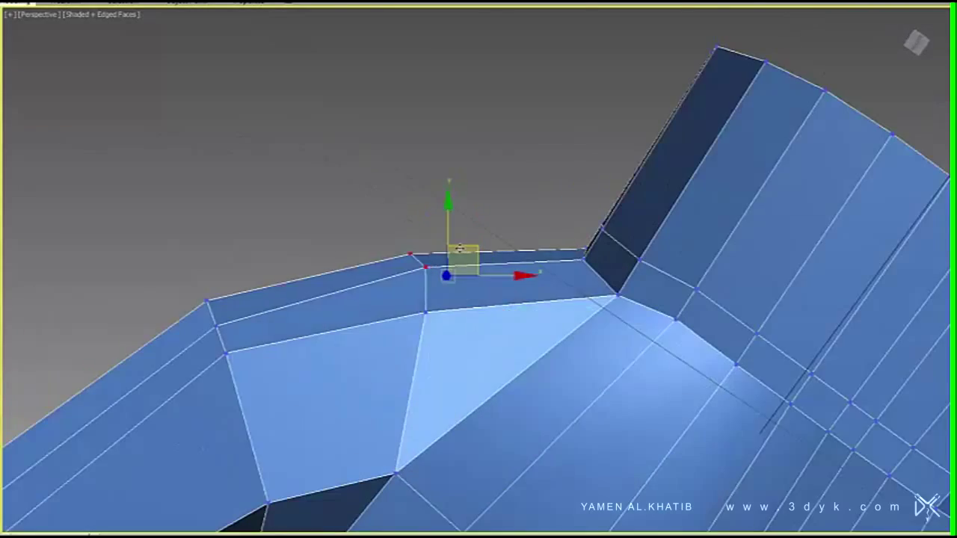
pyautogui.scroll(-5, 460, 249)
pyautogui.moveTo(460, 249)
pyautogui.keyDown('alt'); pyautogui.mouseDown(button='middle')
pyautogui.moveTo(391, 325)
pyautogui.moveTo(438, 303)
pyautogui.moveTo(508, 131)
pyautogui.moveTo(557, 158)
pyautogui.mouseUp(button='middle'); pyautogui.keyUp('alt')
pyautogui.scroll(-5, 437, 302)
pyautogui.scroll(5, 557, 157)
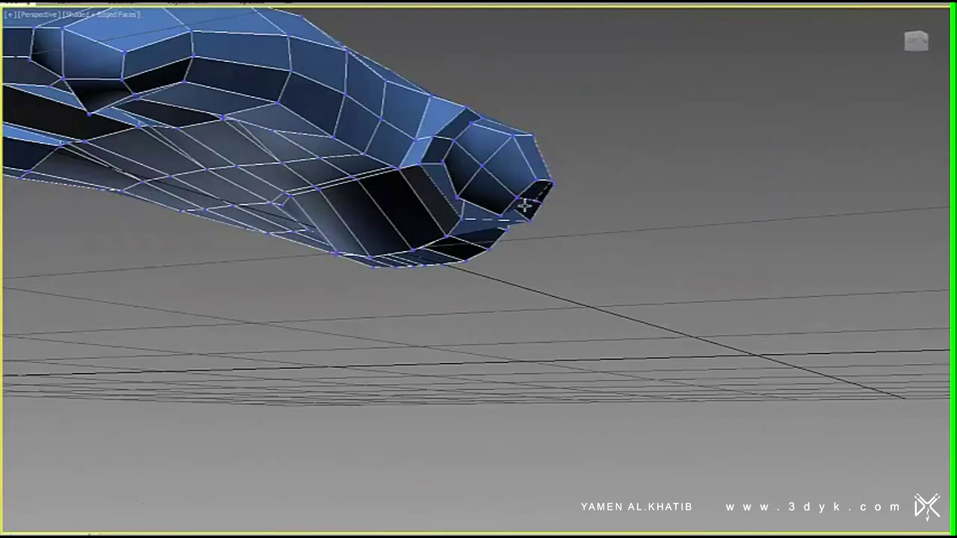
pyautogui.scroll(-5, 525, 204)
pyautogui.moveTo(526, 204)
pyautogui.keyDown('alt'); pyautogui.mouseDown(button='middle')
pyautogui.moveTo(692, 239)
pyautogui.moveTo(566, 192)
pyautogui.mouseUp(button='middle'); pyautogui.keyUp('alt')
pyautogui.scroll(5, 521, 224)
pyautogui.moveTo(521, 224)
pyautogui.keyDown('alt'); pyautogui.mouseDown(button='middle')
pyautogui.moveTo(456, 130)
pyautogui.moveTo(407, 253)
pyautogui.moveTo(443, 288)
pyautogui.mouseUp(button='middle'); pyautogui.keyUp('alt')
pyautogui.moveTo(492, 232)
pyautogui.keyDown('alt'); pyautogui.mouseDown(button='middle')
pyautogui.moveTo(463, 224)
pyautogui.moveTo(441, 256)
pyautogui.moveTo(423, 230)
pyautogui.mouseUp(button='middle'); pyautogui.keyUp('alt')
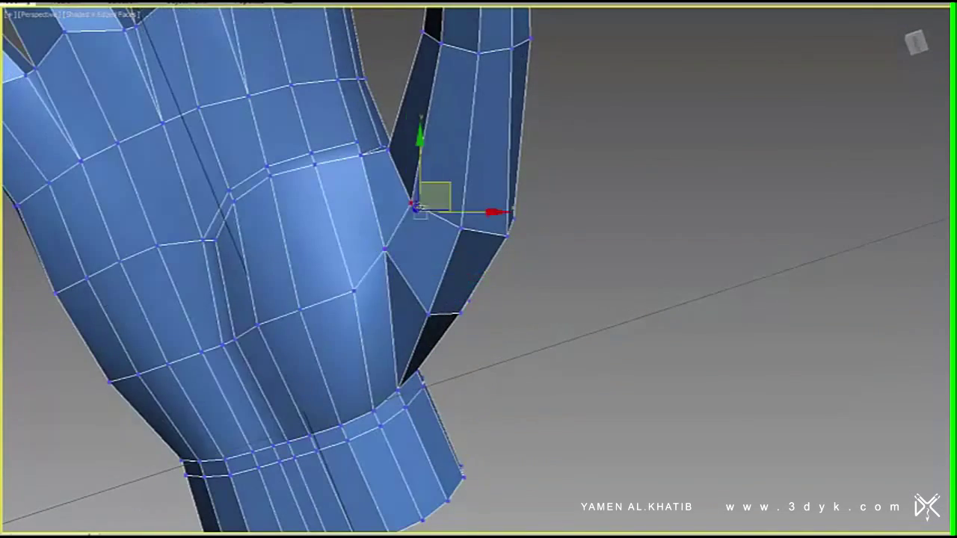
# - Orbit from below and above the hand to a top-down view of the palm
pyautogui.scroll(-5, 263, 309)
pyautogui.rightClick(391, 292)
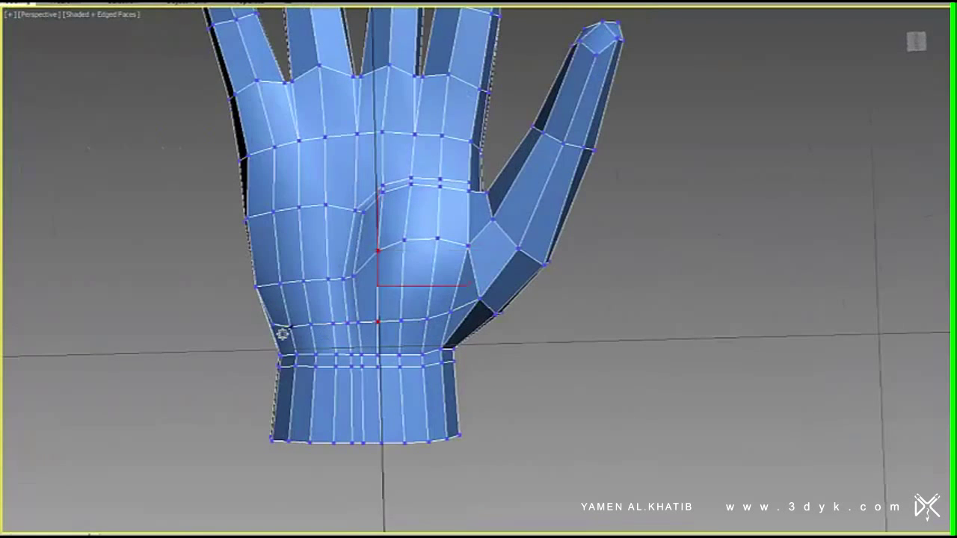
pyautogui.scroll(4, 494, 310)
pyautogui.keyDown('alt'); pyautogui.moveTo(493, 310); pyautogui.dragTo(499, 224, button='middle'); pyautogui.keyUp('alt')
pyautogui.moveTo(357, 301)
pyautogui.keyDown('alt'); pyautogui.mouseDown(button='middle')
pyautogui.moveTo(551, 277)
pyautogui.moveTo(556, 146)
pyautogui.mouseUp(button='middle'); pyautogui.keyUp('alt')
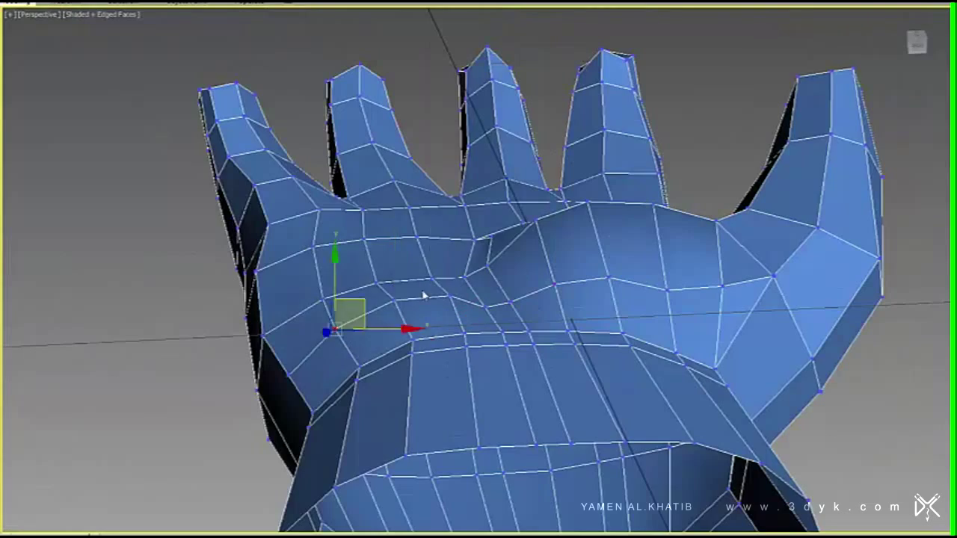
pyautogui.moveTo(386, 276)
pyautogui.keyDown('alt'); pyautogui.mouseDown(button='middle')
pyautogui.moveTo(373, 352)
pyautogui.moveTo(378, 306)
pyautogui.moveTo(470, 346)
pyautogui.mouseUp(button='middle'); pyautogui.keyUp('alt')
pyautogui.scroll(-3, 374, 352)
pyautogui.scroll(3, 444, 306)
pyautogui.scroll(-5, 444, 306)
pyautogui.moveTo(737, 294)
pyautogui.keyDown('alt'); pyautogui.mouseDown(button='middle')
pyautogui.moveTo(739, 135)
pyautogui.moveTo(504, 359)
pyautogui.mouseUp(button='middle'); pyautogui.keyUp('alt')
# - Turn off the NURMS smoothed preview and switch to Rotate, framing the thumb
pyautogui.hotkey('ctrl', 'BackSpace')
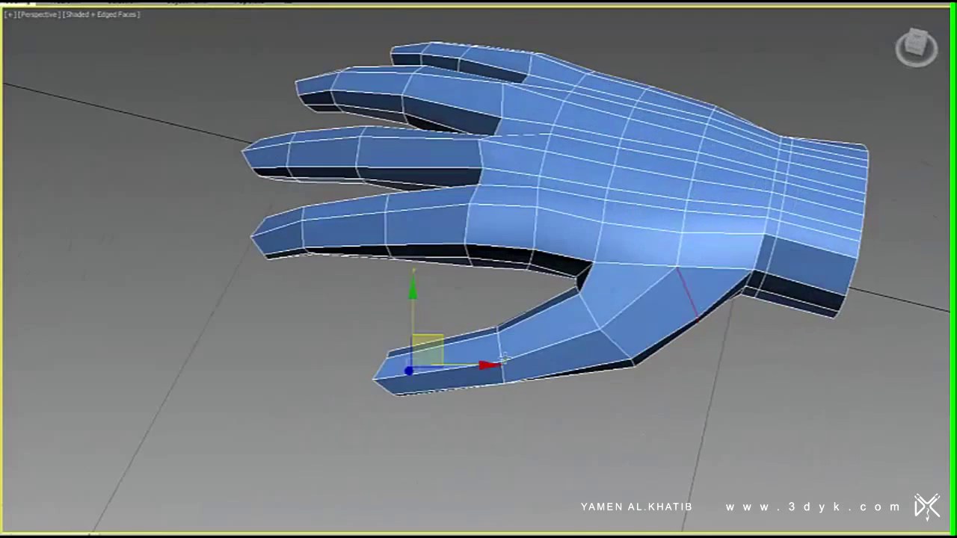
pyautogui.moveTo(585, 298)
pyautogui.keyDown('alt'); pyautogui.mouseDown(button='middle')
pyautogui.moveTo(538, 257)
pyautogui.moveTo(583, 299)
pyautogui.mouseUp(button='middle'); pyautogui.keyUp('alt')
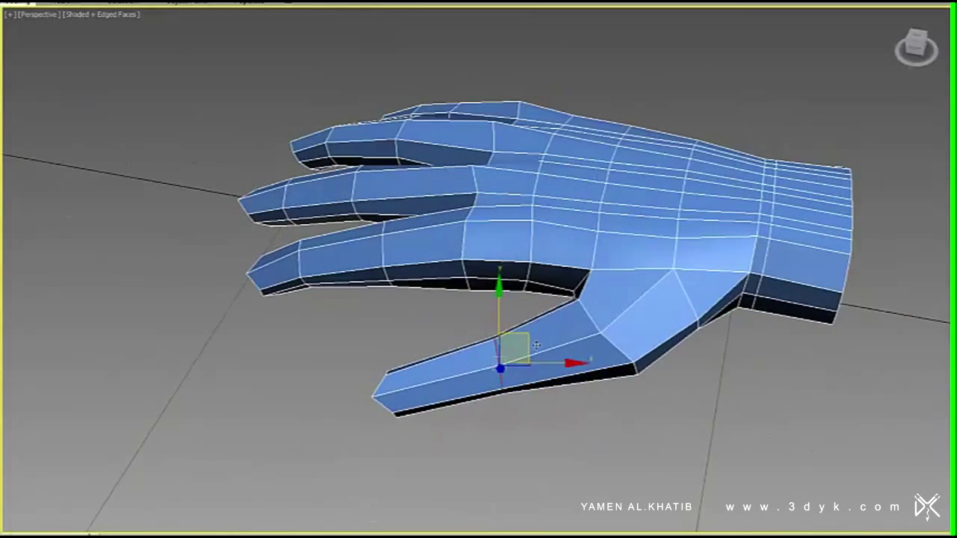
pyautogui.press('e')
pyautogui.scroll(3, 647, 230)
pyautogui.scroll(-2, 647, 232)
pyautogui.keyDown('alt'); pyautogui.moveTo(647, 231); pyautogui.dragTo(551, 258, button='middle'); pyautogui.keyUp('alt')
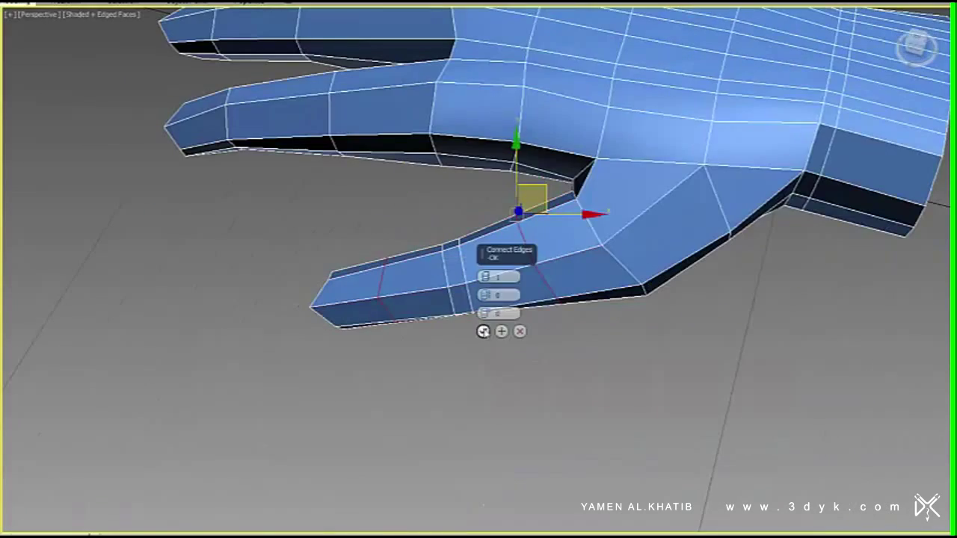
# - Switch back to Move and orbit top and below to review the new thumb edge loops
pyautogui.keyDown('alt'); pyautogui.moveTo(562, 268); pyautogui.dragTo(540, 177, button='middle'); pyautogui.keyUp('alt')
pyautogui.scroll(2, 560, 222)
pyautogui.press('w')
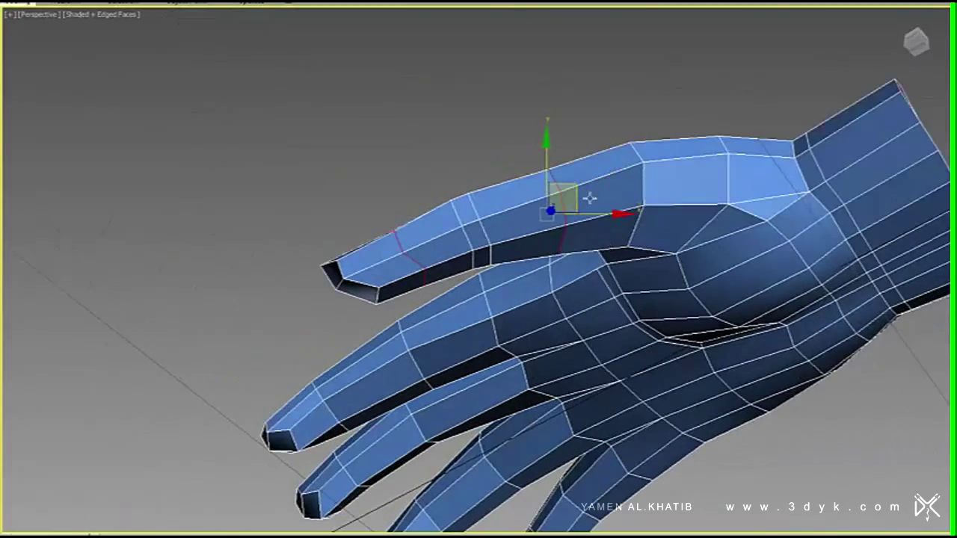
pyautogui.keyDown('alt'); pyautogui.moveTo(569, 255); pyautogui.dragTo(426, 340, button='middle'); pyautogui.keyUp('alt')
pyautogui.moveTo(505, 302)
pyautogui.keyDown('alt'); pyautogui.mouseDown(button='middle')
pyautogui.moveTo(535, 305)
pyautogui.moveTo(516, 294)
pyautogui.moveTo(580, 215)
pyautogui.mouseUp(button='middle'); pyautogui.keyUp('alt')
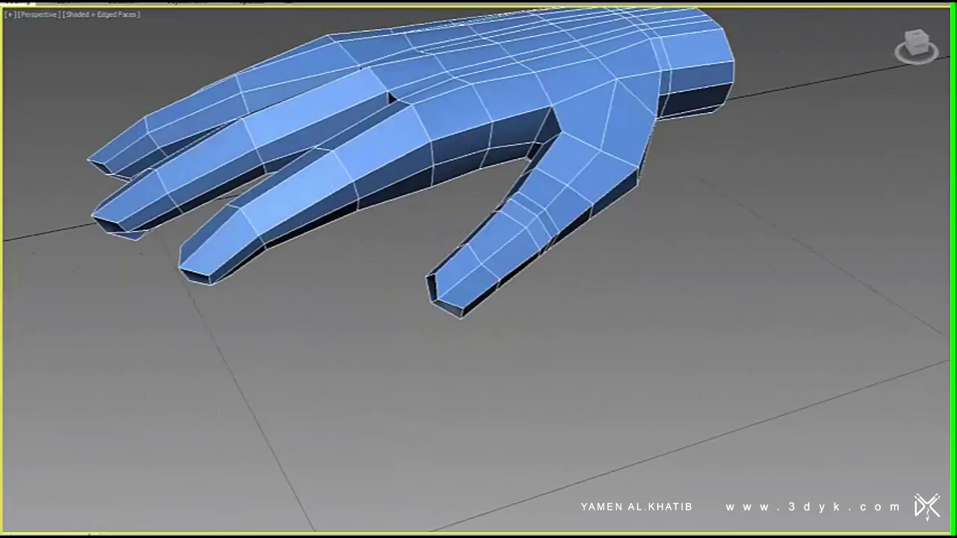
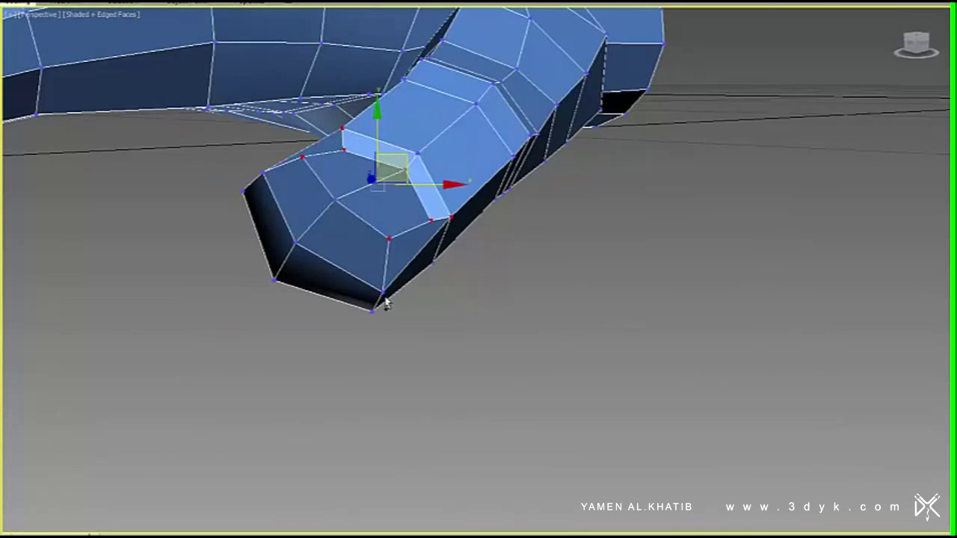
# - Orbit and zoom around the smoothed thumb tip, inspecting its shape from side, below and close up
pyautogui.keyDown('alt'); pyautogui.moveTo(385, 303); pyautogui.dragTo(404, 170, button='middle'); pyautogui.keyUp('alt')
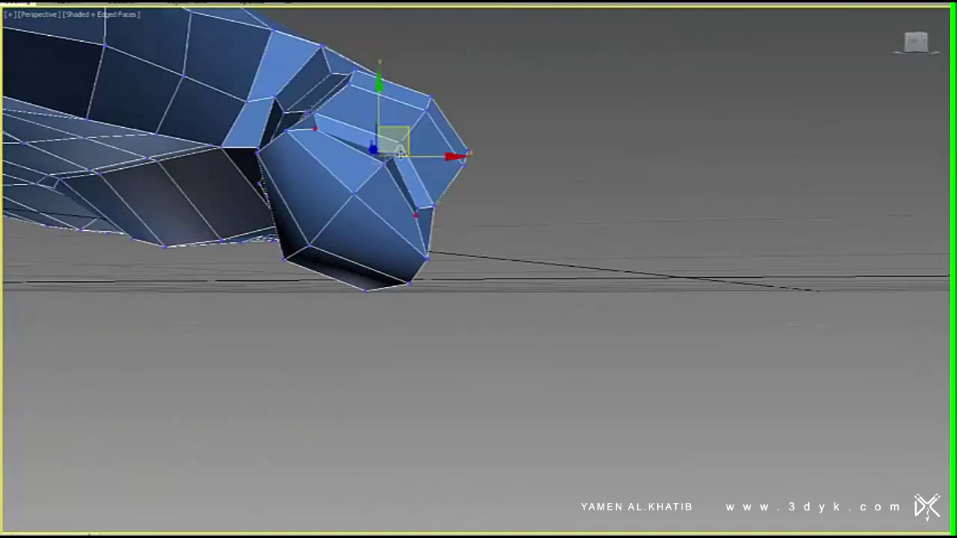
pyautogui.keyDown('alt'); pyautogui.moveTo(401, 156); pyautogui.dragTo(472, 282, button='middle'); pyautogui.keyUp('alt')
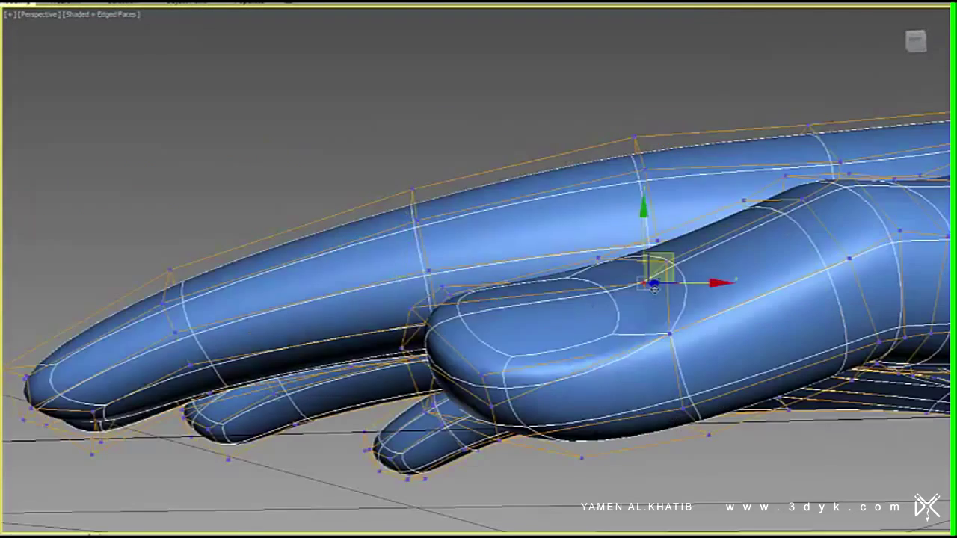
pyautogui.keyDown('alt'); pyautogui.moveTo(654, 289); pyautogui.dragTo(680, 228, button='middle'); pyautogui.keyUp('alt')
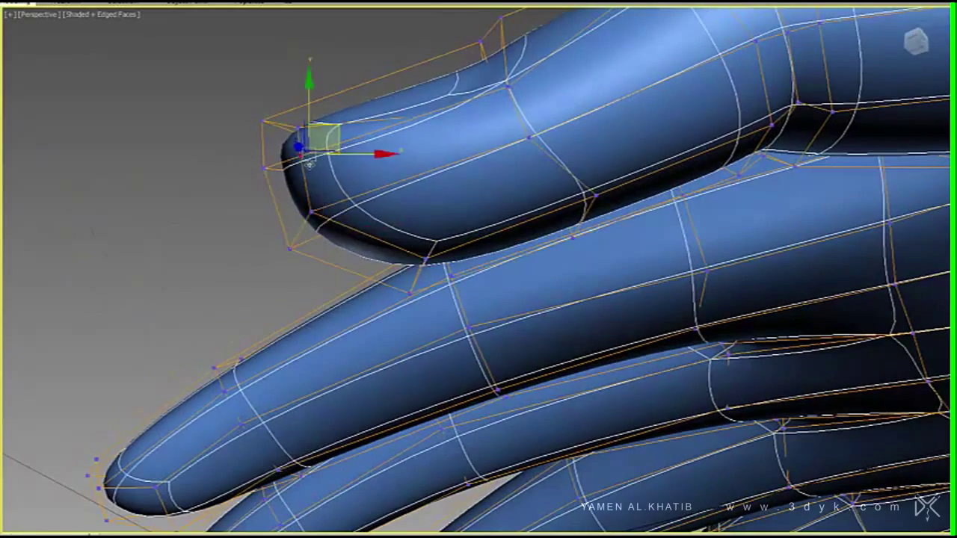
pyautogui.keyDown('alt'); pyautogui.moveTo(310, 164); pyautogui.dragTo(345, 247, button='middle'); pyautogui.keyUp('alt')
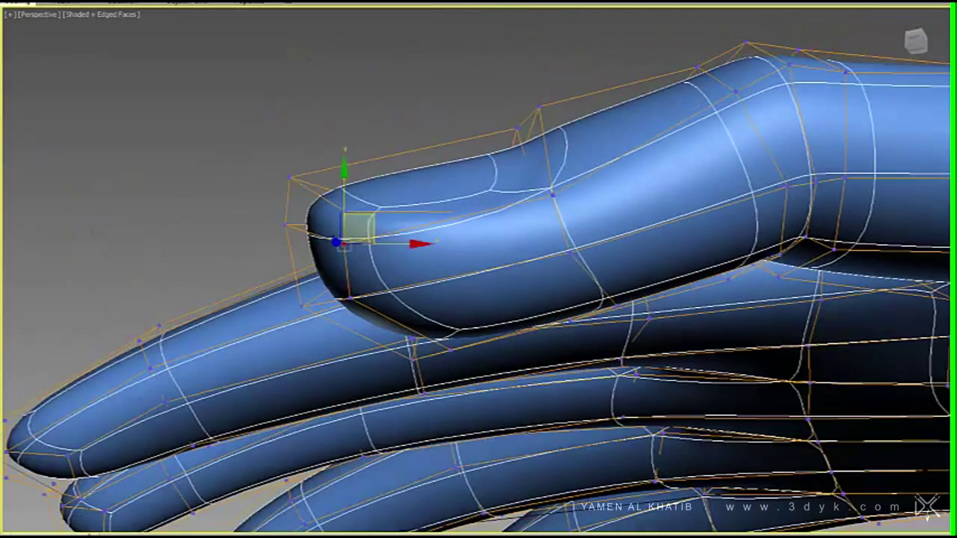
pyautogui.keyDown('alt'); pyautogui.moveTo(383, 164); pyautogui.dragTo(468, 187, button='middle'); pyautogui.keyUp('alt')
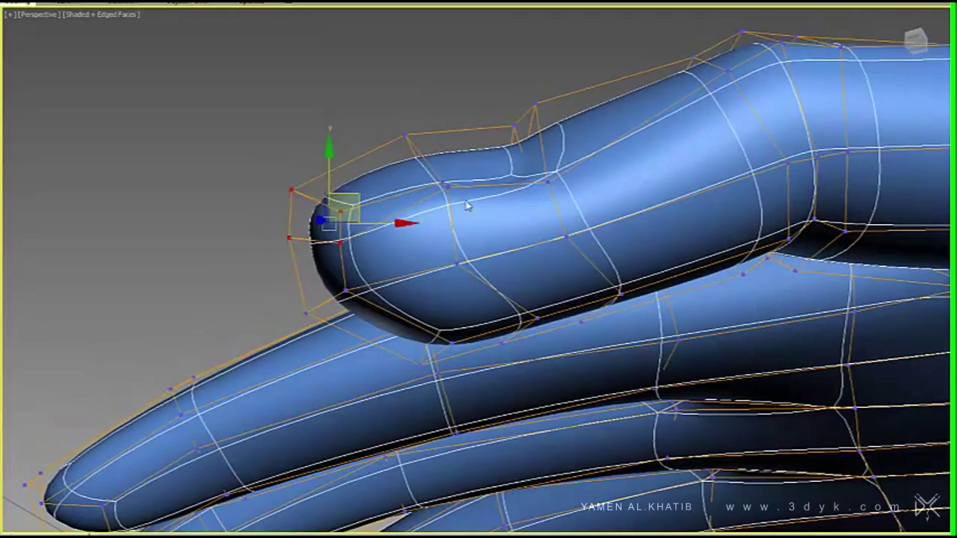
pyautogui.keyDown('alt'); pyautogui.moveTo(364, 261); pyautogui.dragTo(449, 198, button='middle'); pyautogui.keyUp('alt')
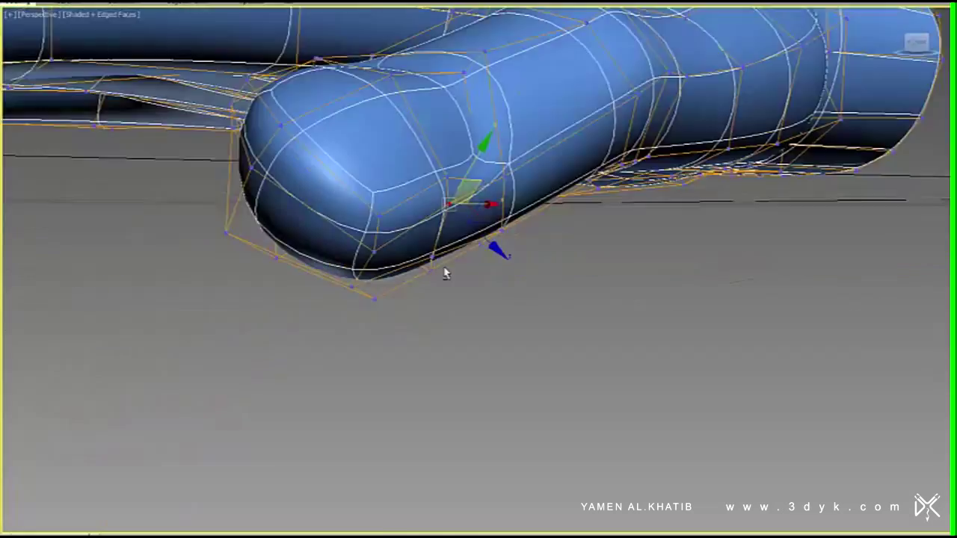
pyautogui.keyDown('alt'); pyautogui.moveTo(503, 133); pyautogui.dragTo(677, 229, button='middle'); pyautogui.keyUp('alt')
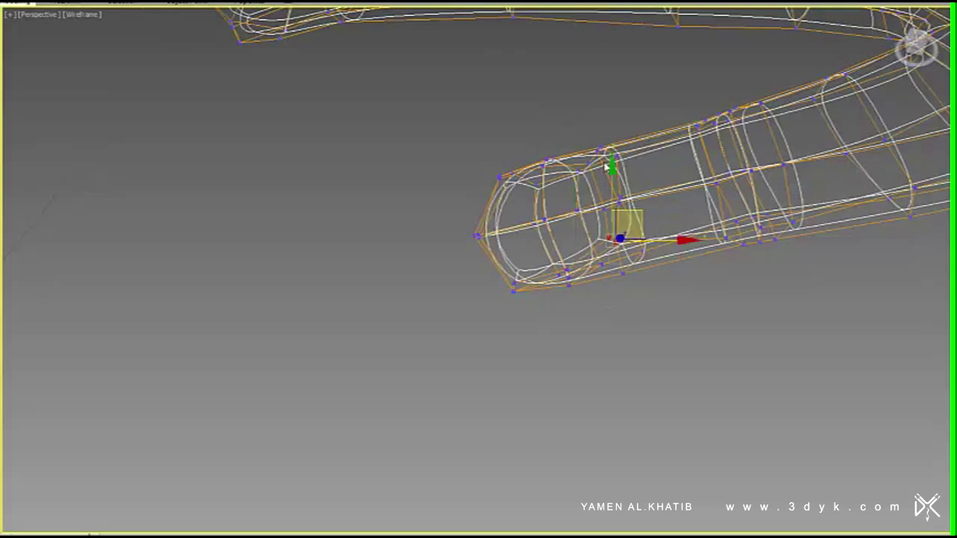
pyautogui.keyDown('alt'); pyautogui.moveTo(631, 231); pyautogui.dragTo(639, 202, button='middle'); pyautogui.keyUp('alt')
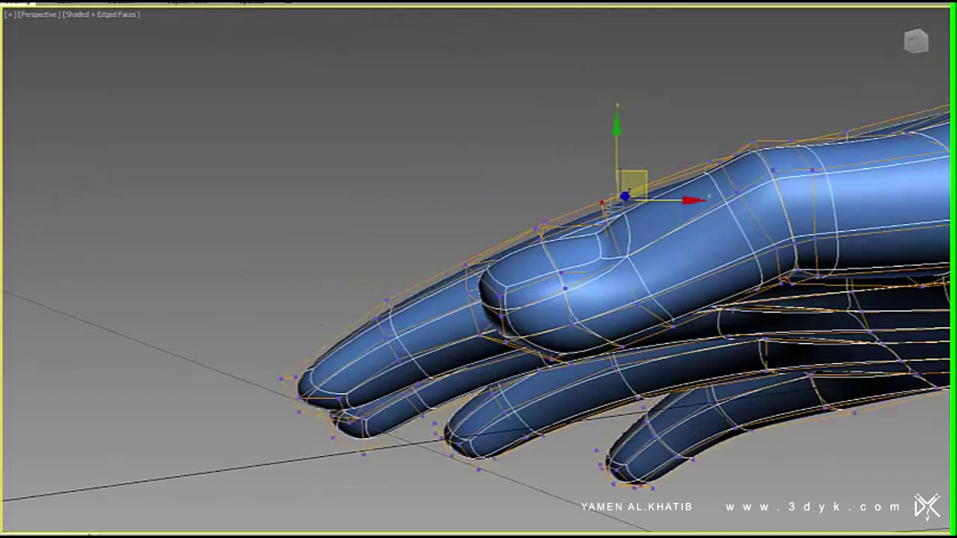
pyautogui.scroll(5, 622, 312)
pyautogui.keyDown('alt'); pyautogui.moveTo(622, 311); pyautogui.dragTo(599, 238, button='middle'); pyautogui.keyUp('alt')
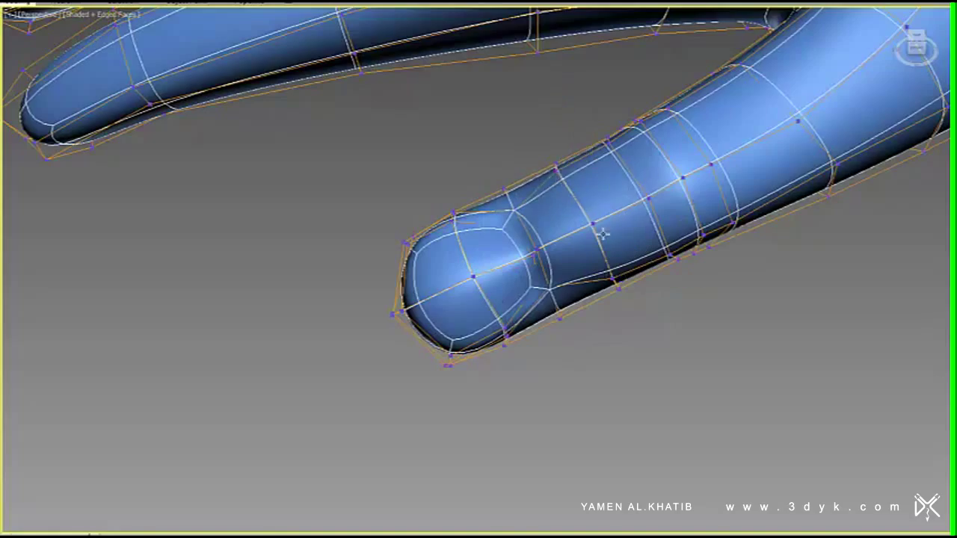
# - Toggle between wireframe and shaded display while orbiting around the fingertip and neighbouring fingers
pyautogui.keyDown('alt'); pyautogui.moveTo(603, 234); pyautogui.dragTo(568, 239, button='middle'); pyautogui.keyUp('alt')
pyautogui.press('F3')
pyautogui.press('F3')
pyautogui.press('F3')
pyautogui.press('F3')
pyautogui.keyDown('alt'); pyautogui.moveTo(506, 244); pyautogui.dragTo(531, 220, button='middle'); pyautogui.keyUp('alt')
pyautogui.press('F3')
pyautogui.moveTo(603, 182)
pyautogui.keyDown('alt'); pyautogui.mouseDown(button='middle')
pyautogui.moveTo(590, 247)
pyautogui.moveTo(515, 344)
pyautogui.moveTo(545, 341)
pyautogui.moveTo(513, 331)
pyautogui.moveTo(481, 241)
pyautogui.moveTo(591, 242)
pyautogui.moveTo(408, 342)
pyautogui.moveTo(521, 316)
pyautogui.moveTo(475, 293)
pyautogui.moveTo(560, 337)
pyautogui.moveTo(478, 247)
pyautogui.moveTo(530, 239)
pyautogui.moveTo(525, 249)
pyautogui.moveTo(549, 282)
pyautogui.mouseUp(button='middle'); pyautogui.keyUp('alt')
pyautogui.press('F3')
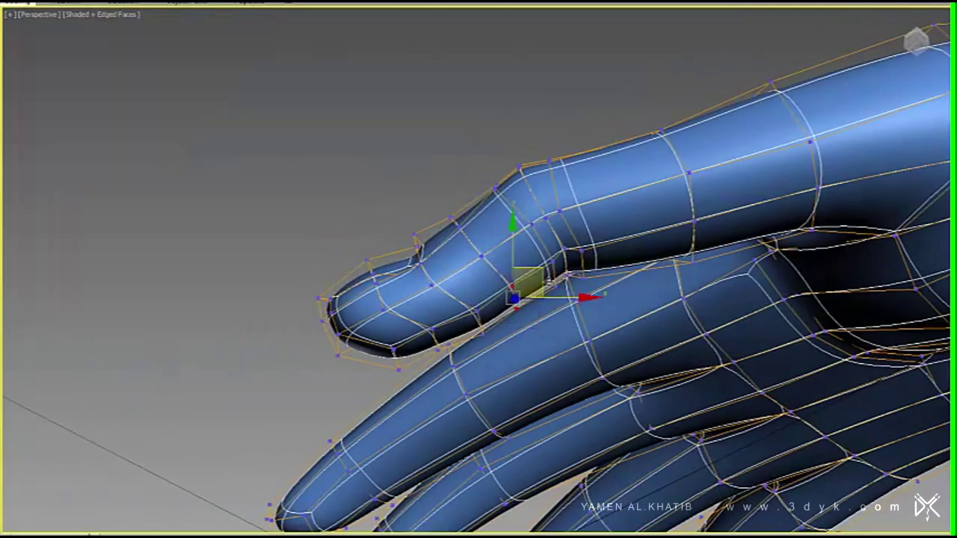
pyautogui.moveTo(476, 292)
pyautogui.keyDown('alt'); pyautogui.mouseDown(button='middle')
pyautogui.moveTo(404, 320)
pyautogui.moveTo(459, 346)
pyautogui.moveTo(425, 263)
pyautogui.mouseUp(button='middle'); pyautogui.keyUp('alt')
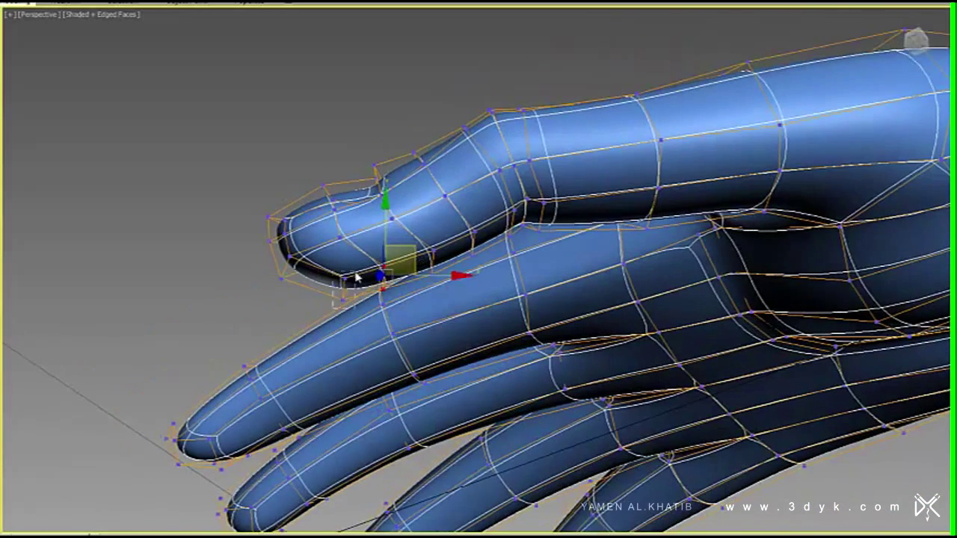
pyautogui.moveTo(418, 284)
pyautogui.keyDown('alt'); pyautogui.mouseDown(button='middle')
pyautogui.moveTo(451, 305)
pyautogui.moveTo(359, 262)
pyautogui.moveTo(374, 224)
pyautogui.moveTo(402, 327)
pyautogui.moveTo(374, 255)
pyautogui.moveTo(479, 282)
pyautogui.moveTo(448, 314)
pyautogui.moveTo(493, 277)
pyautogui.moveTo(509, 280)
pyautogui.moveTo(464, 284)
pyautogui.moveTo(508, 299)
pyautogui.moveTo(486, 367)
pyautogui.moveTo(404, 176)
pyautogui.mouseUp(button='middle'); pyautogui.keyUp('alt')
# - Switch to plain shaded display without edges and orbit around the whole hand
pyautogui.press('F4')
pyautogui.press('F3')
pyautogui.moveTo(493, 257)
pyautogui.keyDown('alt'); pyautogui.mouseDown(button='middle')
pyautogui.moveTo(387, 242)
pyautogui.moveTo(471, 128)
pyautogui.moveTo(479, 149)
pyautogui.mouseUp(button='middle'); pyautogui.keyUp('alt')
pyautogui.moveTo(456, 308)
pyautogui.keyDown('alt'); pyautogui.mouseDown(button='middle')
pyautogui.moveTo(231, 56)
pyautogui.moveTo(452, 255)
pyautogui.mouseUp(button='middle'); pyautogui.keyUp('alt')
pyautogui.keyDown('alt'); pyautogui.moveTo(477, 291); pyautogui.dragTo(455, 306, button='middle'); pyautogui.keyUp('alt')
# - Select the vertices where the thumb meets the palm and orbit around them
pyautogui.click(579, 229)
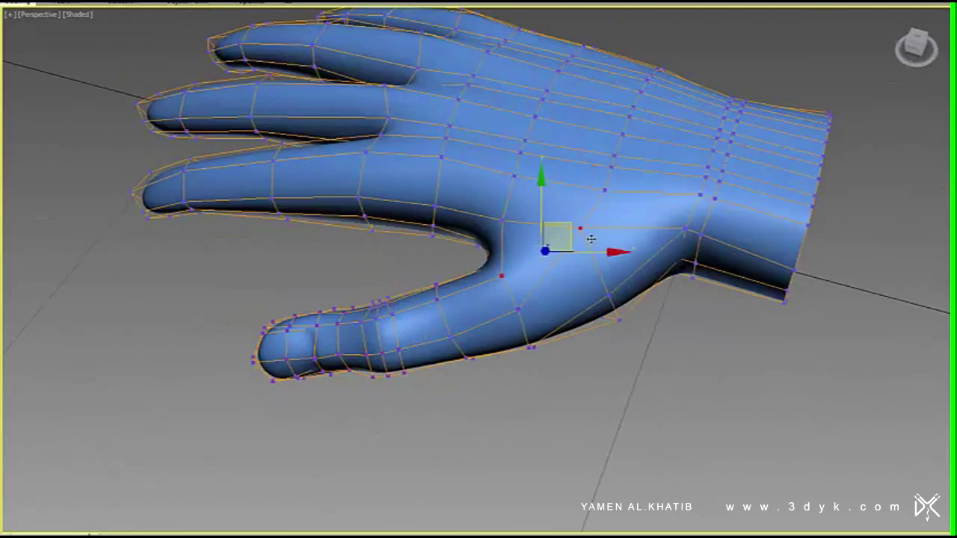
pyautogui.moveTo(522, 317)
pyautogui.keyDown('alt'); pyautogui.mouseDown(button='middle')
pyautogui.moveTo(633, 303)
pyautogui.moveTo(602, 297)
pyautogui.mouseUp(button='middle'); pyautogui.keyUp('alt')
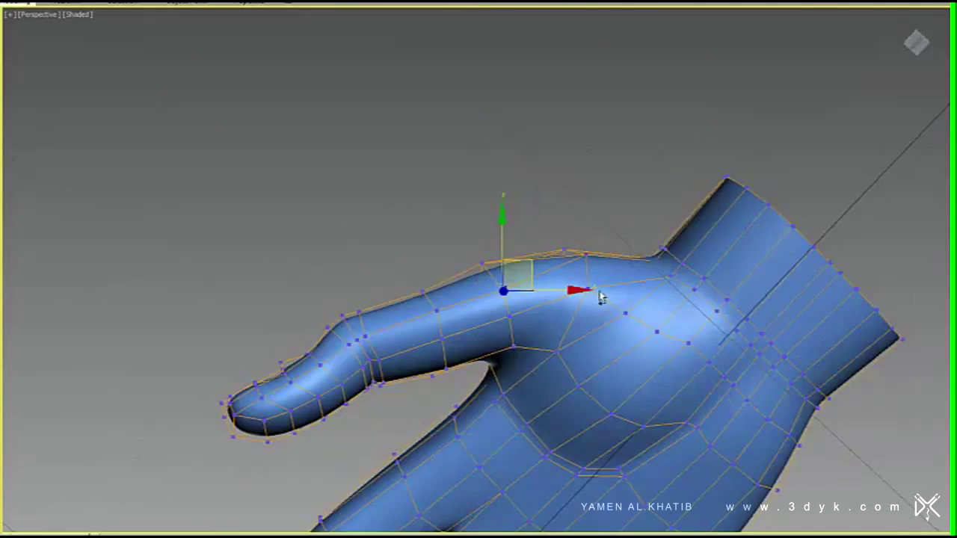
pyautogui.moveTo(557, 318)
pyautogui.keyDown('alt'); pyautogui.mouseDown(button='middle')
pyautogui.moveTo(568, 299)
pyautogui.moveTo(546, 314)
pyautogui.moveTo(523, 297)
pyautogui.mouseUp(button='middle'); pyautogui.keyUp('alt')
pyautogui.moveTo(582, 266)
pyautogui.keyDown('alt'); pyautogui.mouseDown(button='middle')
pyautogui.moveTo(567, 286)
pyautogui.moveTo(501, 254)
pyautogui.moveTo(556, 224)
pyautogui.moveTo(572, 274)
pyautogui.mouseUp(button='middle'); pyautogui.keyUp('alt')
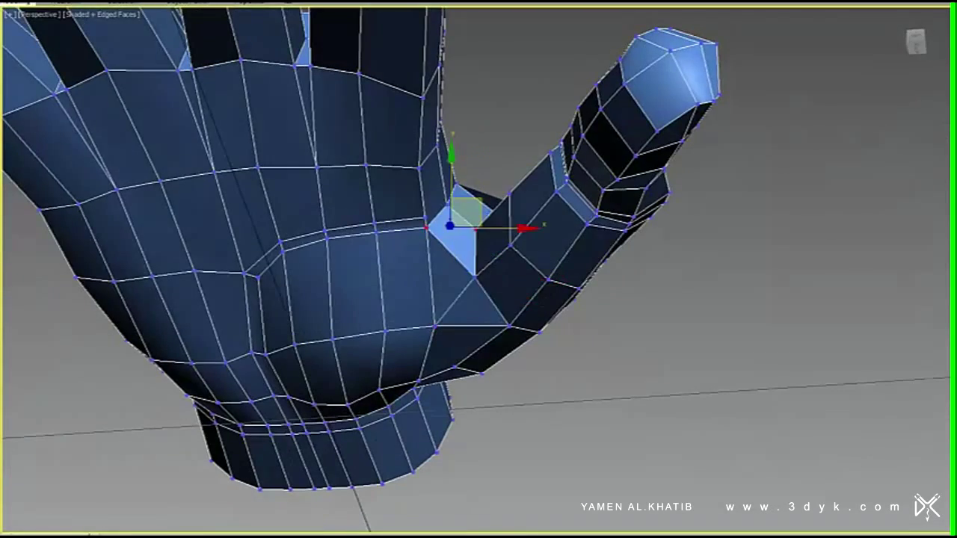
pyautogui.keyDown('alt'); pyautogui.moveTo(358, 232); pyautogui.dragTo(367, 233, button='middle'); pyautogui.keyUp('alt')
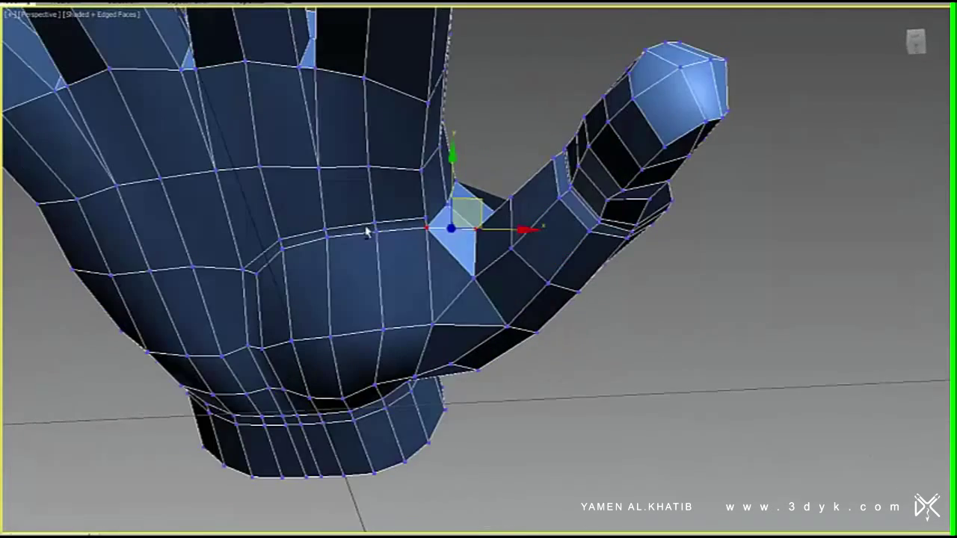
# - Zoom in on the thumb-base vertex, then pull back to show the whole hand on the grid
pyautogui.keyDown('alt'); pyautogui.moveTo(470, 285); pyautogui.dragTo(517, 267, button='middle'); pyautogui.keyUp('alt')
pyautogui.scroll(4, 561, 278)
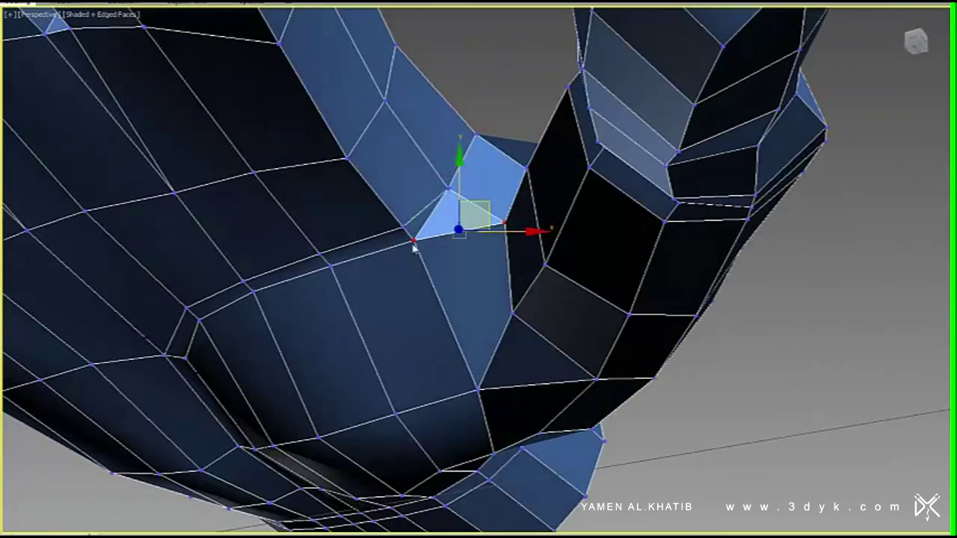
pyautogui.moveTo(413, 249)
pyautogui.keyDown('alt'); pyautogui.mouseDown(button='middle')
pyautogui.moveTo(478, 220)
pyautogui.moveTo(542, 215)
pyautogui.mouseUp(button='middle'); pyautogui.keyUp('alt')
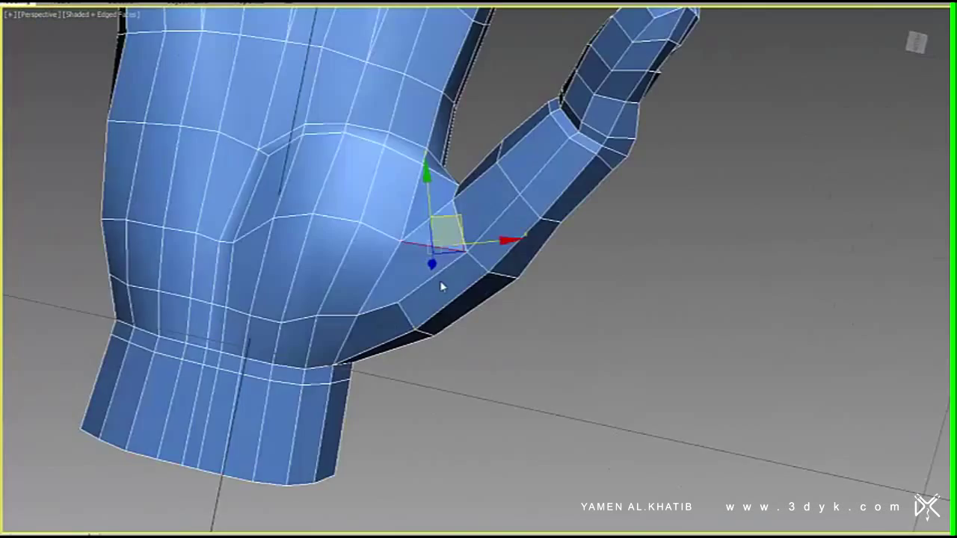
pyautogui.keyDown('alt'); pyautogui.moveTo(441, 286); pyautogui.dragTo(447, 281, button='middle'); pyautogui.keyUp('alt')
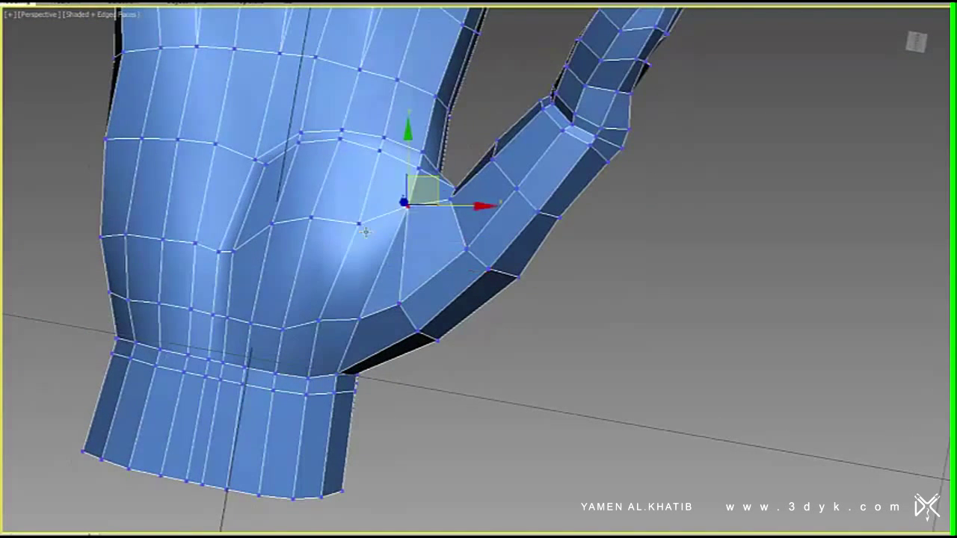
pyautogui.keyDown('alt'); pyautogui.moveTo(283, 232); pyautogui.dragTo(568, 407, button='middle'); pyautogui.keyUp('alt')
# - Toggle edged faces and wireframe while orbiting in close on the middle fingertip
pyautogui.scroll(-8, 568, 407)
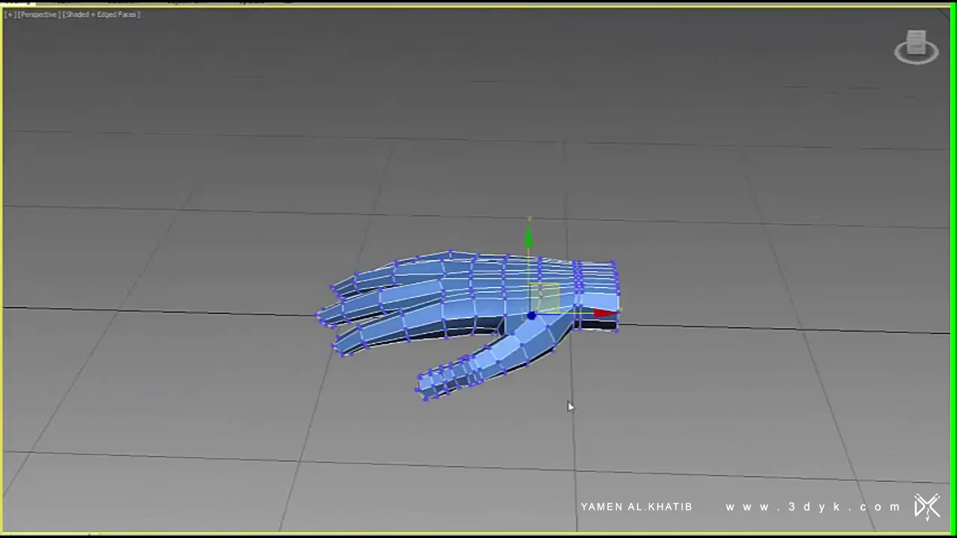
pyautogui.press('F4')
pyautogui.moveTo(521, 316)
pyautogui.keyDown('alt'); pyautogui.mouseDown(button='middle')
pyautogui.moveTo(517, 427)
pyautogui.moveTo(528, 388)
pyautogui.mouseUp(button='middle'); pyautogui.keyUp('alt')
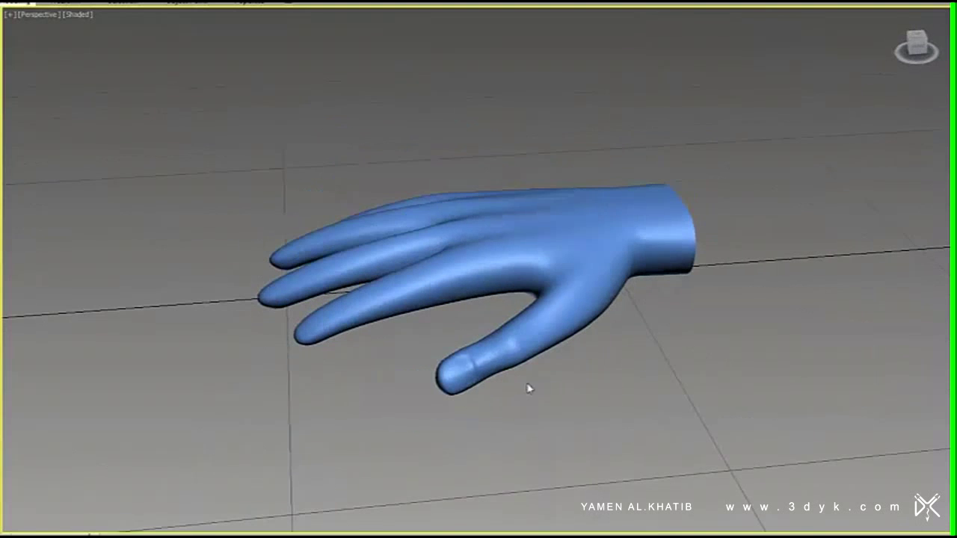
pyautogui.moveTo(645, 374)
pyautogui.keyDown('alt'); pyautogui.mouseDown(button='middle')
pyautogui.moveTo(508, 292)
pyautogui.moveTo(417, 434)
pyautogui.mouseUp(button='middle'); pyautogui.keyUp('alt')
pyautogui.moveTo(495, 338); pyautogui.dragTo(447, 267, button='middle')
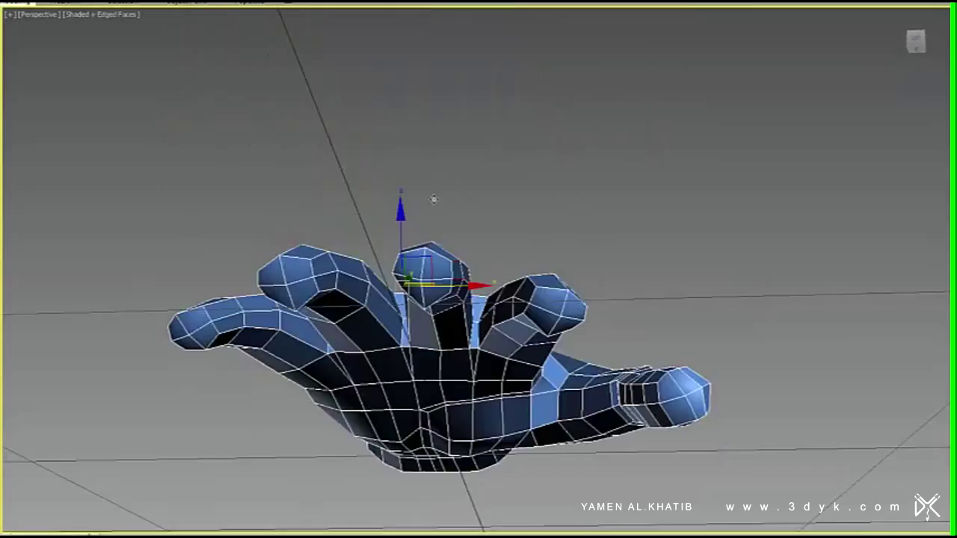
pyautogui.moveTo(434, 199)
pyautogui.keyDown('alt'); pyautogui.mouseDown(button='middle')
pyautogui.moveTo(438, 252)
pyautogui.moveTo(483, 280)
pyautogui.mouseUp(button='middle'); pyautogui.keyUp('alt')
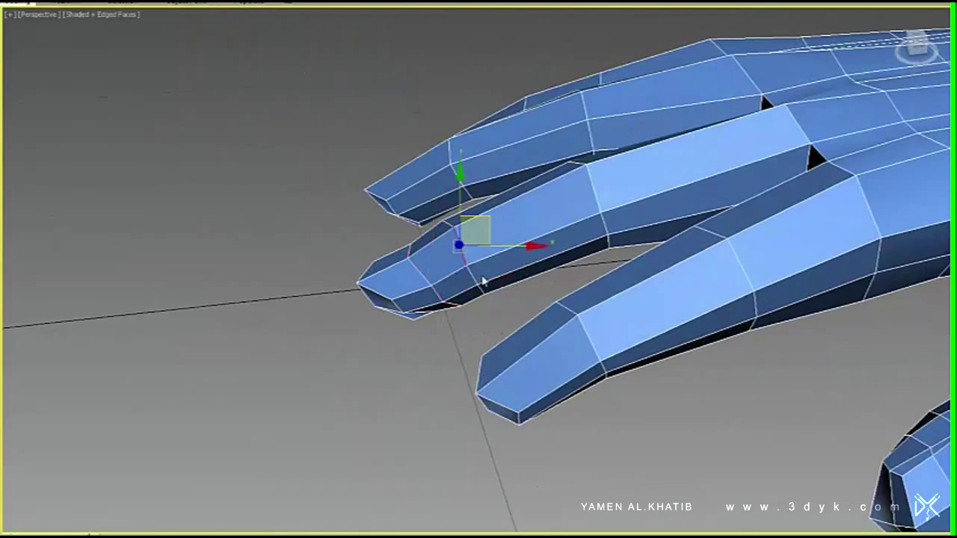
pyautogui.scroll(-2, 550, 240)
pyautogui.moveTo(549, 240)
pyautogui.keyDown('alt'); pyautogui.mouseDown(button='middle')
pyautogui.moveTo(540, 217)
pyautogui.moveTo(543, 168)
pyautogui.moveTo(656, 142)
pyautogui.moveTo(569, 247)
pyautogui.moveTo(538, 302)
pyautogui.moveTo(637, 321)
pyautogui.moveTo(620, 351)
pyautogui.mouseUp(button='middle'); pyautogui.keyUp('alt')
pyautogui.press('F3')
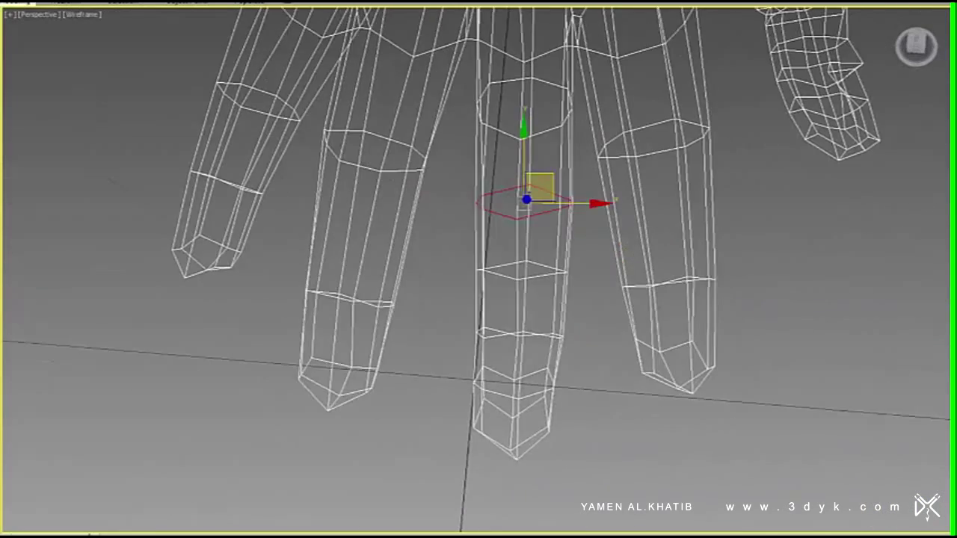
pyautogui.press('F3')
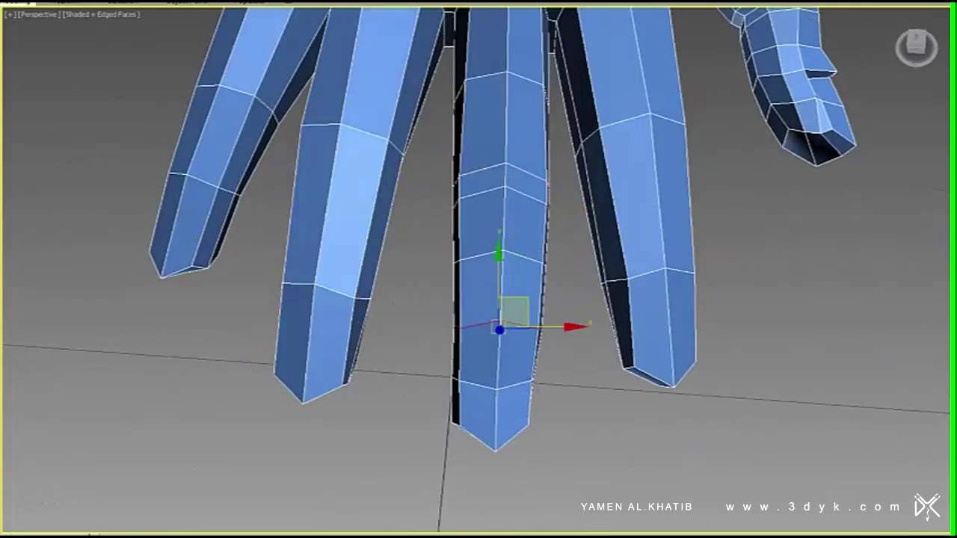
# - Confirm the chamfer on the middle finger's edge loop and orbit to inspect the new loops
pyautogui.click(483, 332)
pyautogui.keyDown('alt'); pyautogui.moveTo(483, 334); pyautogui.dragTo(524, 225, button='middle'); pyautogui.keyUp('alt')
pyautogui.scroll(3, 533, 164)
pyautogui.moveTo(533, 164)
pyautogui.keyDown('alt'); pyautogui.mouseDown(button='middle')
pyautogui.moveTo(503, 225)
pyautogui.moveTo(548, 228)
pyautogui.moveTo(538, 154)
pyautogui.moveTo(544, 219)
pyautogui.mouseUp(button='middle'); pyautogui.keyUp('alt')
pyautogui.scroll(-3, 538, 154)
pyautogui.moveTo(484, 237)
pyautogui.keyDown('alt'); pyautogui.mouseDown(button='middle')
pyautogui.moveTo(416, 240)
pyautogui.moveTo(385, 162)
pyautogui.moveTo(374, 160)
pyautogui.mouseUp(button='middle'); pyautogui.keyUp('alt')
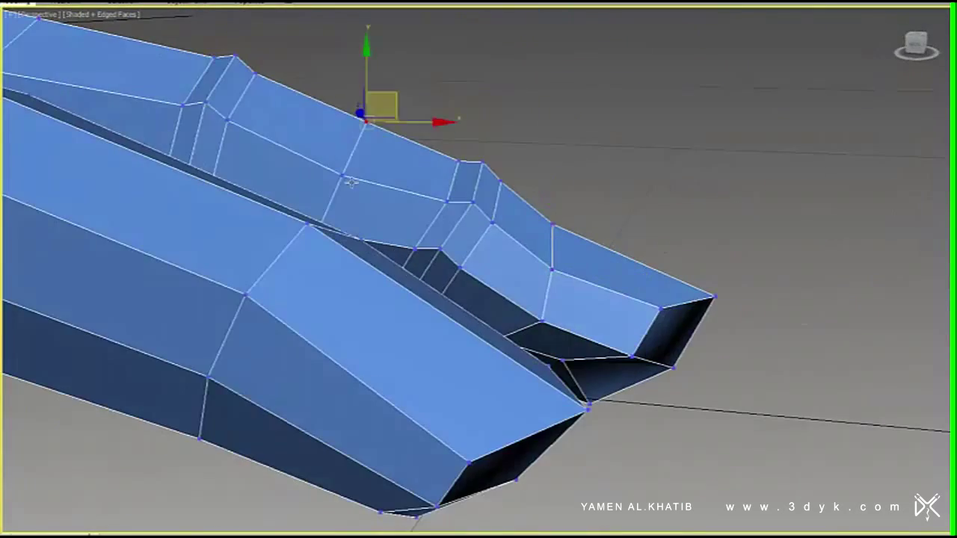
pyautogui.scroll(3, 423, 204)
pyautogui.scroll(-3, 422, 203)
pyautogui.keyDown('alt'); pyautogui.moveTo(423, 203); pyautogui.dragTo(509, 413, button='middle'); pyautogui.keyUp('alt')
# - Orbit under and around the palm and fingertips, switching to wireframe to inspect them
pyautogui.scroll(3, 509, 414)
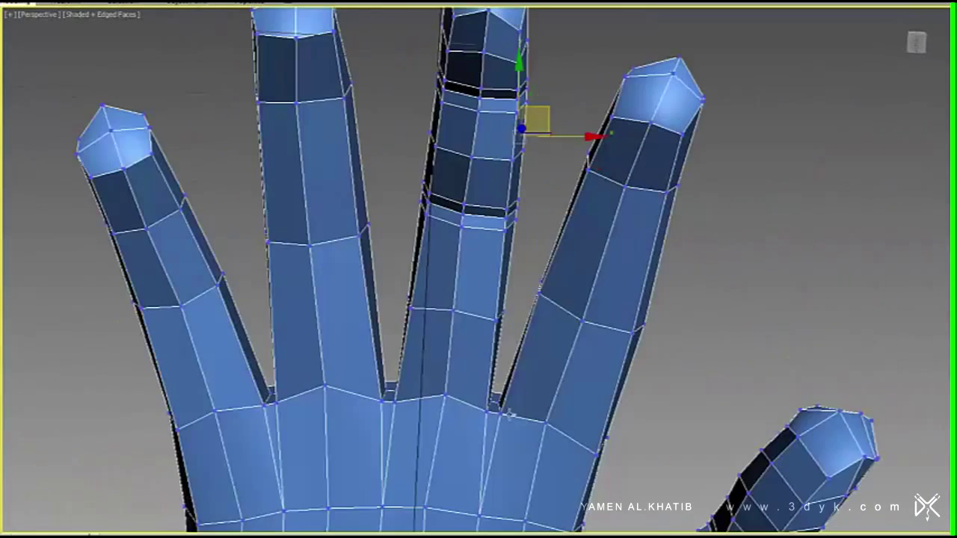
pyautogui.keyDown('alt'); pyautogui.moveTo(594, 474); pyautogui.dragTo(411, 362, button='middle'); pyautogui.keyUp('alt')
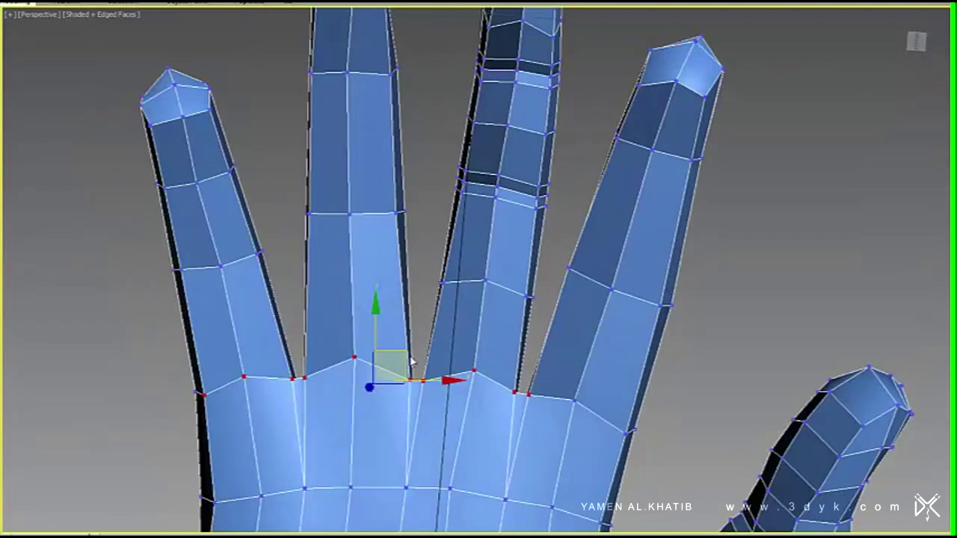
pyautogui.keyDown('alt'); pyautogui.moveTo(551, 346); pyautogui.dragTo(594, 342, button='middle'); pyautogui.keyUp('alt')
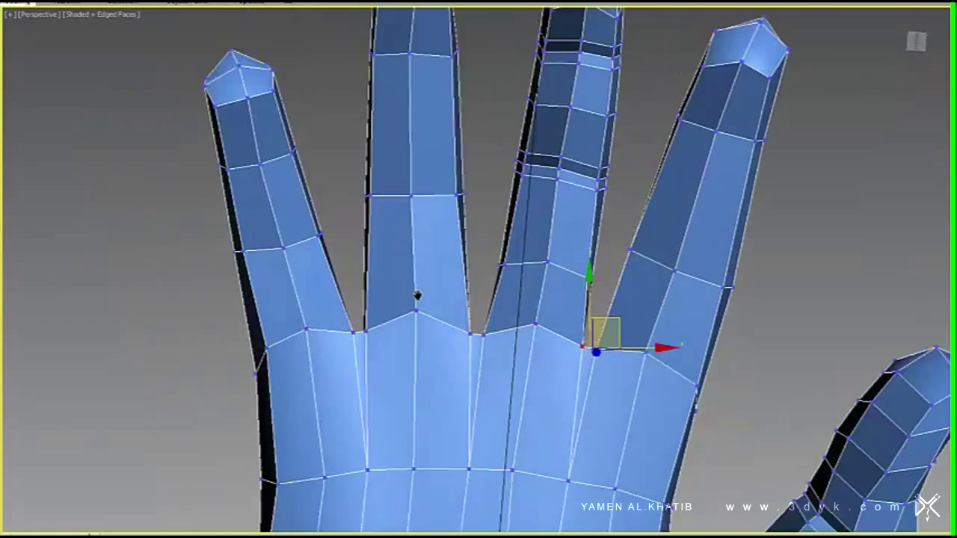
pyautogui.scroll(2, 492, 275)
pyautogui.moveTo(394, 453)
pyautogui.keyDown('alt'); pyautogui.mouseDown(button='middle')
pyautogui.moveTo(449, 314)
pyautogui.moveTo(414, 265)
pyautogui.moveTo(515, 294)
pyautogui.moveTo(522, 258)
pyautogui.moveTo(430, 362)
pyautogui.moveTo(361, 297)
pyautogui.moveTo(366, 359)
pyautogui.moveTo(525, 265)
pyautogui.mouseUp(button='middle'); pyautogui.keyUp('alt')
pyautogui.press('F3')
pyautogui.press('F3')
pyautogui.keyDown('alt'); pyautogui.moveTo(573, 348); pyautogui.dragTo(249, 14, button='middle'); pyautogui.keyUp('alt')
pyautogui.moveTo(538, 343)
pyautogui.keyDown('alt'); pyautogui.mouseDown(button='middle')
pyautogui.moveTo(684, 373)
pyautogui.moveTo(616, 341)
pyautogui.mouseUp(button='middle'); pyautogui.keyUp('alt')
pyautogui.moveTo(479, 288)
pyautogui.keyDown('alt'); pyautogui.mouseDown(button='middle')
pyautogui.moveTo(557, 320)
pyautogui.moveTo(673, 80)
pyautogui.moveTo(720, 180)
pyautogui.mouseUp(button='middle'); pyautogui.keyUp('alt')
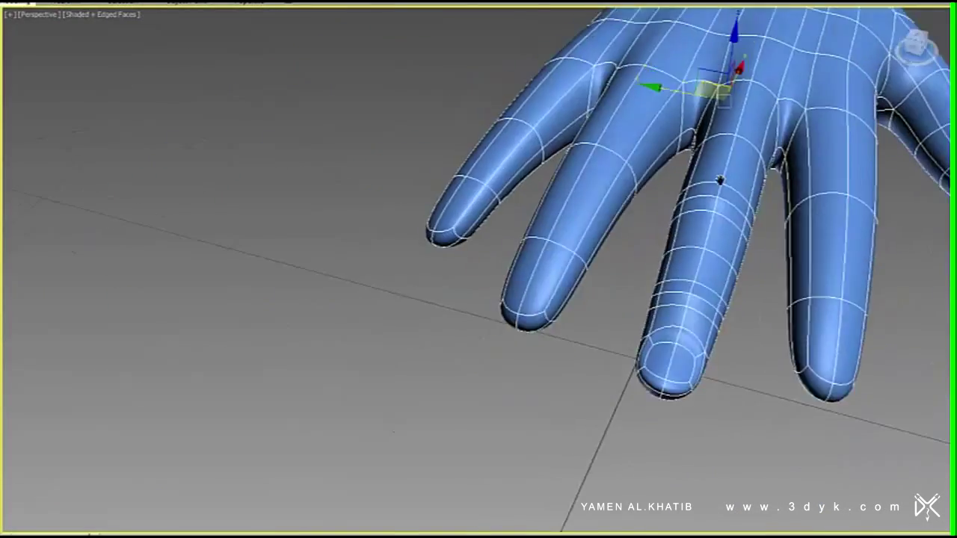
# - Preview the hand smoothed with its control cage (Ctrl+Q) and orbit to the finger's side
pyautogui.scroll(5, 613, 311)
pyautogui.moveTo(479, 270)
pyautogui.keyDown('alt'); pyautogui.mouseDown(button='middle')
pyautogui.moveTo(336, 149)
pyautogui.moveTo(254, 29)
pyautogui.mouseUp(button='middle'); pyautogui.keyUp('alt')
pyautogui.hotkey('ctrl', 'q')
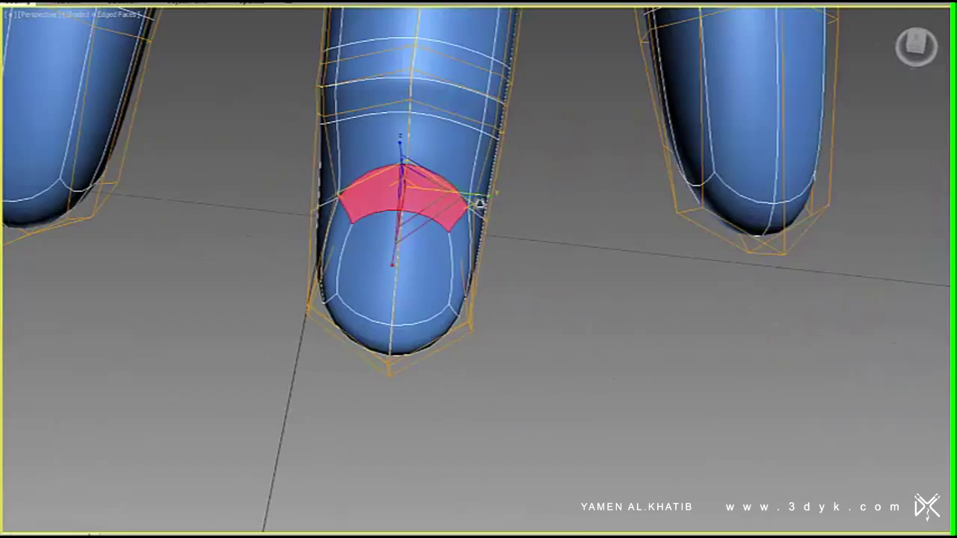
pyautogui.keyDown('alt'); pyautogui.moveTo(404, 250); pyautogui.dragTo(372, 192, button='middle'); pyautogui.keyUp('alt')
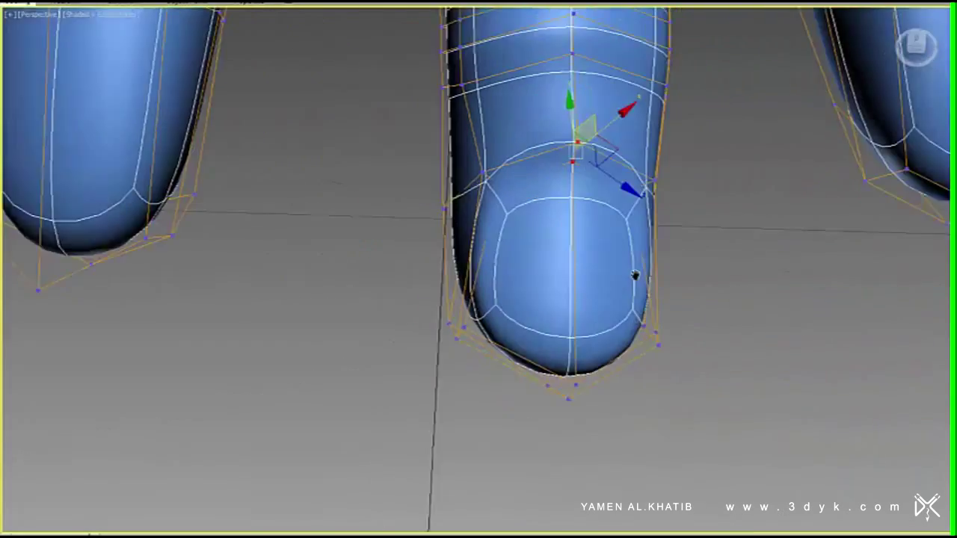
pyautogui.keyDown('alt'); pyautogui.moveTo(582, 275); pyautogui.dragTo(866, 261, button='middle'); pyautogui.keyUp('alt')
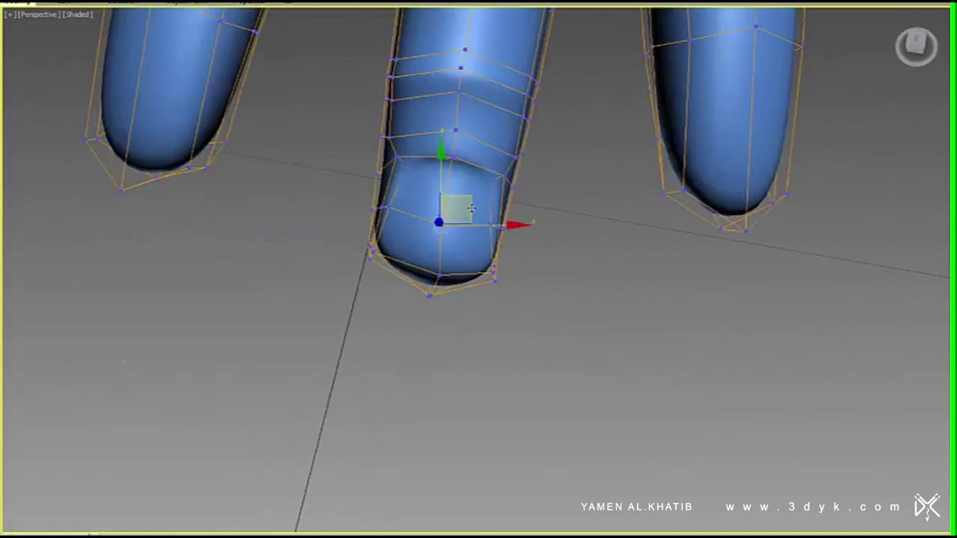
# - Toggle wireframe and orbit to a close frontal view of the middle fingertip
pyautogui.press('F3')
pyautogui.press('F3')
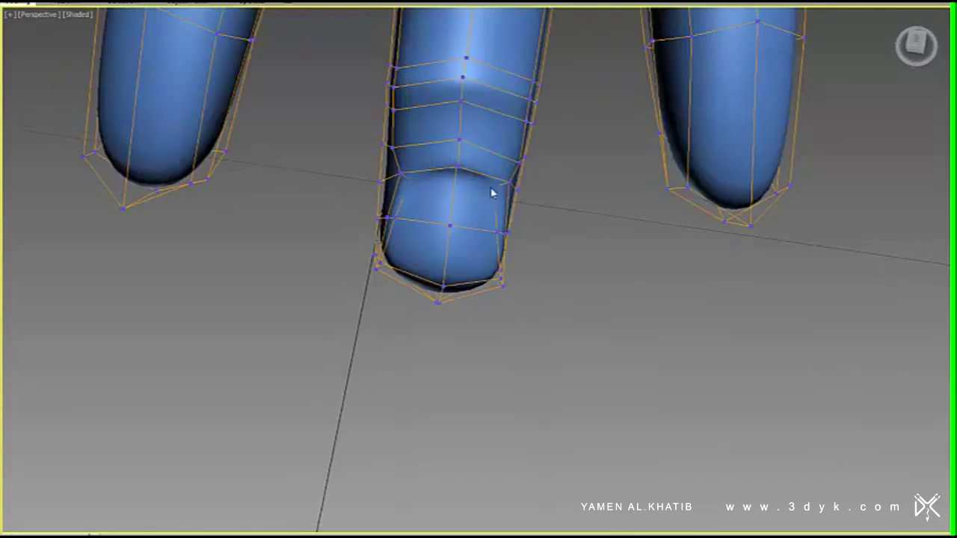
pyautogui.moveTo(536, 173)
pyautogui.keyDown('alt'); pyautogui.mouseDown(button='middle')
pyautogui.moveTo(662, 296)
pyautogui.moveTo(439, 317)
pyautogui.mouseUp(button='middle'); pyautogui.keyUp('alt')
pyautogui.scroll(-5, 439, 317)
pyautogui.scroll(-5, 548, 273)
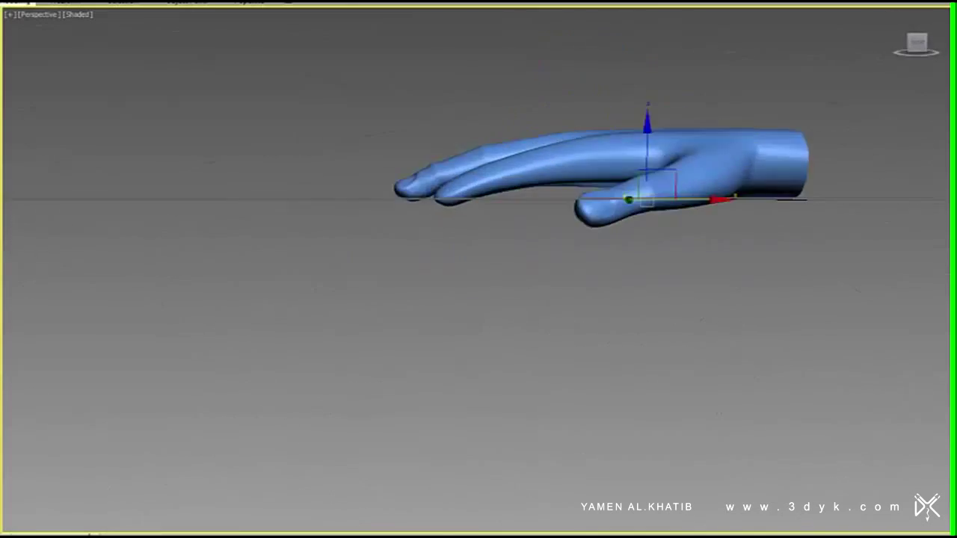
pyautogui.scroll(5, 484, 228)
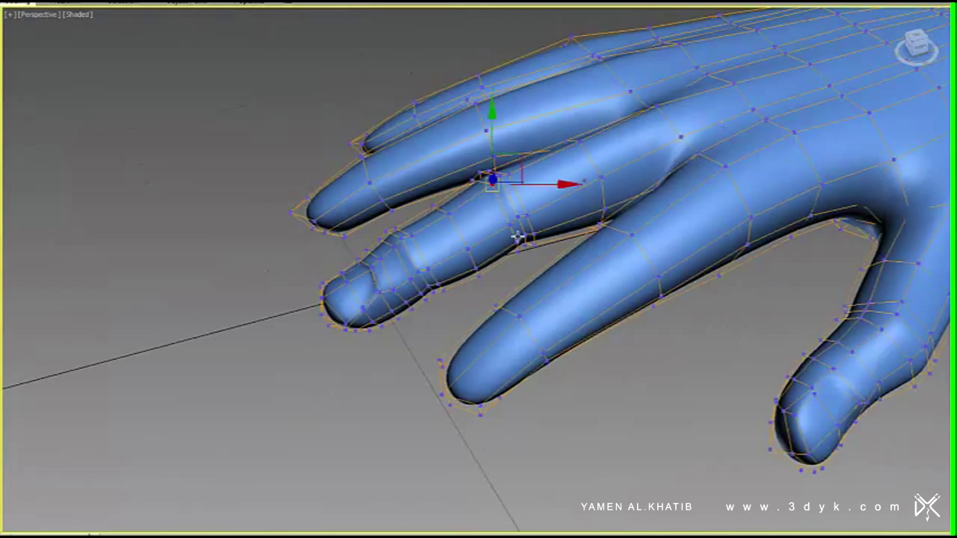
pyautogui.keyDown('alt'); pyautogui.moveTo(518, 237); pyautogui.dragTo(526, 205, button='middle'); pyautogui.keyUp('alt')
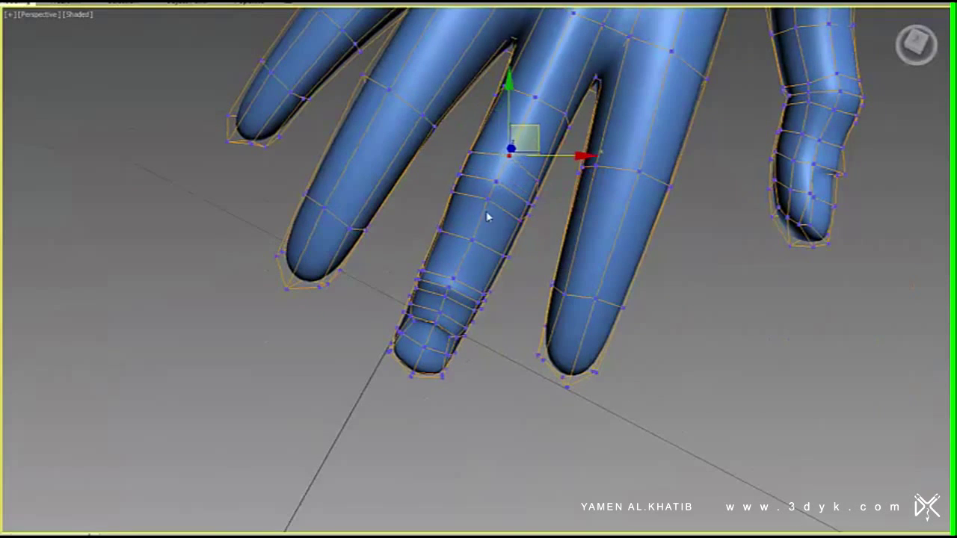
pyautogui.moveTo(452, 306)
pyautogui.keyDown('alt'); pyautogui.mouseDown(button='middle')
pyautogui.moveTo(374, 257)
pyautogui.moveTo(561, 307)
pyautogui.moveTo(533, 359)
pyautogui.moveTo(620, 259)
pyautogui.moveTo(617, 222)
pyautogui.moveTo(560, 250)
pyautogui.moveTo(526, 362)
pyautogui.moveTo(508, 211)
pyautogui.mouseUp(button='middle'); pyautogui.keyUp('alt')
pyautogui.moveTo(509, 210); pyautogui.dragTo(436, 239)
# - Select the middle fingertip's tip vertices, checking them in wireframe
pyautogui.keyDown('alt'); pyautogui.moveTo(561, 234); pyautogui.dragTo(526, 341, button='middle'); pyautogui.keyUp('alt')
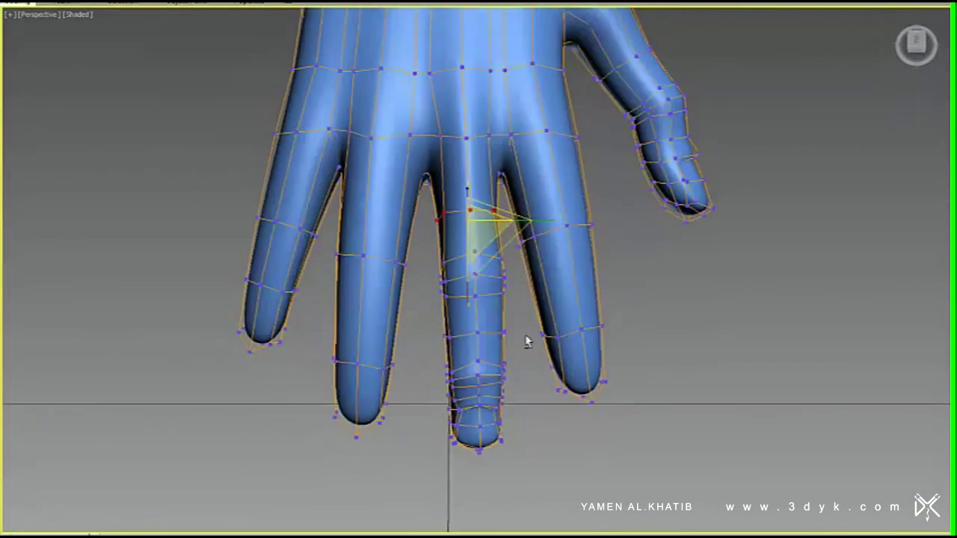
pyautogui.scroll(3, 448, 336)
pyautogui.scroll(3, 448, 314)
pyautogui.press('F3')
pyautogui.moveTo(391, 250); pyautogui.dragTo(557, 368)
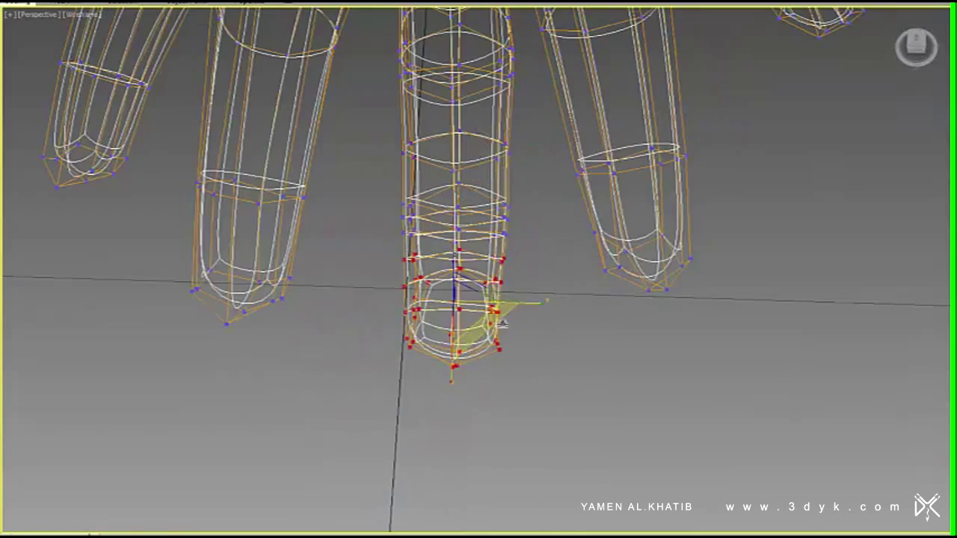
pyautogui.press('F3')
# - Orbit around the whole smoothed hand from side and top to review the fingertip
pyautogui.scroll(-3, 534, 311)
pyautogui.keyDown('alt'); pyautogui.moveTo(533, 312); pyautogui.dragTo(508, 199, button='middle'); pyautogui.keyUp('alt')
pyautogui.scroll(3, 508, 199)
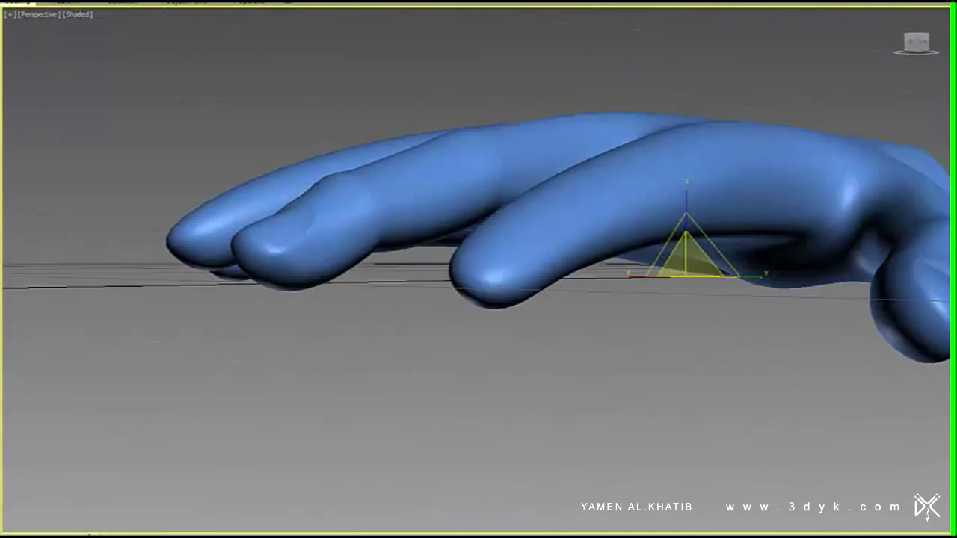
pyautogui.scroll(-3, 594, 224)
pyautogui.keyDown('alt'); pyautogui.moveTo(594, 224); pyautogui.dragTo(594, 310, button='middle'); pyautogui.keyUp('alt')
pyautogui.moveTo(487, 412)
pyautogui.keyDown('alt'); pyautogui.mouseDown(button='middle')
pyautogui.moveTo(506, 367)
pyautogui.moveTo(641, 316)
pyautogui.moveTo(757, 193)
pyautogui.moveTo(920, 307)
pyautogui.mouseUp(button='middle'); pyautogui.keyUp('alt')
pyautogui.scroll(3, 757, 193)
# - Orbit and zoom around the hand, forearm and upper body to frame the arm
pyautogui.scroll(-5, 920, 306)
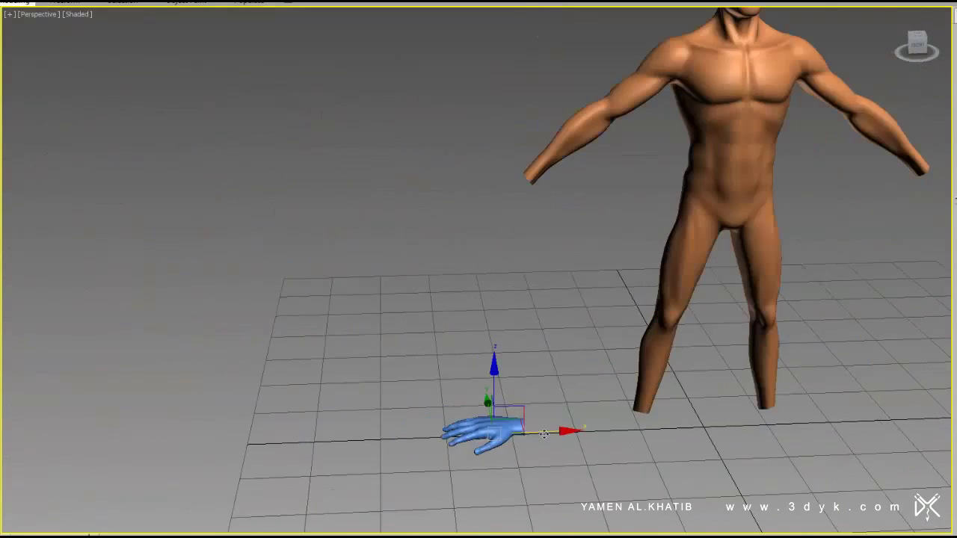
pyautogui.scroll(5, 536, 201)
pyautogui.keyDown('alt'); pyautogui.moveTo(536, 201); pyautogui.dragTo(480, 263, button='middle'); pyautogui.keyUp('alt')
pyautogui.scroll(-2, 535, 343)
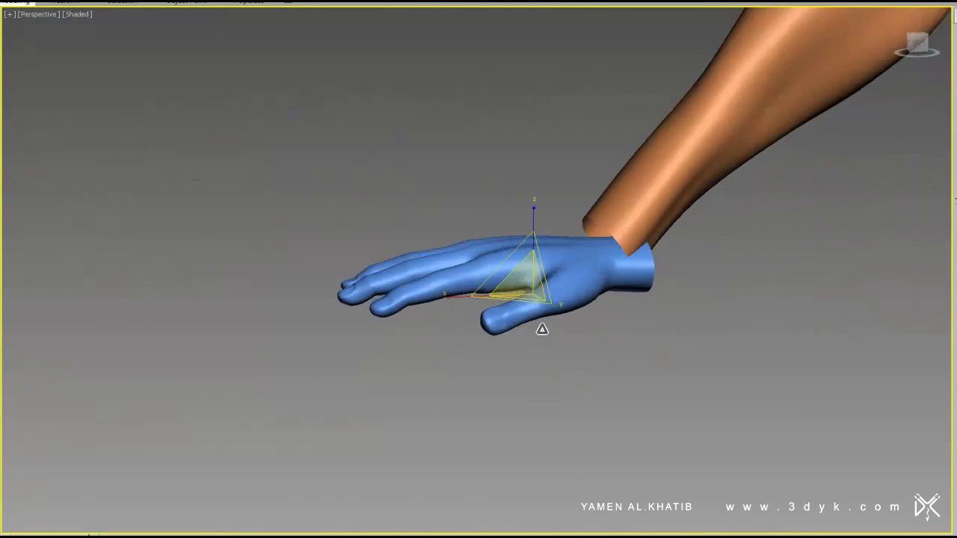
pyautogui.keyDown('alt'); pyautogui.moveTo(535, 343); pyautogui.dragTo(228, 10, button='middle'); pyautogui.keyUp('alt')
pyautogui.scroll(-2, 488, 272)
pyautogui.moveTo(487, 272)
pyautogui.keyDown('alt'); pyautogui.mouseDown(button='middle')
pyautogui.moveTo(559, 341)
pyautogui.moveTo(424, 228)
pyautogui.mouseUp(button='middle'); pyautogui.keyUp('alt')
pyautogui.moveTo(527, 278)
pyautogui.keyDown('alt'); pyautogui.mouseDown(button='middle')
pyautogui.moveTo(568, 284)
pyautogui.moveTo(493, 278)
pyautogui.mouseUp(button='middle'); pyautogui.keyUp('alt')
pyautogui.scroll(-3, 494, 279)
pyautogui.scroll(3, 493, 278)
pyautogui.scroll(-3, 484, 280)
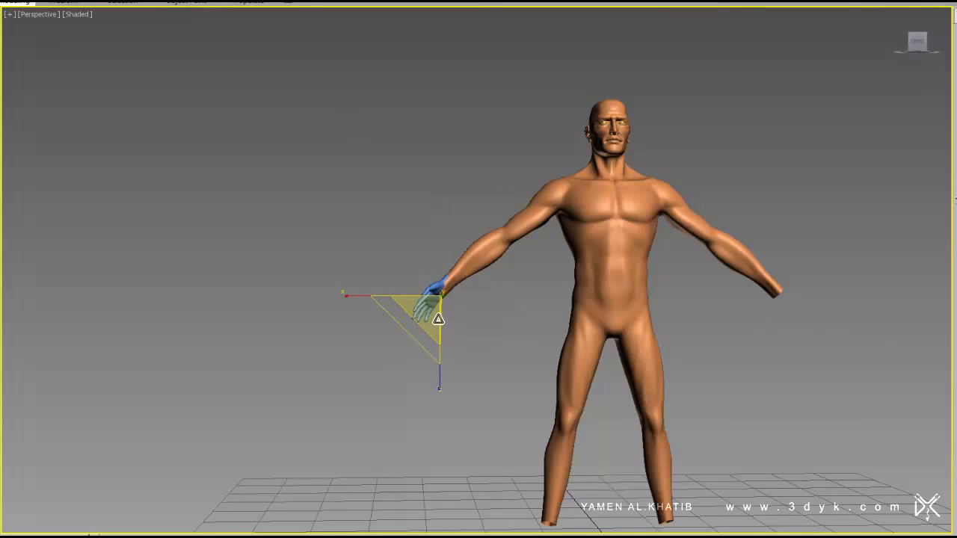
pyautogui.keyDown('alt'); pyautogui.moveTo(438, 320); pyautogui.dragTo(440, 331, button='middle'); pyautogui.keyUp('alt')
# - In the front view, select the hand and the body's wrist vertices for blending
pyautogui.press('f')
pyautogui.scroll(2, 510, 310)
pyautogui.scroll(-1, 511, 310)
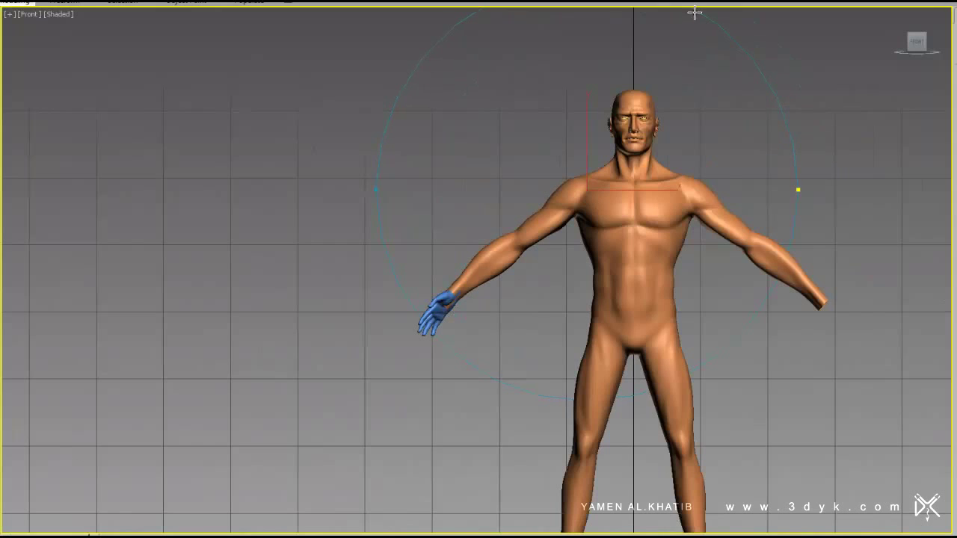
pyautogui.scroll(2, 560, 310)
pyautogui.click(430, 314)
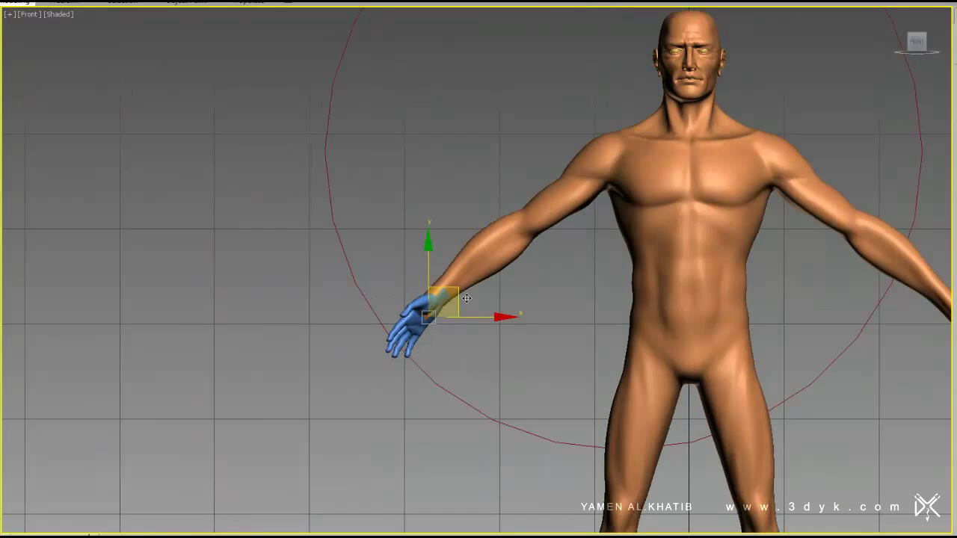
pyautogui.click(422, 318)
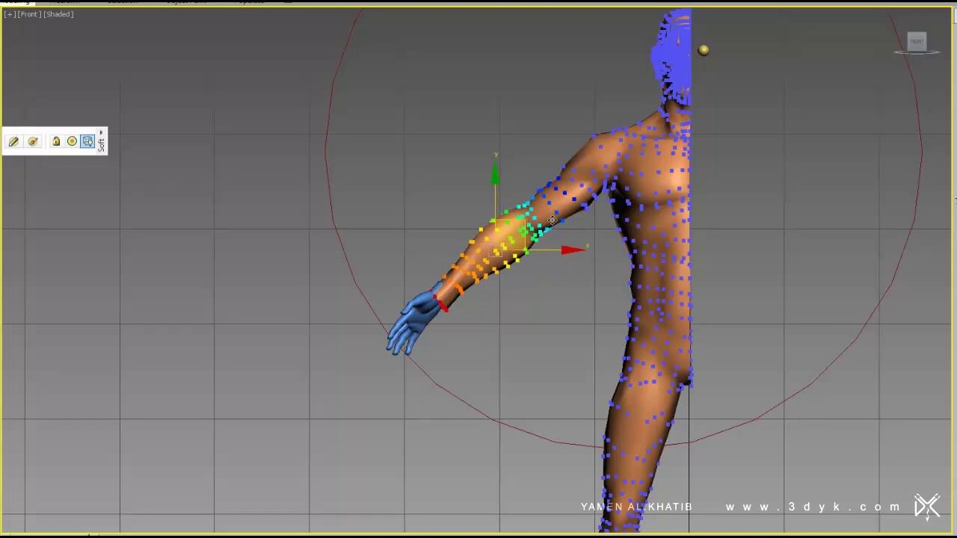
# - Return to the perspective view, shaded with edged faces, and orbit around the wrist
pyautogui.scroll(-2, 564, 232)
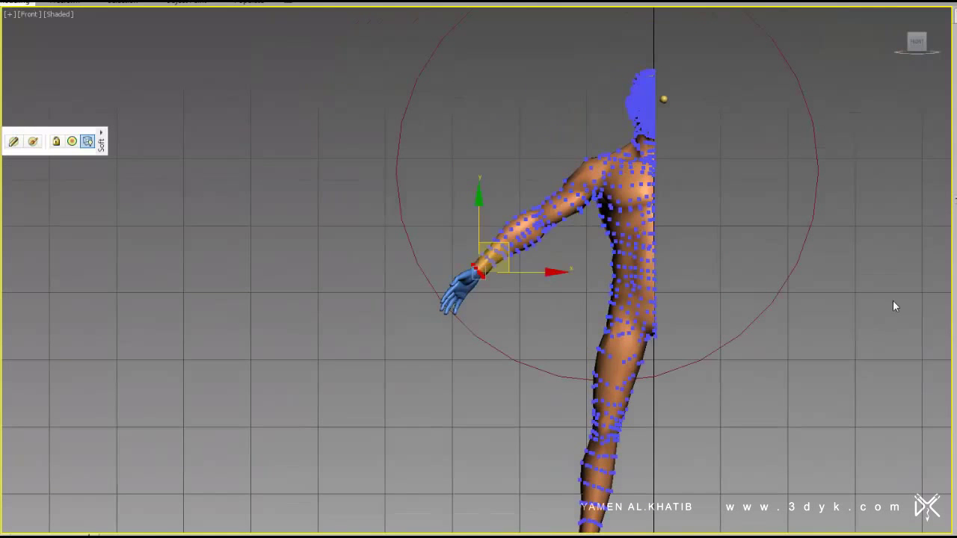
pyautogui.scroll(3, 499, 303)
pyautogui.scroll(3, 499, 303)
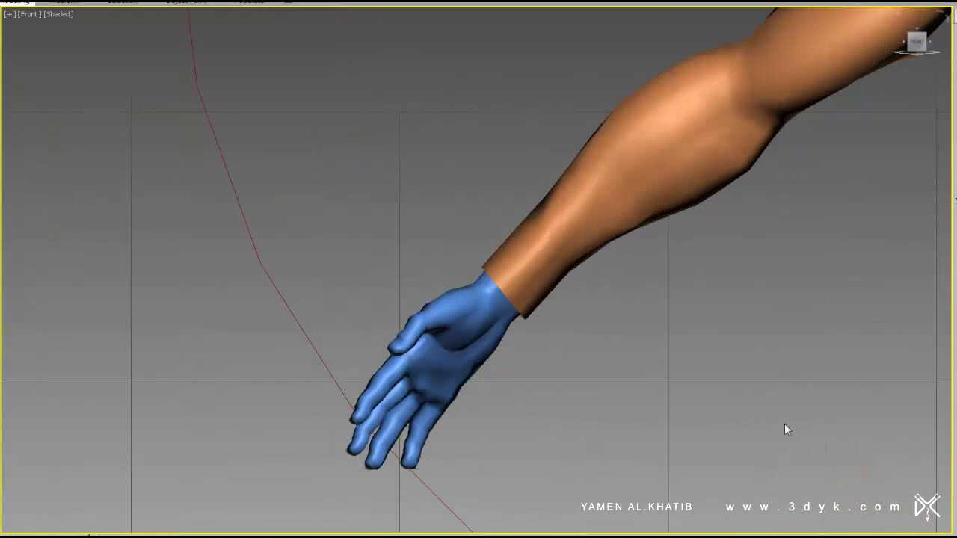
pyautogui.press('p')
pyautogui.press('F3')
pyautogui.moveTo(491, 384)
pyautogui.keyDown('alt'); pyautogui.mouseDown(button='middle')
pyautogui.moveTo(584, 314)
pyautogui.moveTo(574, 310)
pyautogui.moveTo(624, 287)
pyautogui.moveTo(572, 200)
pyautogui.moveTo(363, 295)
pyautogui.moveTo(322, 374)
pyautogui.moveTo(696, 237)
pyautogui.mouseUp(button='middle'); pyautogui.keyUp('alt')
pyautogui.press('F3')
pyautogui.press('F4')
# - Snap the hand's wrist border vertices onto the matching forearm vertices
pyautogui.keyDown('alt'); pyautogui.moveTo(646, 213); pyautogui.dragTo(419, 246, button='middle'); pyautogui.keyUp('alt')
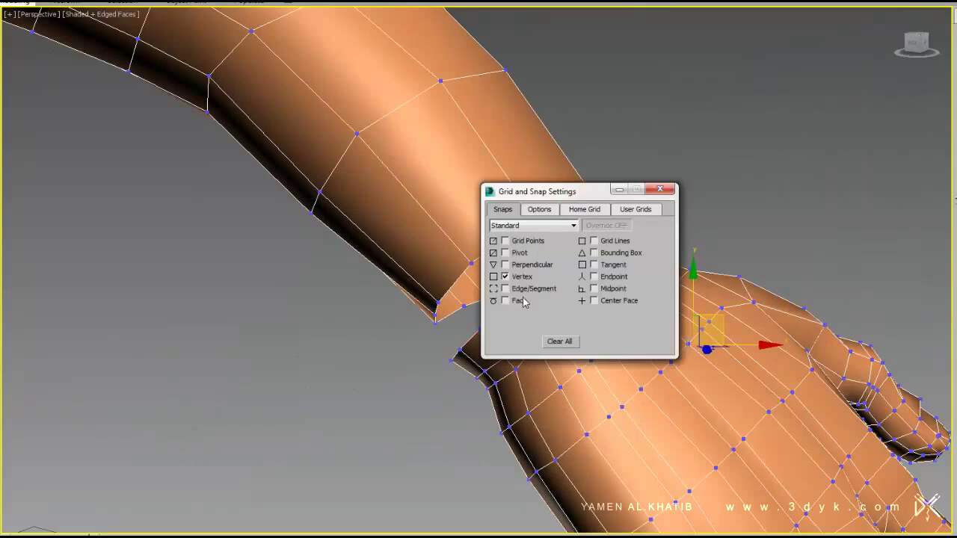
pyautogui.moveTo(553, 191); pyautogui.dragTo(750, 56)
pyautogui.moveTo(449, 299)
pyautogui.keyDown('alt'); pyautogui.mouseDown(button='middle')
pyautogui.moveTo(419, 314)
pyautogui.moveTo(479, 331)
pyautogui.mouseUp(button='middle'); pyautogui.keyUp('alt')
pyautogui.scroll(3, 418, 314)
pyautogui.scroll(3, 441, 317)
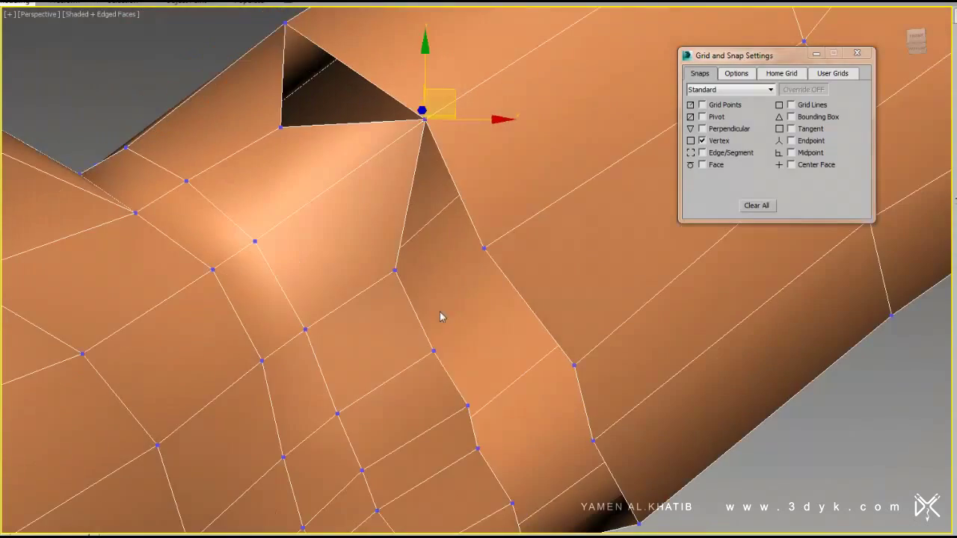
pyautogui.keyDown('alt'); pyautogui.moveTo(486, 255); pyautogui.dragTo(427, 356, button='middle'); pyautogui.keyUp('alt')
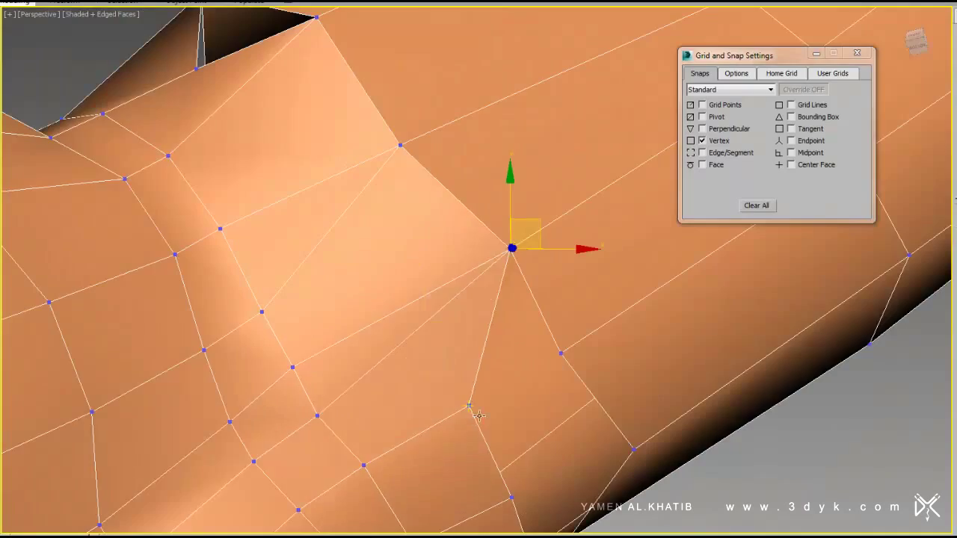
# - Select the open border around the wrist gap in Border mode
pyautogui.scroll(-3, 478, 416)
pyautogui.moveTo(541, 406)
pyautogui.keyDown('alt'); pyautogui.mouseDown(button='middle')
pyautogui.moveTo(533, 391)
pyautogui.moveTo(508, 411)
pyautogui.moveTo(471, 340)
pyautogui.mouseUp(button='middle'); pyautogui.keyUp('alt')
pyautogui.scroll(-3, 533, 298)
pyautogui.moveTo(533, 298)
pyautogui.keyDown('alt'); pyautogui.mouseDown(button='middle')
pyautogui.moveTo(416, 306)
pyautogui.moveTo(465, 277)
pyautogui.mouseUp(button='middle'); pyautogui.keyUp('alt')
pyautogui.scroll(2, 466, 277)
pyautogui.click(857, 54)
pyautogui.press('3')
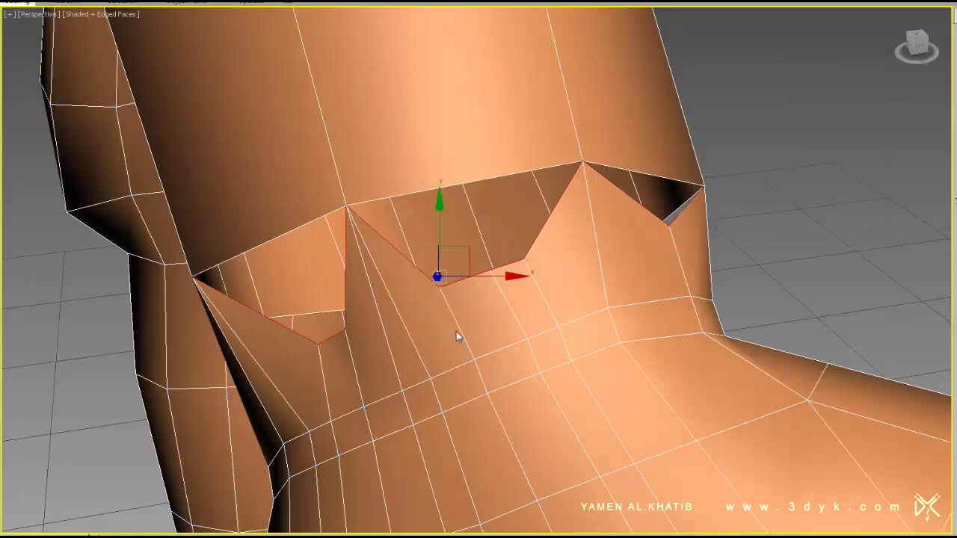
pyautogui.scroll(-3, 414, 333)
pyautogui.scroll(3, 588, 274)
# - Convert the wrist border to vertices and weld them together
pyautogui.keyDown('alt'); pyautogui.moveTo(588, 273); pyautogui.dragTo(637, 363, button='middle'); pyautogui.keyUp('alt')
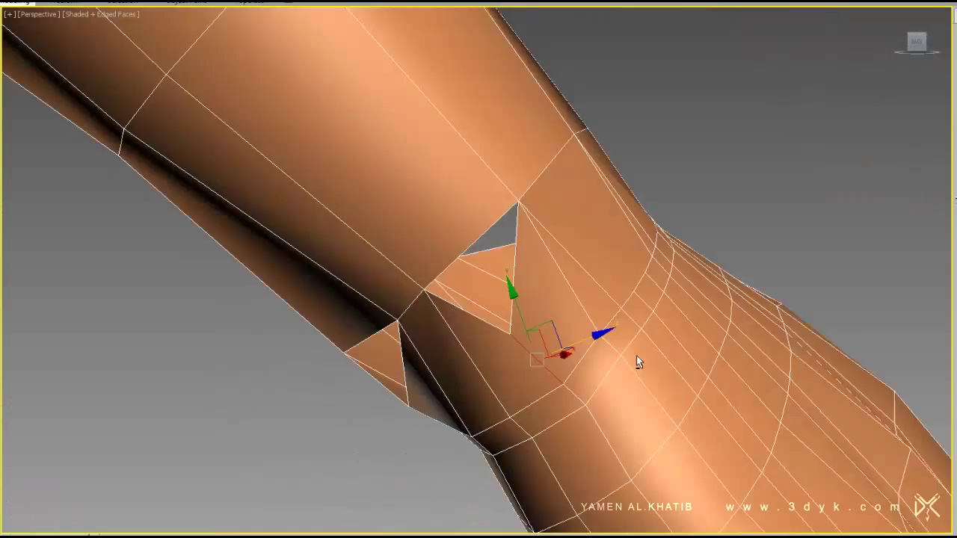
pyautogui.scroll(1, 524, 302)
pyautogui.moveTo(524, 302)
pyautogui.keyDown('alt'); pyautogui.mouseDown(button='middle')
pyautogui.moveTo(561, 228)
pyautogui.moveTo(604, 224)
pyautogui.moveTo(773, 277)
pyautogui.moveTo(581, 261)
pyautogui.mouseUp(button='middle'); pyautogui.keyUp('alt')
pyautogui.rightClick(581, 261)
pyautogui.click(552, 194)
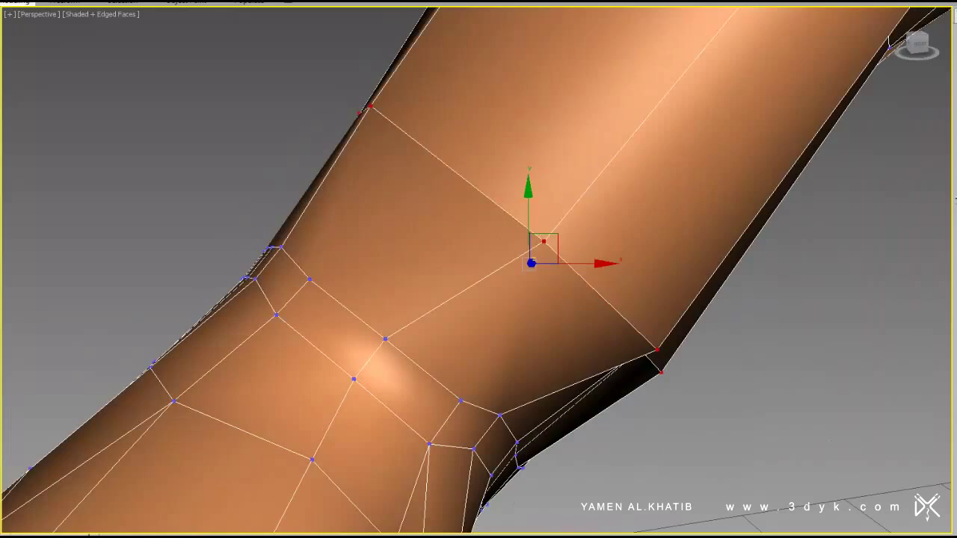
pyautogui.rightClick(601, 295)
pyautogui.click(582, 378)
# - Inspect the welded wrist band and select a vertex higher on the forearm
pyautogui.scroll(-4, 587, 286)
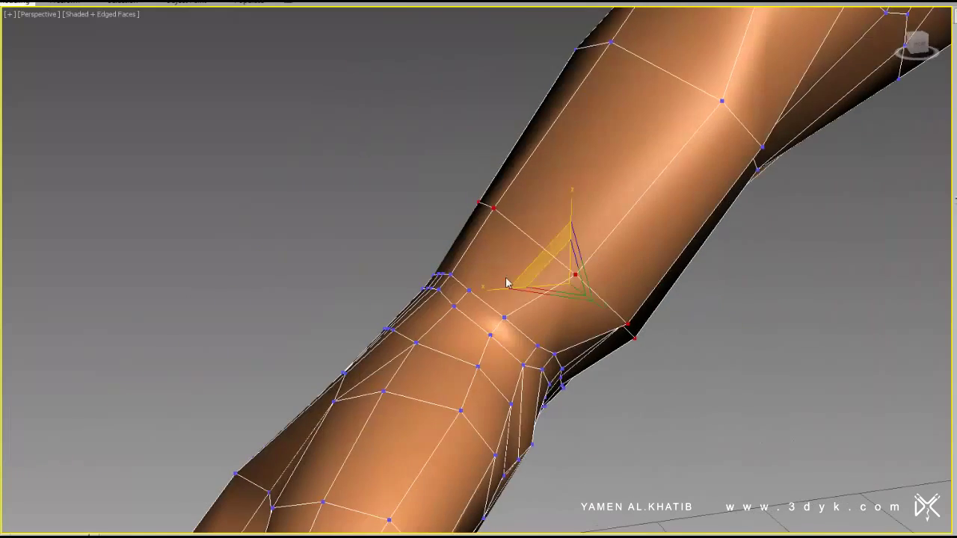
pyautogui.scroll(-5, 568, 246)
pyautogui.moveTo(593, 257)
pyautogui.keyDown('alt'); pyautogui.mouseDown(button='middle')
pyautogui.moveTo(587, 284)
pyautogui.moveTo(631, 336)
pyautogui.mouseUp(button='middle'); pyautogui.keyUp('alt')
pyautogui.scroll(5, 587, 284)
pyautogui.scroll(-4, 598, 254)
pyautogui.scroll(4, 583, 183)
pyautogui.click(618, 204)
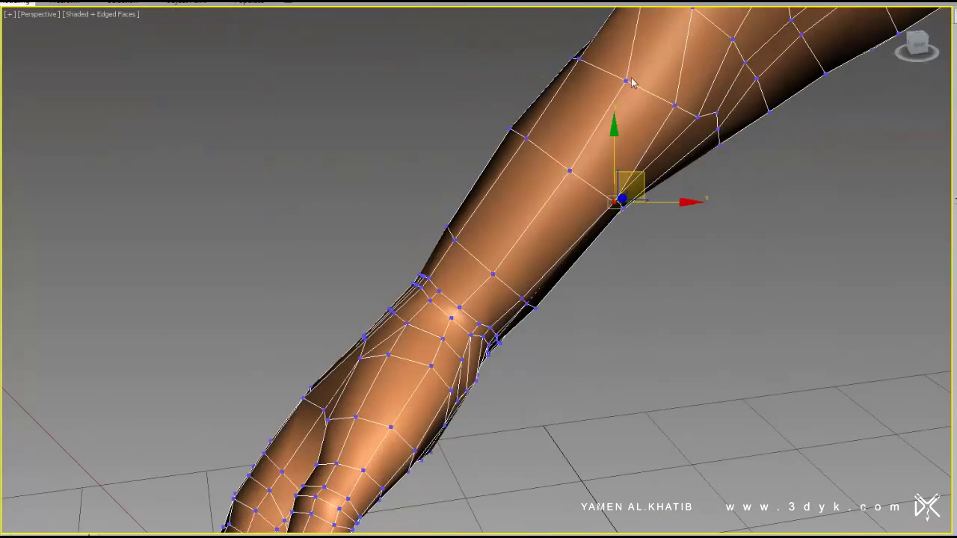
pyautogui.scroll(-4, 519, 138)
# - Select a forearm vertex and inspect the smoothed arm from several angles
pyautogui.scroll(4, 599, 370)
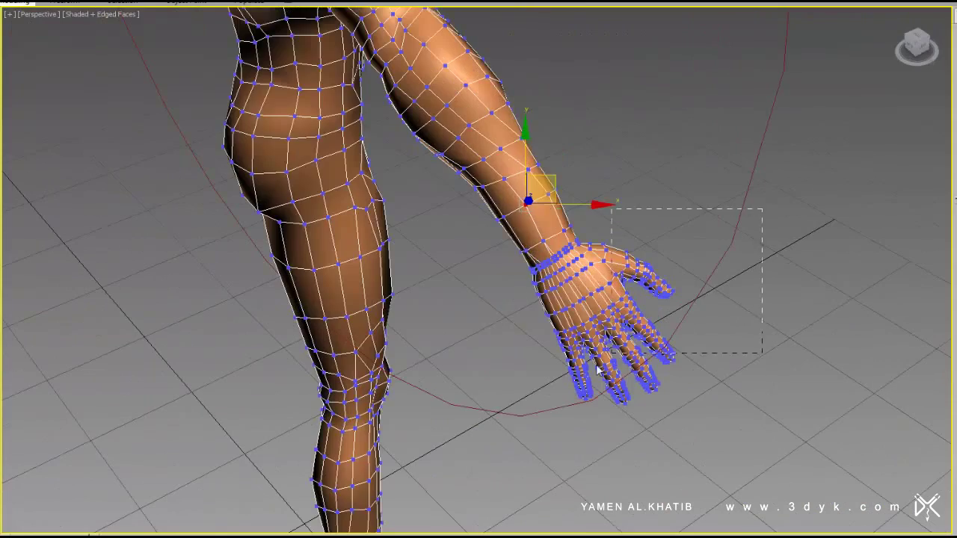
pyautogui.moveTo(553, 228)
pyautogui.keyDown('alt'); pyautogui.mouseDown(button='middle')
pyautogui.moveTo(532, 288)
pyautogui.moveTo(530, 254)
pyautogui.mouseUp(button='middle'); pyautogui.keyUp('alt')
pyautogui.click(530, 250)
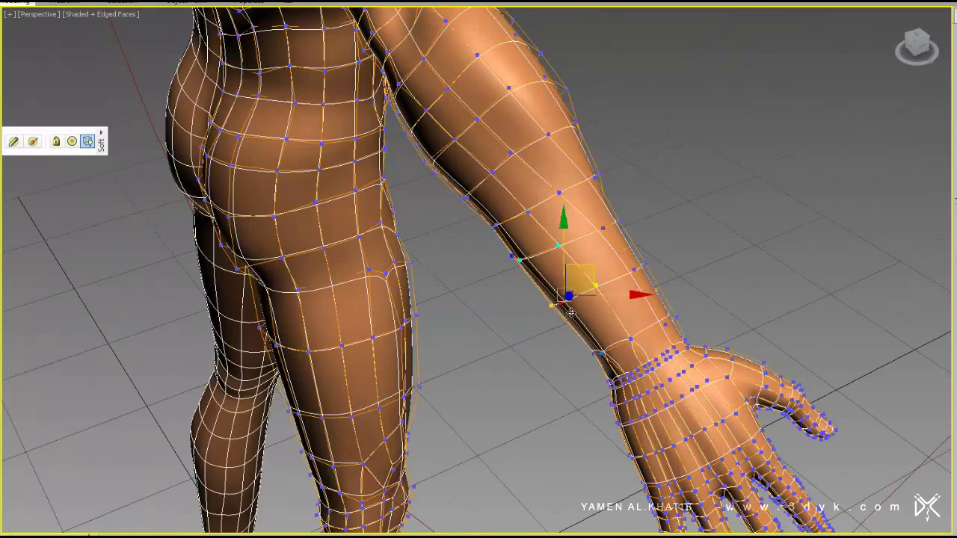
pyautogui.keyDown('alt'); pyautogui.moveTo(503, 224); pyautogui.dragTo(504, 262, button='middle'); pyautogui.keyUp('alt')
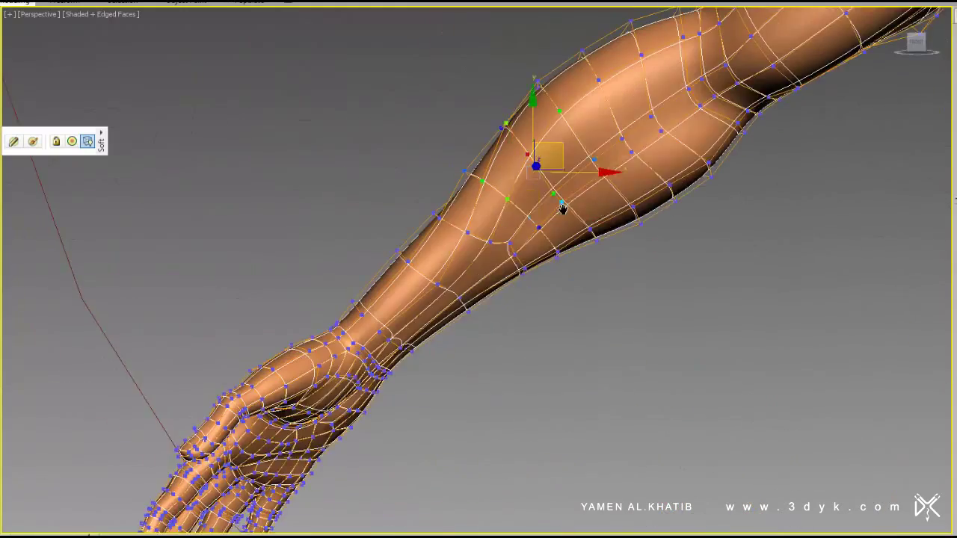
pyautogui.keyDown('alt'); pyautogui.moveTo(464, 308); pyautogui.dragTo(458, 267, button='middle'); pyautogui.keyUp('alt')
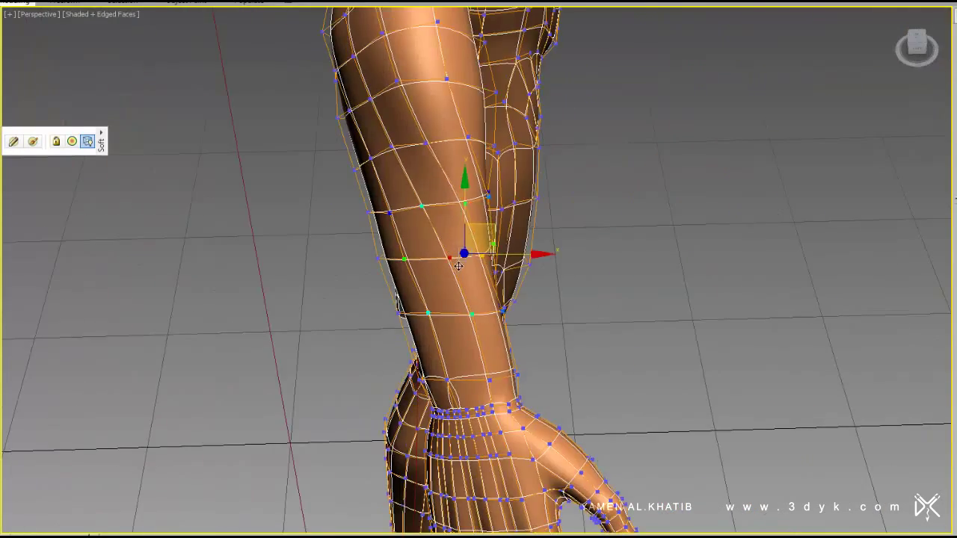
pyautogui.keyDown('alt'); pyautogui.moveTo(499, 207); pyautogui.dragTo(442, 262, button='middle'); pyautogui.keyUp('alt')
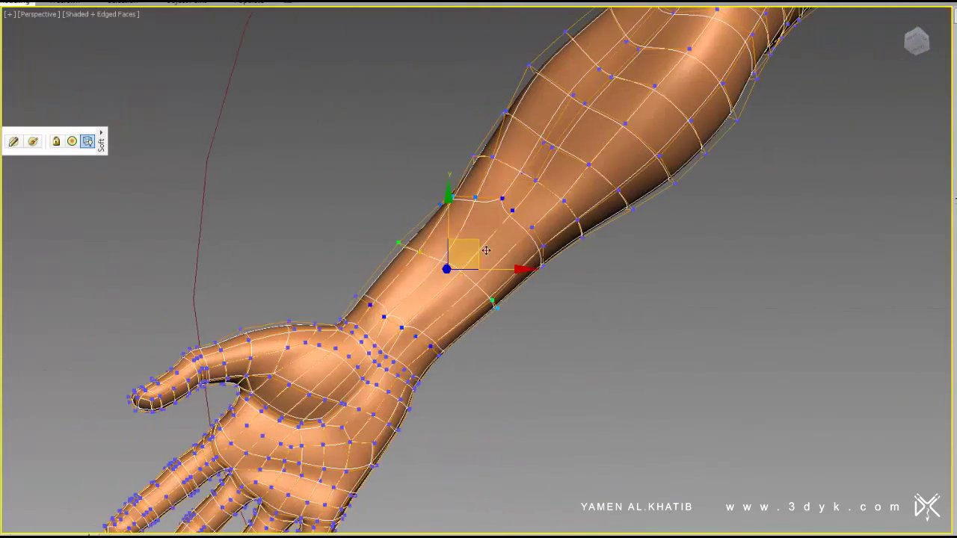
pyautogui.moveTo(369, 307)
pyautogui.keyDown('alt'); pyautogui.mouseDown(button='middle')
pyautogui.moveTo(444, 228)
pyautogui.moveTo(581, 278)
pyautogui.moveTo(572, 154)
pyautogui.moveTo(562, 128)
pyautogui.moveTo(519, 287)
pyautogui.mouseUp(button='middle'); pyautogui.keyUp('alt')
# - Pick wrist vertices to check the smooth blend of the hand into the forearm
pyautogui.scroll(2, 568, 261)
pyautogui.scroll(1, 586, 253)
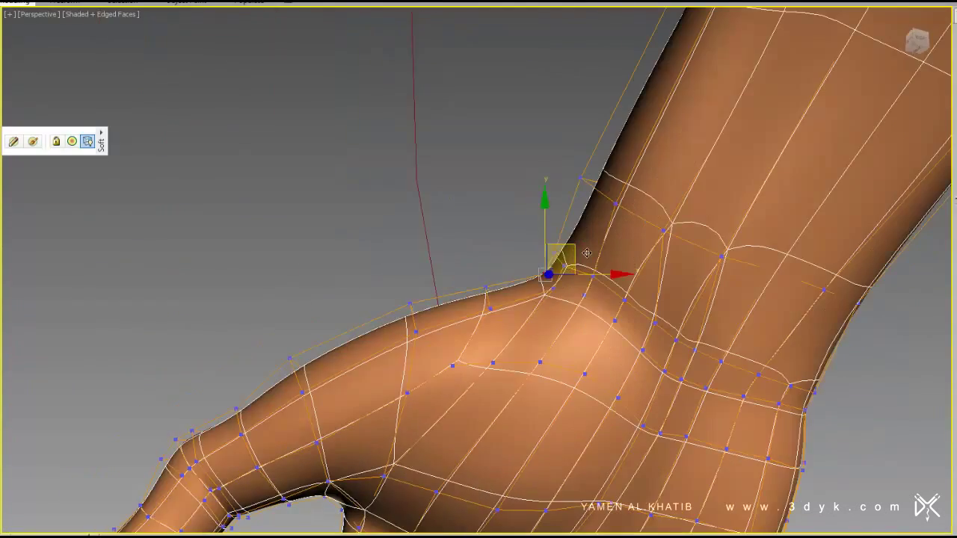
pyautogui.moveTo(554, 247)
pyautogui.keyDown('alt'); pyautogui.mouseDown(button='middle')
pyautogui.moveTo(650, 301)
pyautogui.moveTo(566, 257)
pyautogui.moveTo(561, 236)
pyautogui.moveTo(550, 270)
pyautogui.moveTo(578, 246)
pyautogui.moveTo(549, 348)
pyautogui.moveTo(462, 290)
pyautogui.moveTo(523, 247)
pyautogui.moveTo(478, 269)
pyautogui.mouseUp(button='middle'); pyautogui.keyUp('alt')
pyautogui.keyDown('alt'); pyautogui.moveTo(567, 308); pyautogui.dragTo(724, 323, button='middle'); pyautogui.keyUp('alt')
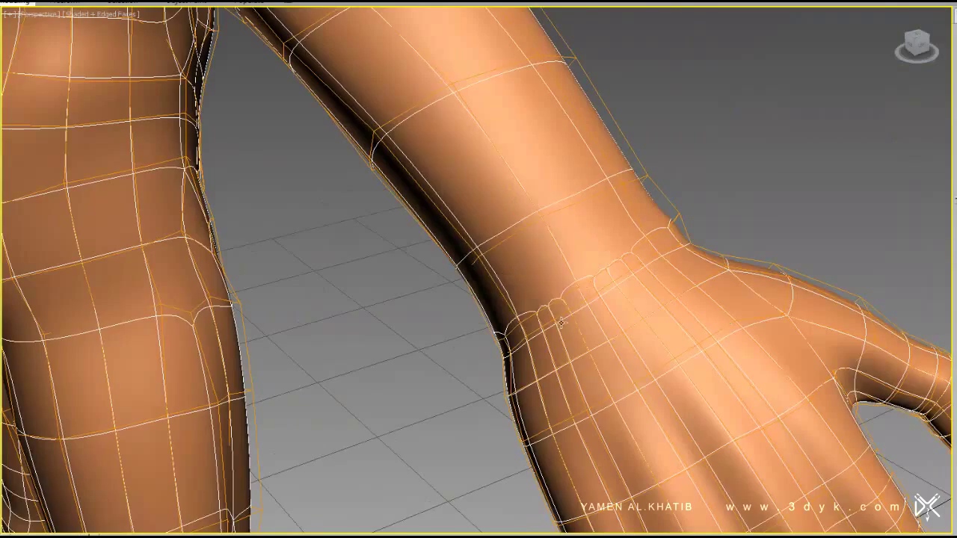
pyautogui.click(560, 322)
pyautogui.keyDown('alt'); pyautogui.moveTo(560, 323); pyautogui.dragTo(581, 333, button='middle'); pyautogui.keyUp('alt')
pyautogui.keyDown('alt'); pyautogui.moveTo(631, 275); pyautogui.dragTo(645, 262, button='middle'); pyautogui.keyUp('alt')
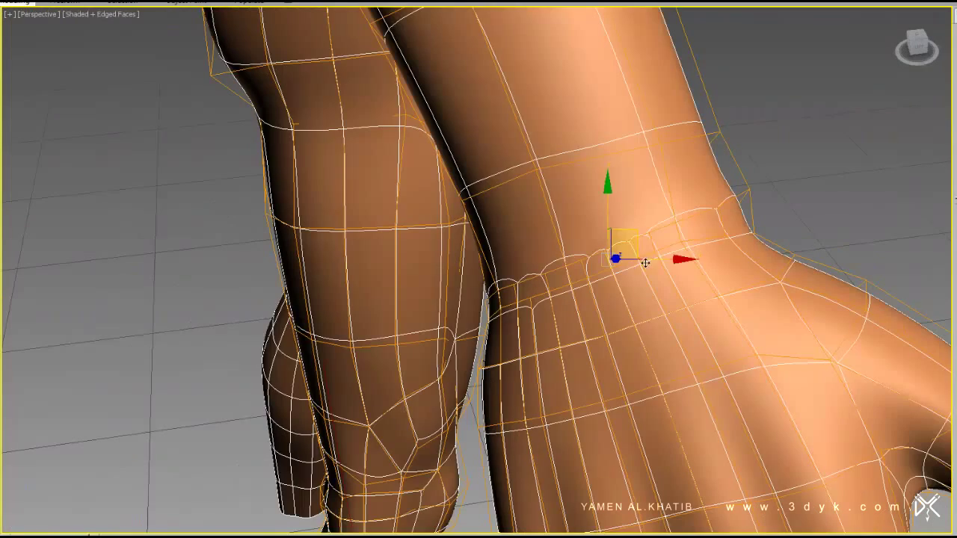
pyautogui.click(638, 299)
pyautogui.moveTo(638, 299)
pyautogui.keyDown('alt'); pyautogui.mouseDown(button='middle')
pyautogui.moveTo(633, 293)
pyautogui.moveTo(643, 314)
pyautogui.moveTo(794, 269)
pyautogui.moveTo(948, 267)
pyautogui.moveTo(569, 336)
pyautogui.moveTo(604, 359)
pyautogui.moveTo(588, 378)
pyautogui.moveTo(588, 361)
pyautogui.mouseUp(button='middle'); pyautogui.keyUp('alt')
# - Zoom out to frame the whole smoothed figure with both hands attached
pyautogui.scroll(-5, 568, 336)
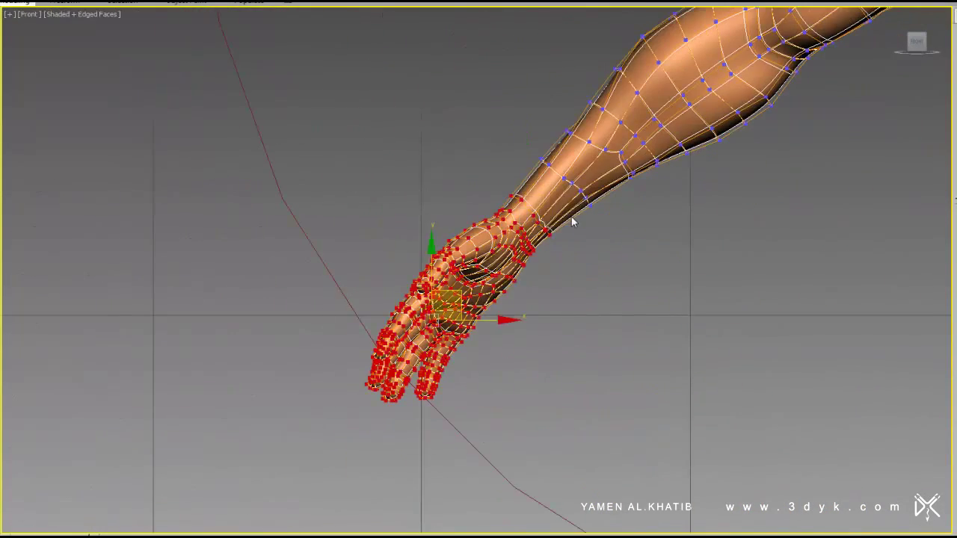
pyautogui.scroll(-2, 67, 397)
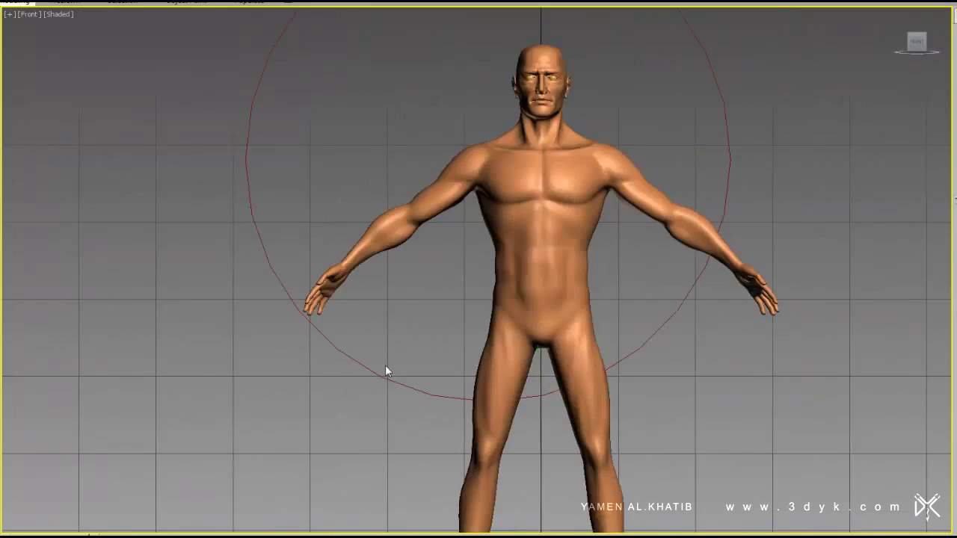
pyautogui.scroll(-2, 385, 371)
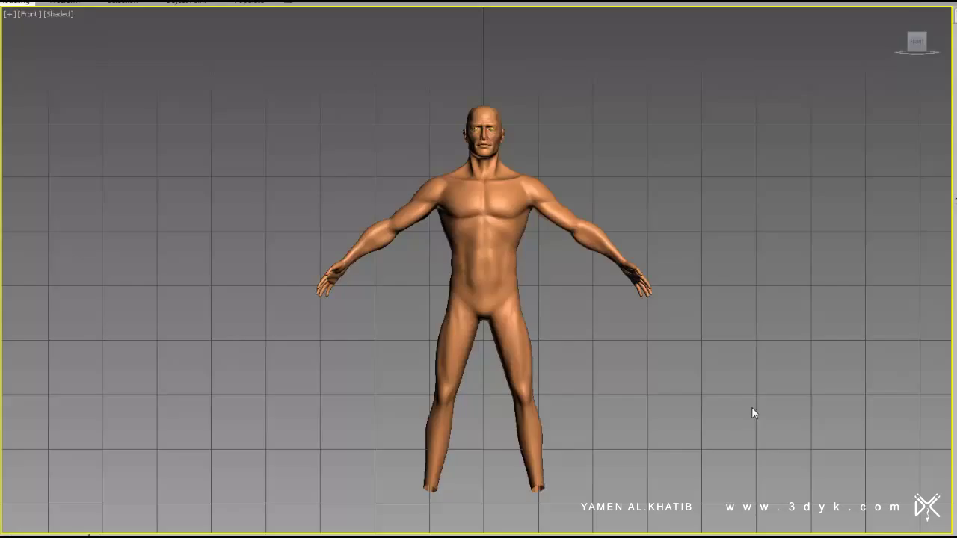